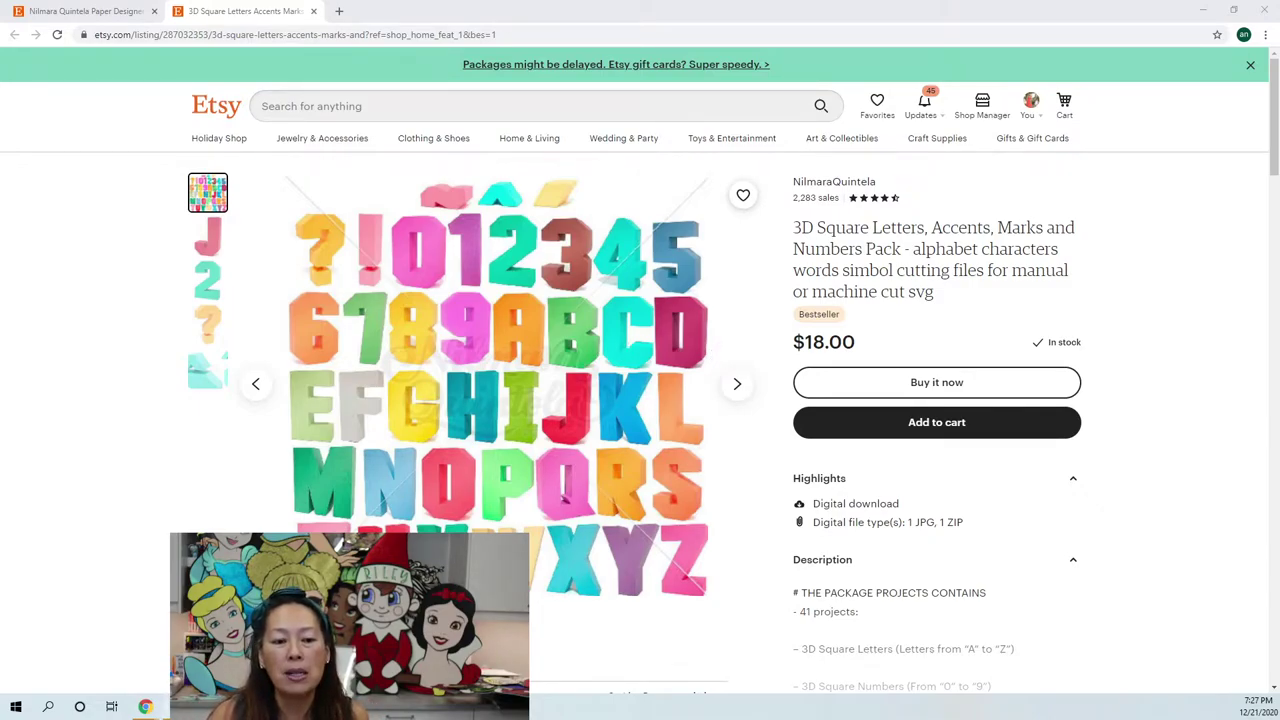
- Switch to the Downloads folder in File Explorer and open the Square_Letters_full_pack zip down to its Square_Letters_pack folder
mouse_move(180, 706)
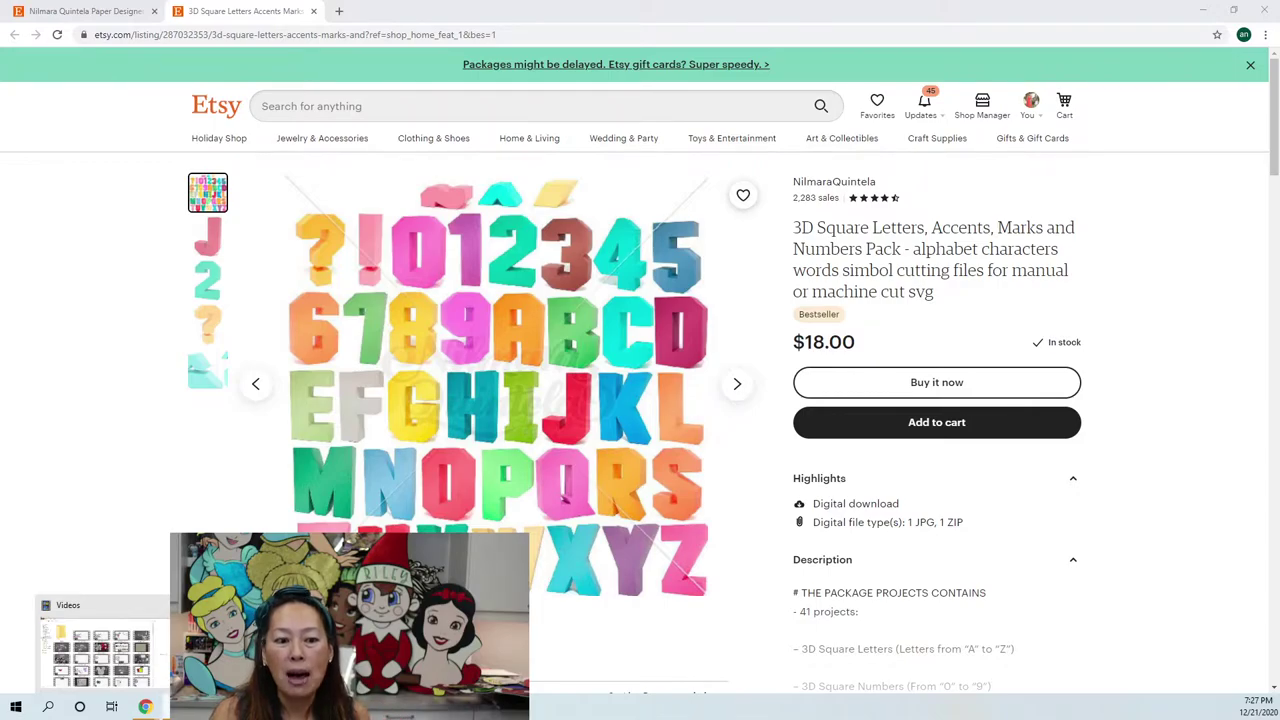
left_click(180, 706)
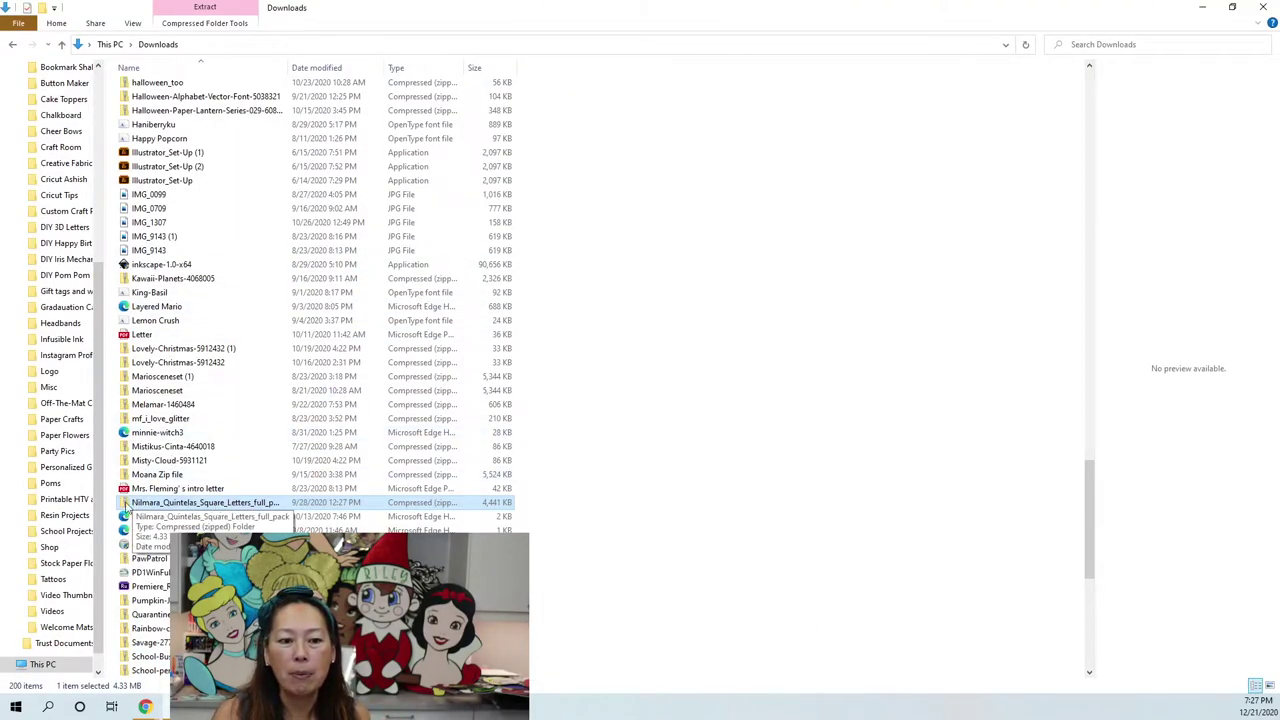
left_click(170, 503)
left_click(168, 502)
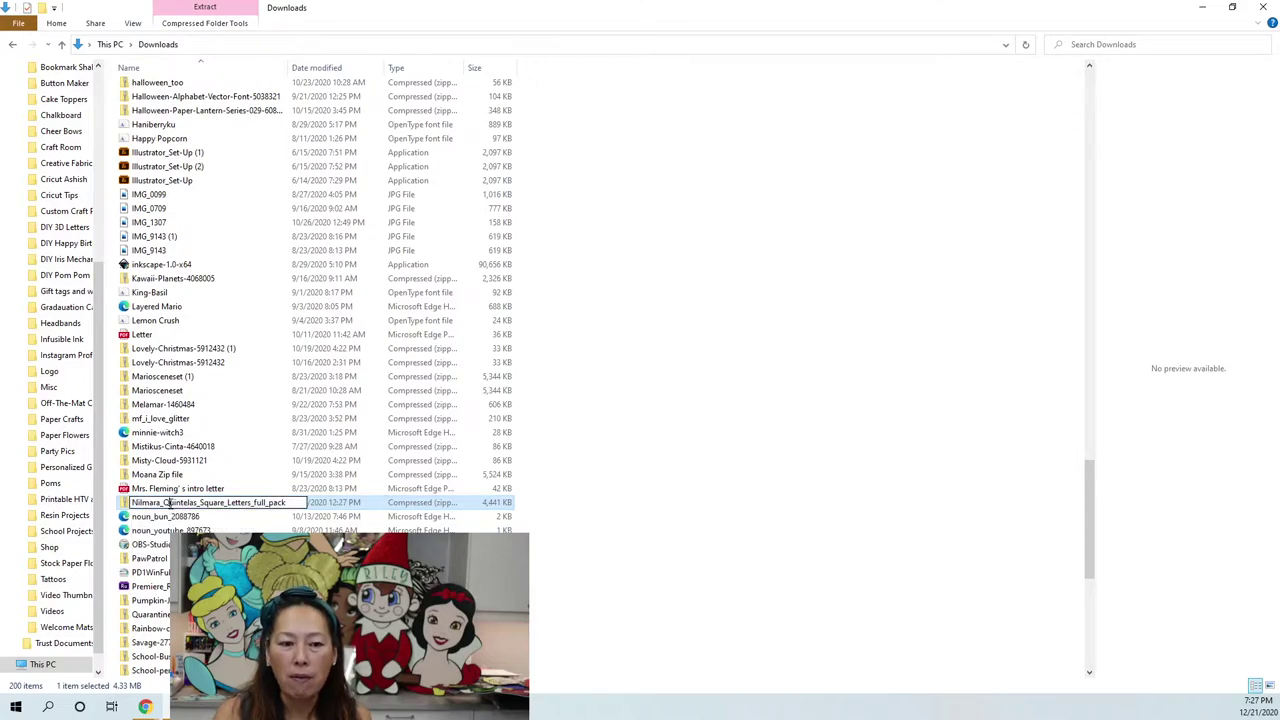
key("Return")
double_click(172, 503)
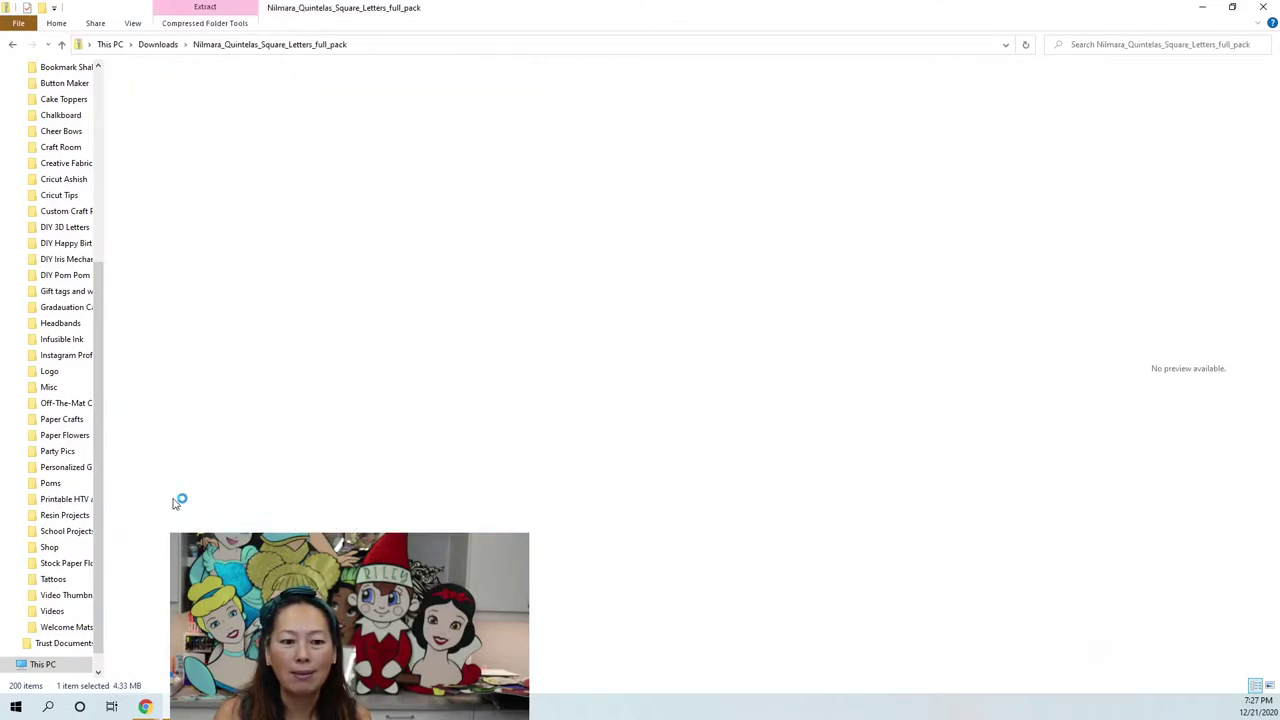
left_click(227, 92)
double_click(227, 92)
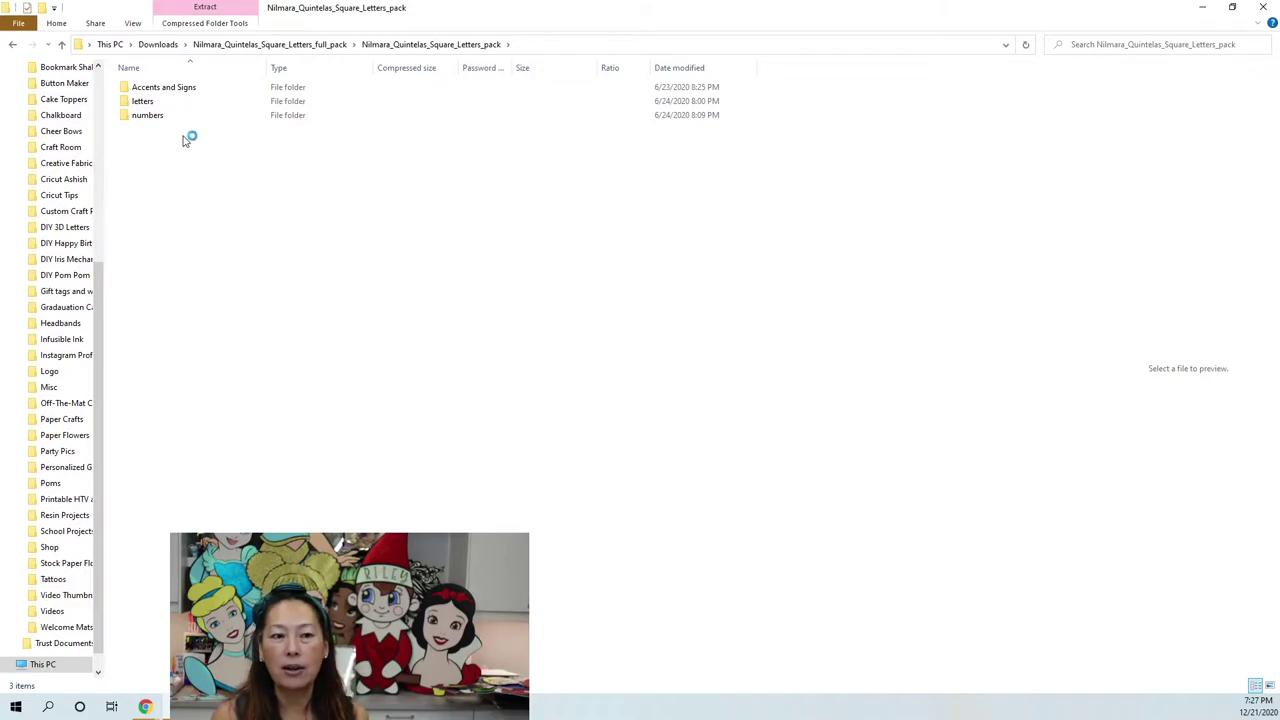
- Copy Cut File_Dashed Line Score_Square Letter K from the pack's letters > Letter K > SVG folder to the Desktop
left_click(153, 104)
double_click(155, 104)
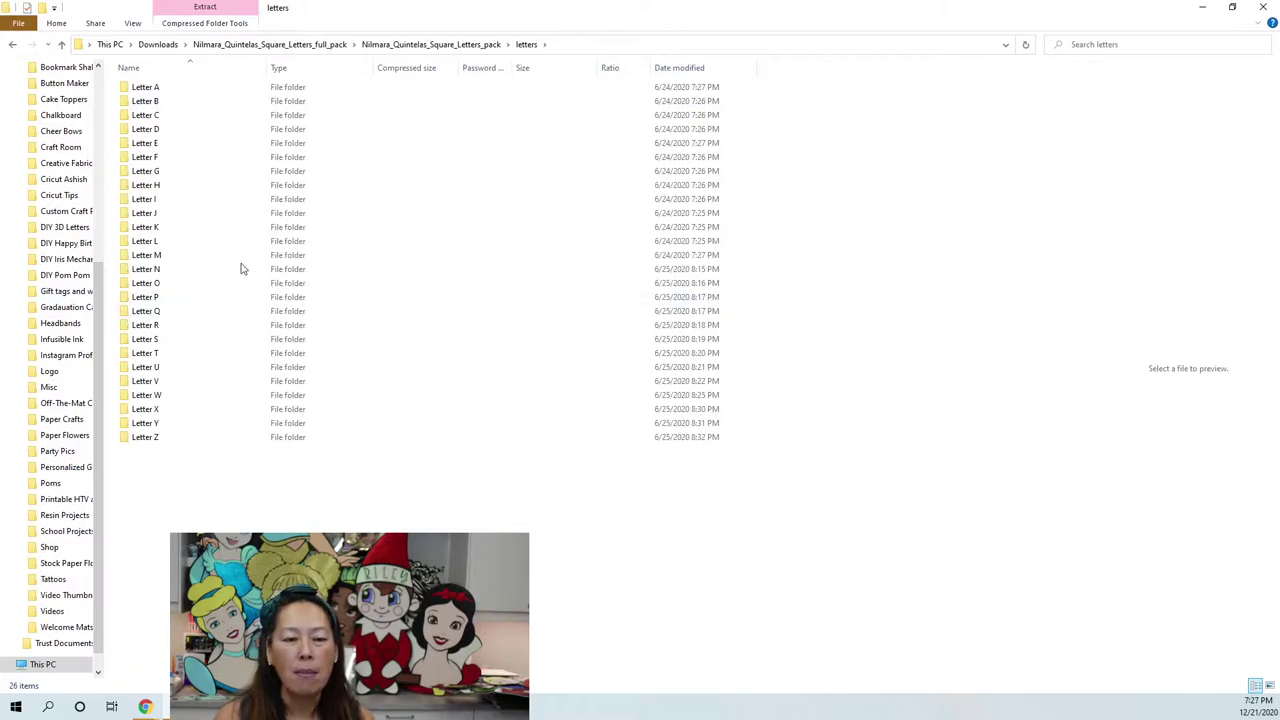
double_click(154, 229)
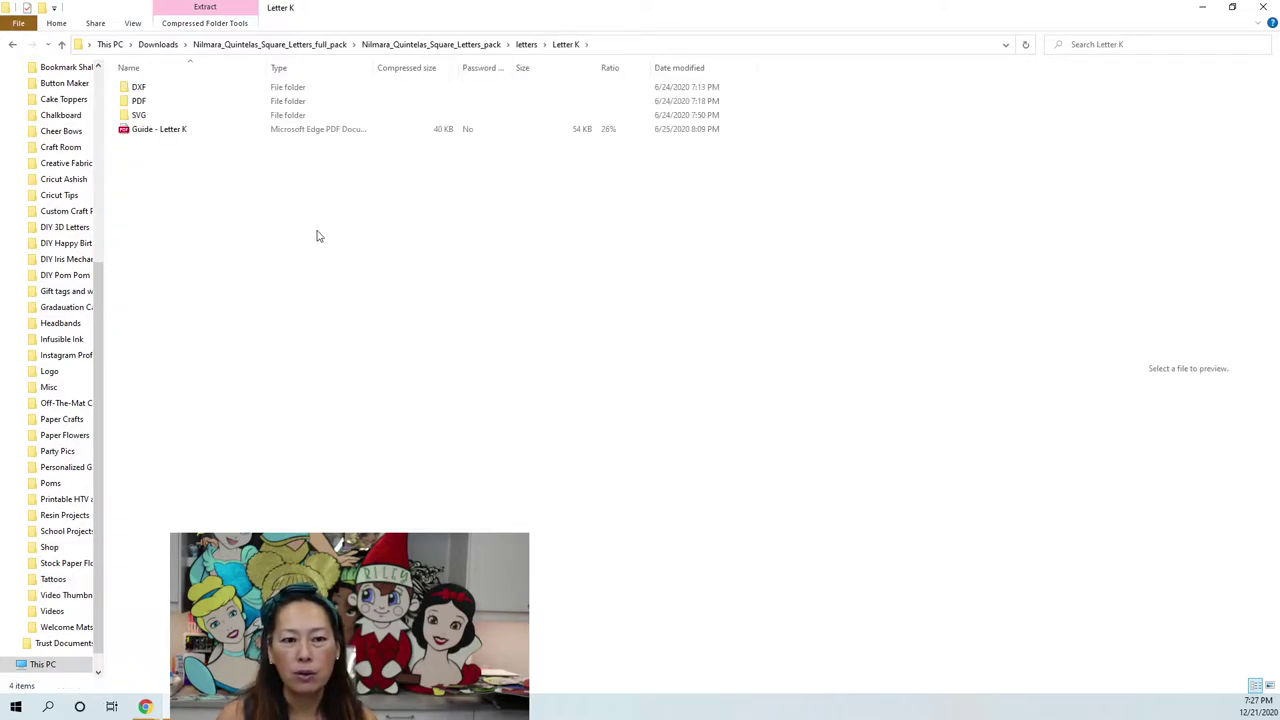
double_click(137, 116)
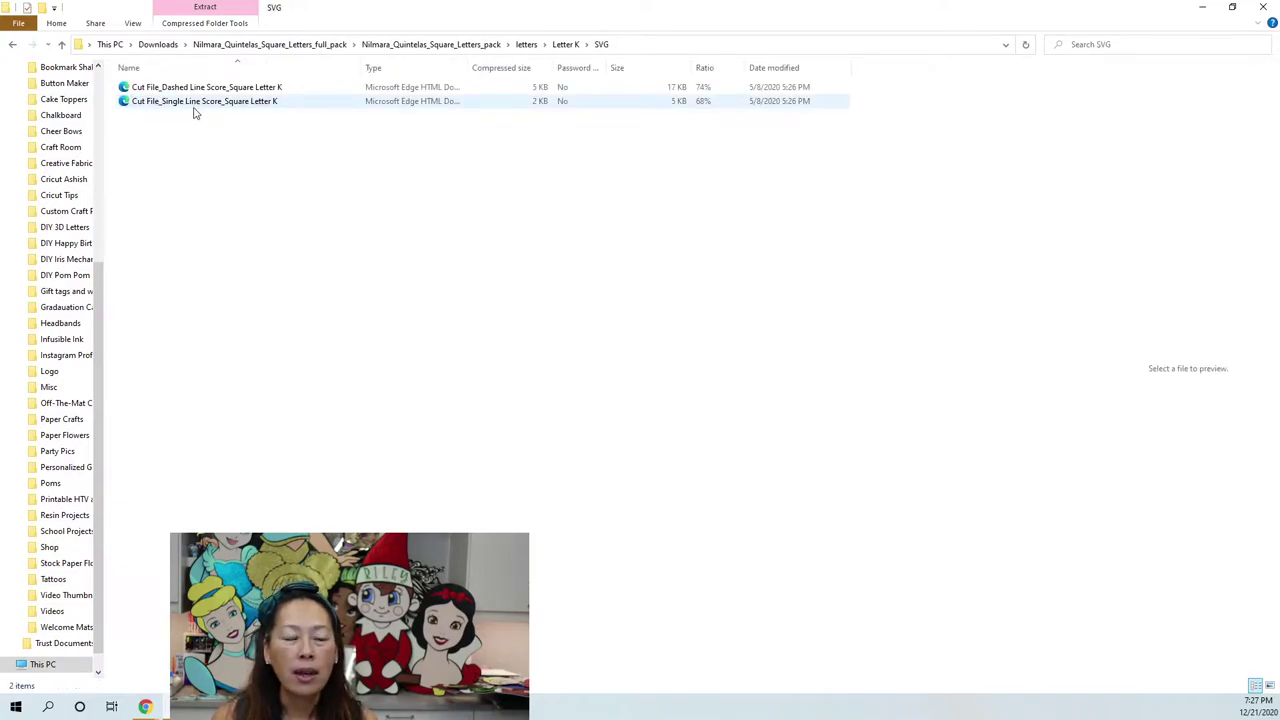
left_click_drag(200, 90, 58, 95)
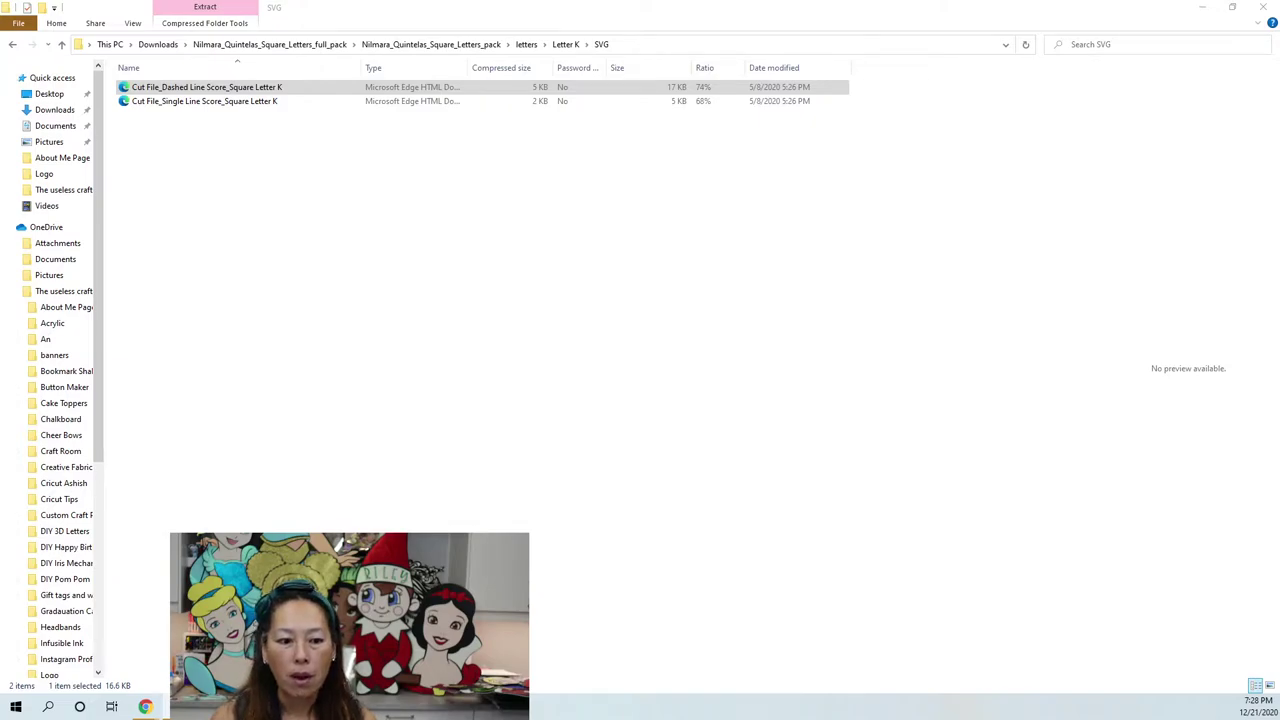
- Switch to Cricut Design Space and start a new image upload
left_click(180, 706)
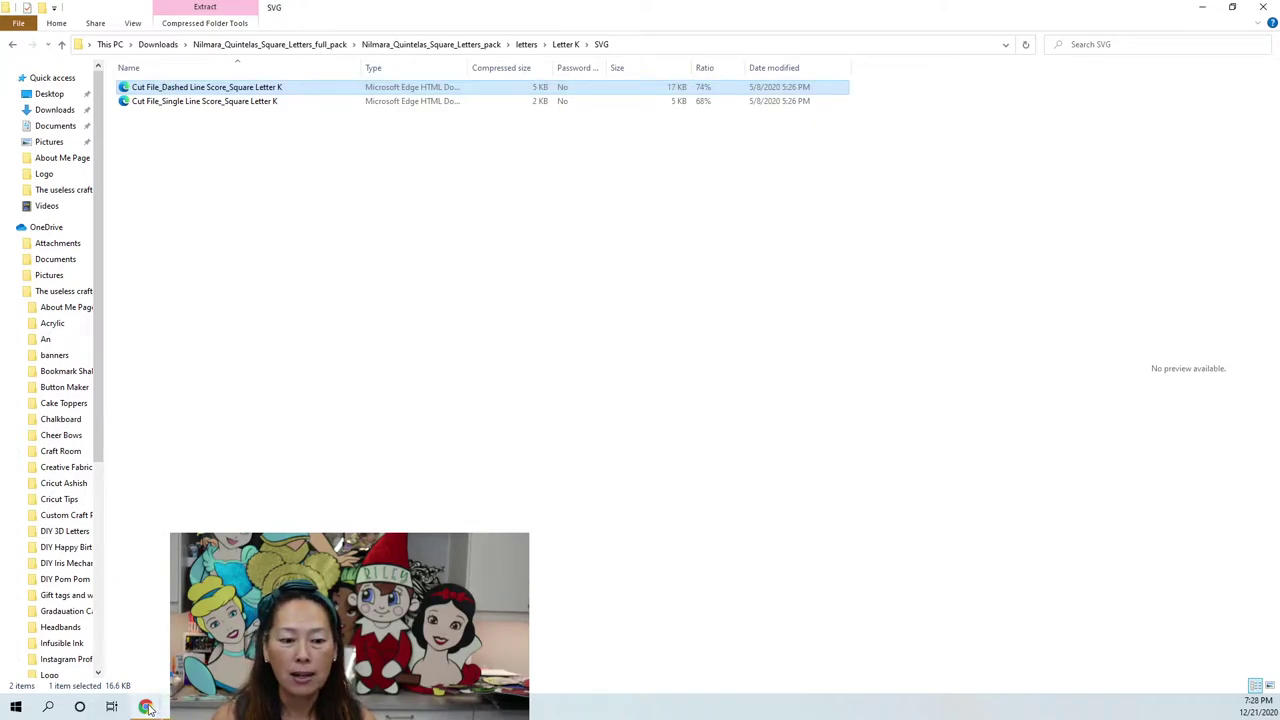
left_click(147, 707)
left_click(220, 650)
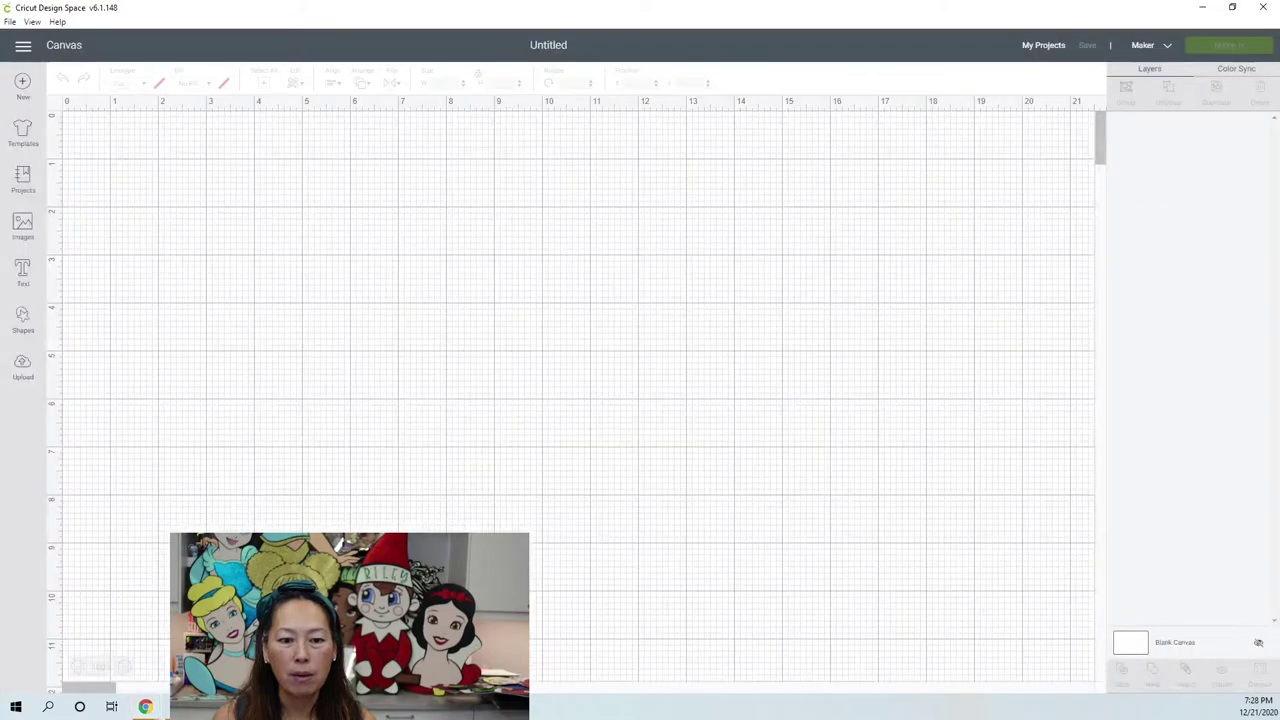
left_click(24, 372)
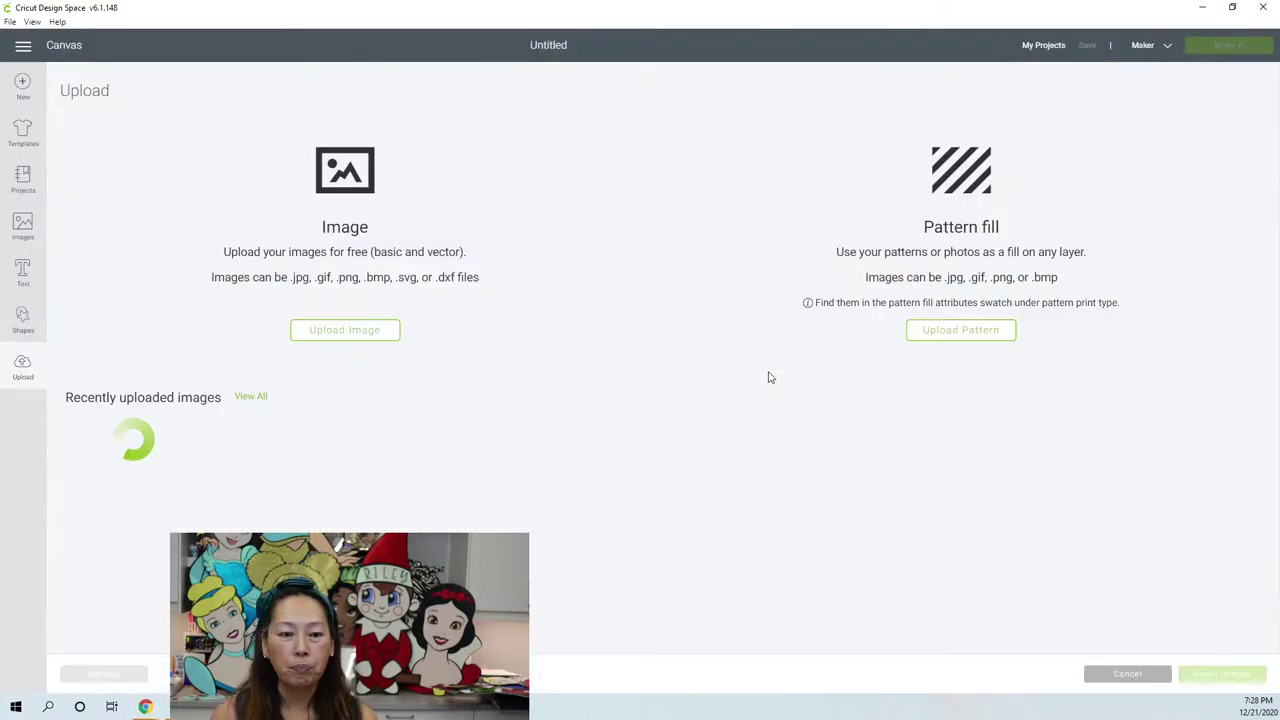
left_click(363, 333)
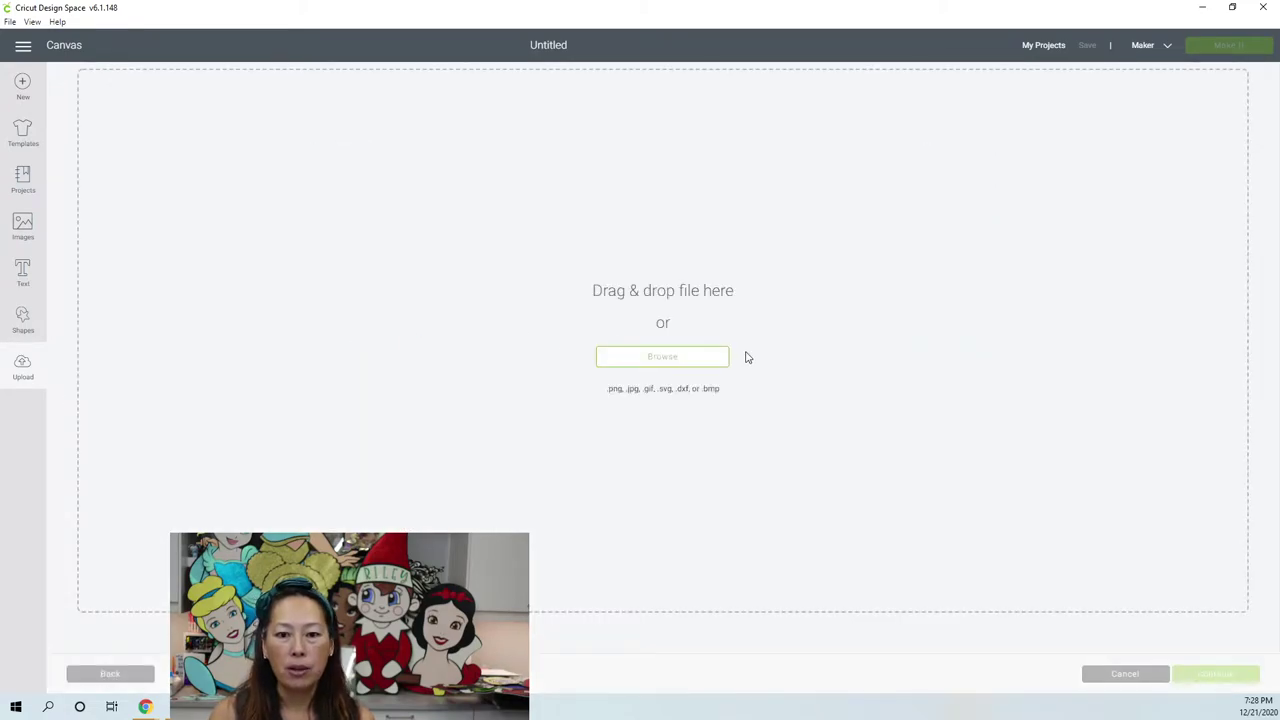
- Upload Cut File_Dashed Line Score_Square Letter K from the Desktop and save it under its existing name
left_click(674, 364)
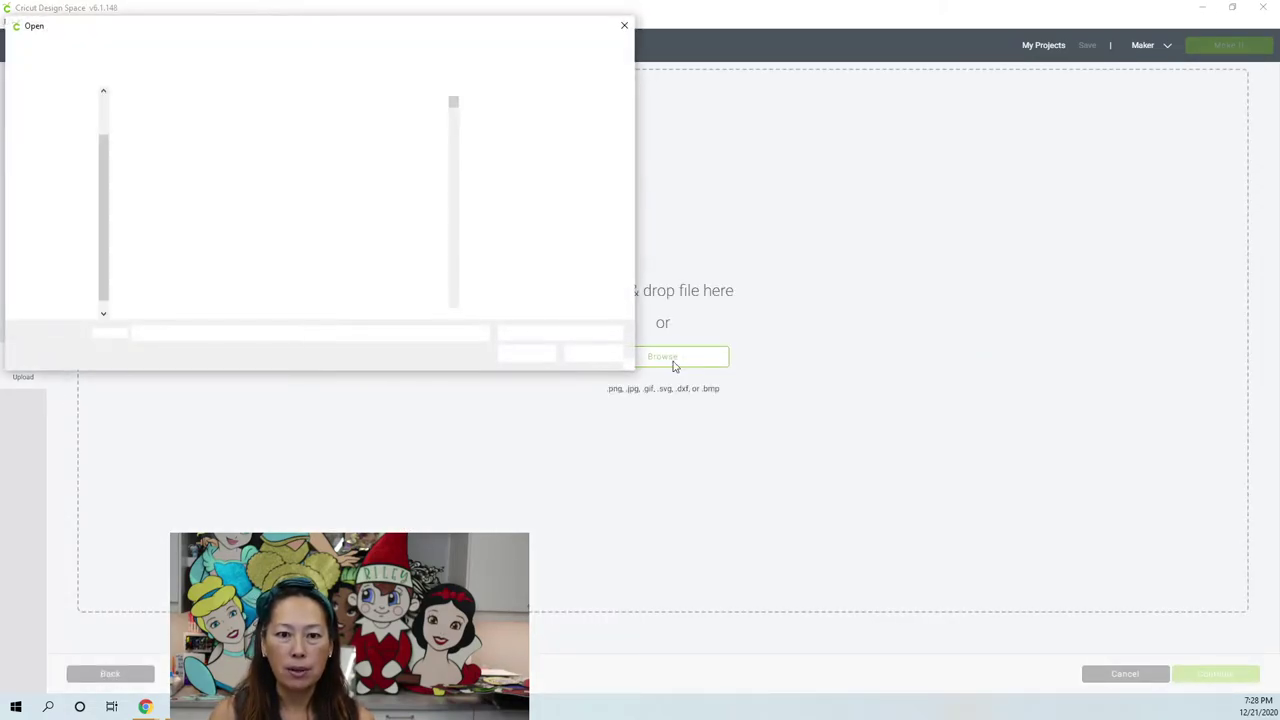
scroll(222, 145, "down", 10)
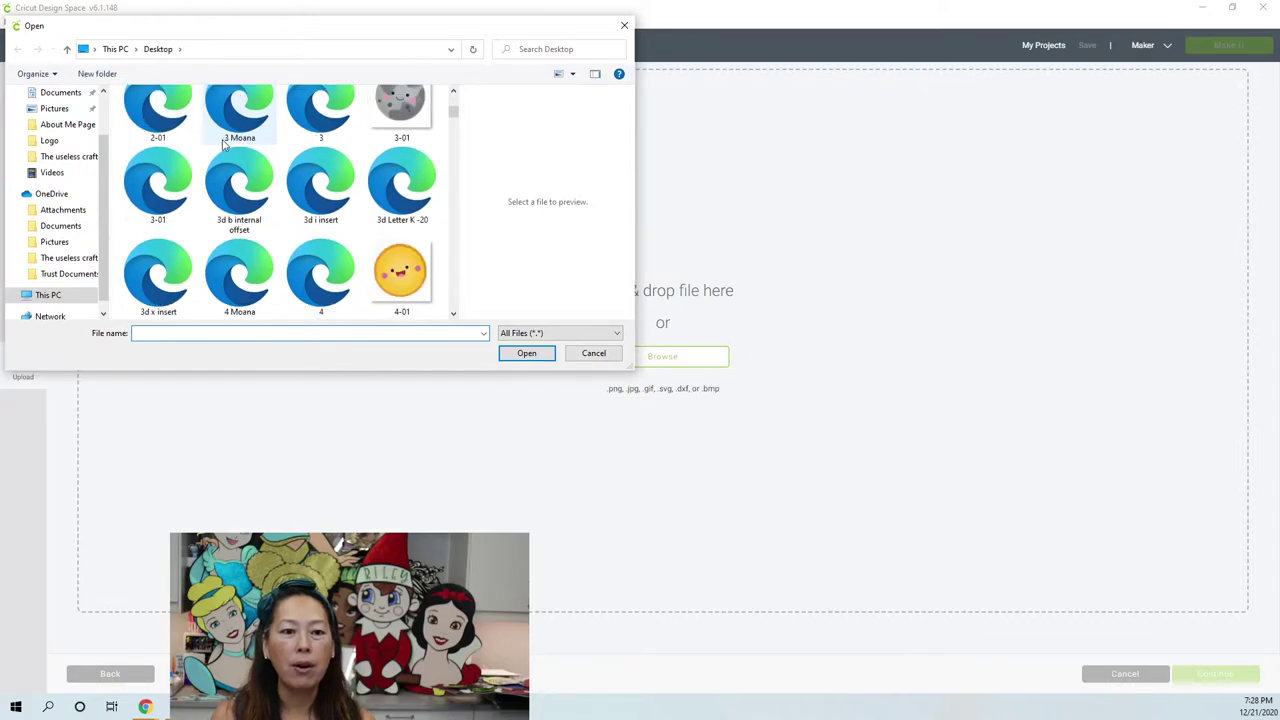
scroll(219, 147, "down", 12)
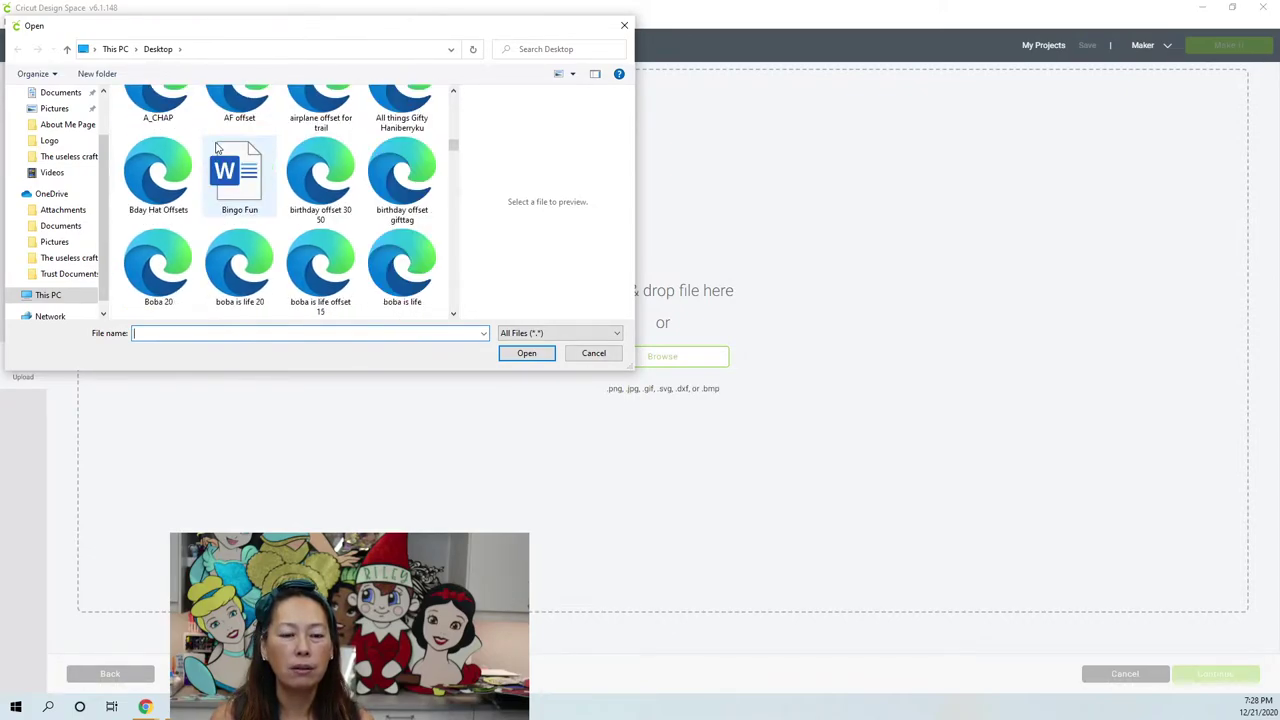
scroll(216, 148, "down", 5)
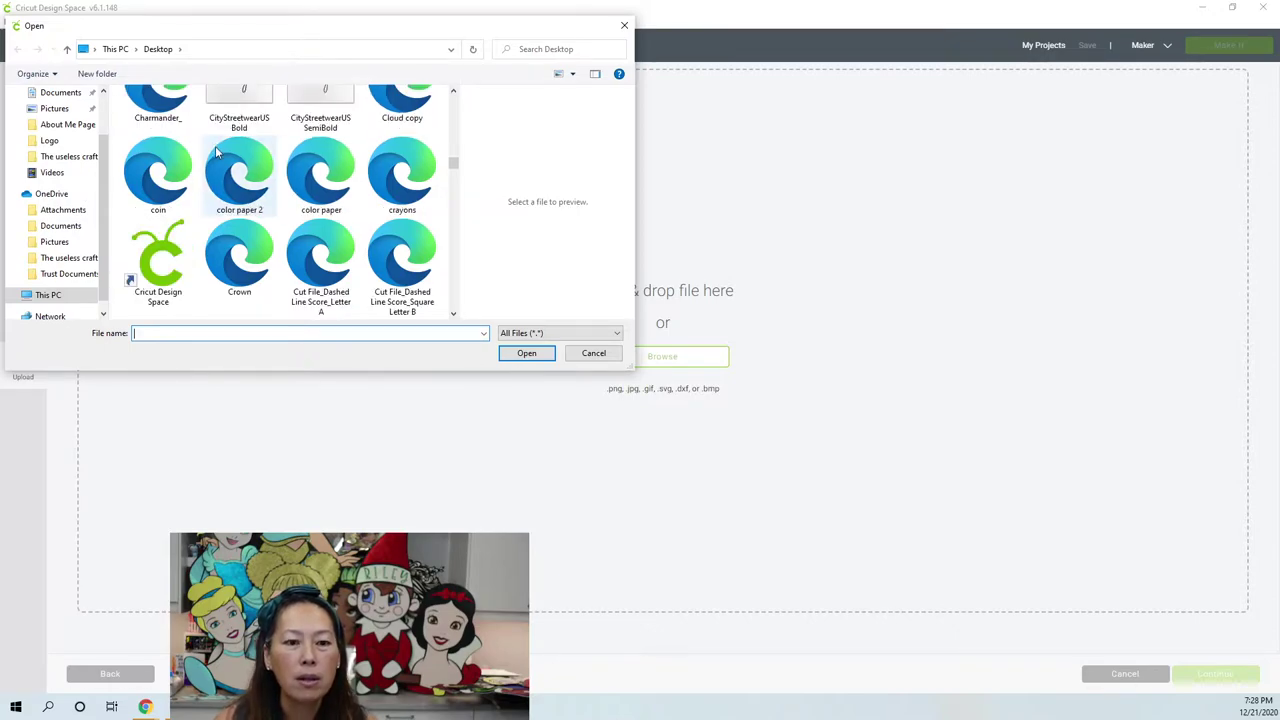
scroll(215, 148, "down", 1)
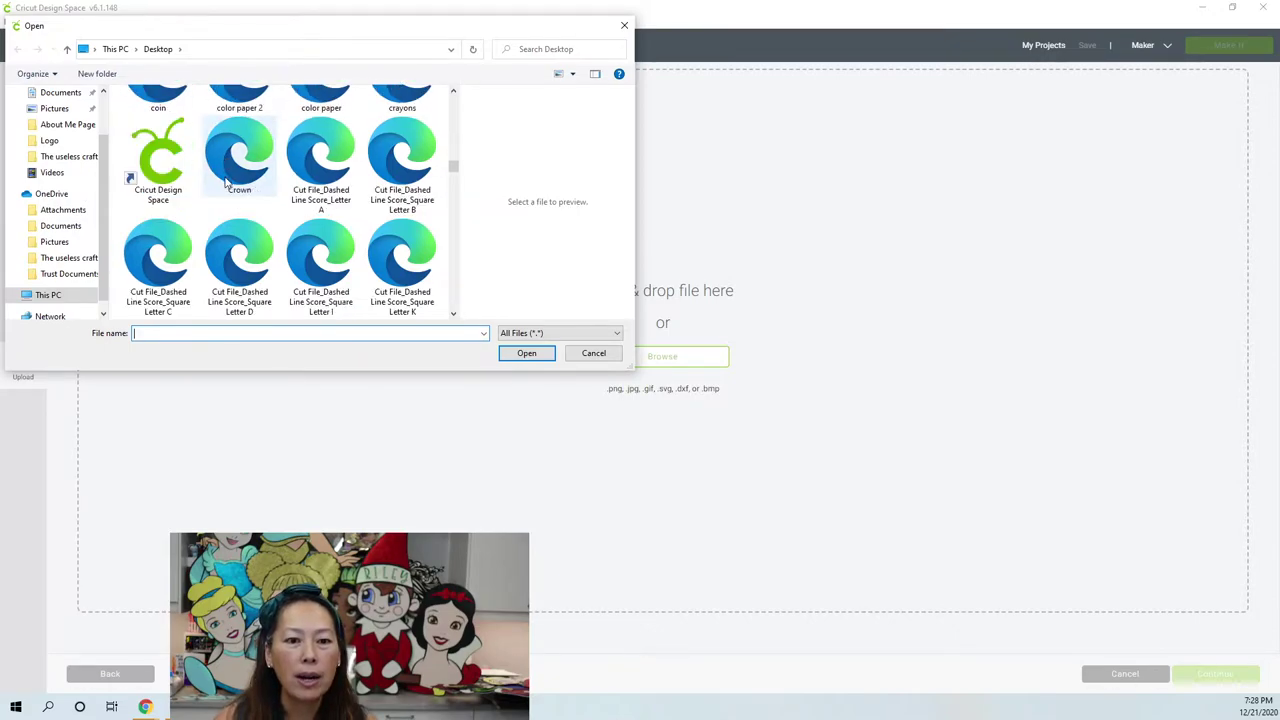
double_click(405, 287)
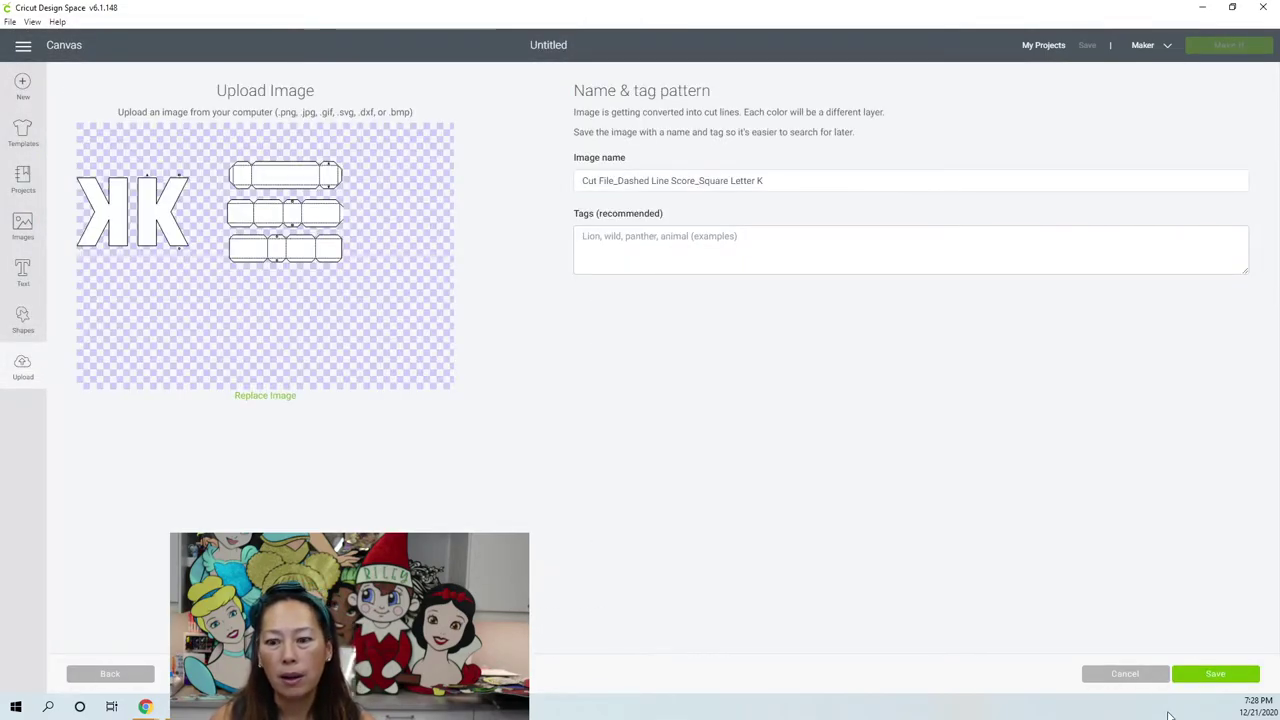
left_click(1246, 679)
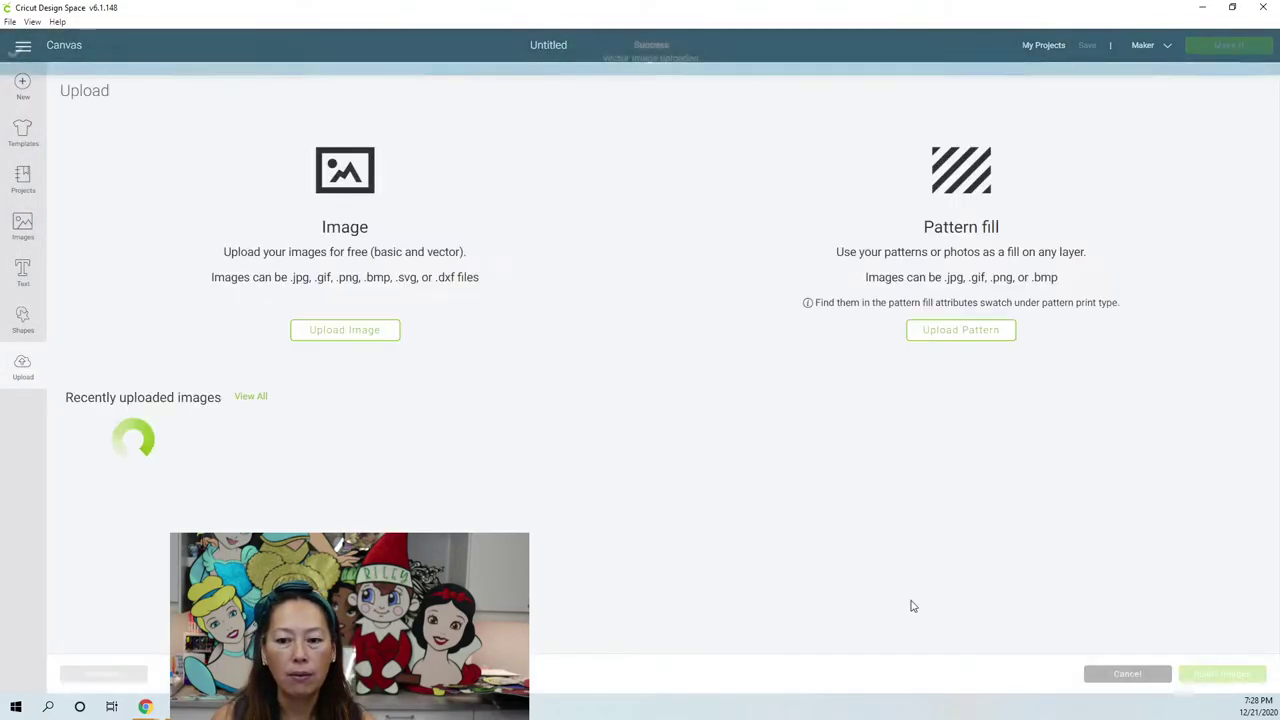
- Upload Cut File_Dashed Line Score_Square Number 0 from the Desktop as another image and save it
left_click(339, 332)
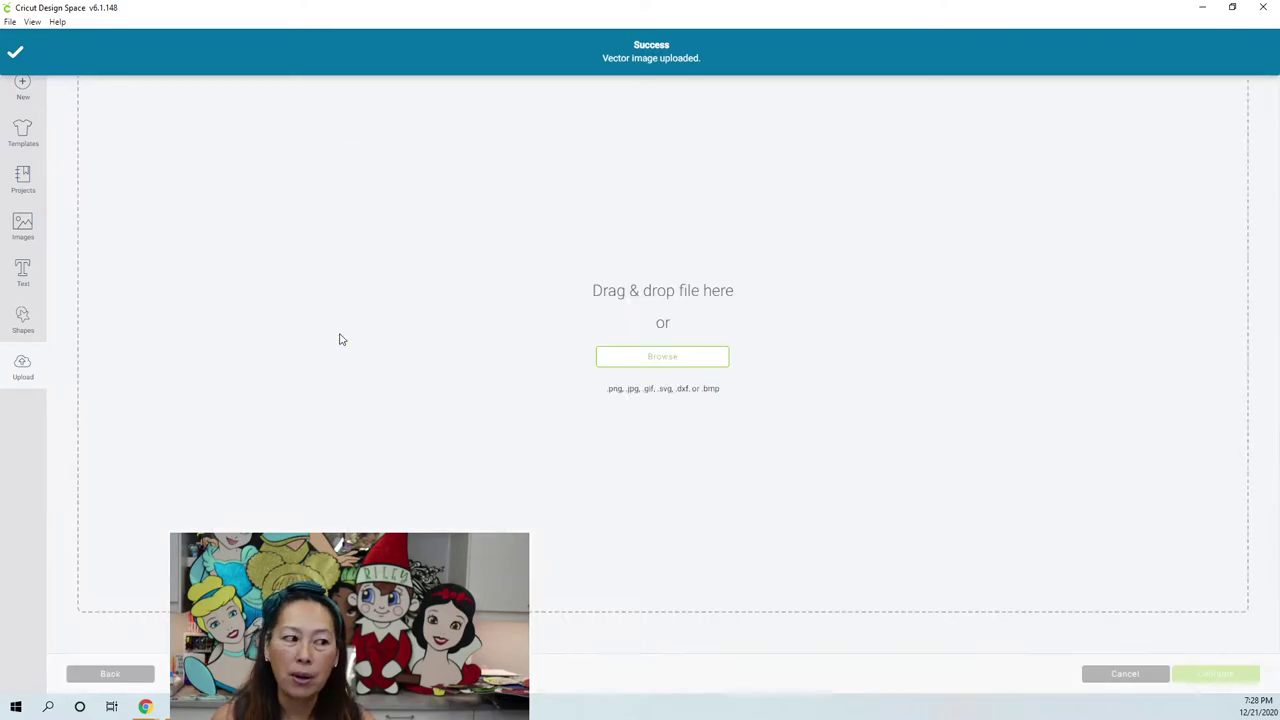
left_click(694, 356)
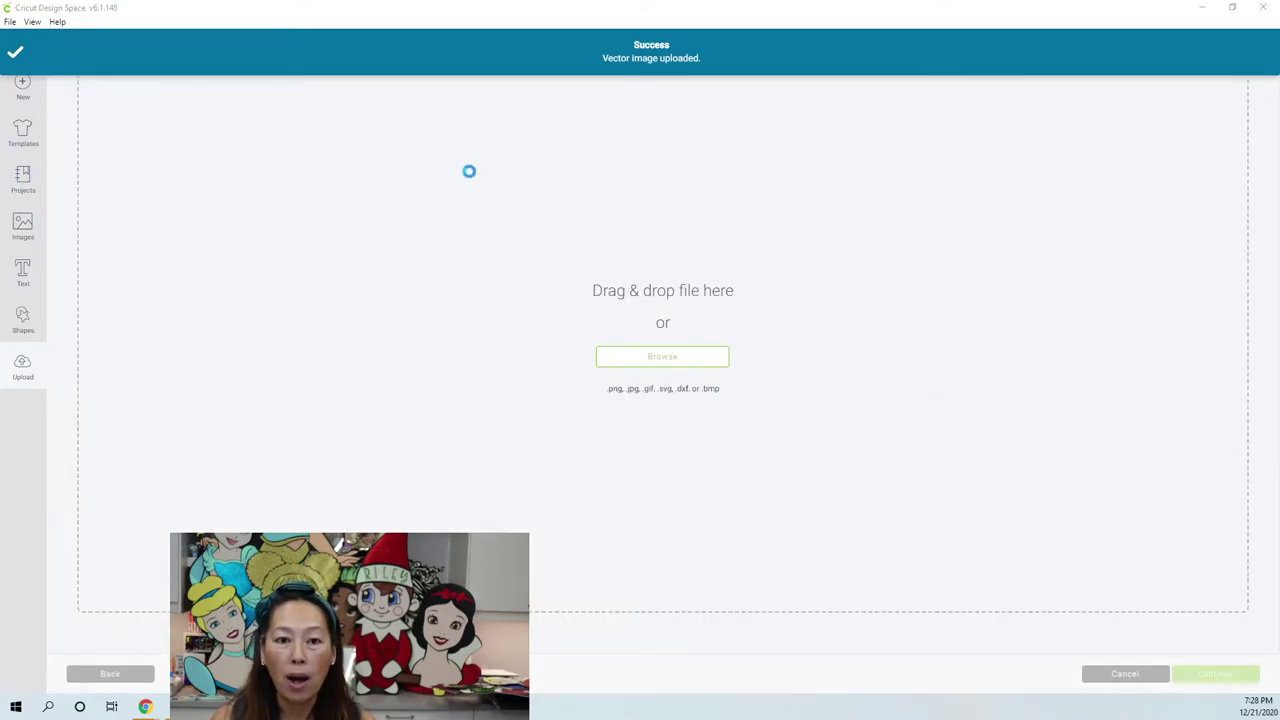
scroll(300, 195, "down", 5)
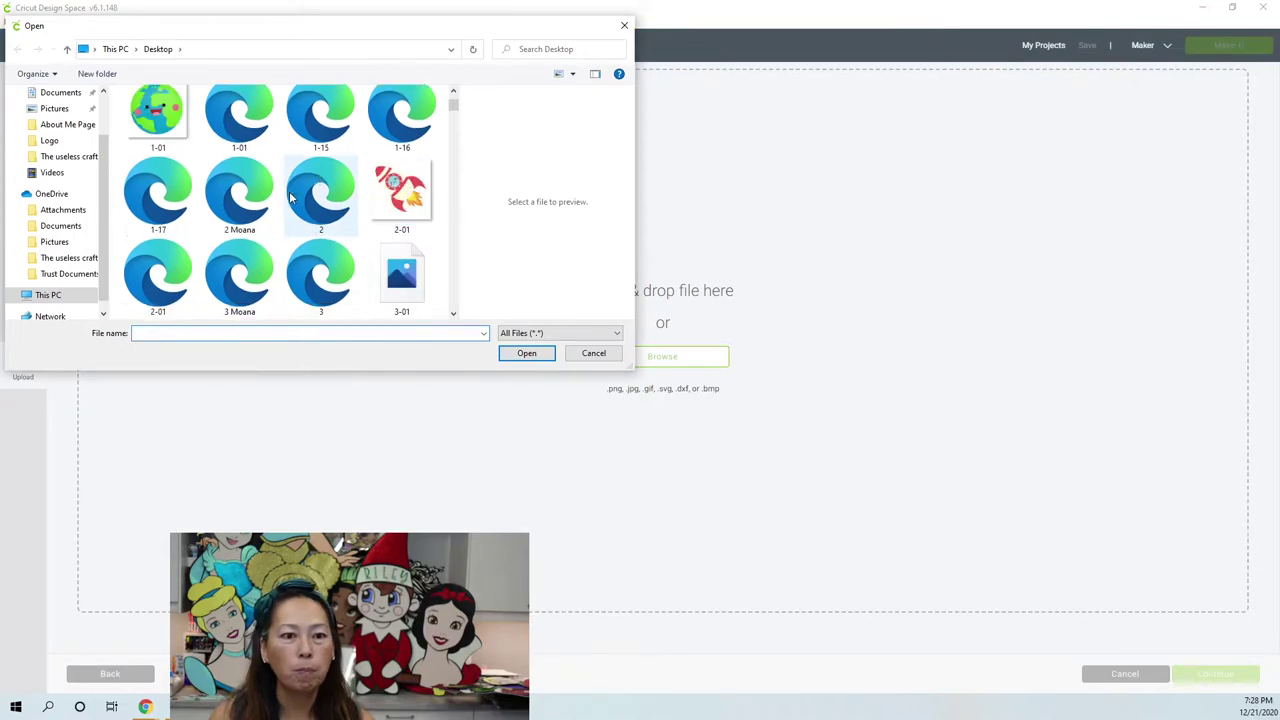
scroll(290, 196, "down", 15)
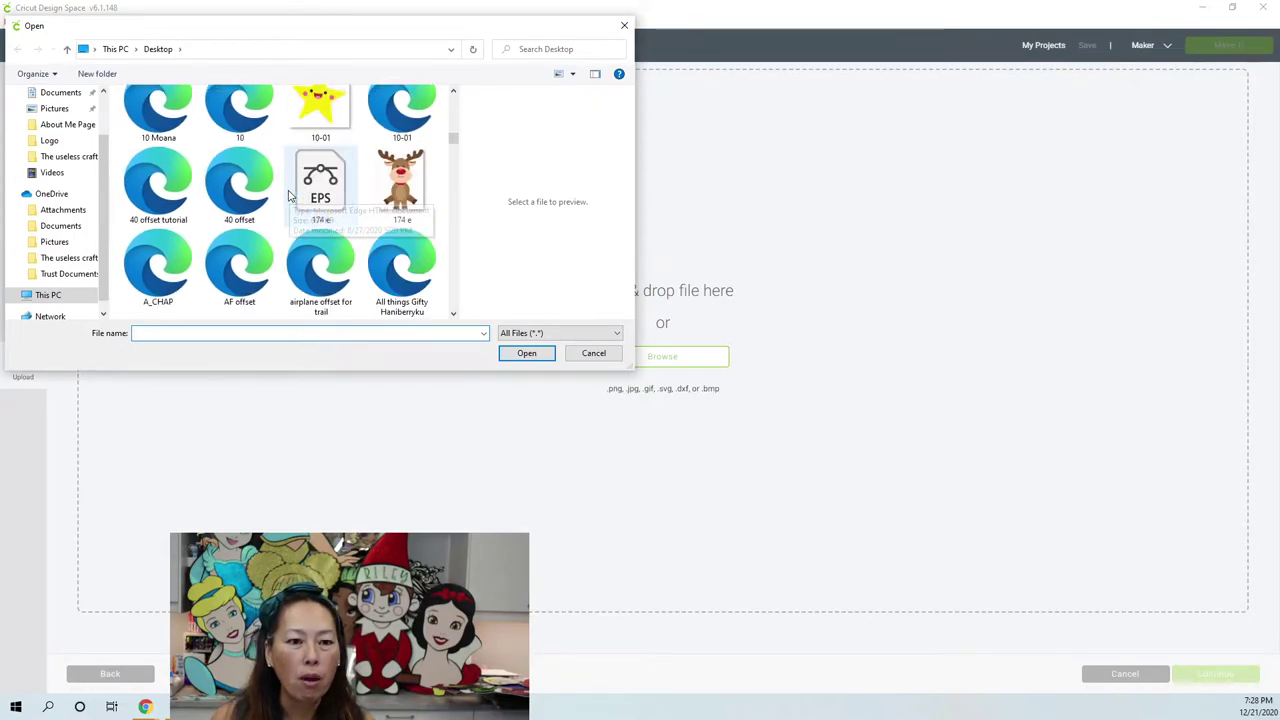
scroll(290, 196, "down", 3)
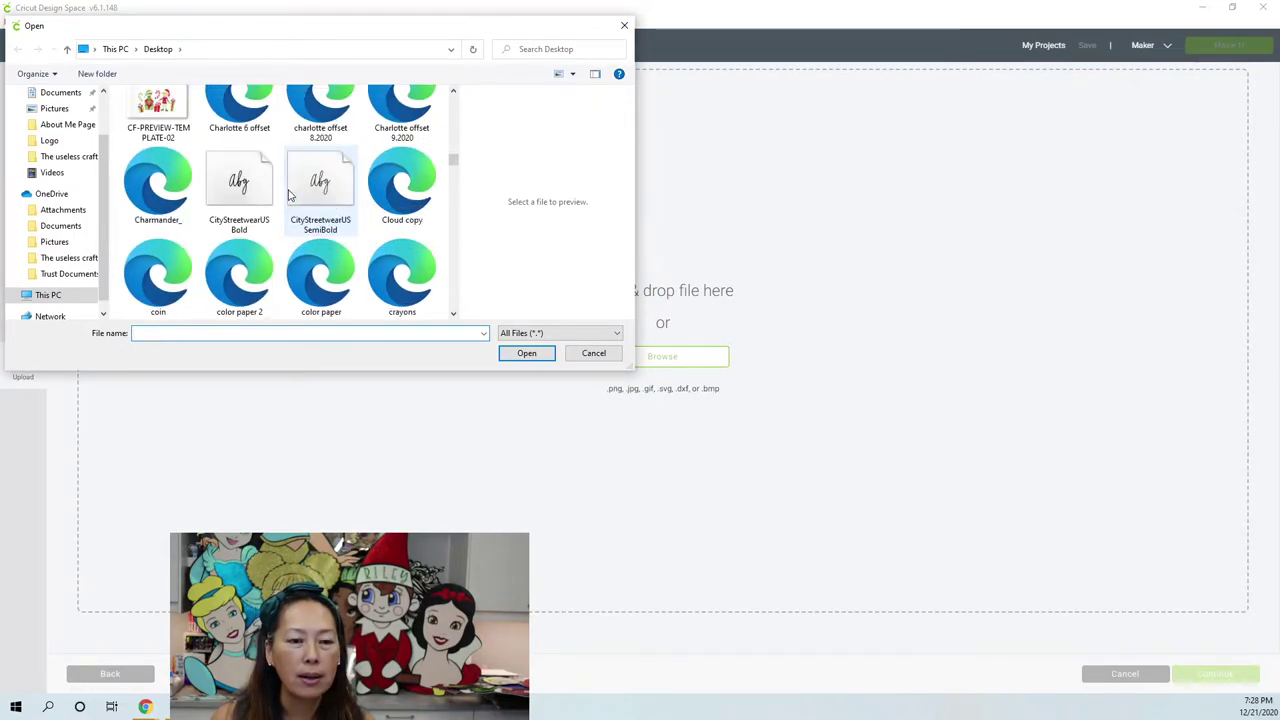
scroll(290, 196, "down", 3)
scroll(290, 196, "down", 3)
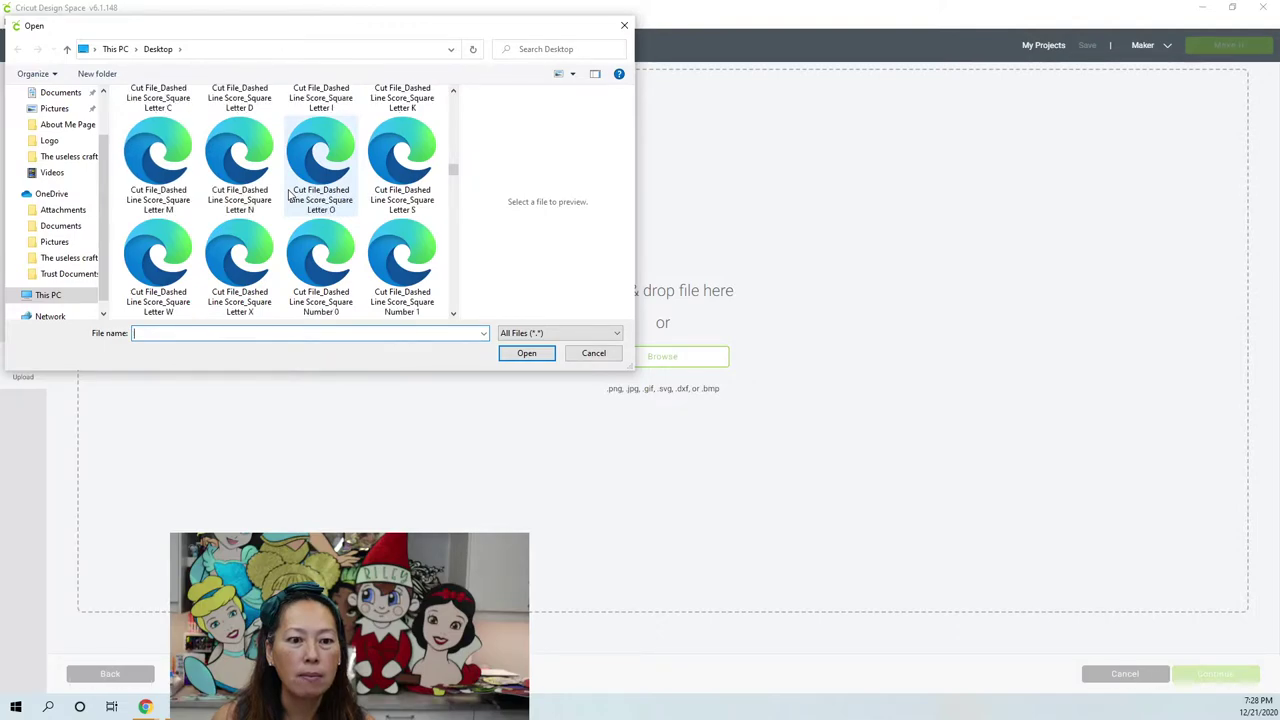
double_click(319, 262)
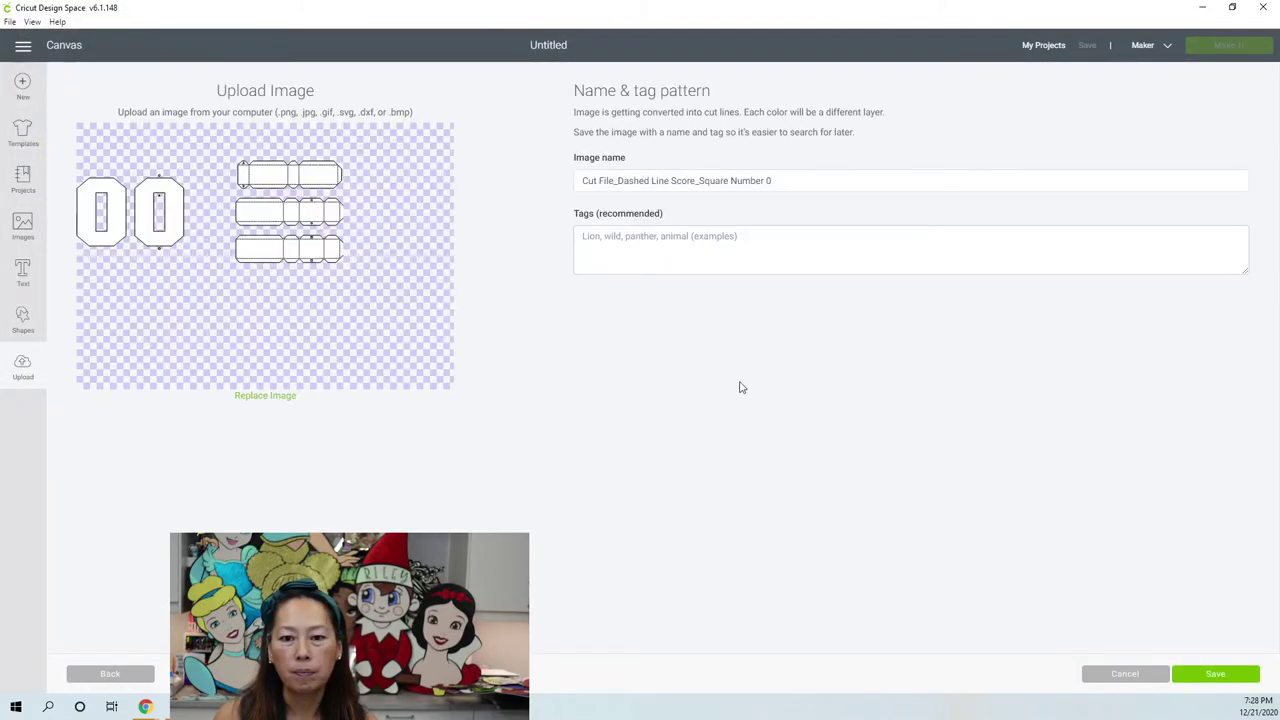
left_click(1206, 673)
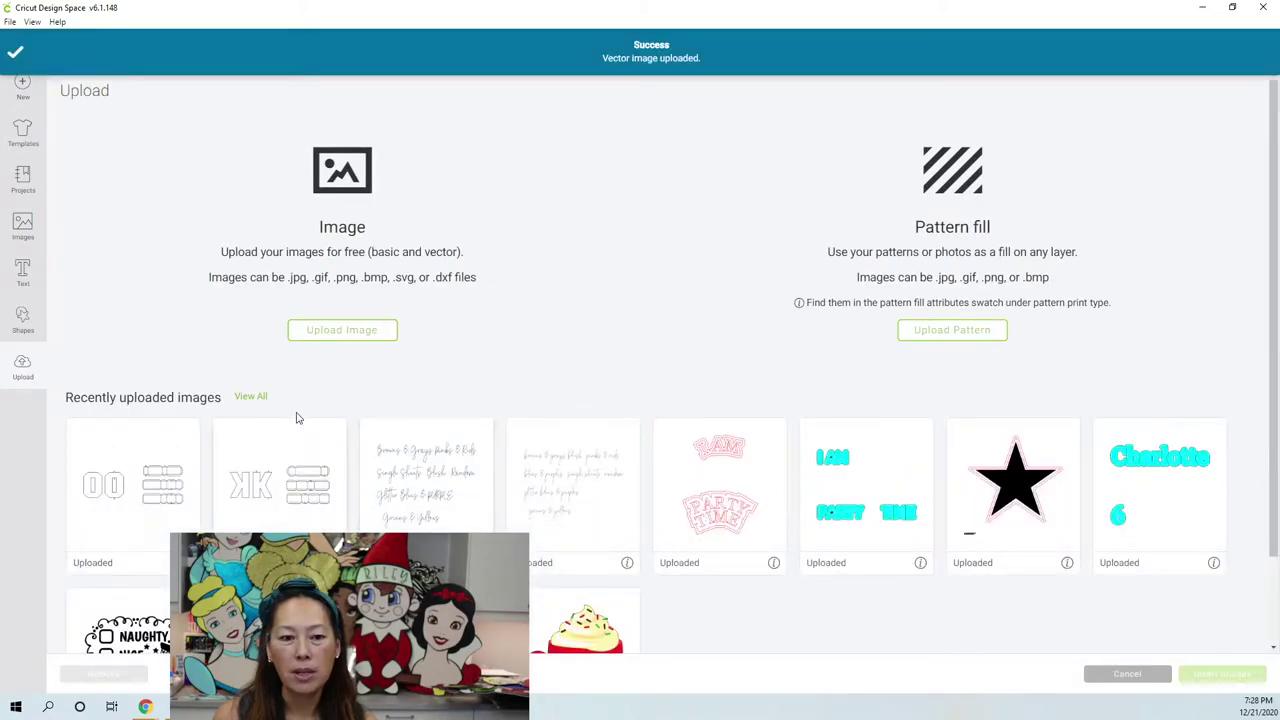
- Upload Cut File_Dashed Line Score_Square Number 1 from the Desktop and save it under its existing name
left_click(351, 338)
left_click(655, 359)
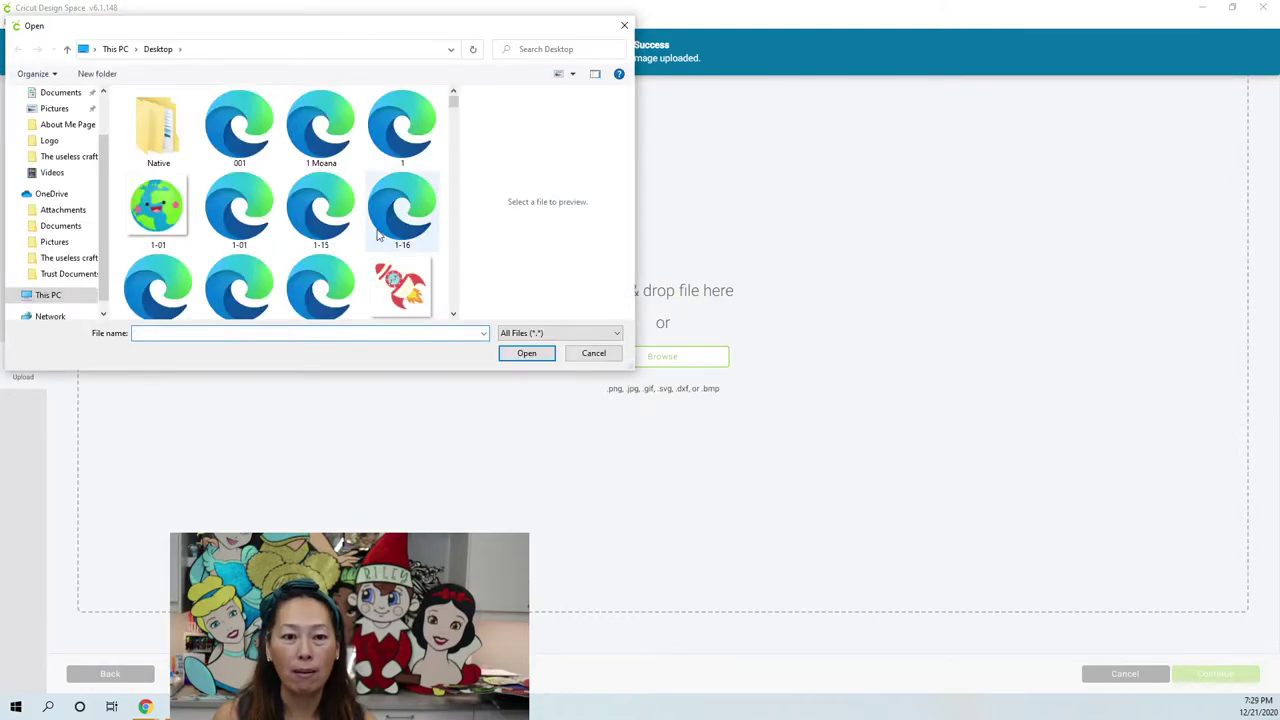
scroll(373, 234, "down", 5)
scroll(373, 234, "down", 8)
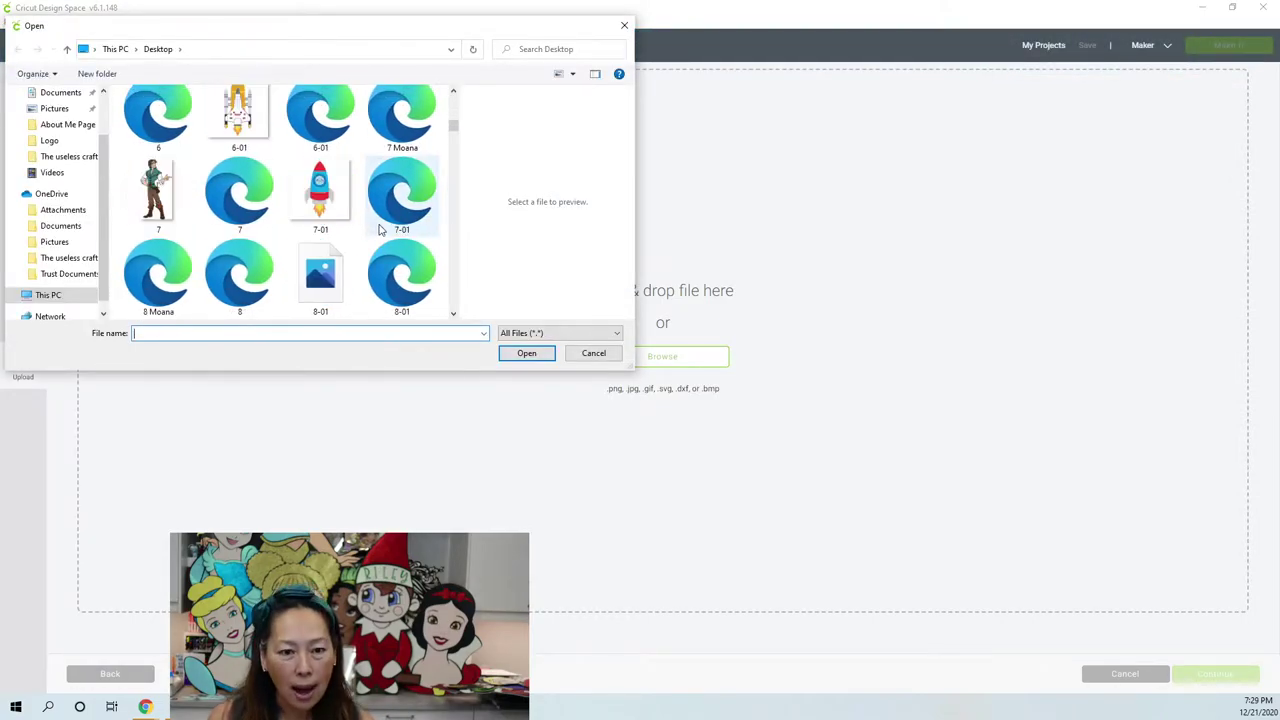
scroll(380, 227, "down", 8)
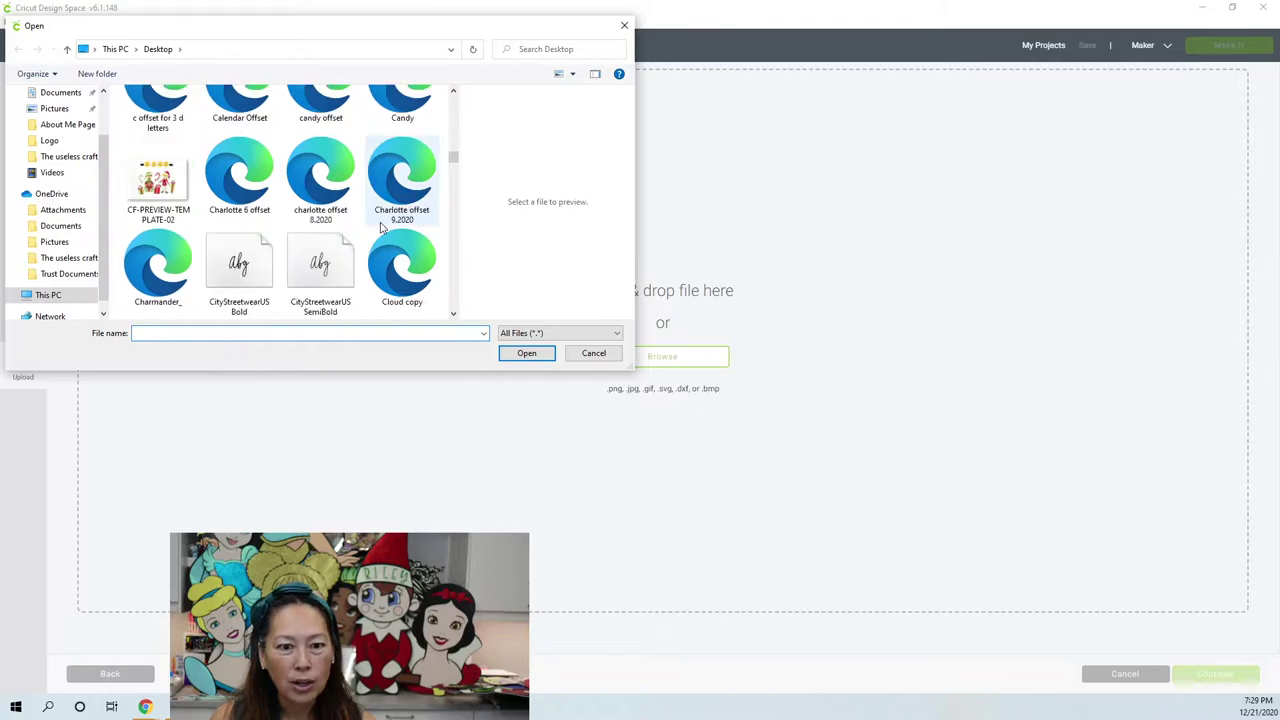
scroll(380, 227, "down", 8)
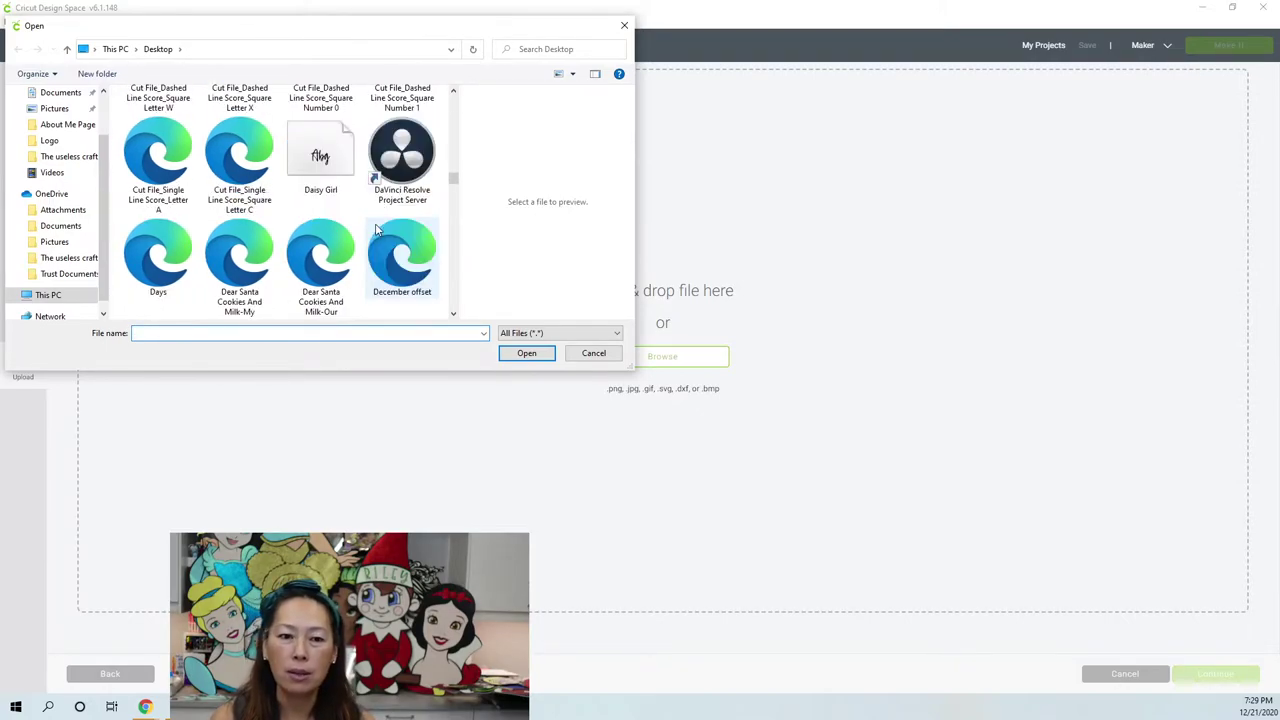
scroll(376, 230, "down", 2)
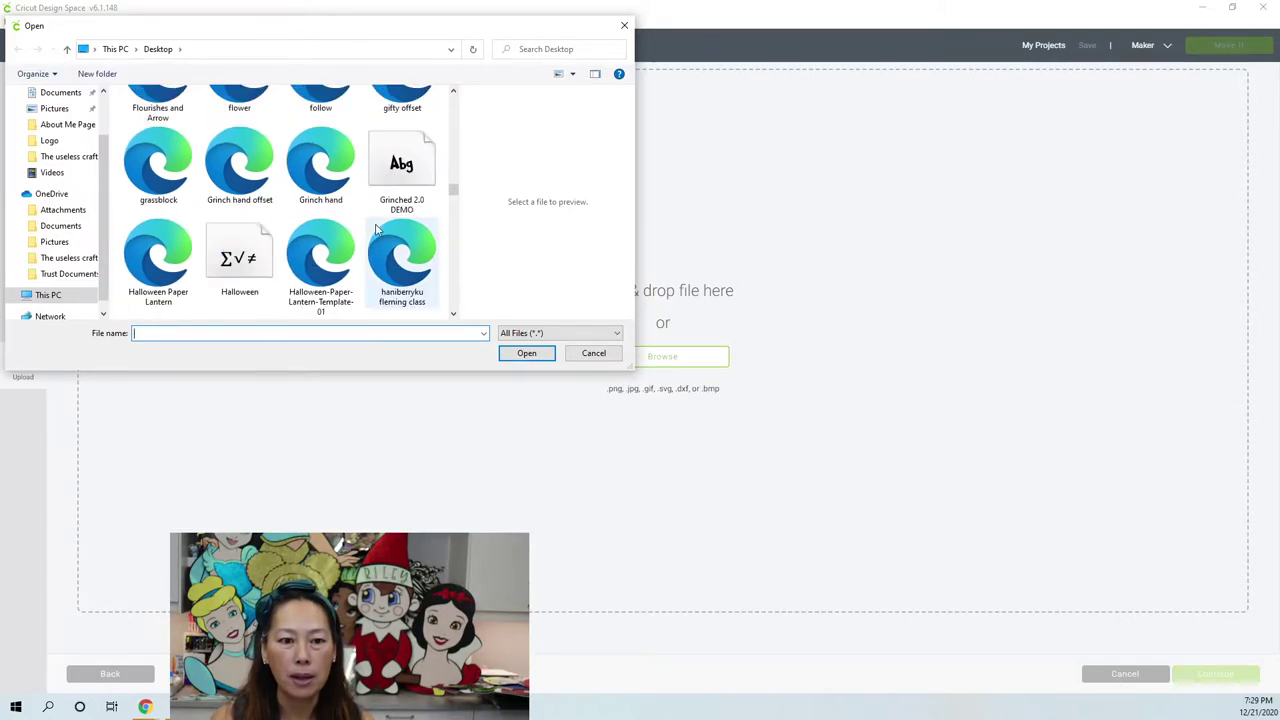
scroll(376, 230, "up", 4)
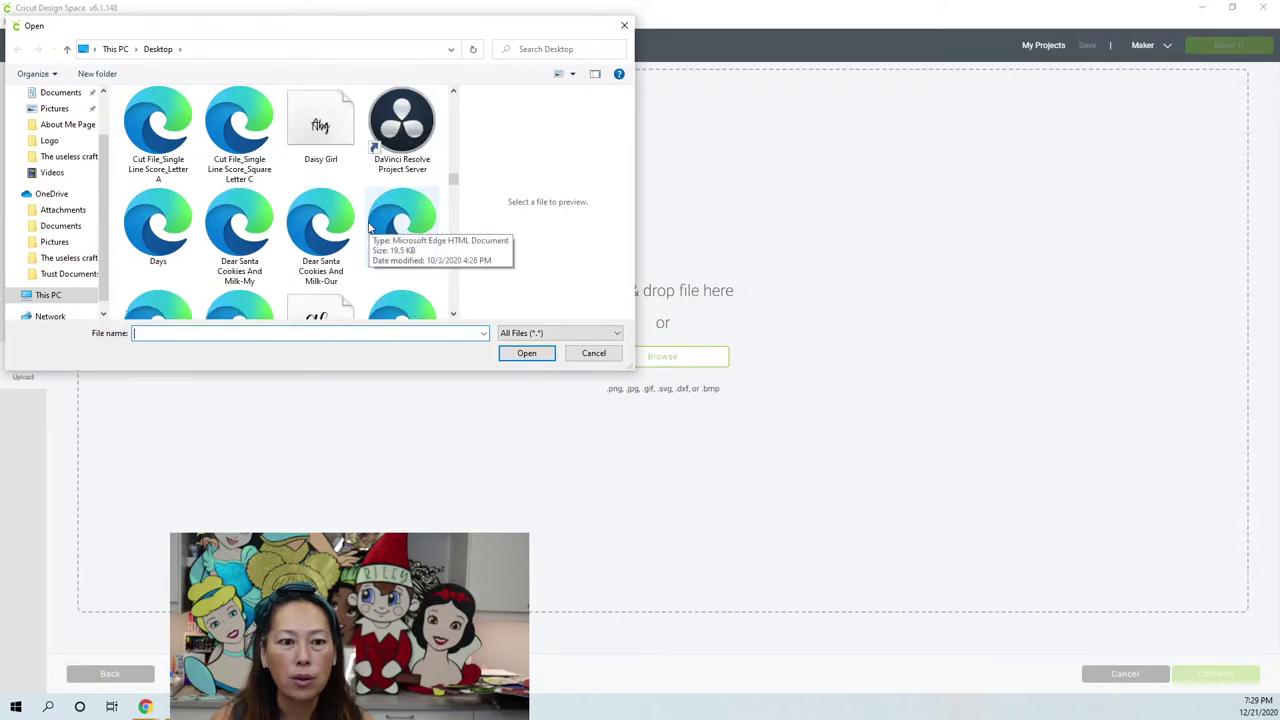
scroll(370, 229, "up", 1)
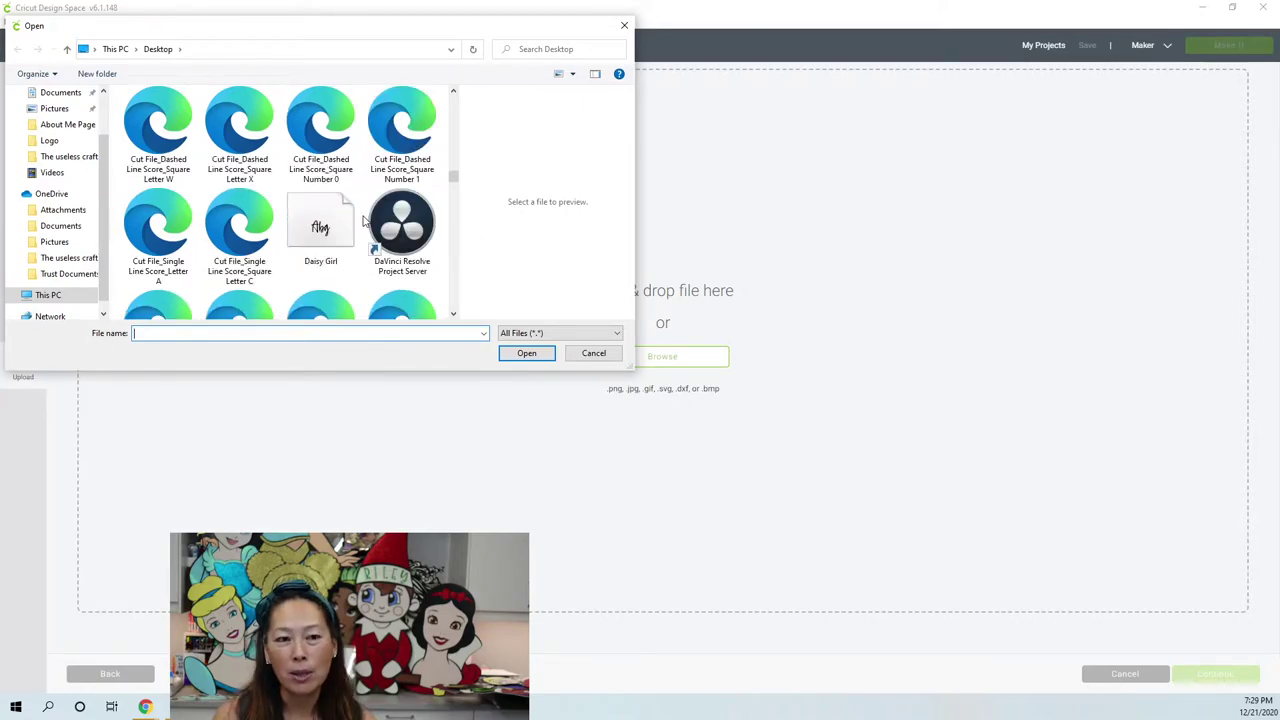
double_click(417, 128)
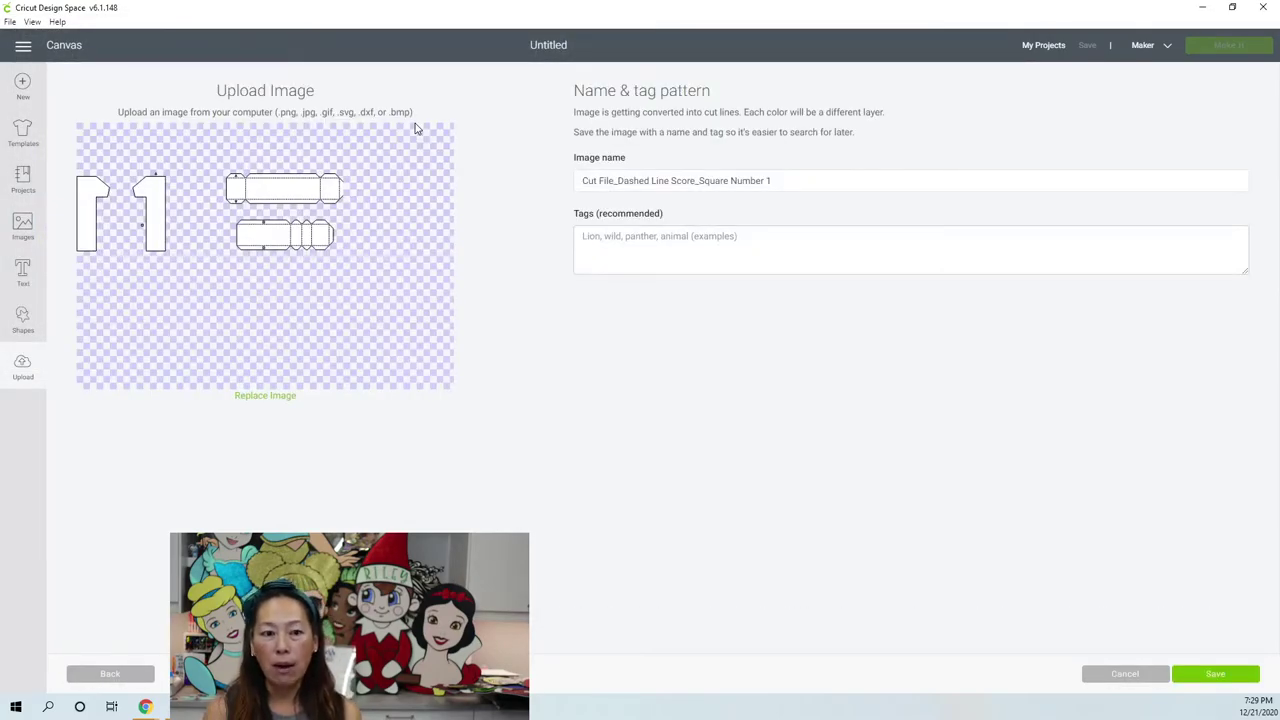
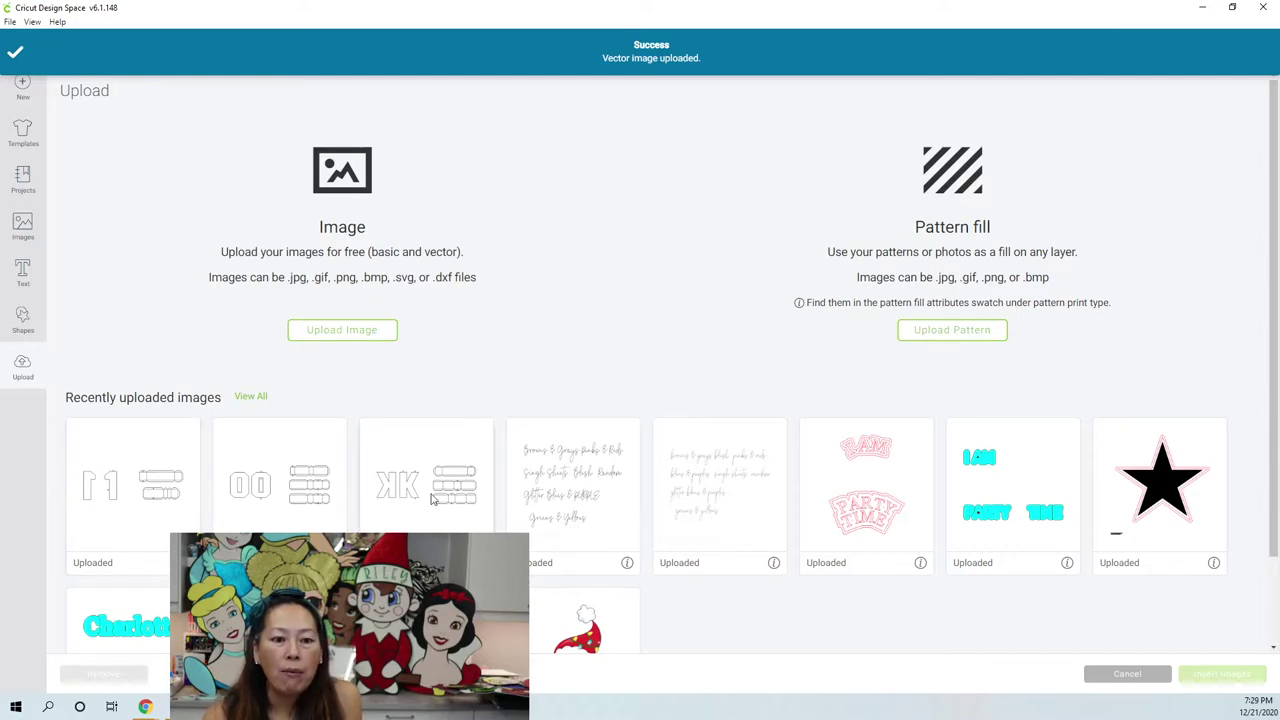
- Insert the uploaded number 1, number 0 and letter K images together onto the canvas
left_click(175, 470)
left_click(296, 468)
left_click(423, 471)
left_click(1224, 676)
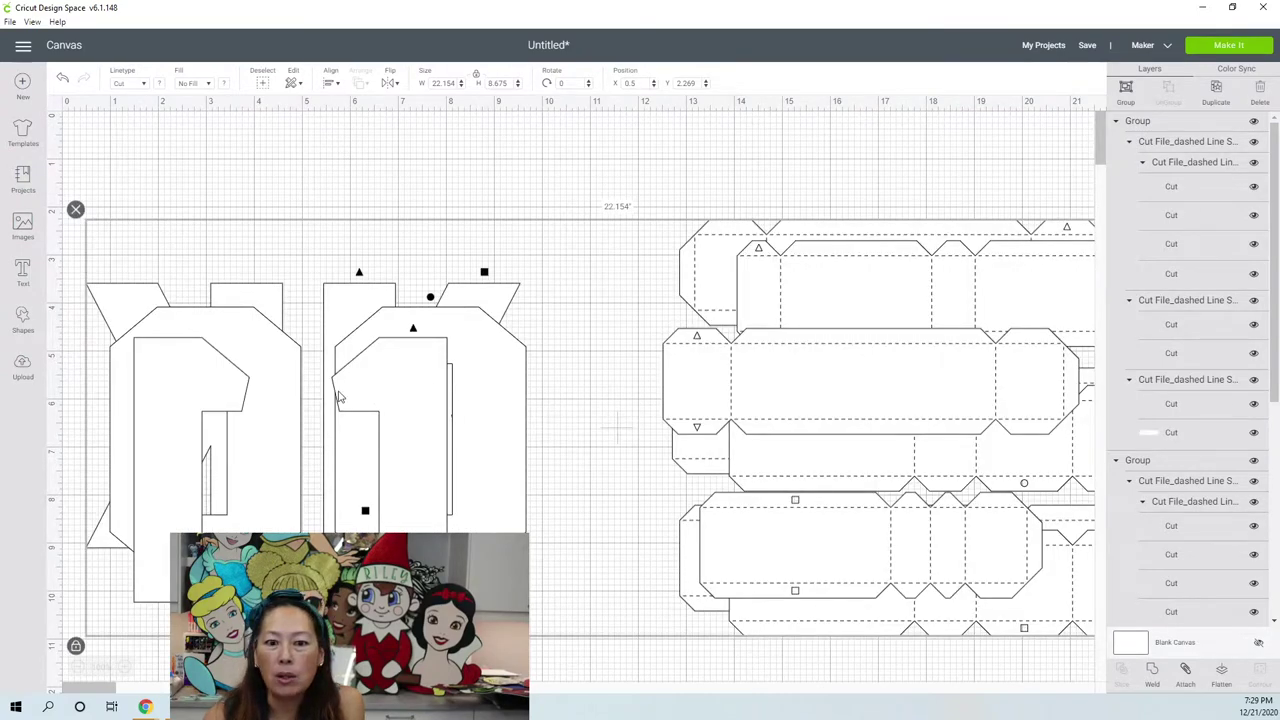
- Shift the stacked pieces up, deselect them and pull the number 1 set down to about X 1.1, Y 8.6
left_click_drag(363, 388, 383, 321)
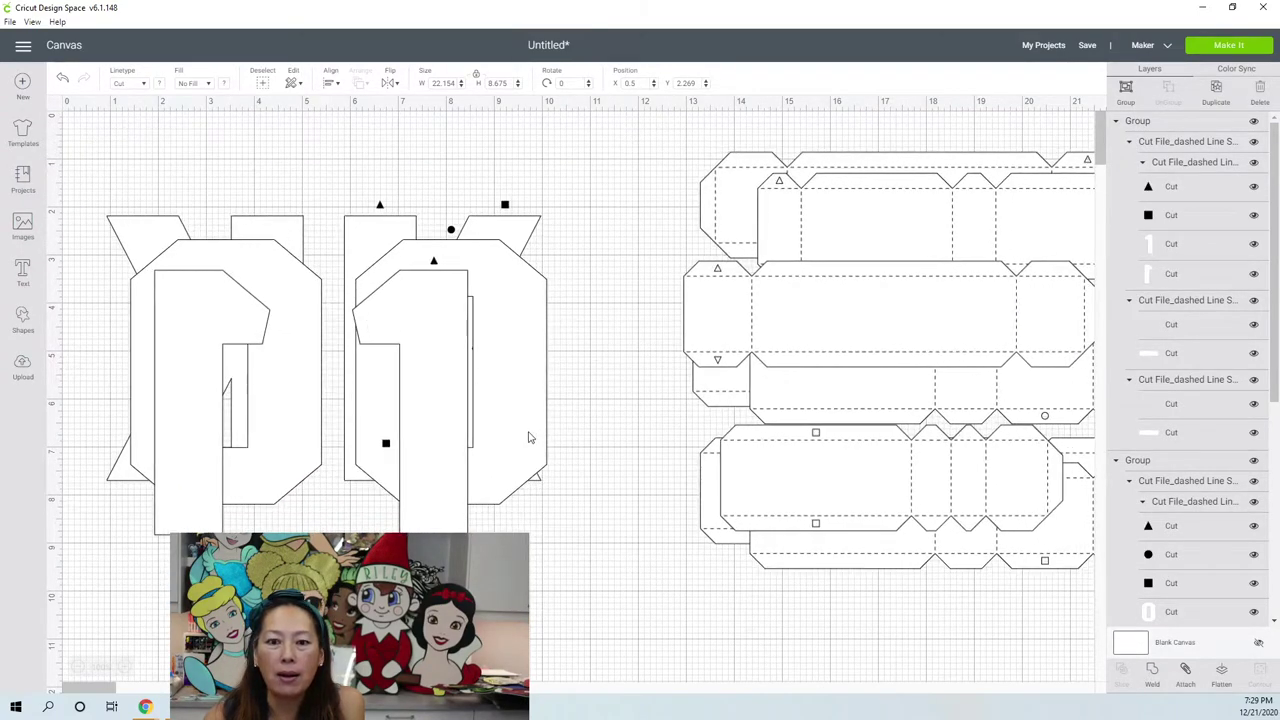
left_click(627, 651)
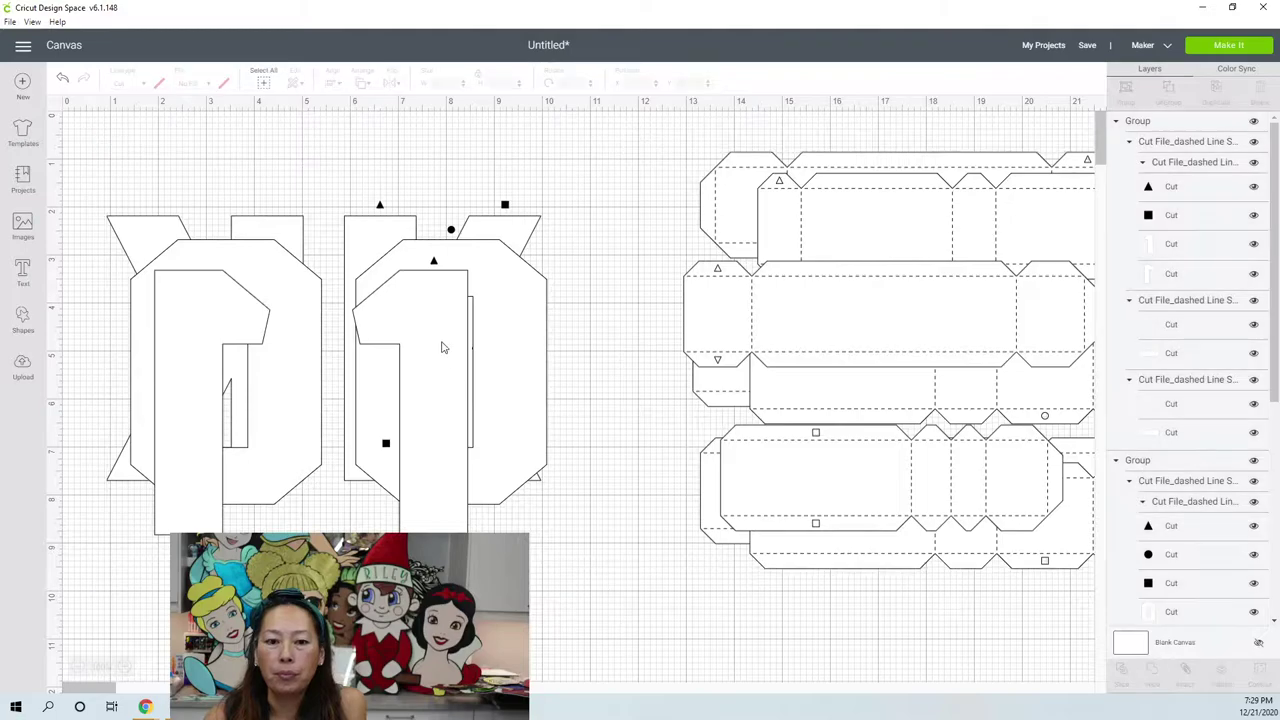
left_click_drag(426, 417, 431, 607)
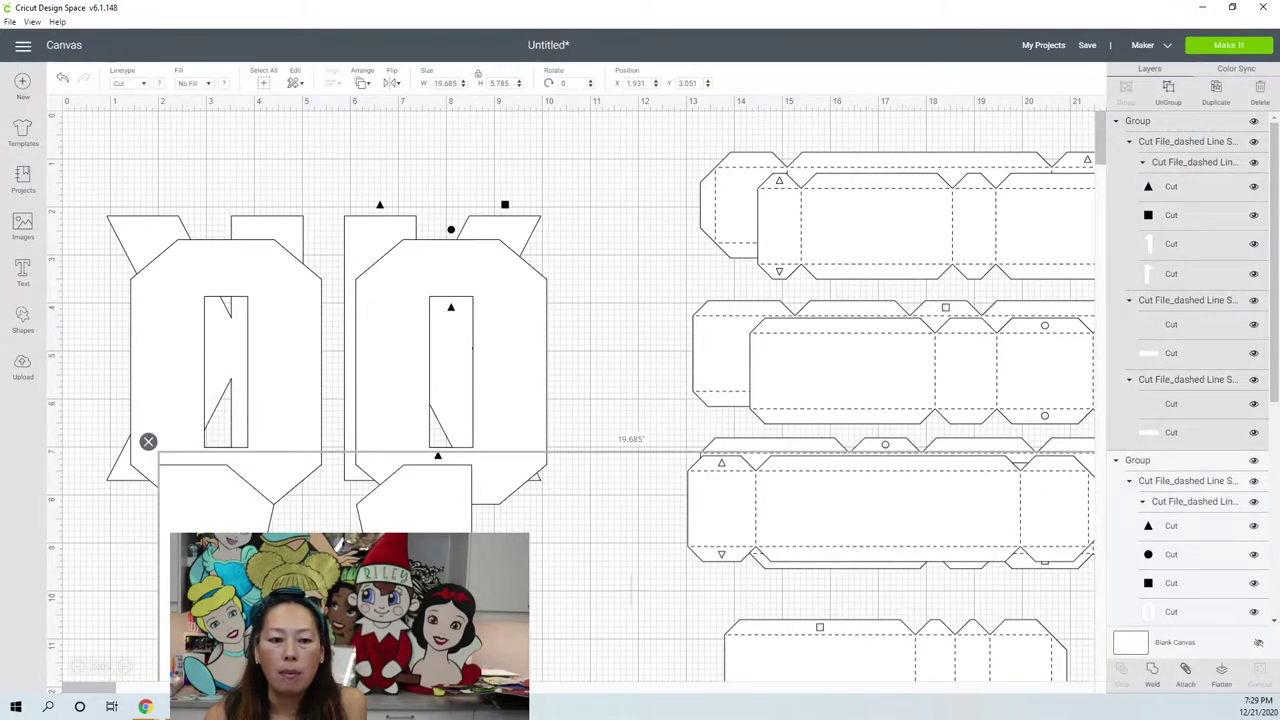
- Arrange the sets in three rows, with number 1 at about X 2.4, Y 10 and number 0 below it at about X 1.1, Y 17.8
left_click(77, 667)
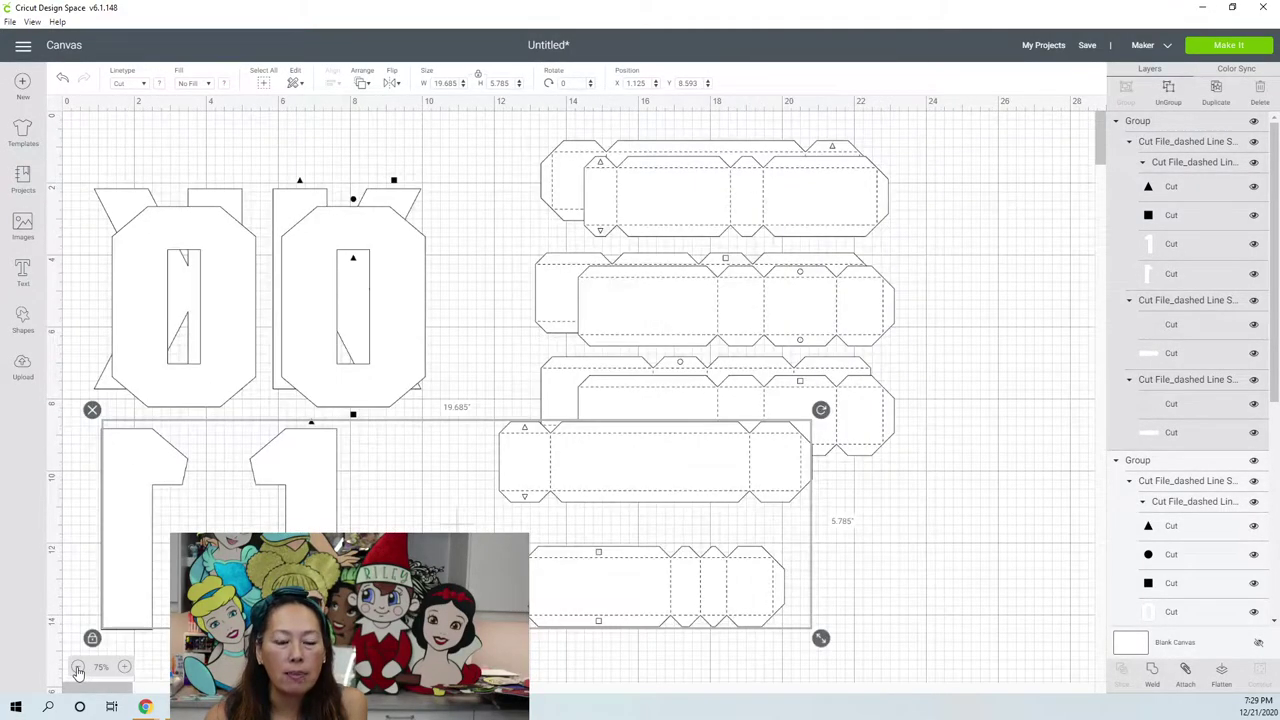
left_click(77, 668)
left_click(283, 246)
left_click_drag(340, 288, 326, 603)
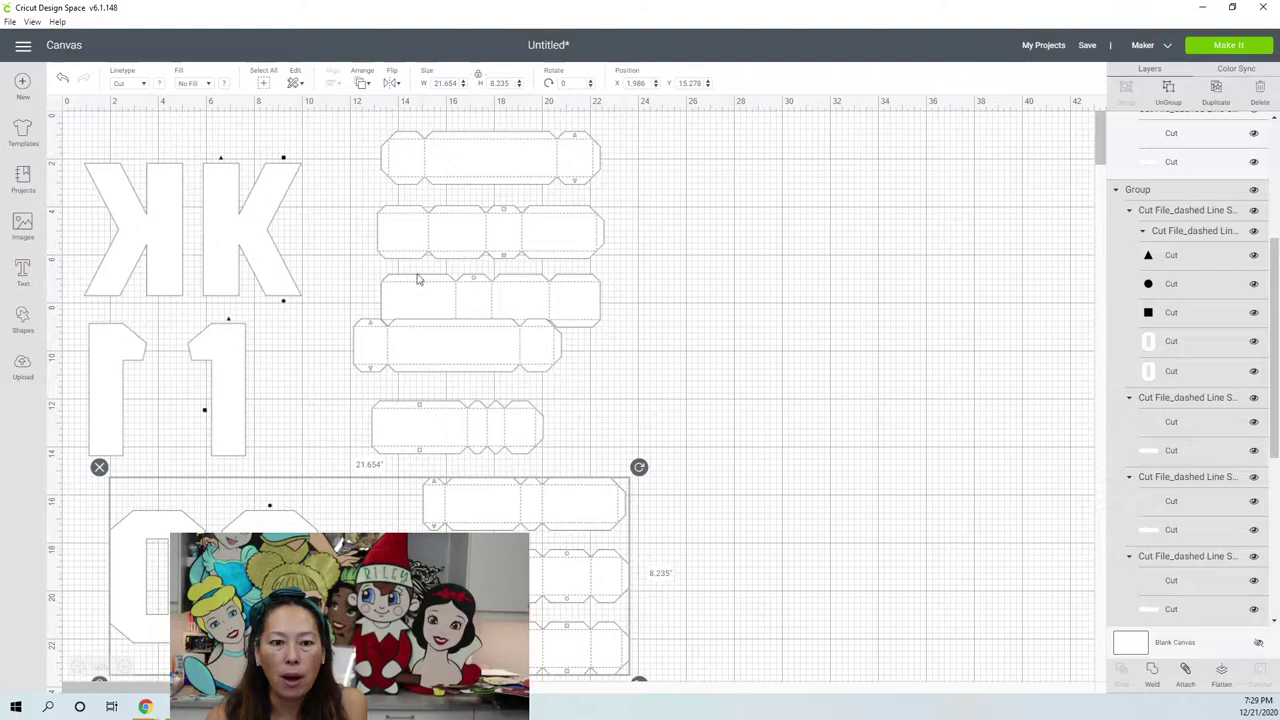
left_click_drag(461, 359, 490, 391)
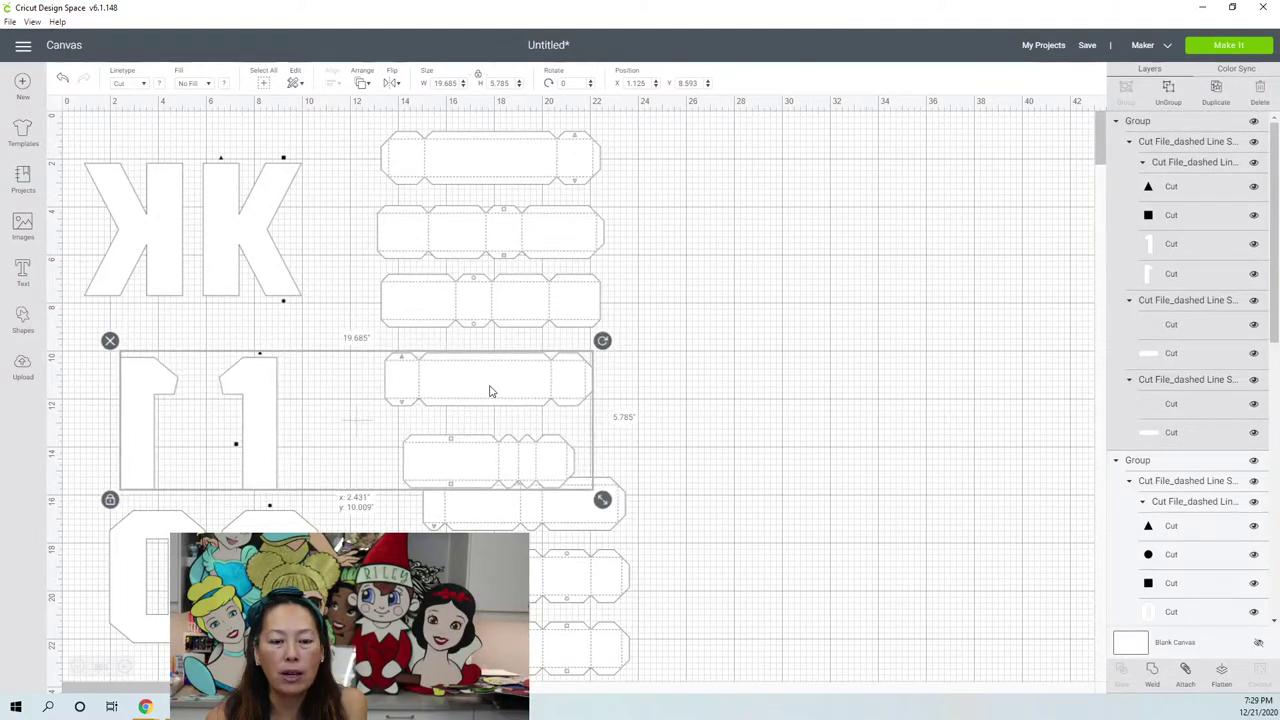
scroll(500, 391, "down", 2)
left_click_drag(484, 449, 463, 510)
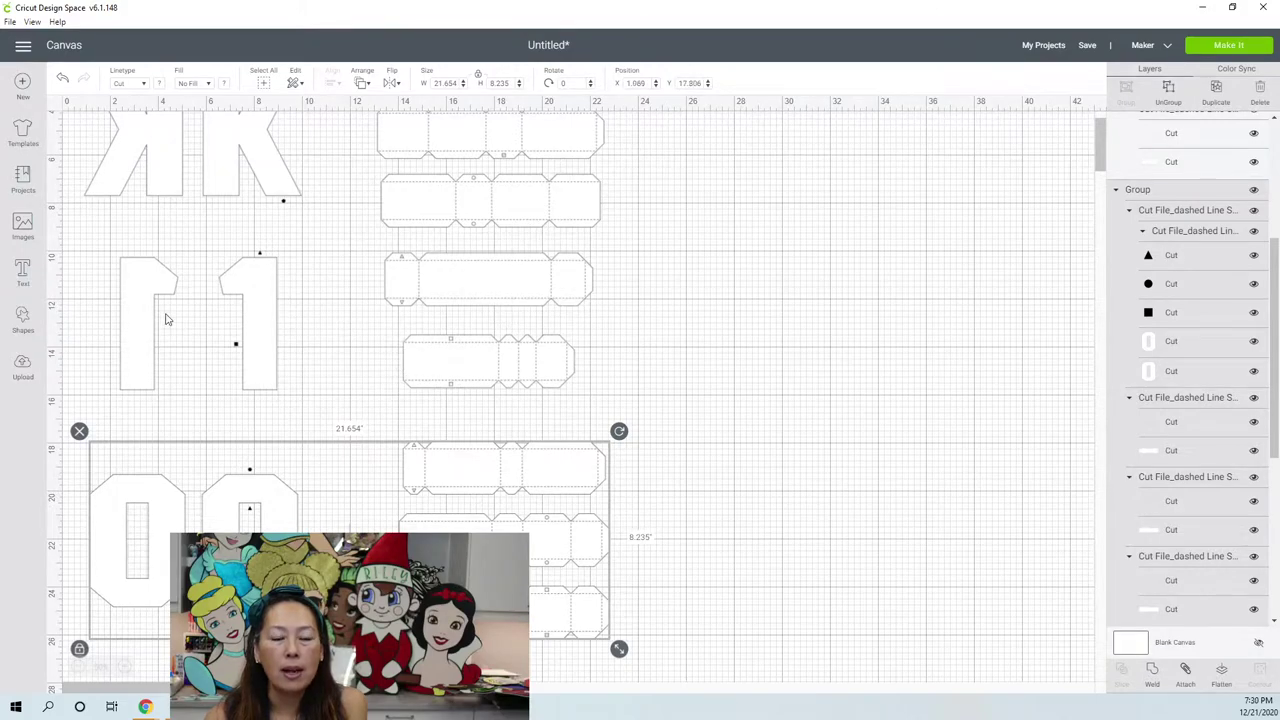
- Ungroup the number 0 set so its faces and side strips are separate objects
scroll(195, 323, "up", 2)
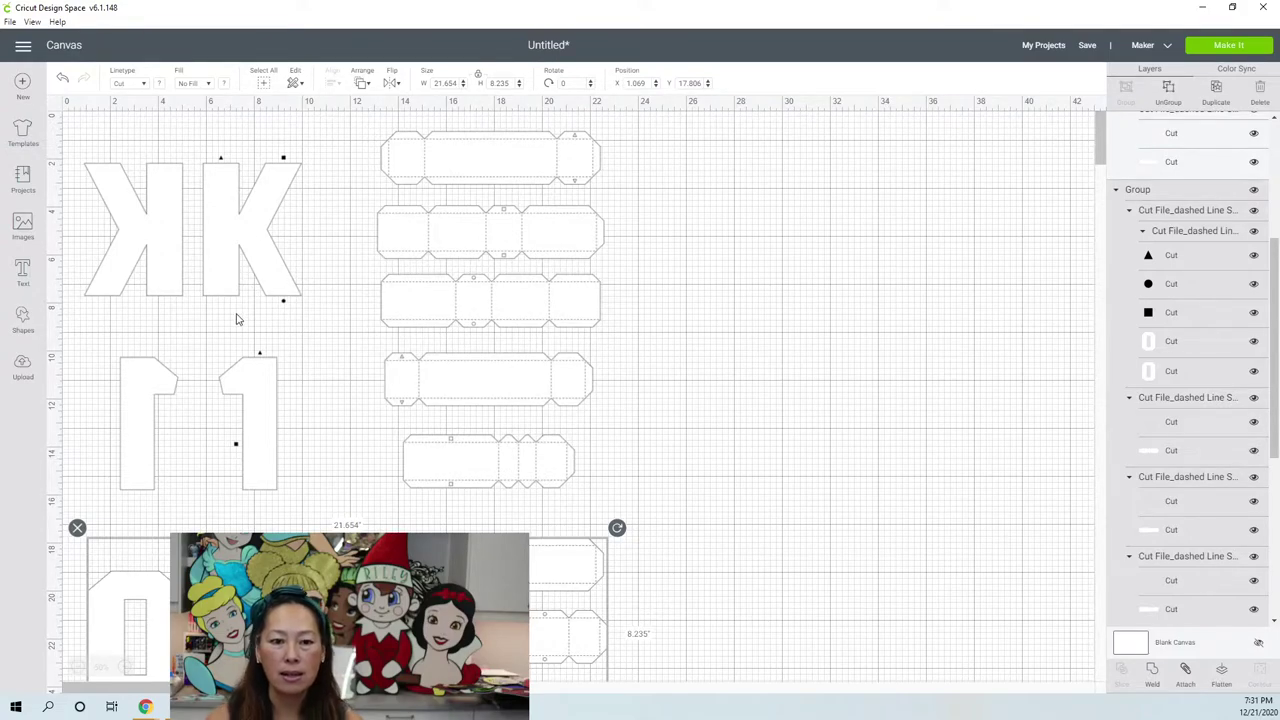
scroll(664, 452, "down", 3)
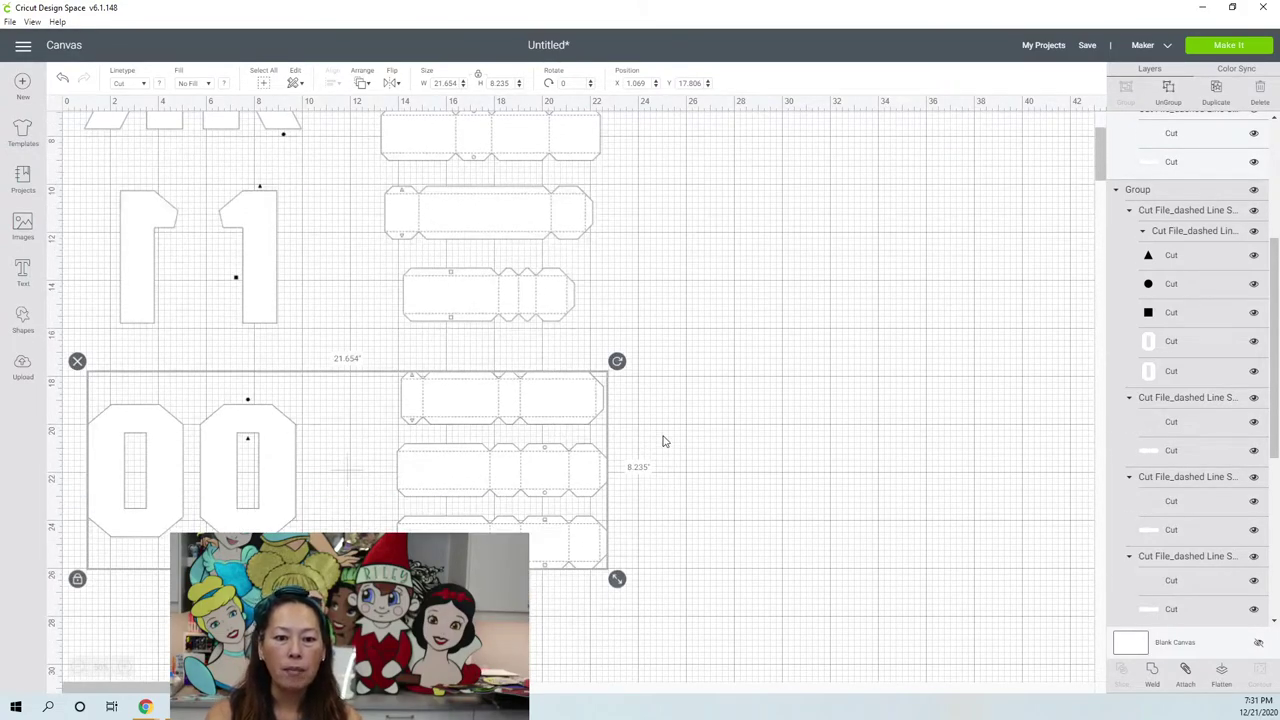
scroll(666, 411, "up", 1)
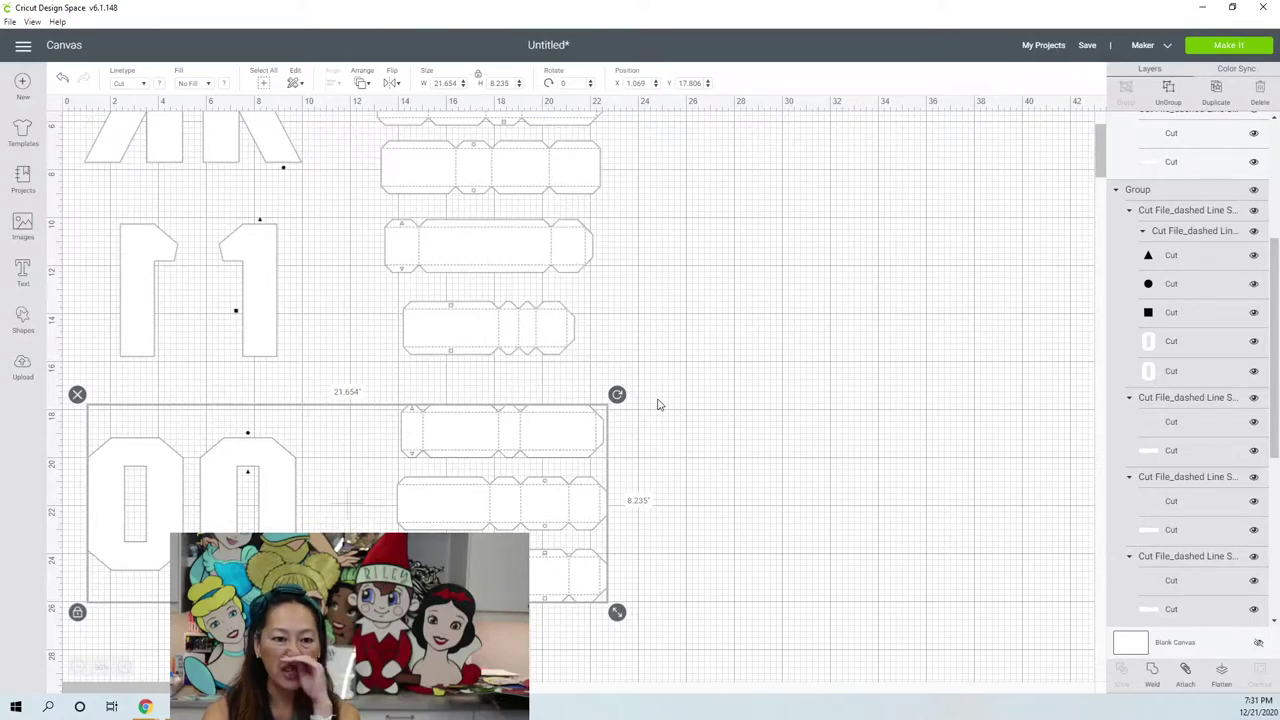
left_click(786, 331)
left_click(533, 450)
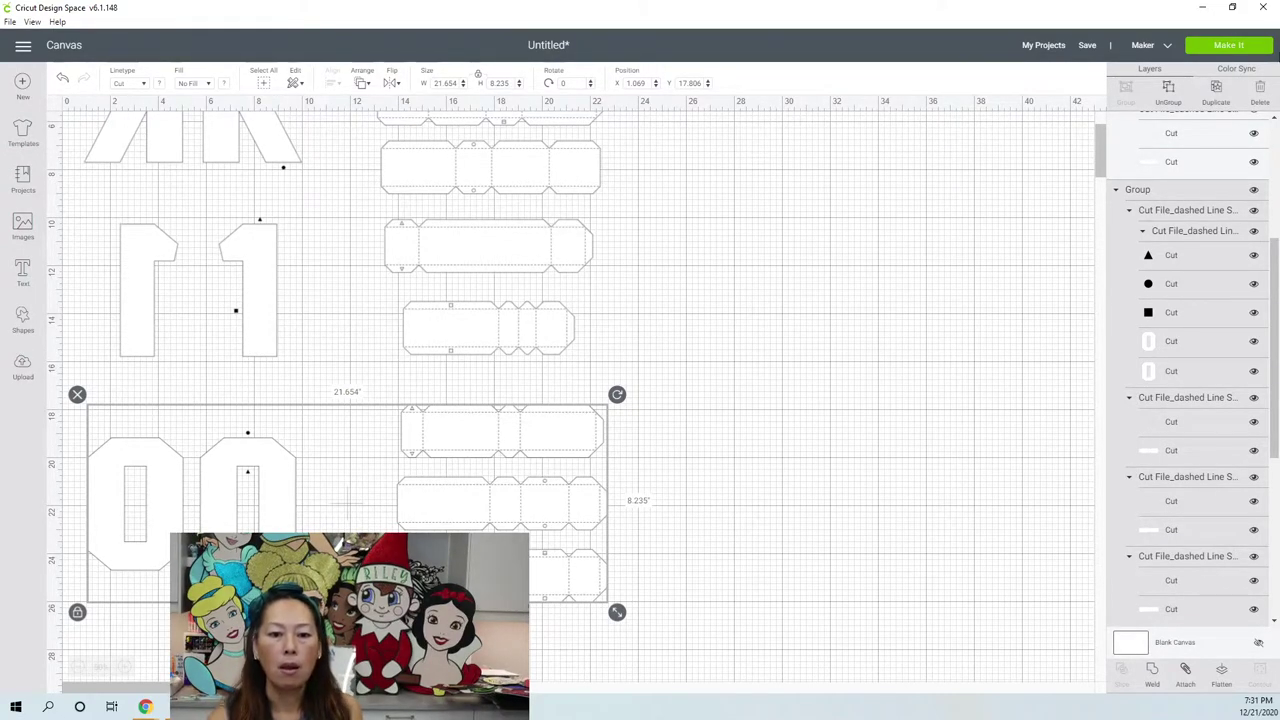
left_click(1177, 93)
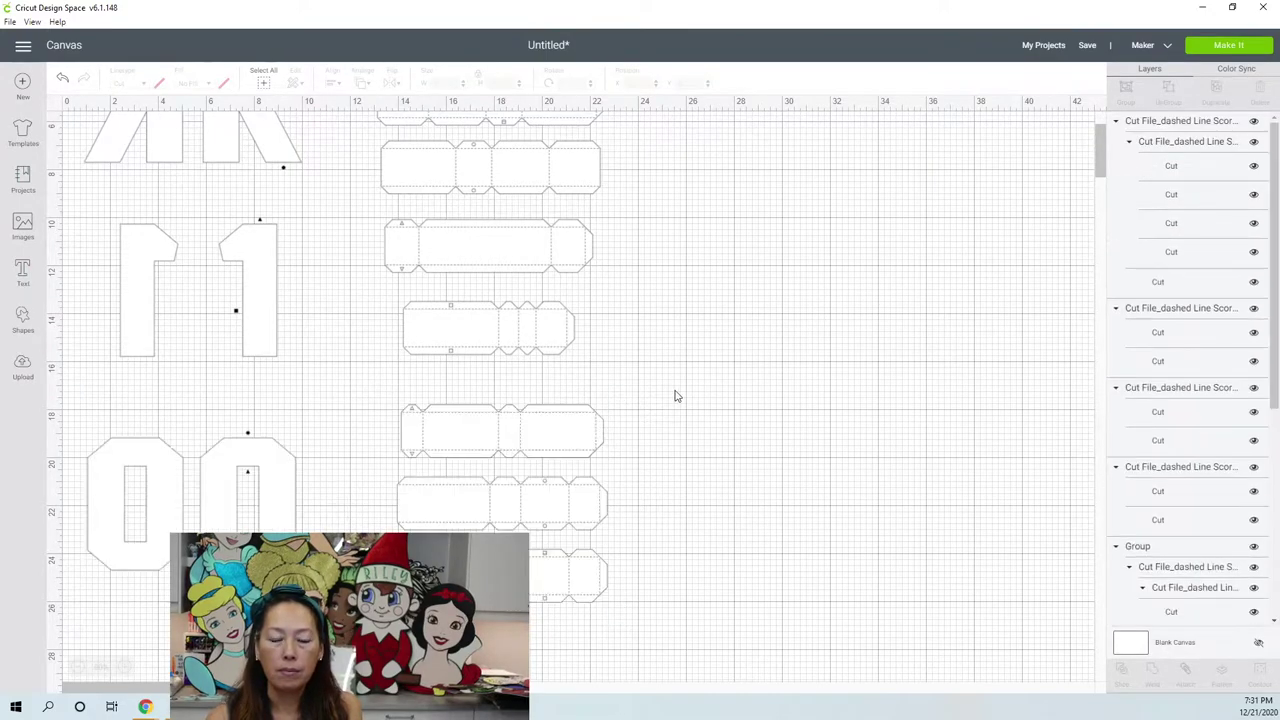
- Rotate the number 0's three side strips together to 90 degrees
left_click_drag(612, 614, 493, 431)
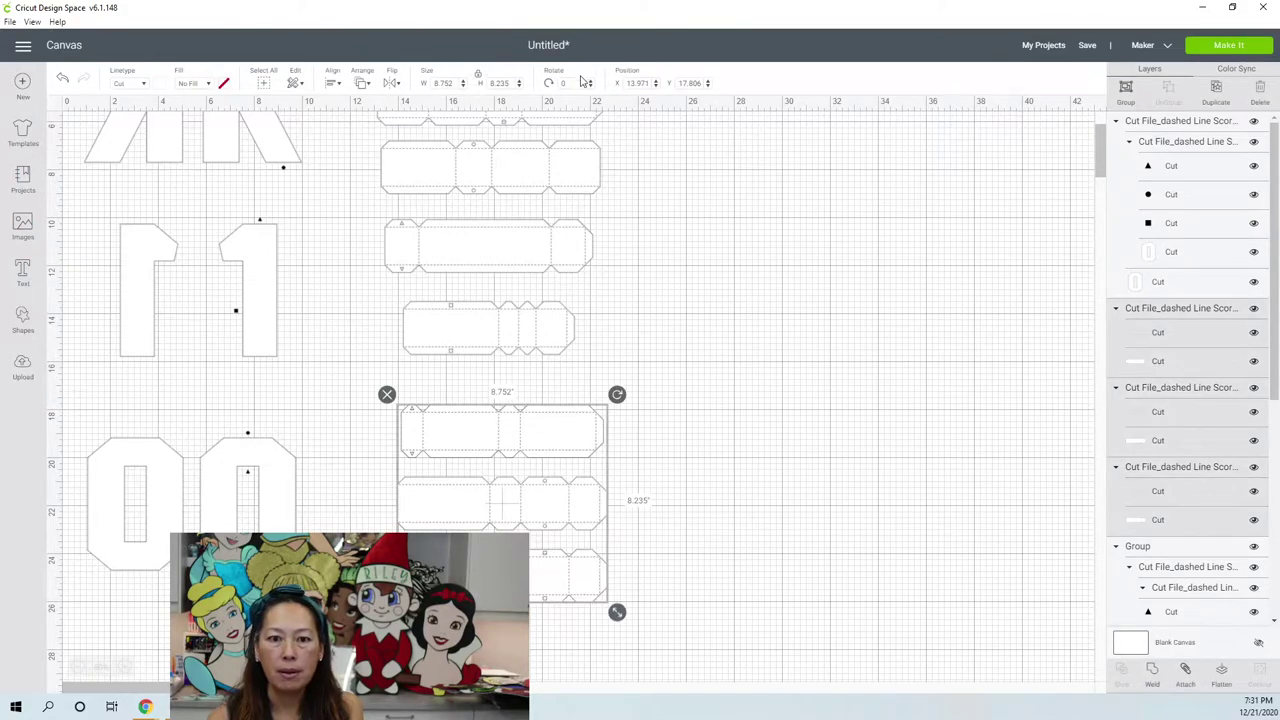
type("90")
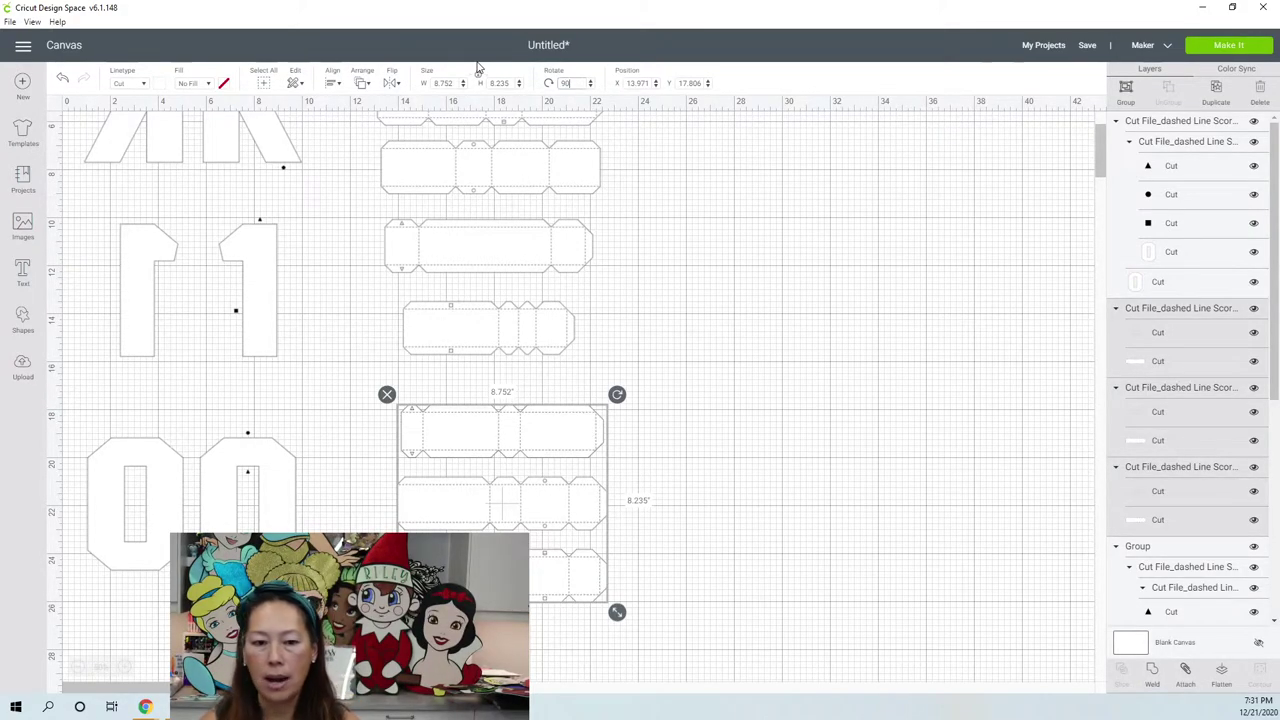
key("Tab")
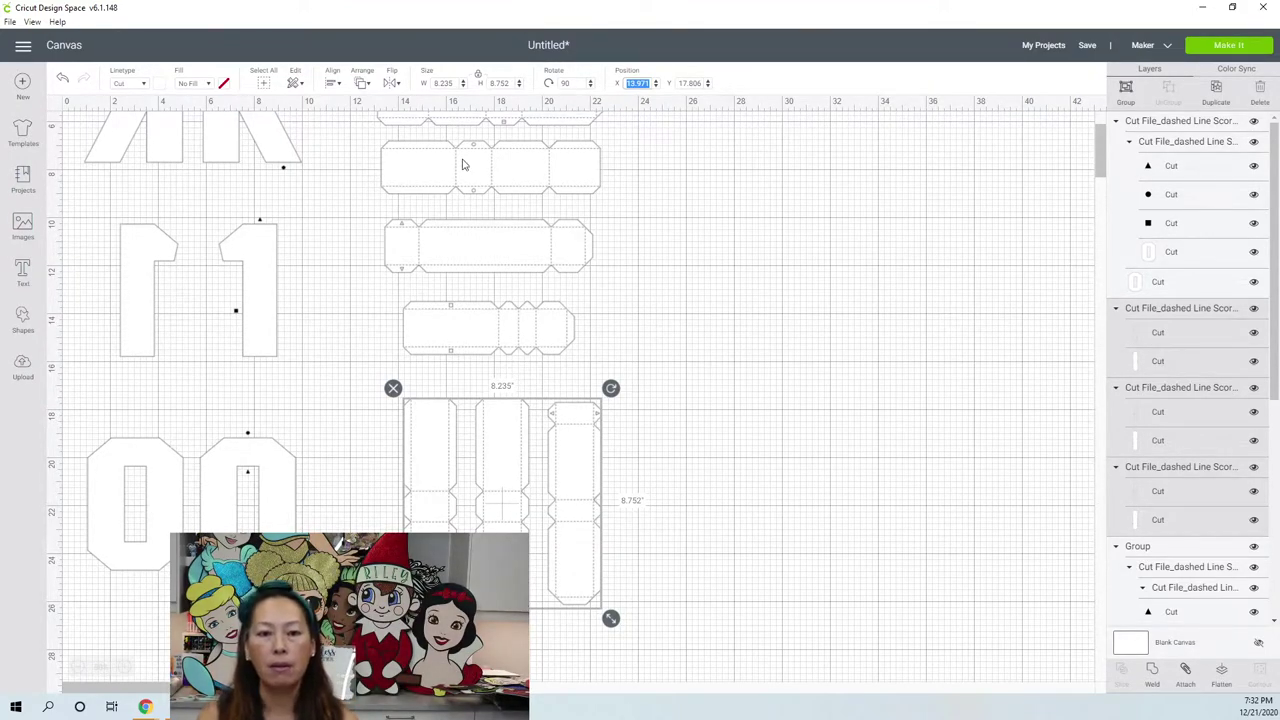
- Move the two number 0 faces closer to their upright strips, at about X 4.3, Y 20.3
scroll(463, 178, "up", 2)
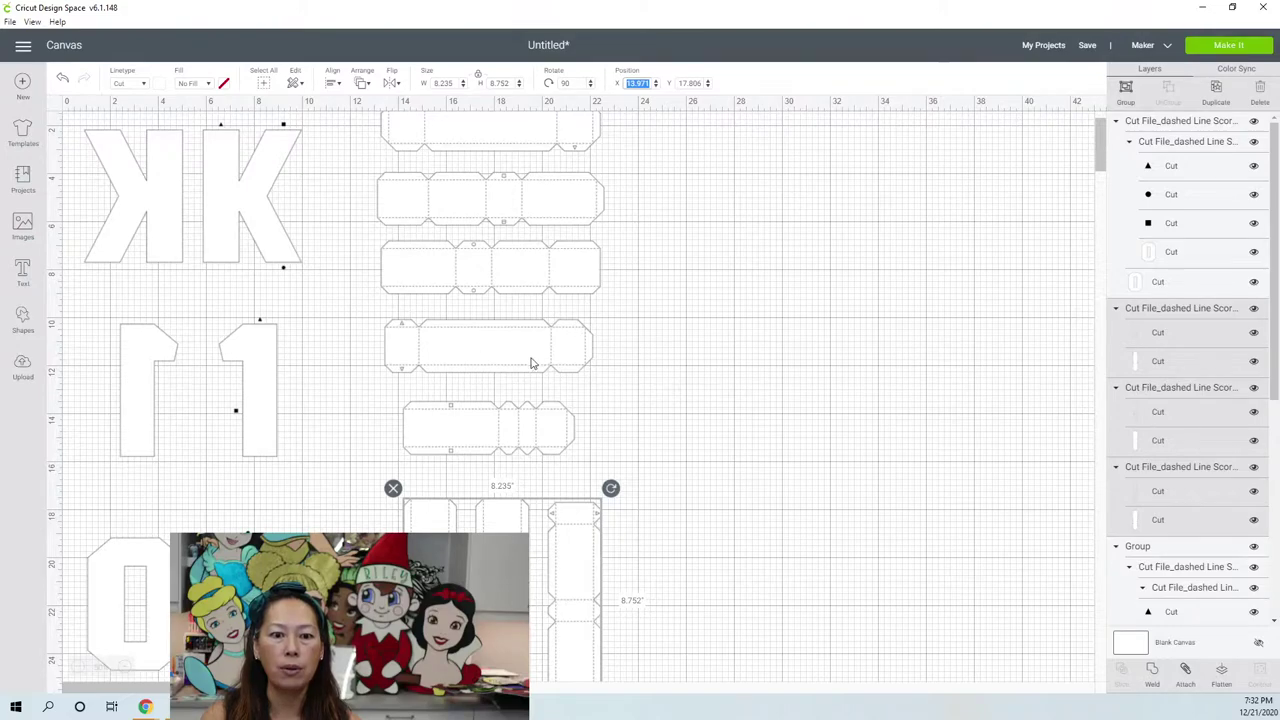
scroll(724, 392, "down", 2)
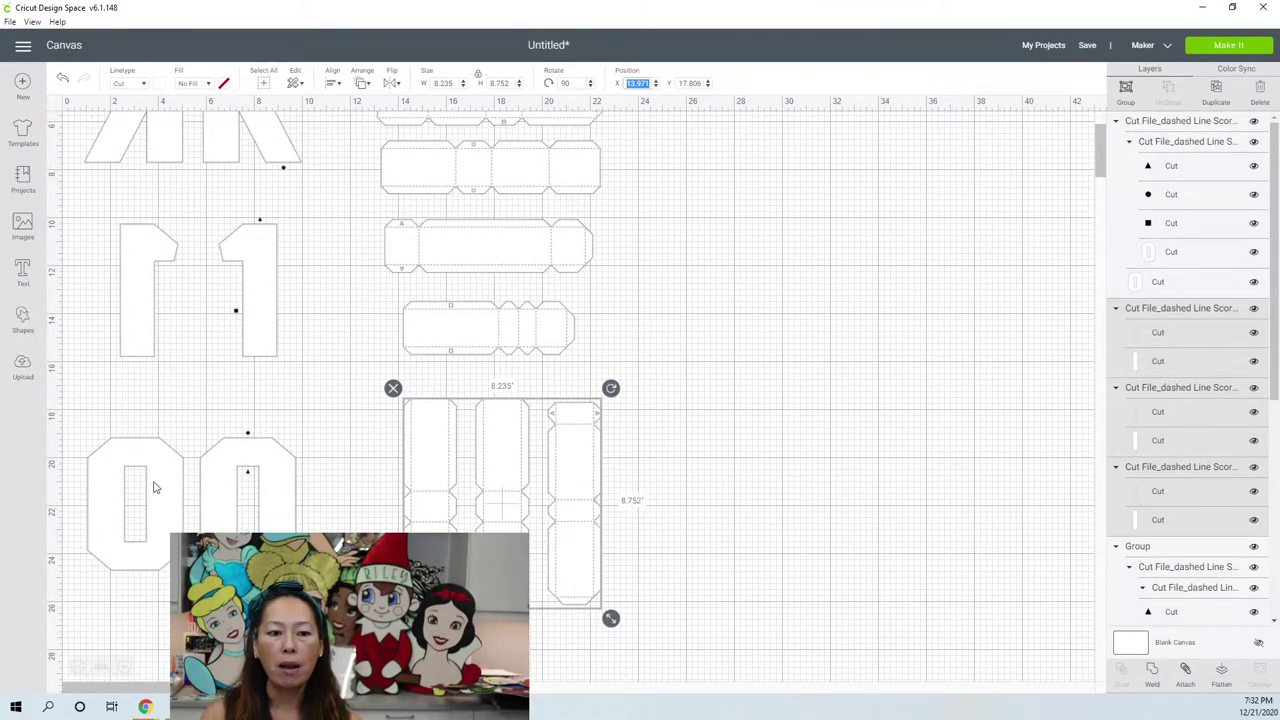
left_click(202, 528)
left_click_drag(202, 528, 232, 526)
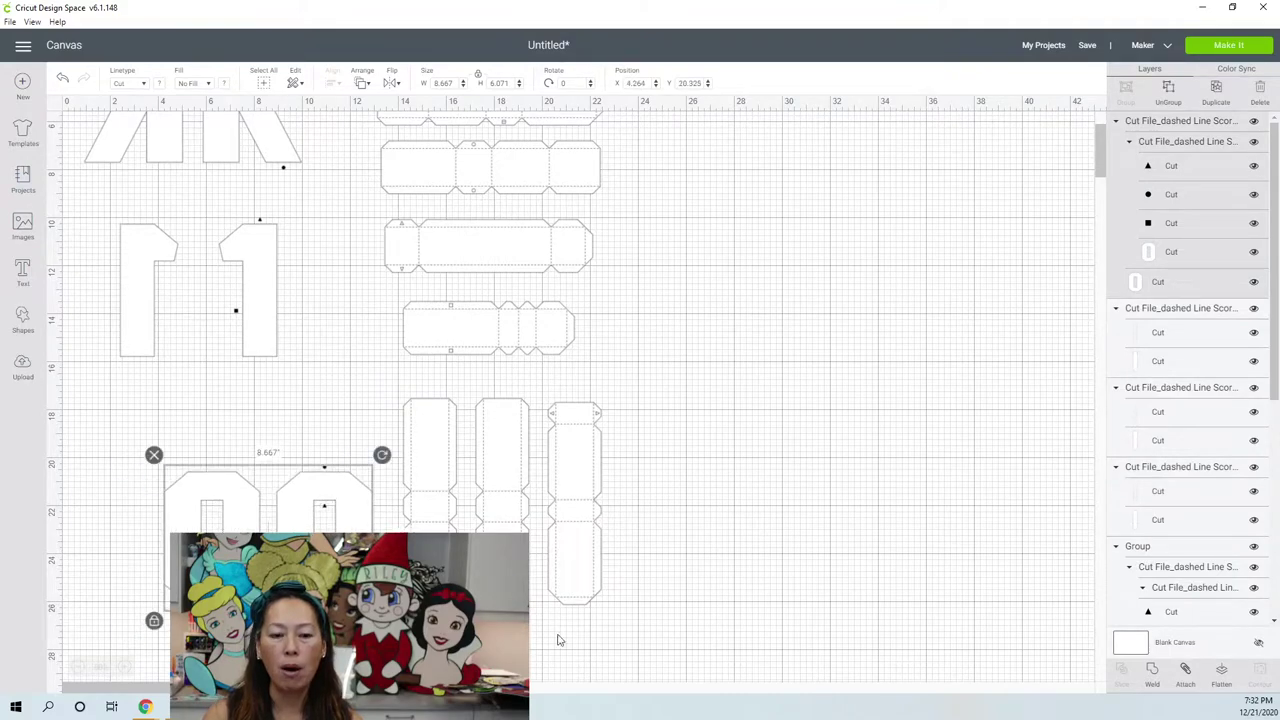
- Align the number 0 faces and strips along their bottom edges and move the whole set left to about X 1.5, Y 17.5
left_click_drag(641, 640, 194, 526)
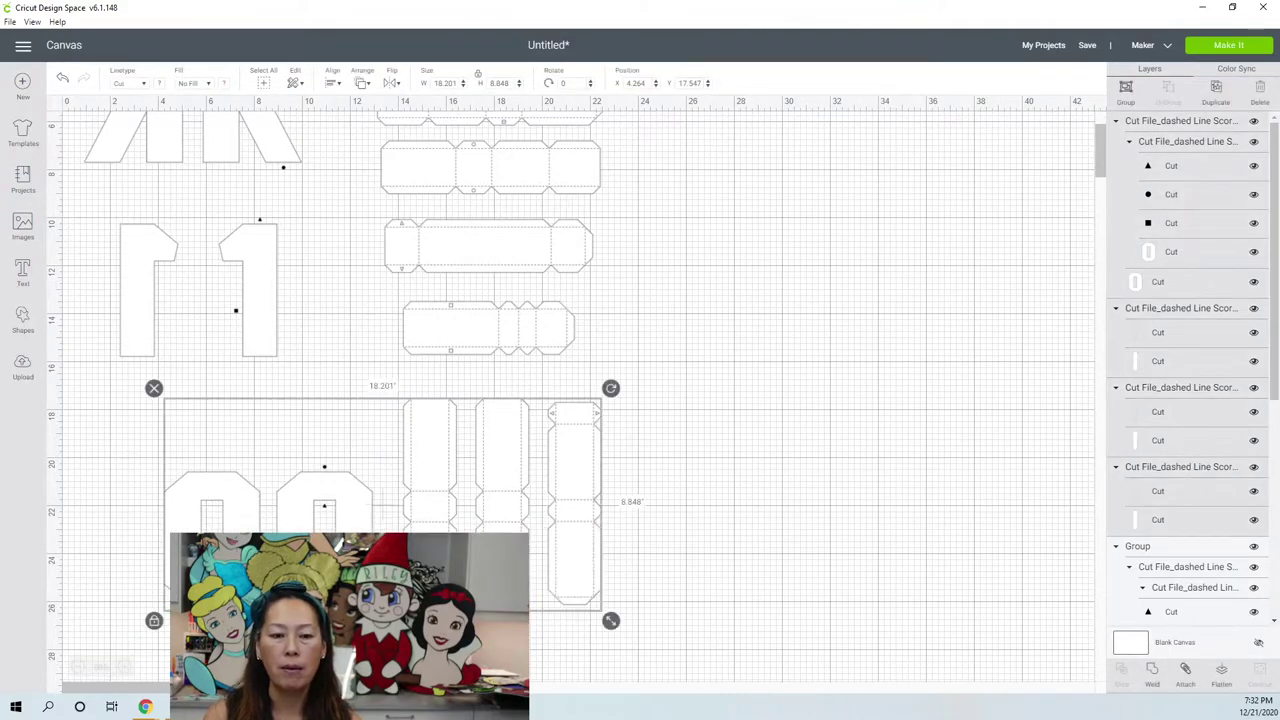
left_click(334, 85)
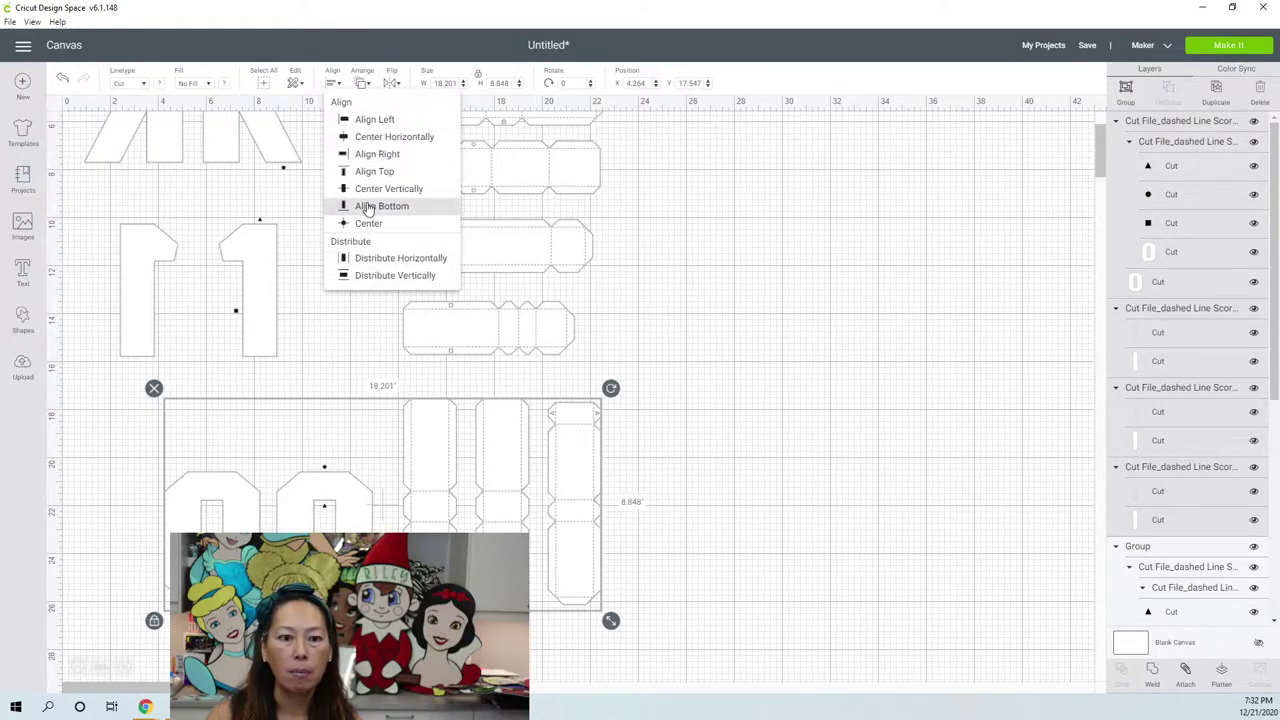
left_click(366, 206)
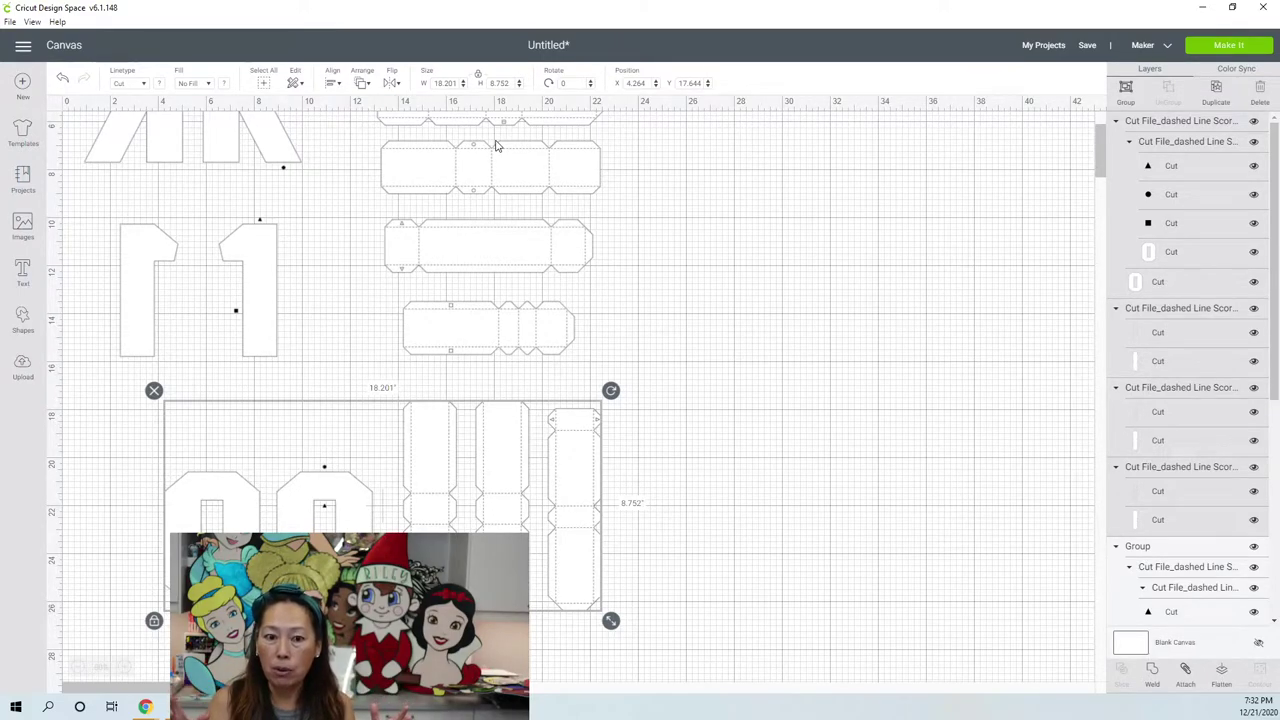
left_click_drag(311, 523, 246, 520)
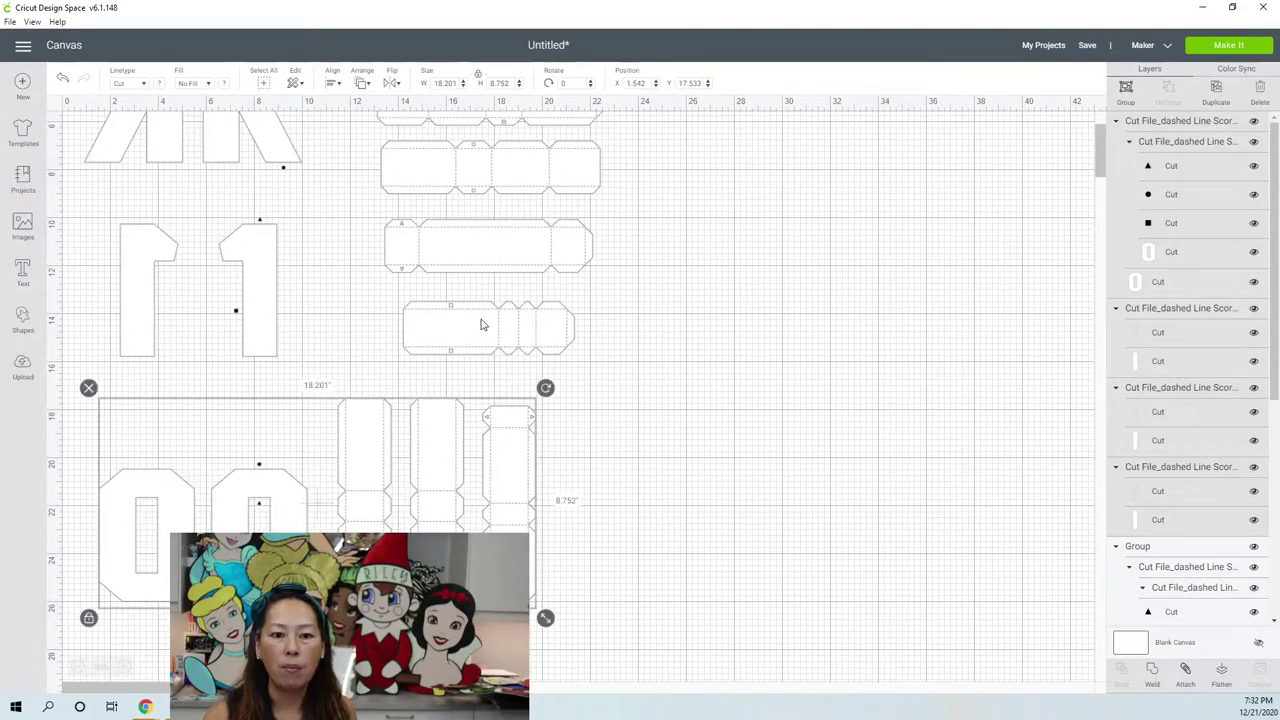
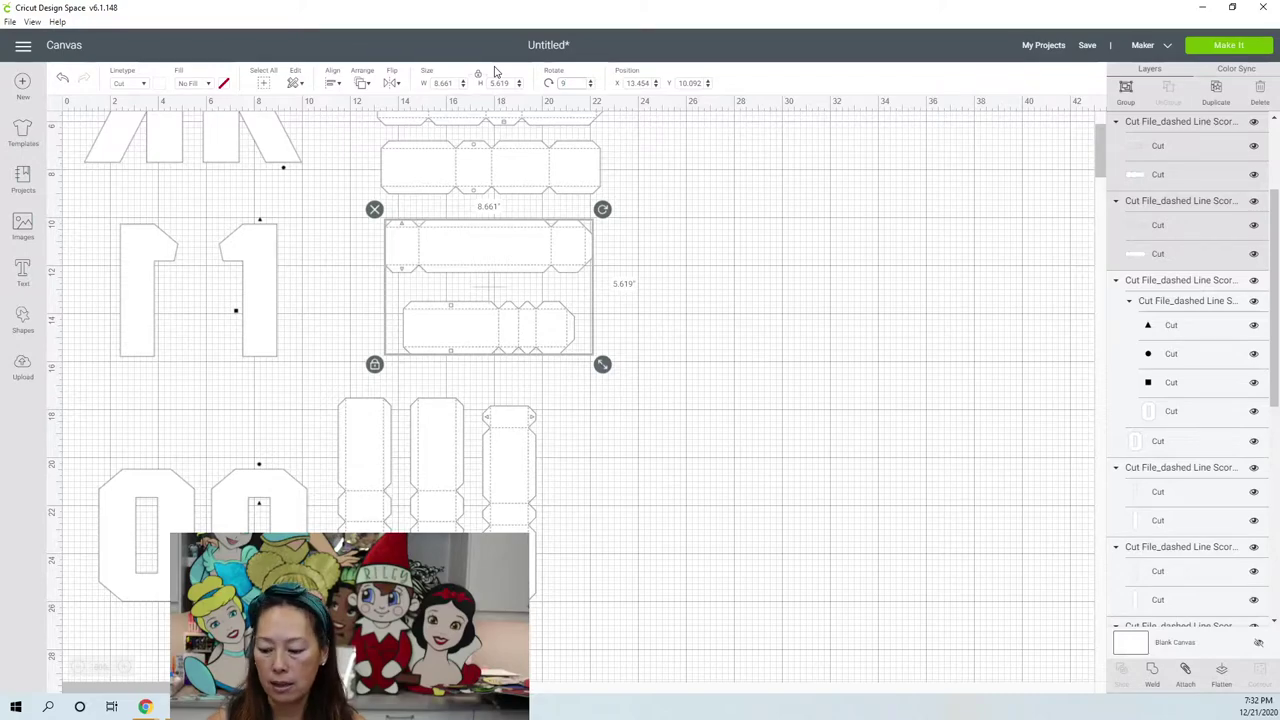
- Rotate the number 1's two side strips to 90 degrees and move them into open space at about X 31.1, Y 17.2
key("Tab")
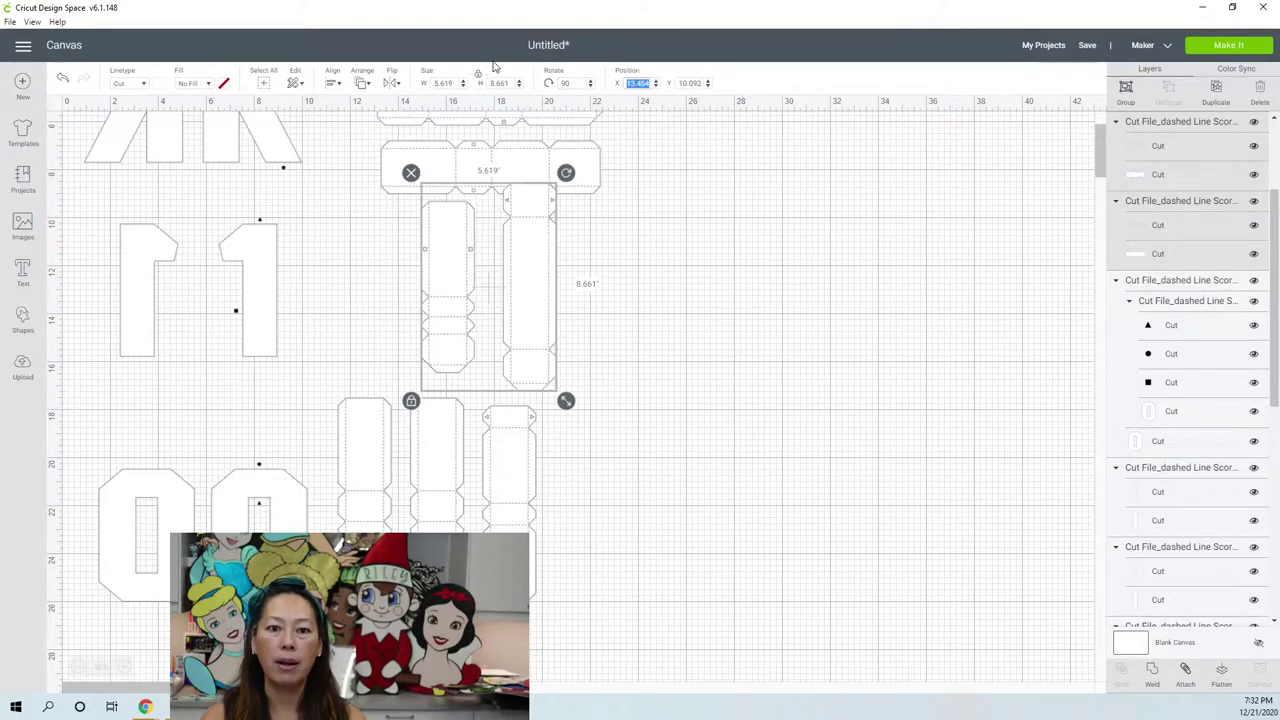
left_click(570, 270)
left_click_drag(570, 270, 958, 476)
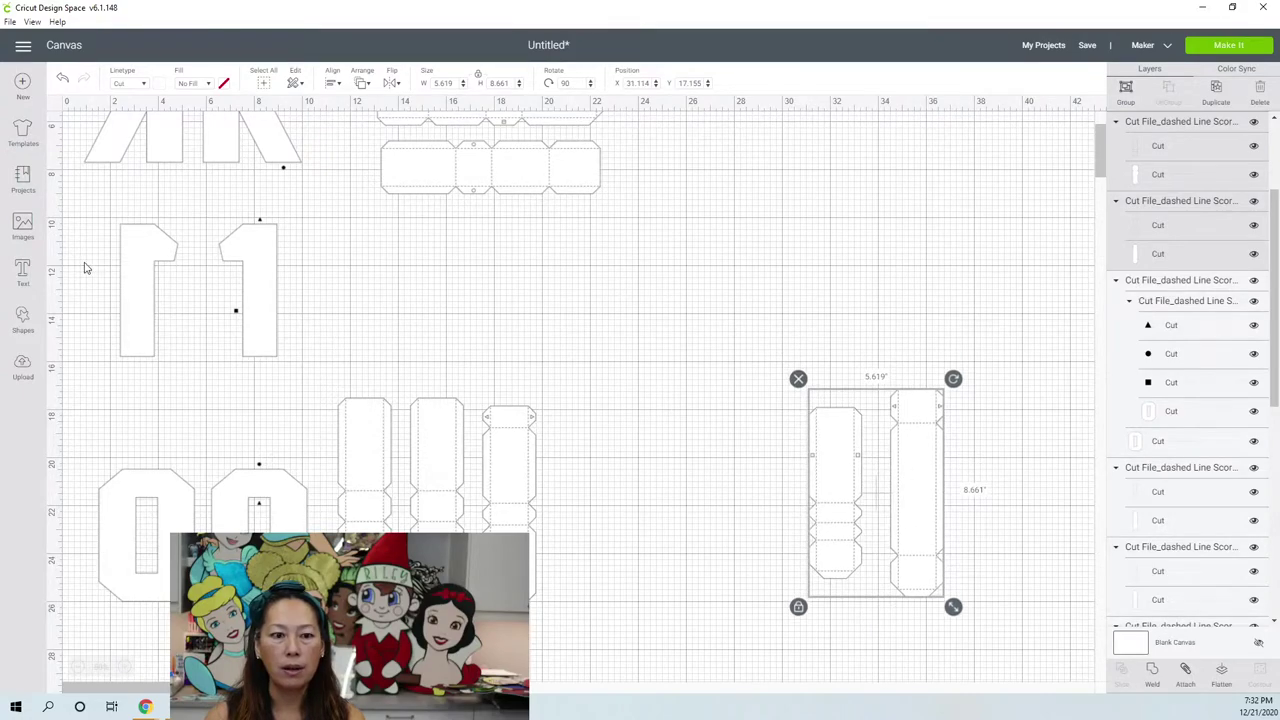
- Move the pair of number 1 faces next to their upright side strips, at about X 23.3, Y 20.3
left_click(264, 309)
left_click_drag(258, 290, 757, 520)
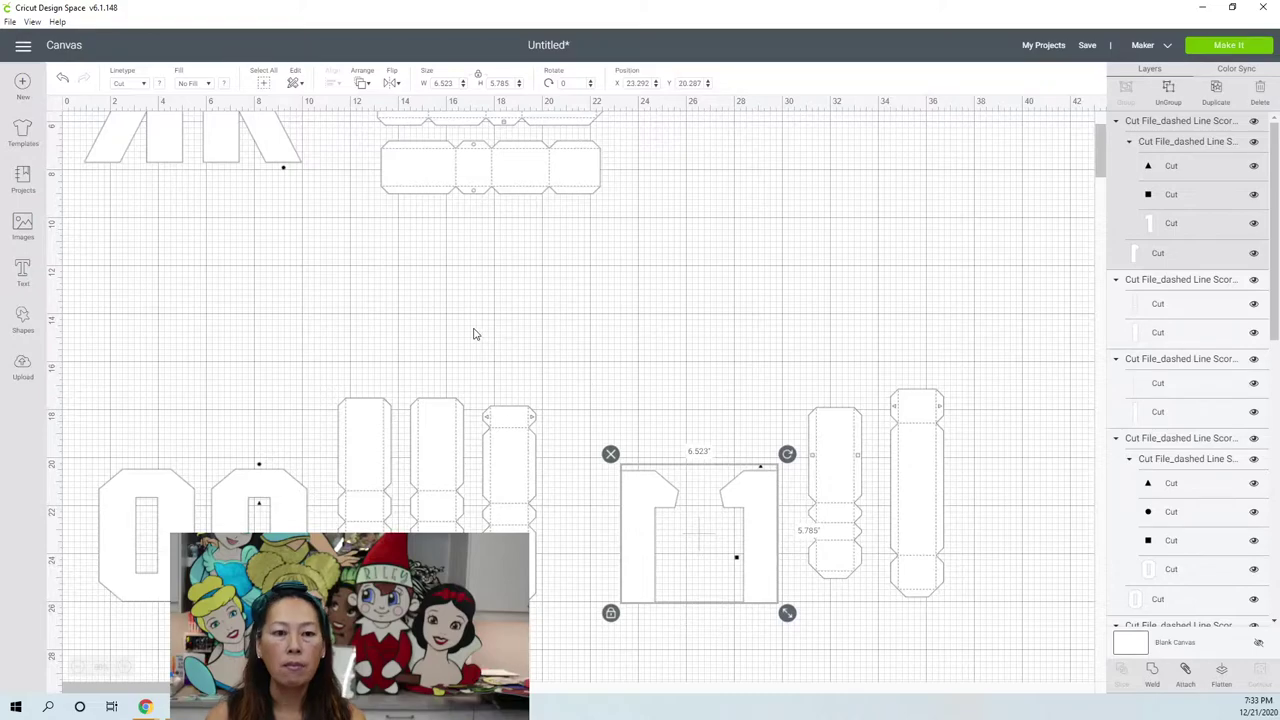
- Ungroup the letter K set so its faces and side strips can be handled separately
scroll(474, 334, "up", 2)
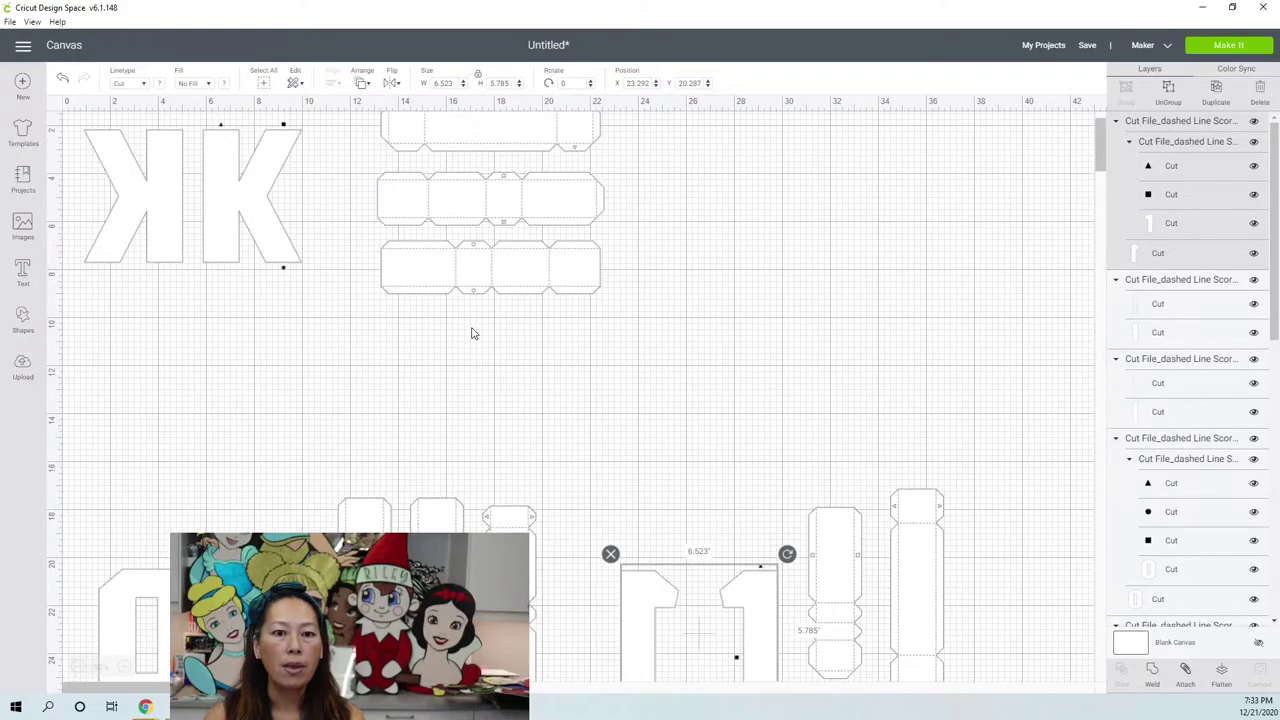
left_click(490, 205)
scroll(491, 203, "up", 1)
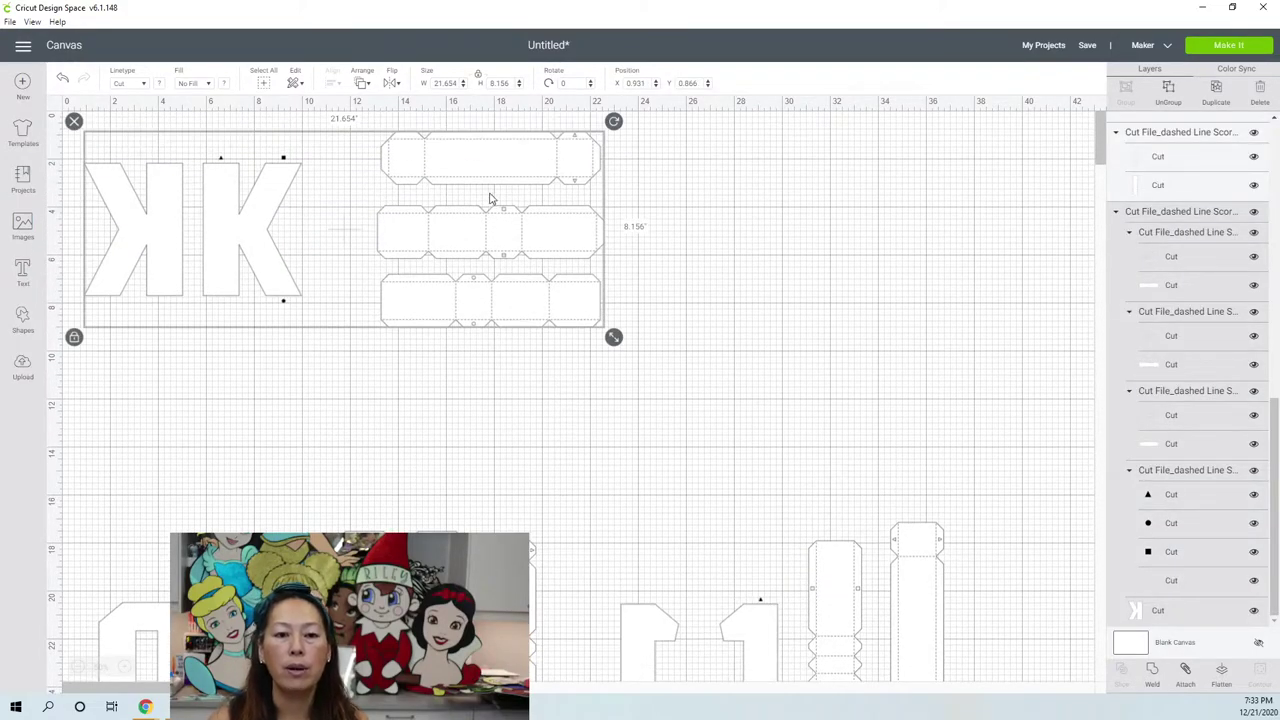
left_click(1170, 94)
left_click(660, 352)
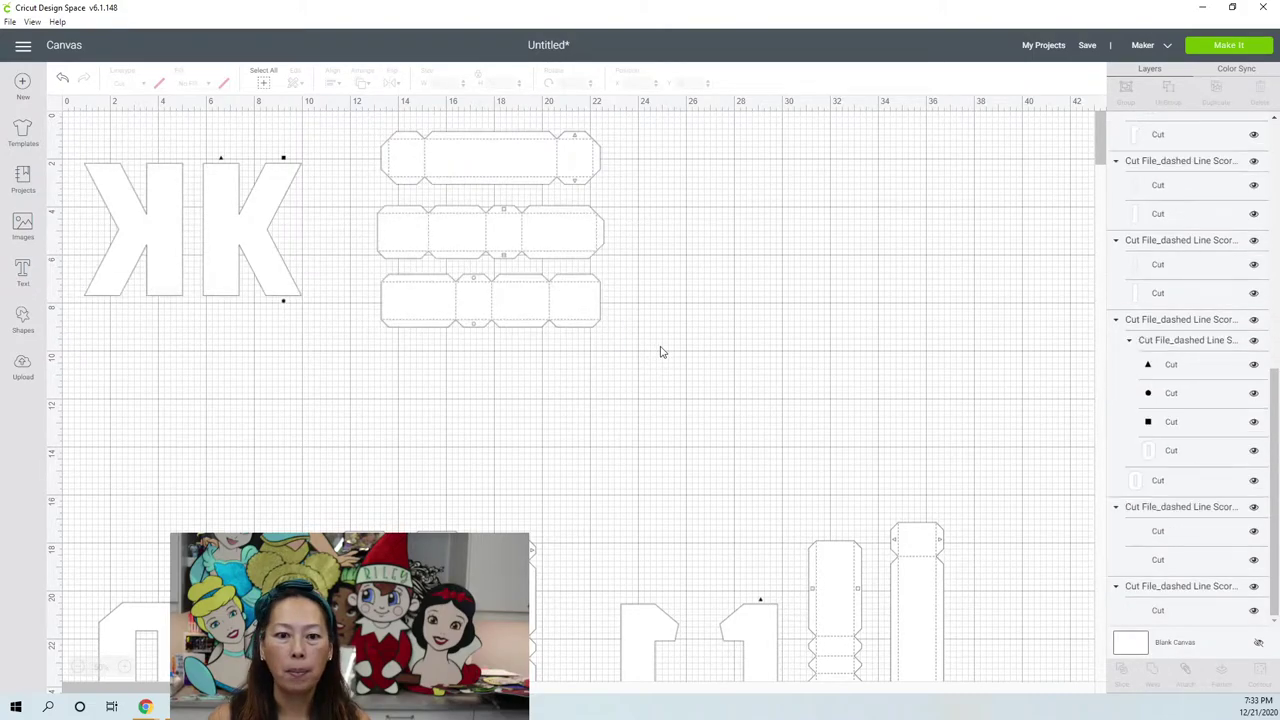
- Rotate the letter K's three side strips together to 90 degrees
left_click_drag(658, 350, 465, 128)
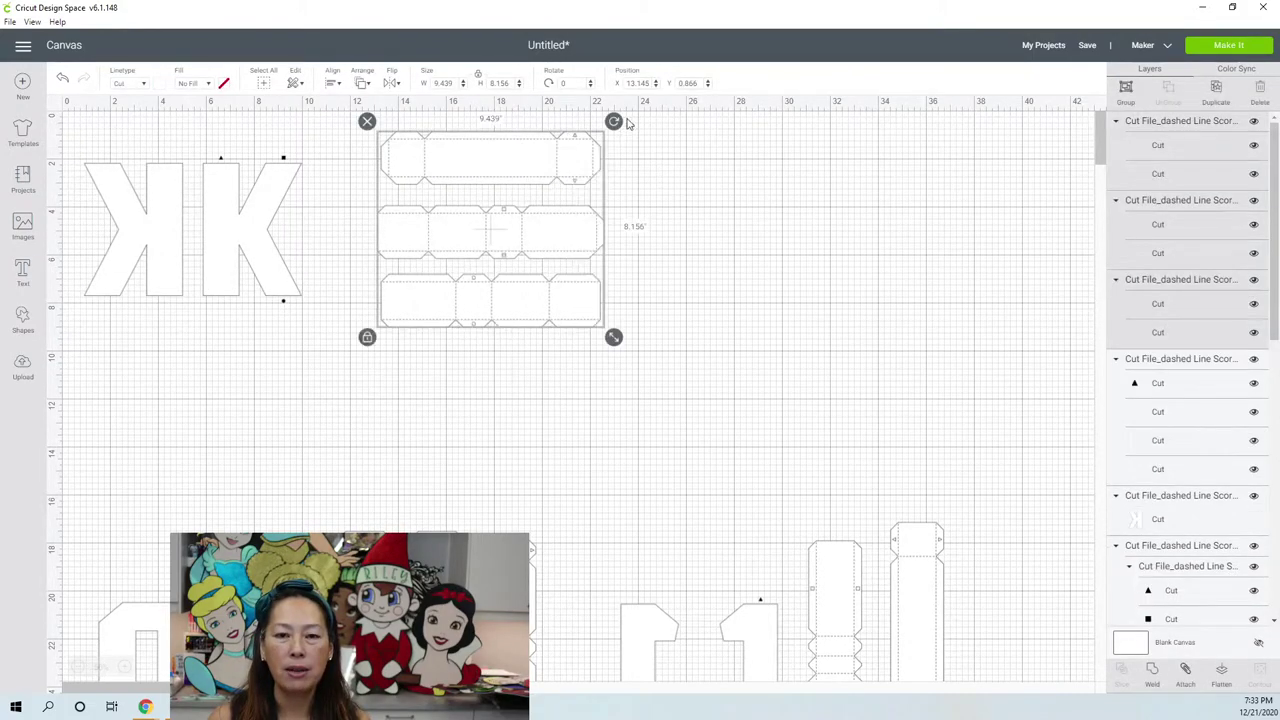
left_click(576, 82)
type("9")
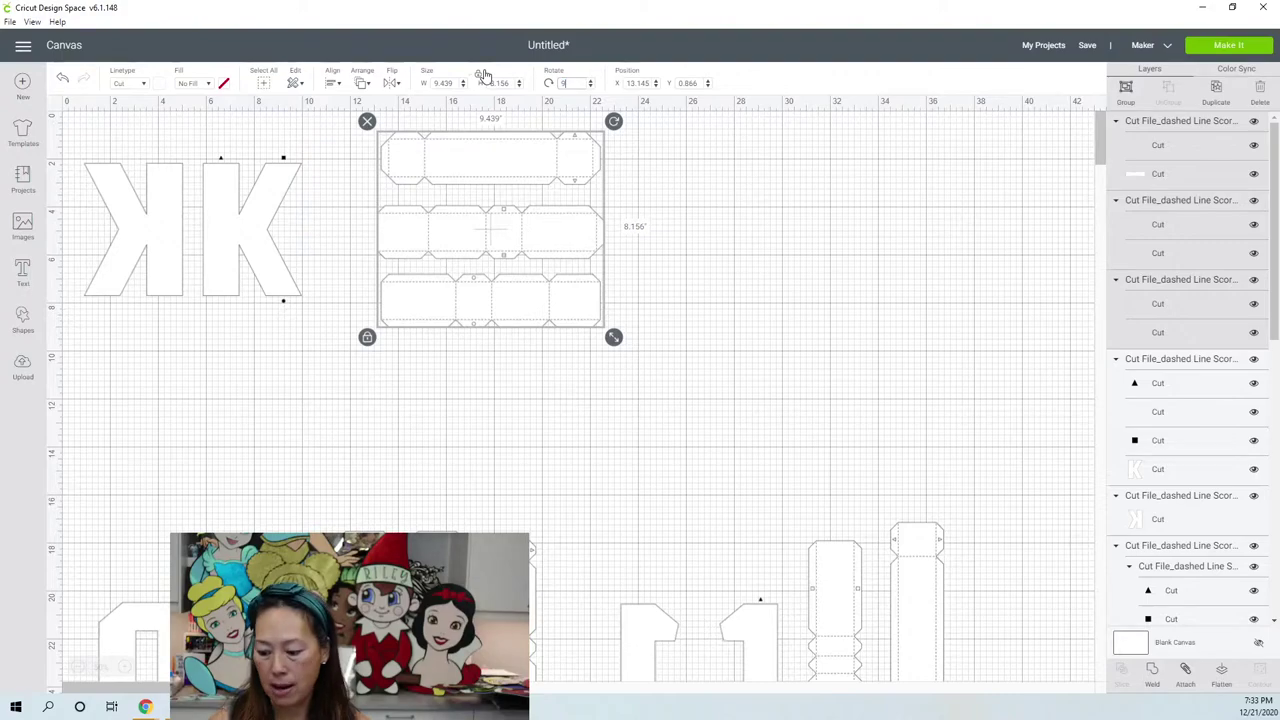
type("0")
key("Tab")
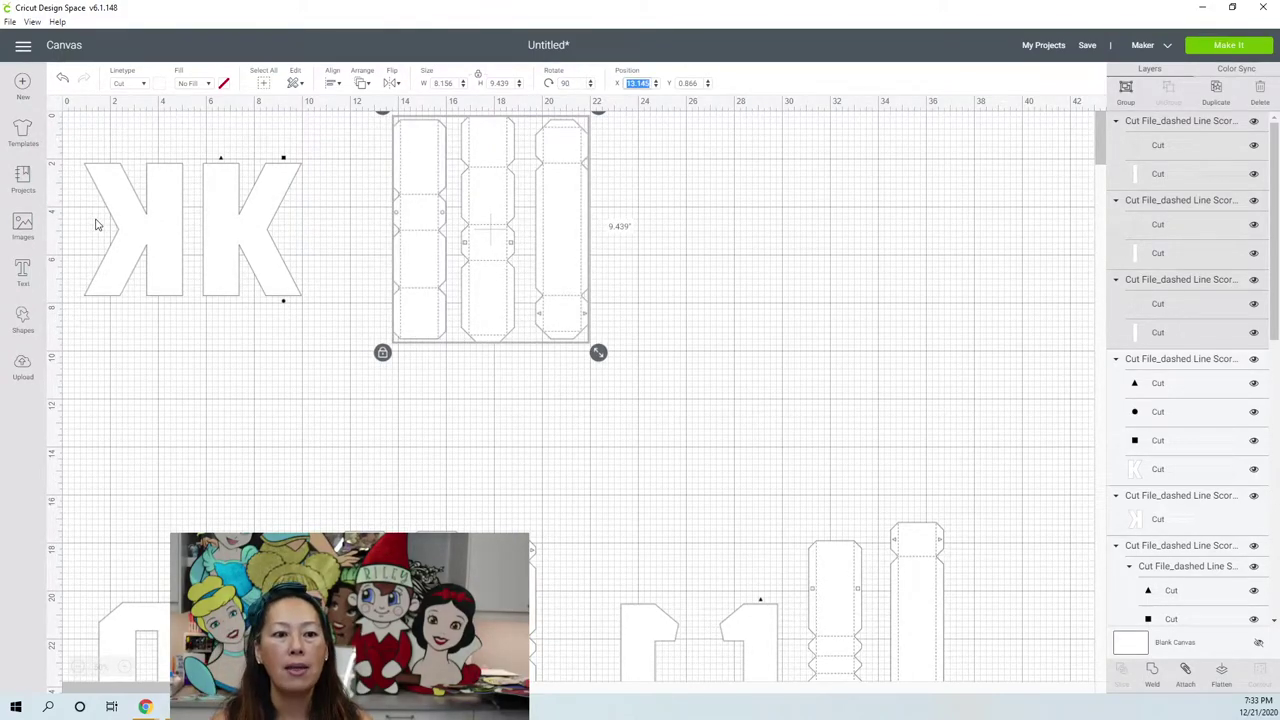
- Move the mirrored K face closer to the front K face, and place all K pieces beyond the number 1 set at about X 39.9, Y 17.3
mouse_move(96, 224)
left_mouse_down()
mouse_move(340, 226)
mouse_move(109, 224)
left_mouse_up()
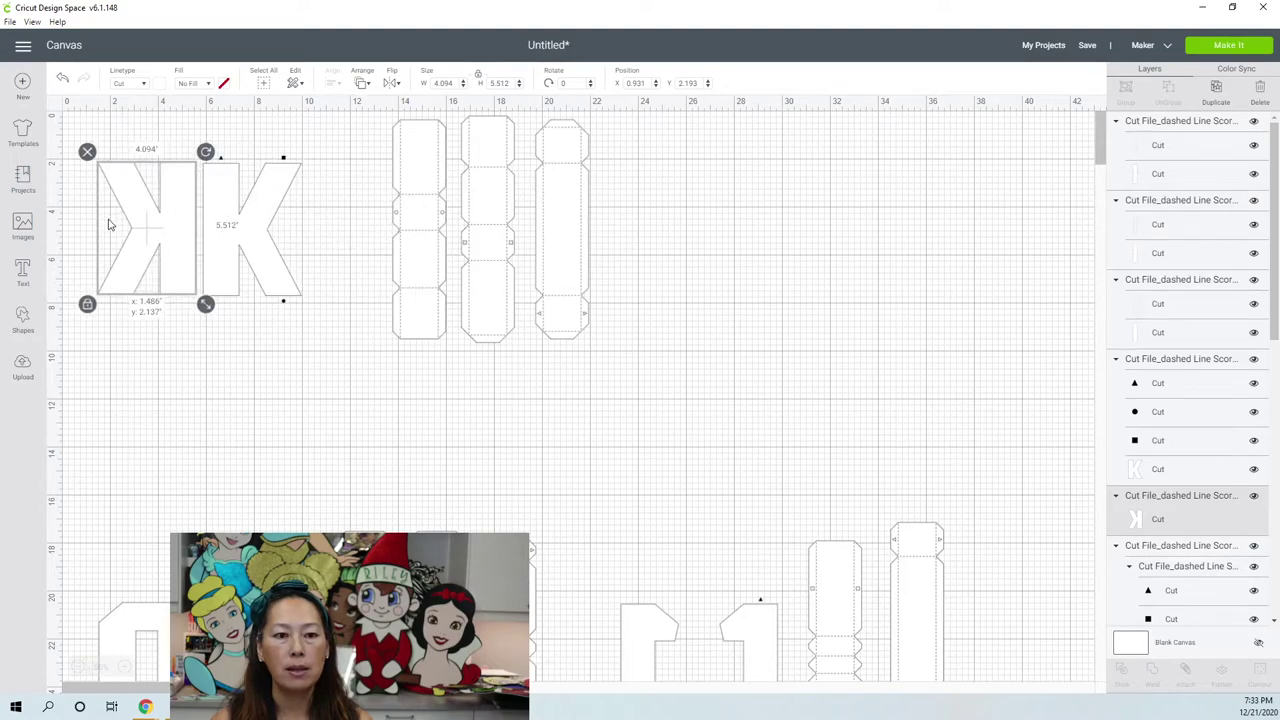
left_click(610, 392)
left_click_drag(656, 389, 1130, 670)
scroll(113, 591, "down", 2)
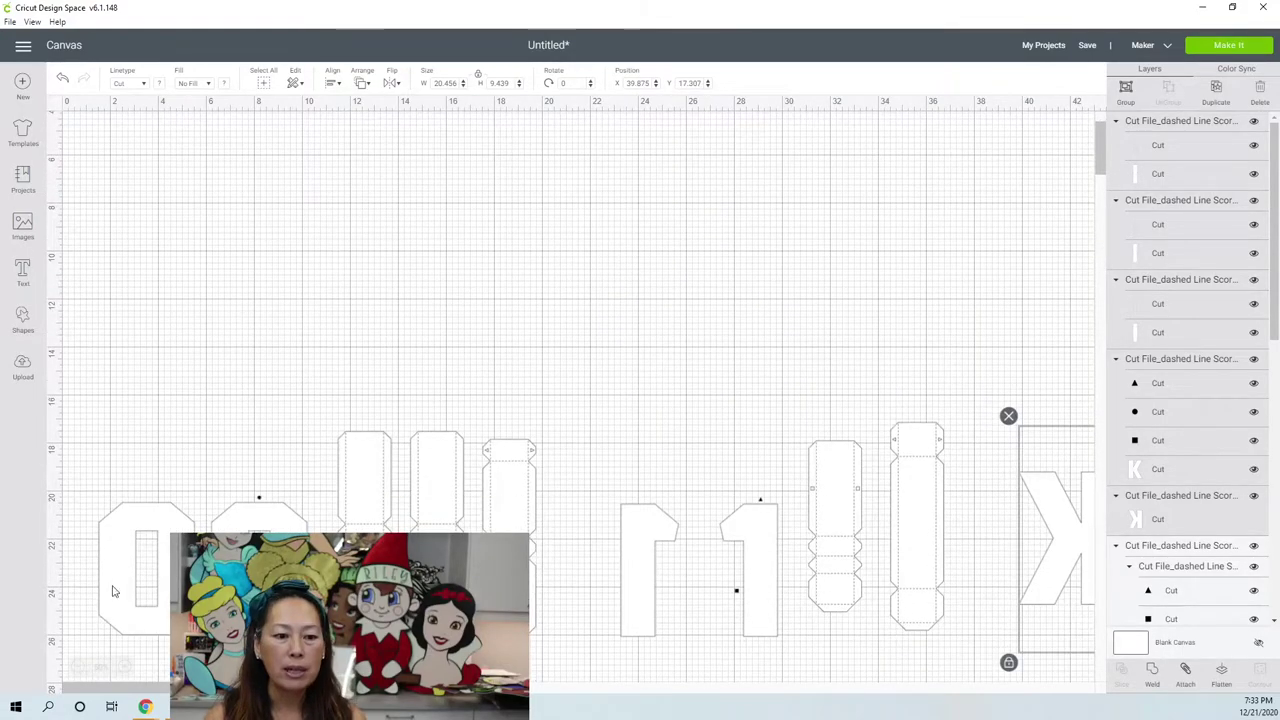
left_click(82, 672)
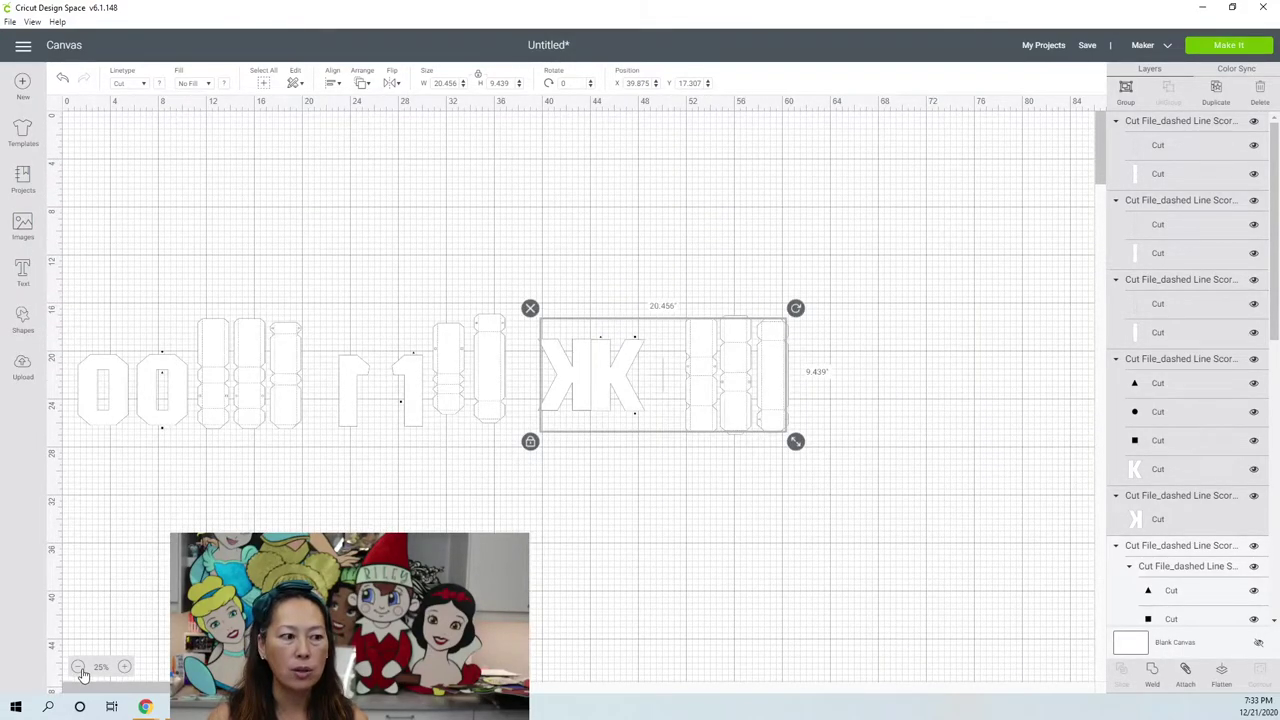
- Select all the 0, 1 and K pieces and move them together up the canvas to about X 6.5, Y 6.1
left_click_drag(846, 478, 18, 310)
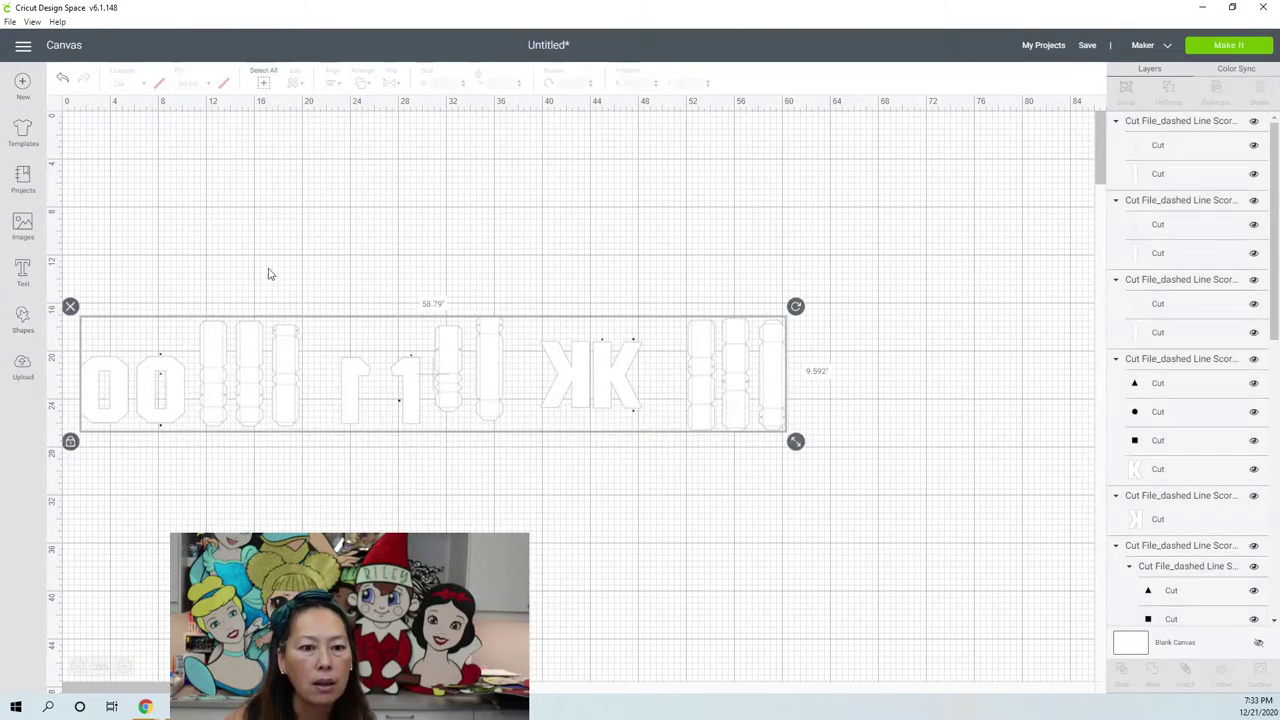
left_click_drag(294, 245, 218, 444)
left_click_drag(840, 456, 107, 343)
left_click_drag(224, 370, 284, 237)
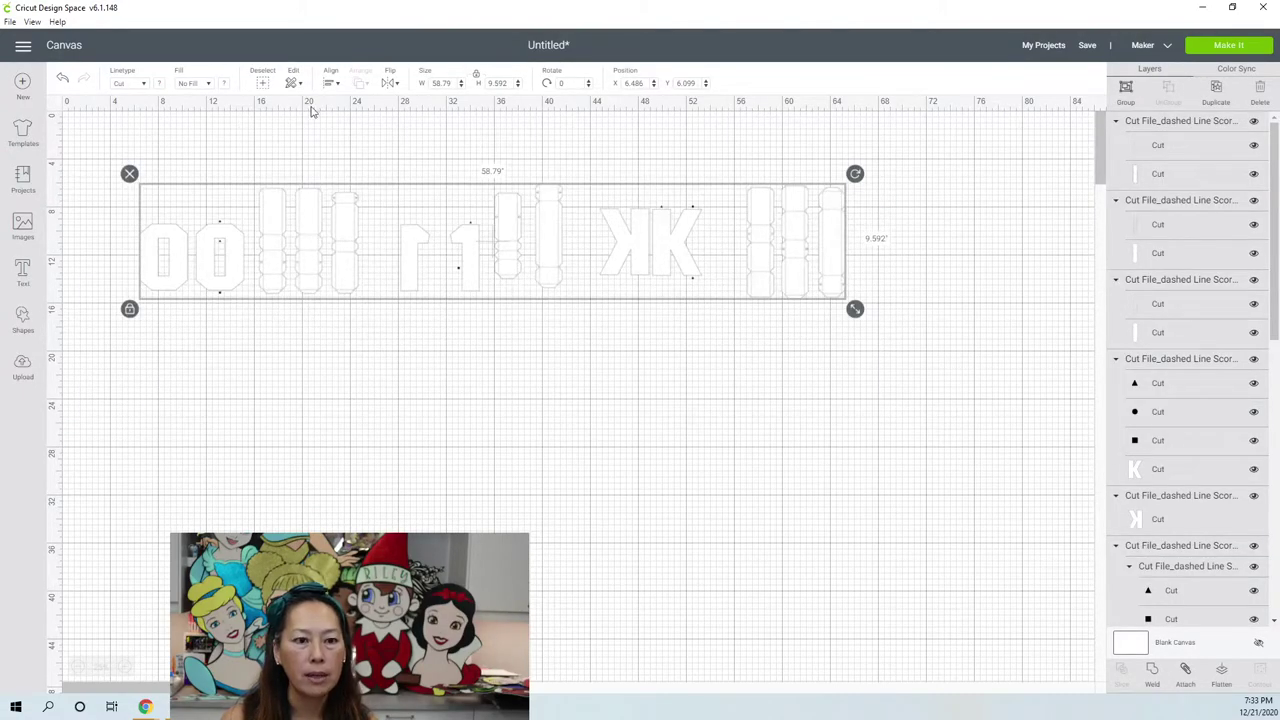
left_click(125, 667)
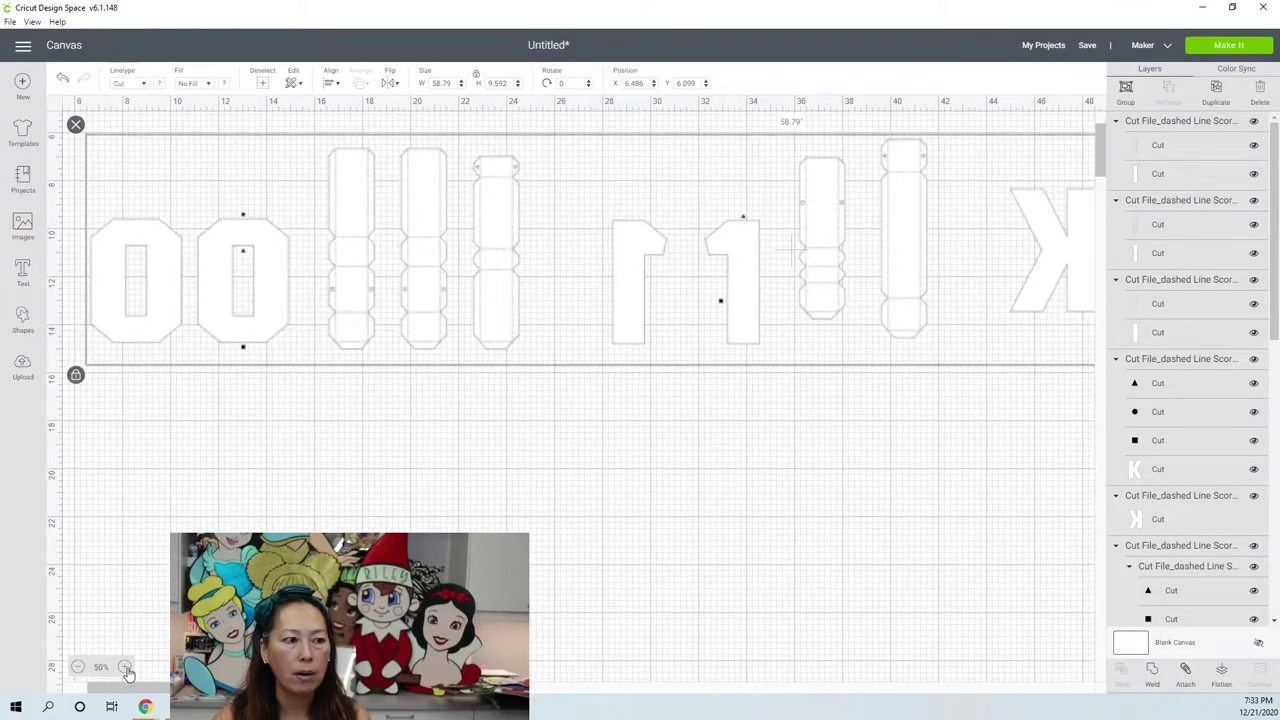
left_click(677, 508)
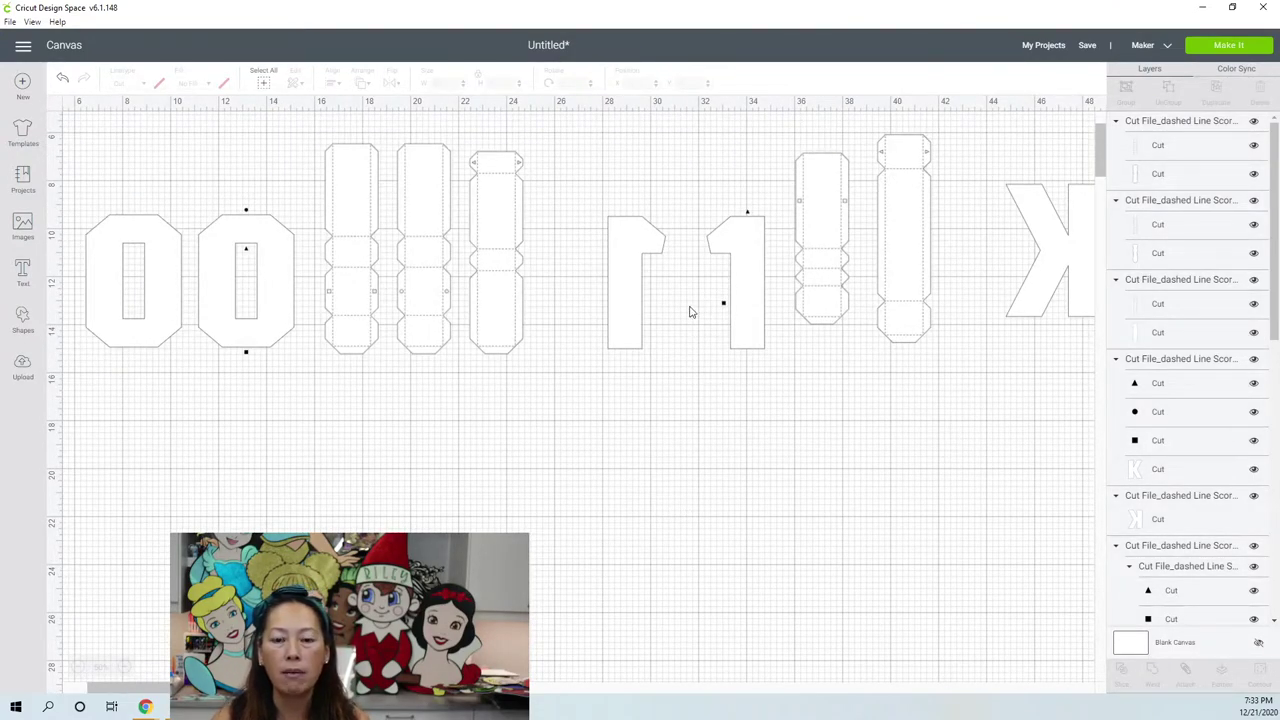
- Ungroup the two number 1 faces and move the front face closer to the mirrored one
left_click(727, 322)
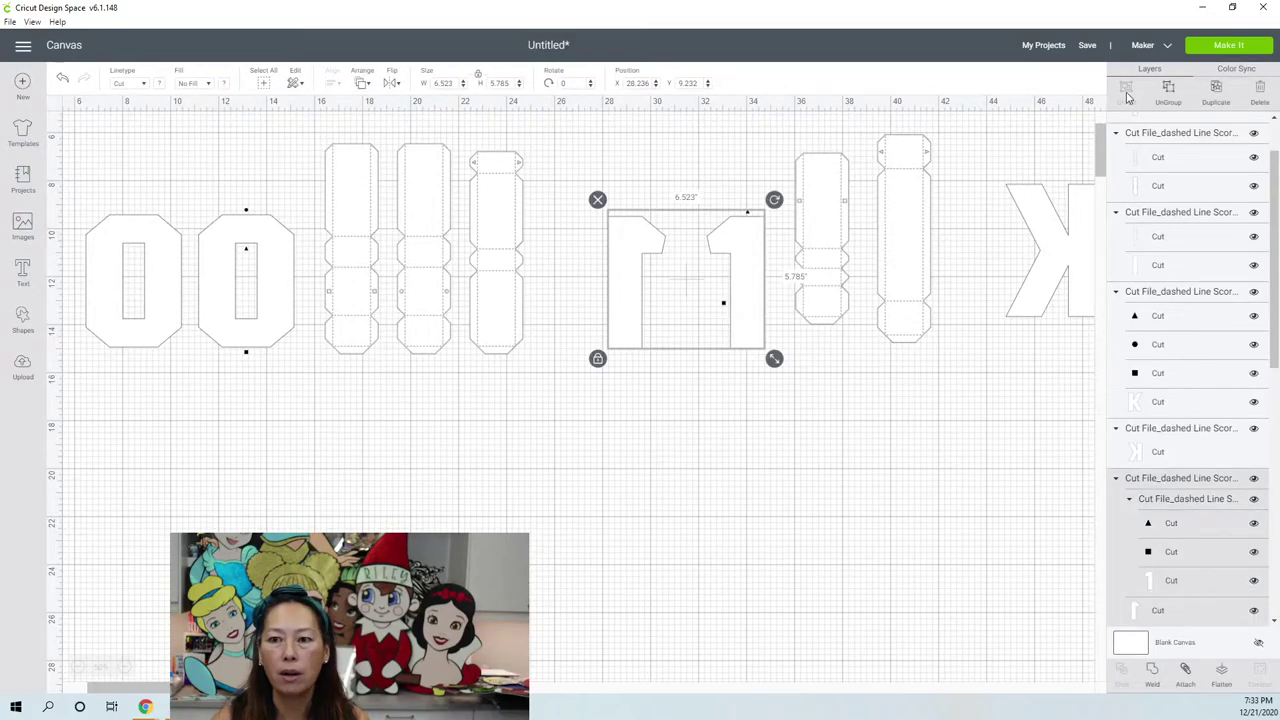
left_click(1170, 90)
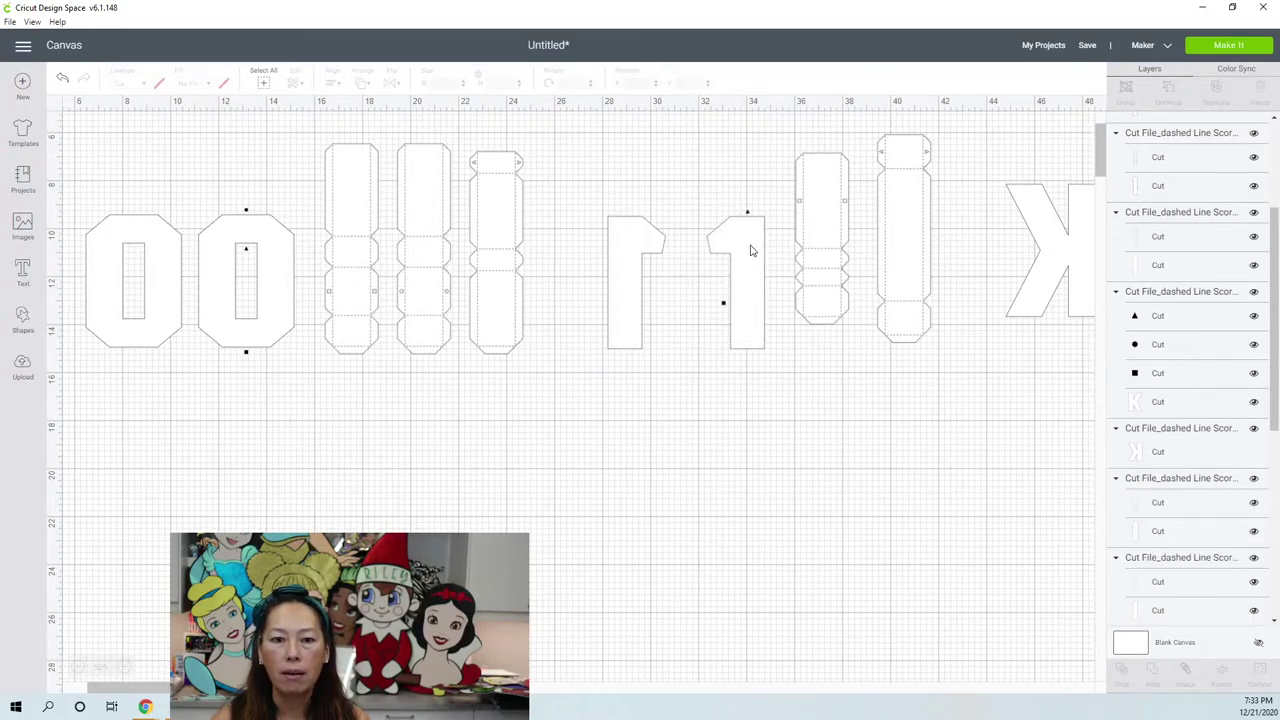
left_click_drag(752, 250, 722, 250)
- Move the number 1's two side strips in close beside its faces, with their lower ends roughly level
left_click(831, 254)
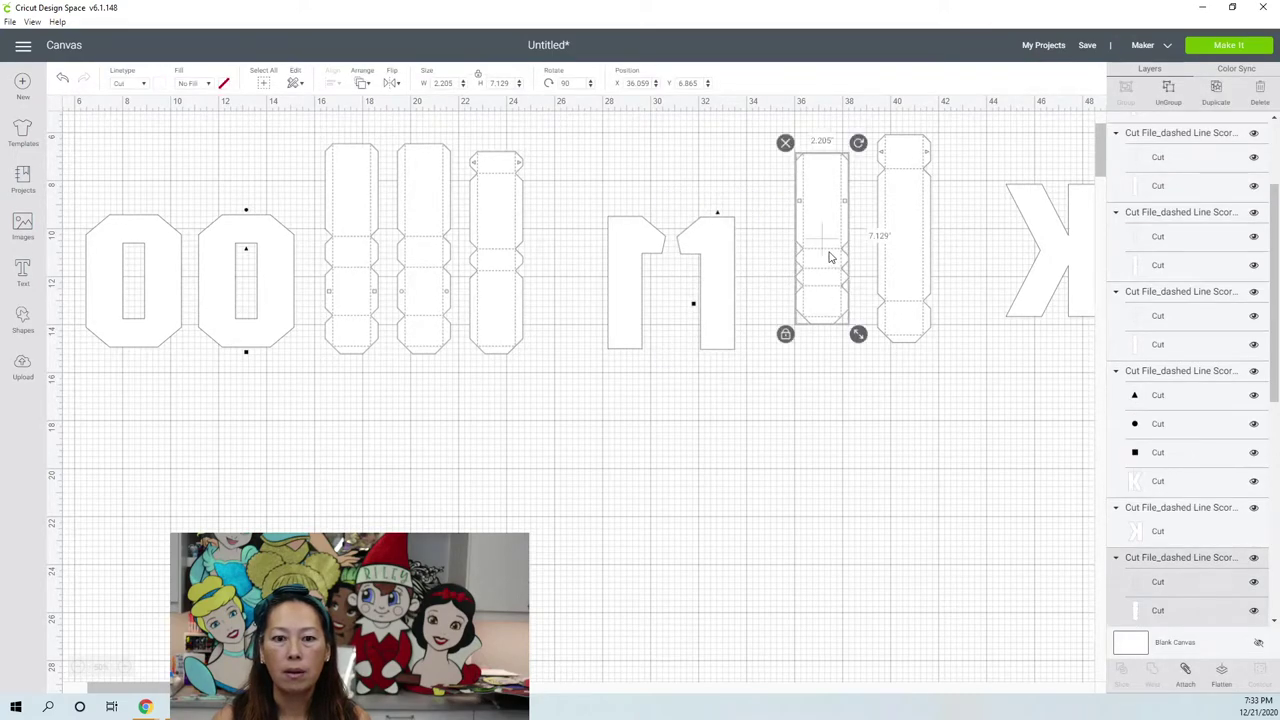
left_click_drag(831, 254, 784, 277)
left_click(857, 268)
left_click_drag(893, 270, 828, 270)
left_click(381, 346)
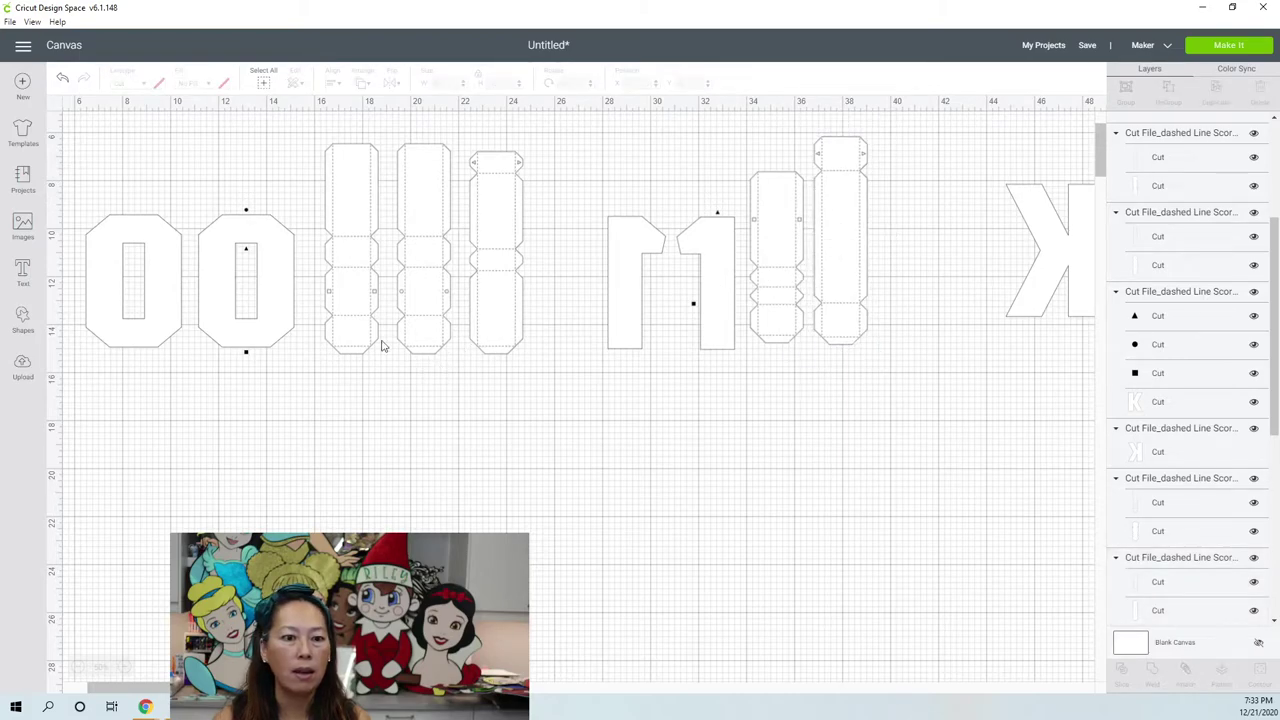
- Ungroup the two number 0 faces and move the front face with its markers closer to the other face
left_click(213, 293)
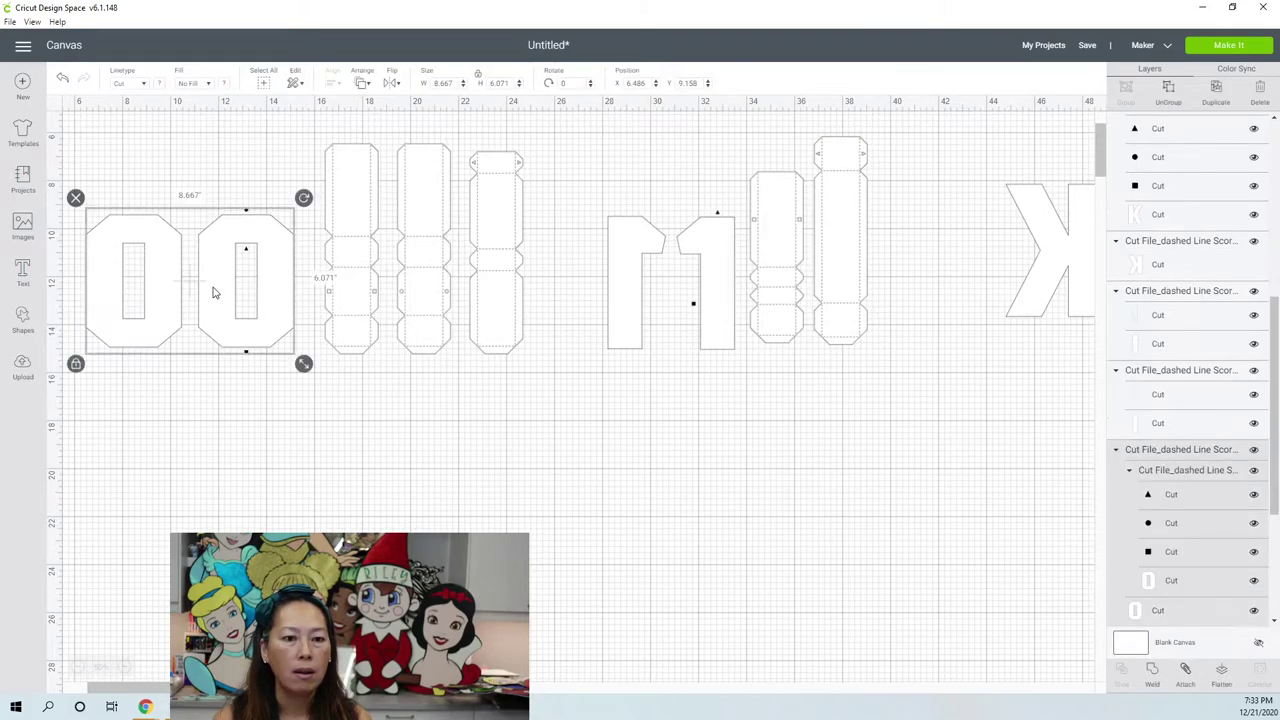
left_click(1163, 106)
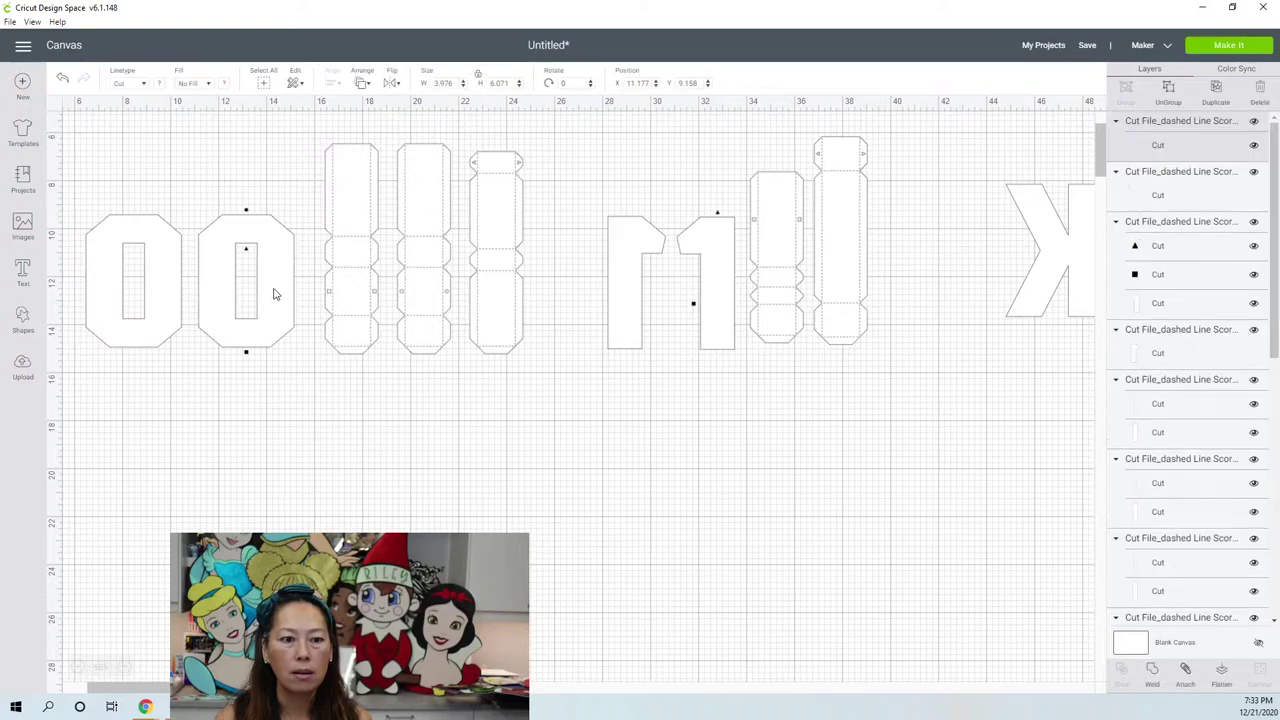
left_click(272, 293)
left_click(514, 383)
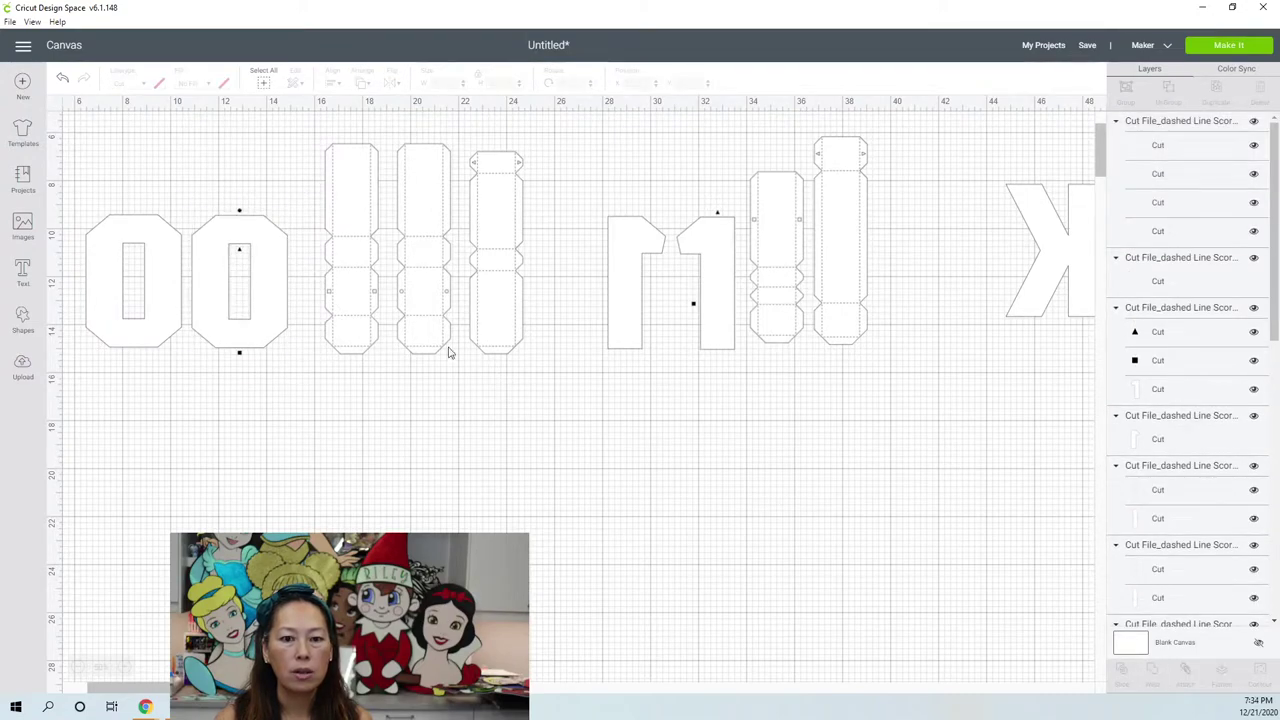
- Undo the accidental resizing of the number 0's three side strips
key("ctrl+z")
key("ctrl+z")
key("ctrl+z")
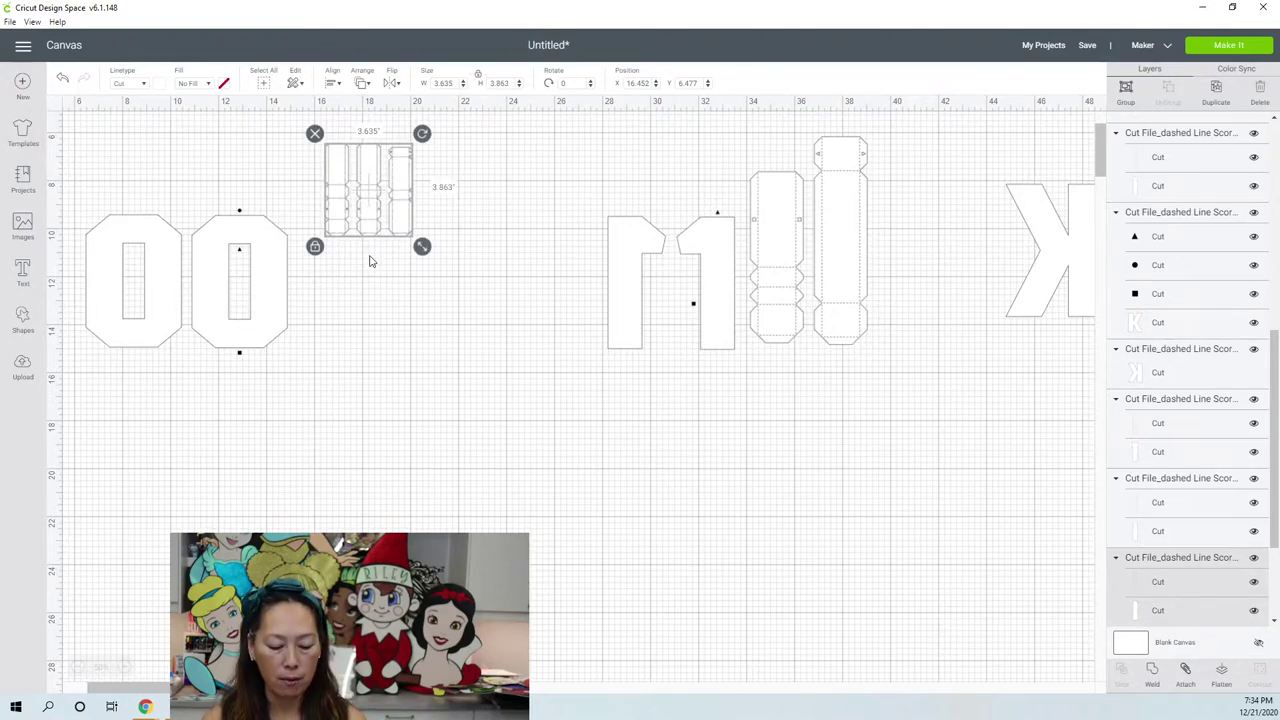
key("ctrl+z")
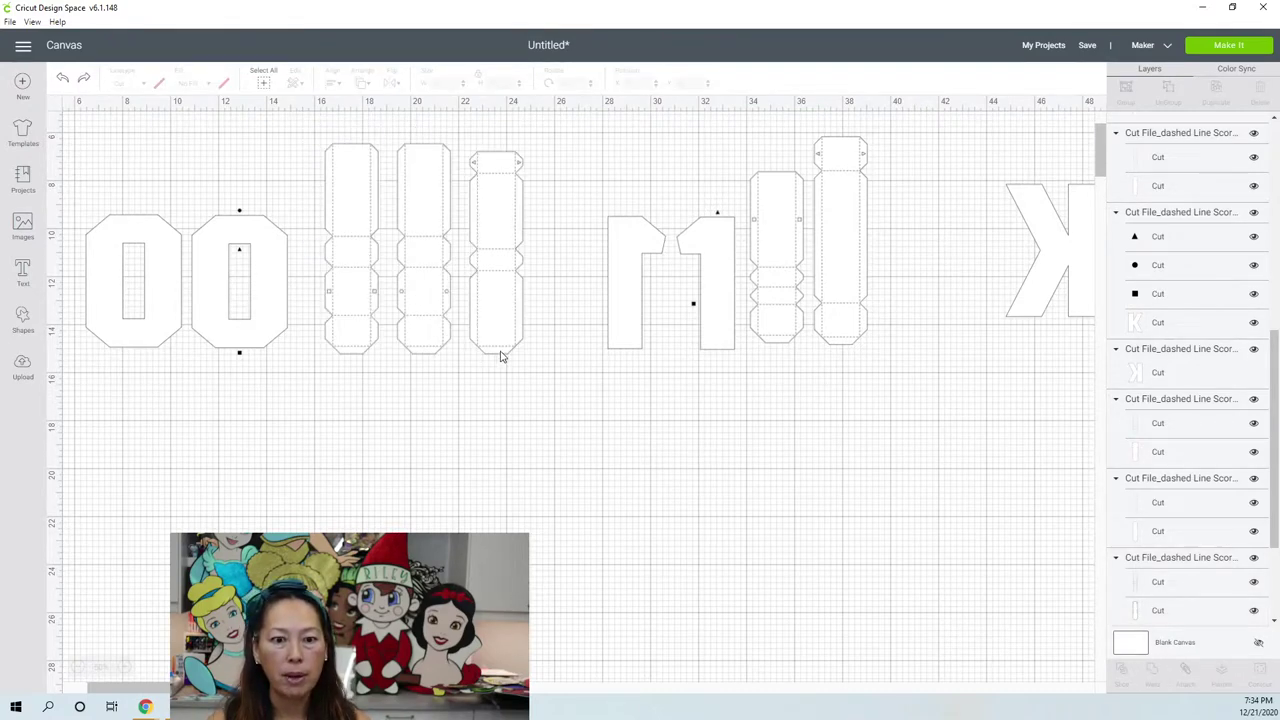
- Move the number 0's three strips closer to its faces and shift the whole number 1 set over beside them
left_click_drag(534, 403, 344, 286)
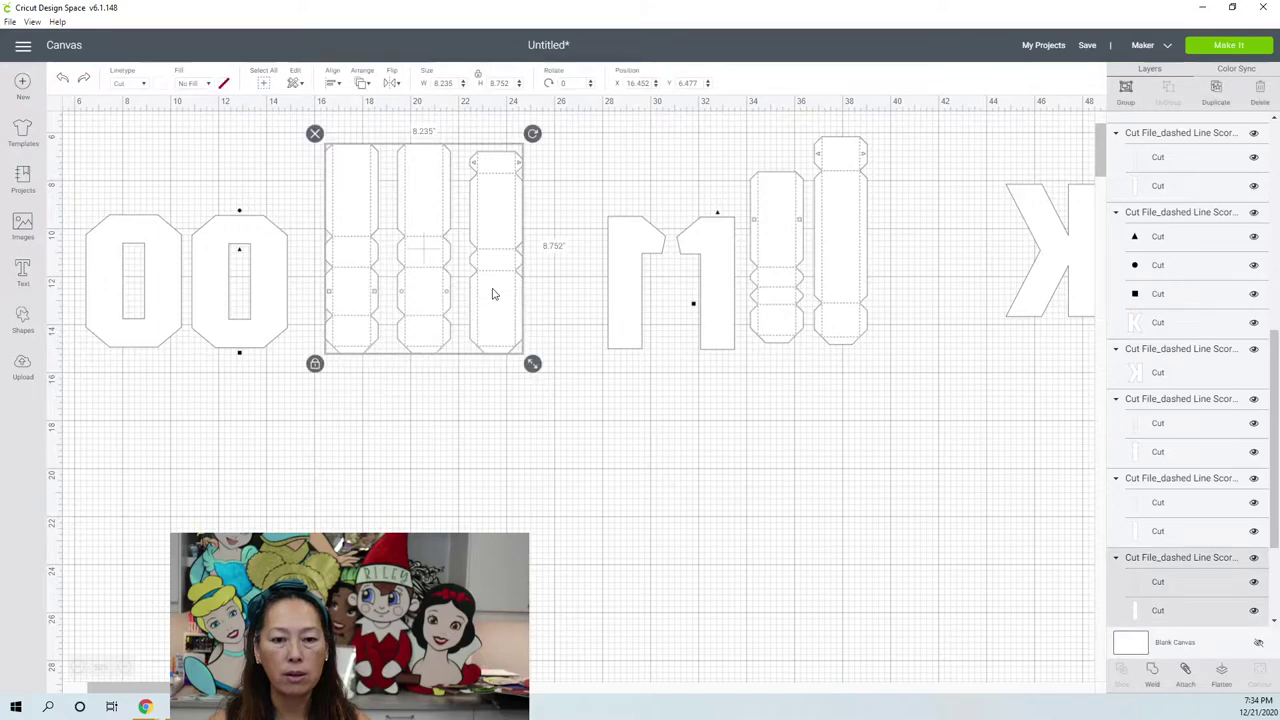
left_click_drag(480, 293, 463, 289)
left_click_drag(876, 374, 594, 294)
left_click_drag(838, 310, 737, 314)
left_click(891, 371)
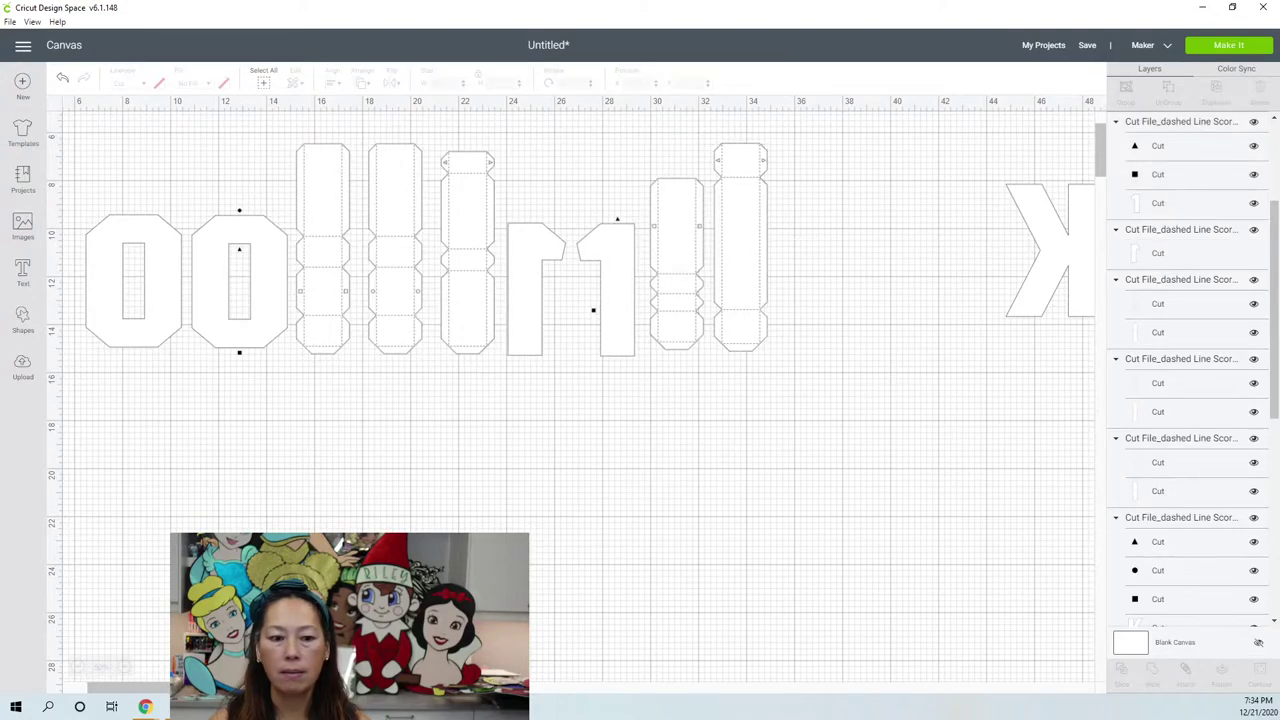
- Move the K faces beside the number 1 strips at about X 36, and the three K strips next to them at about X 45.5
scroll(580, 300, "right", 5)
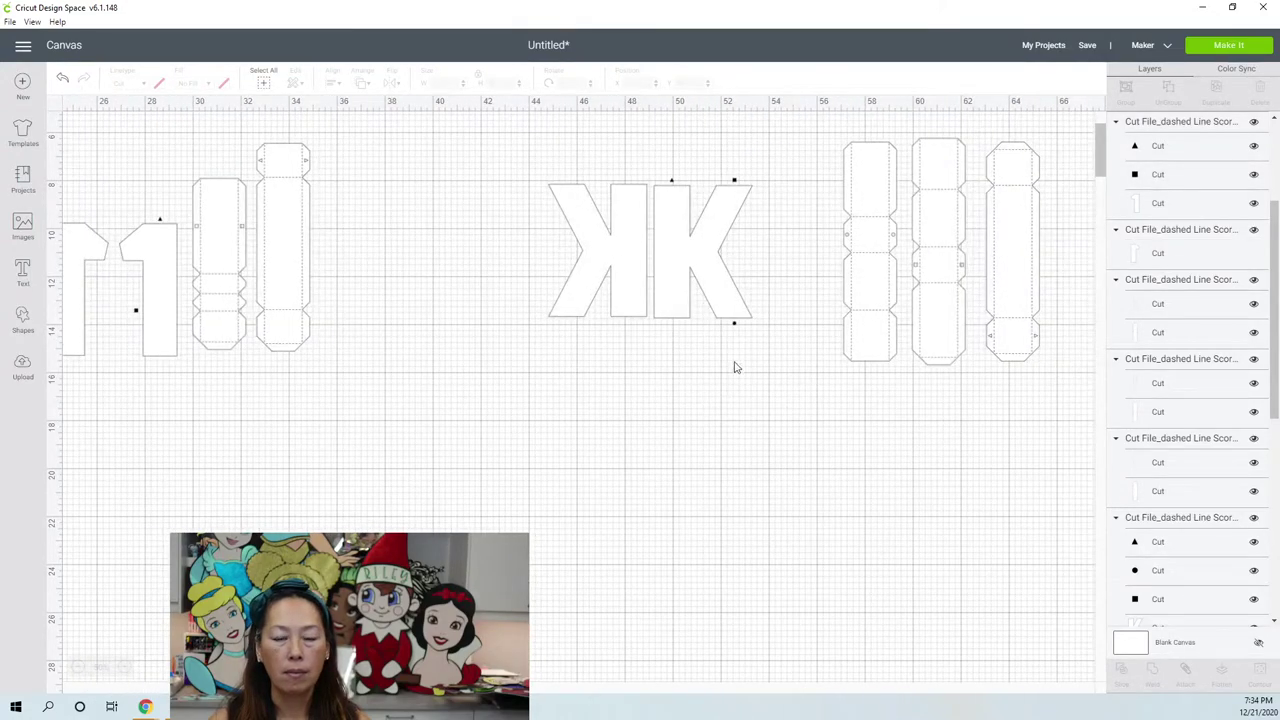
left_click(697, 260)
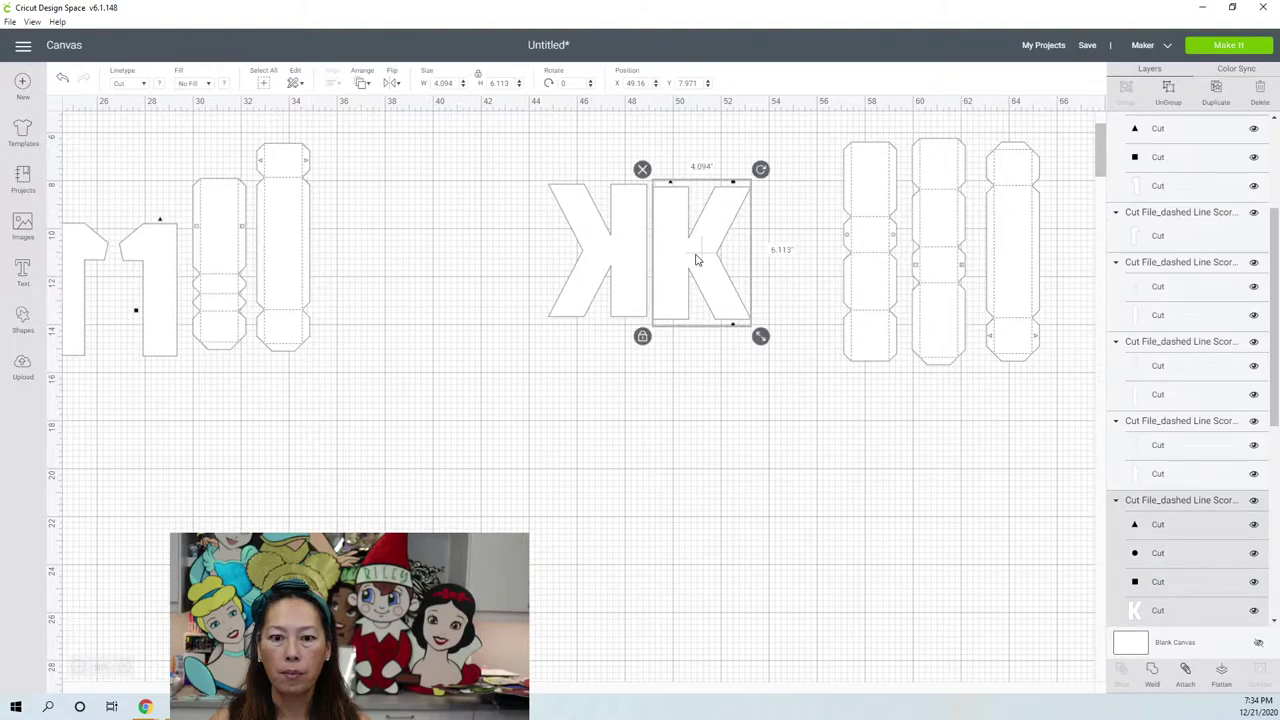
left_click(718, 364)
left_click_drag(722, 358, 463, 308)
left_click(1041, 386)
left_click_drag(1042, 380, 571, 328)
left_click(637, 449)
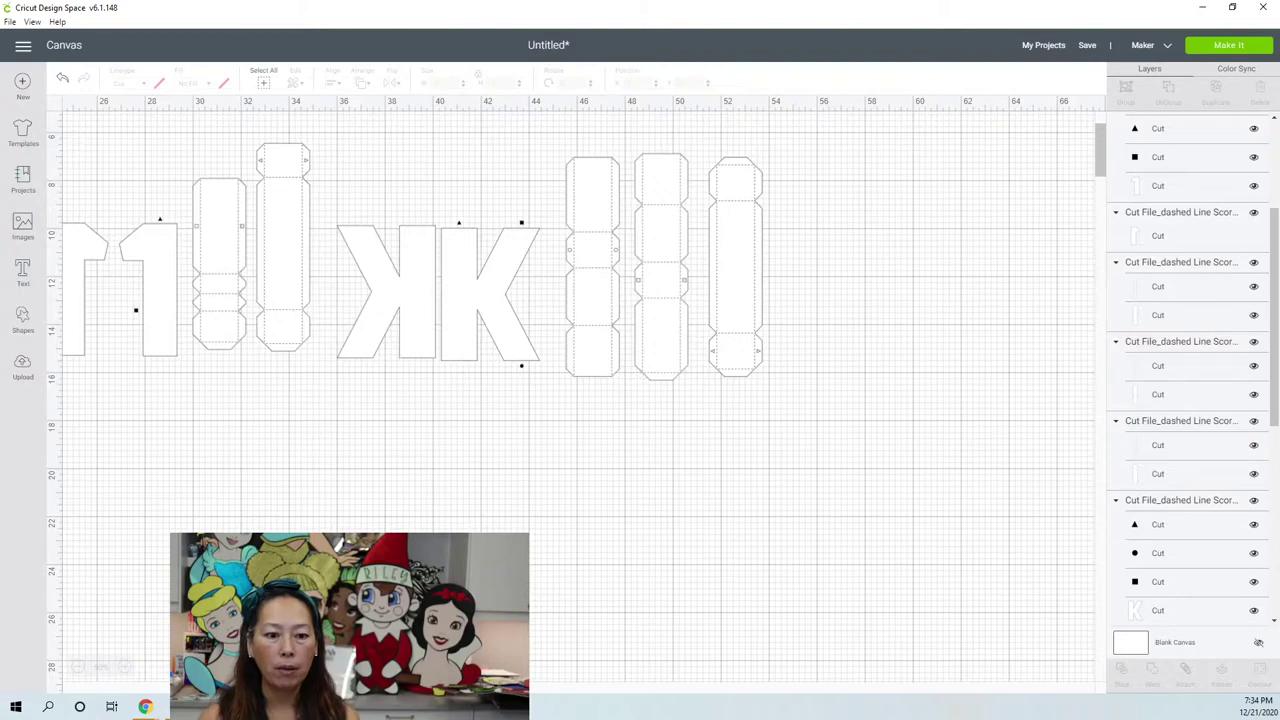
- Delete the triangle, circle and square markers from the front face of the number 0
scroll(100, 668, "left", 10)
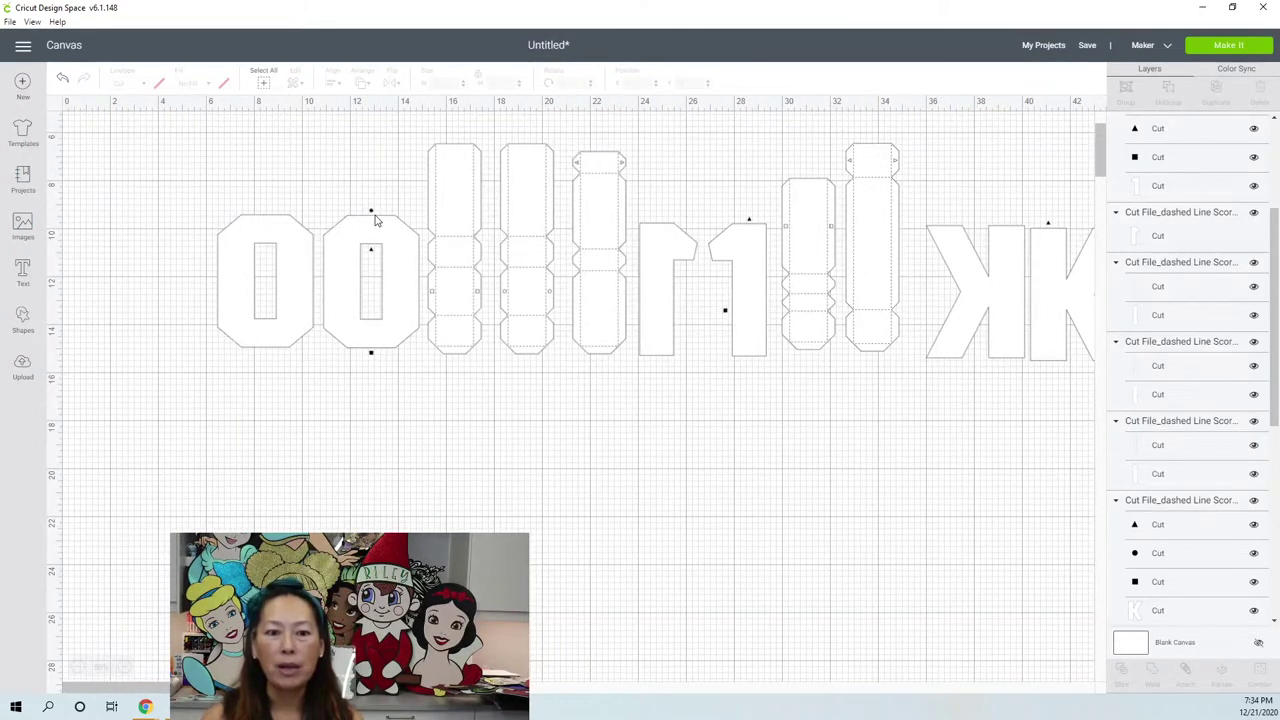
left_click(370, 214)
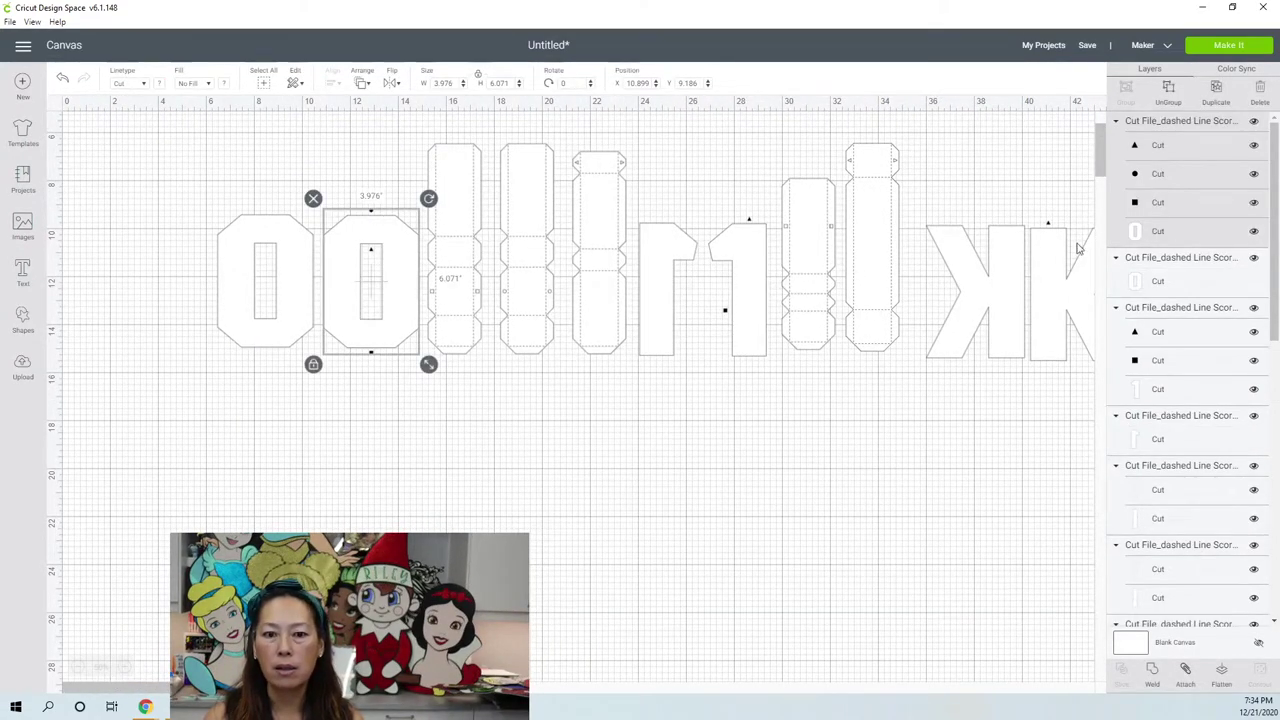
left_click(1195, 146)
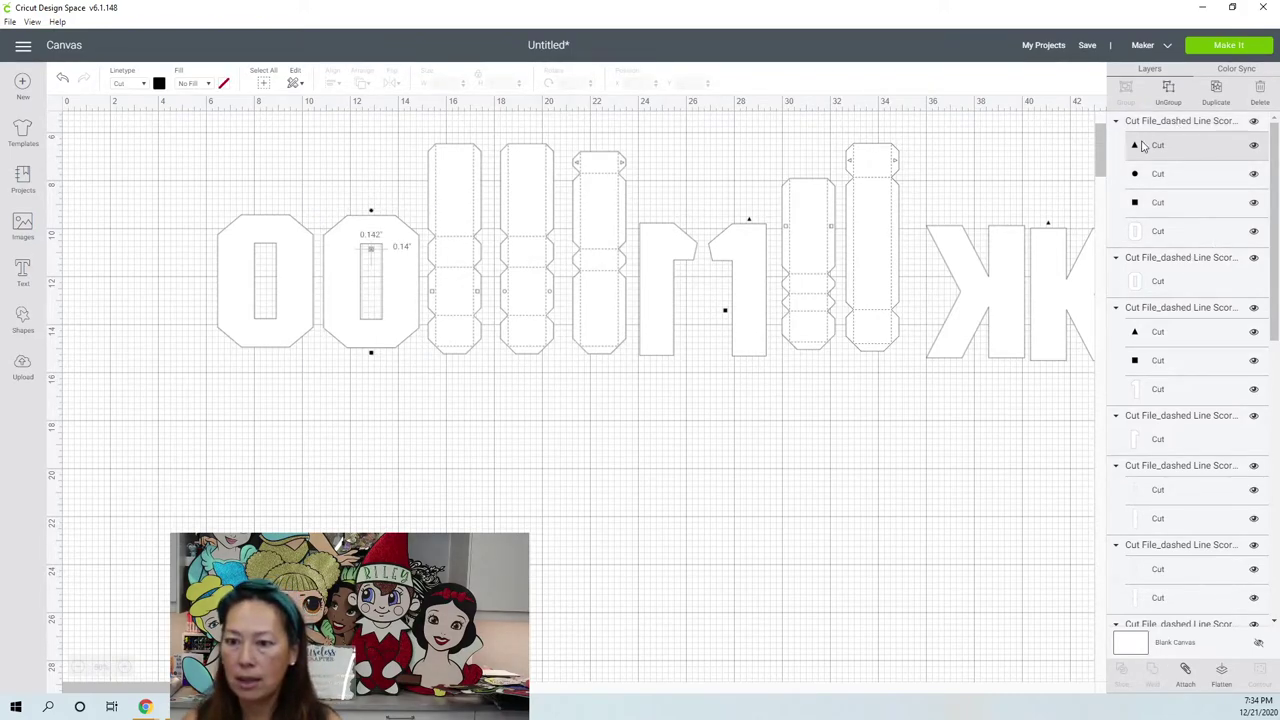
left_click(1152, 204, "shift")
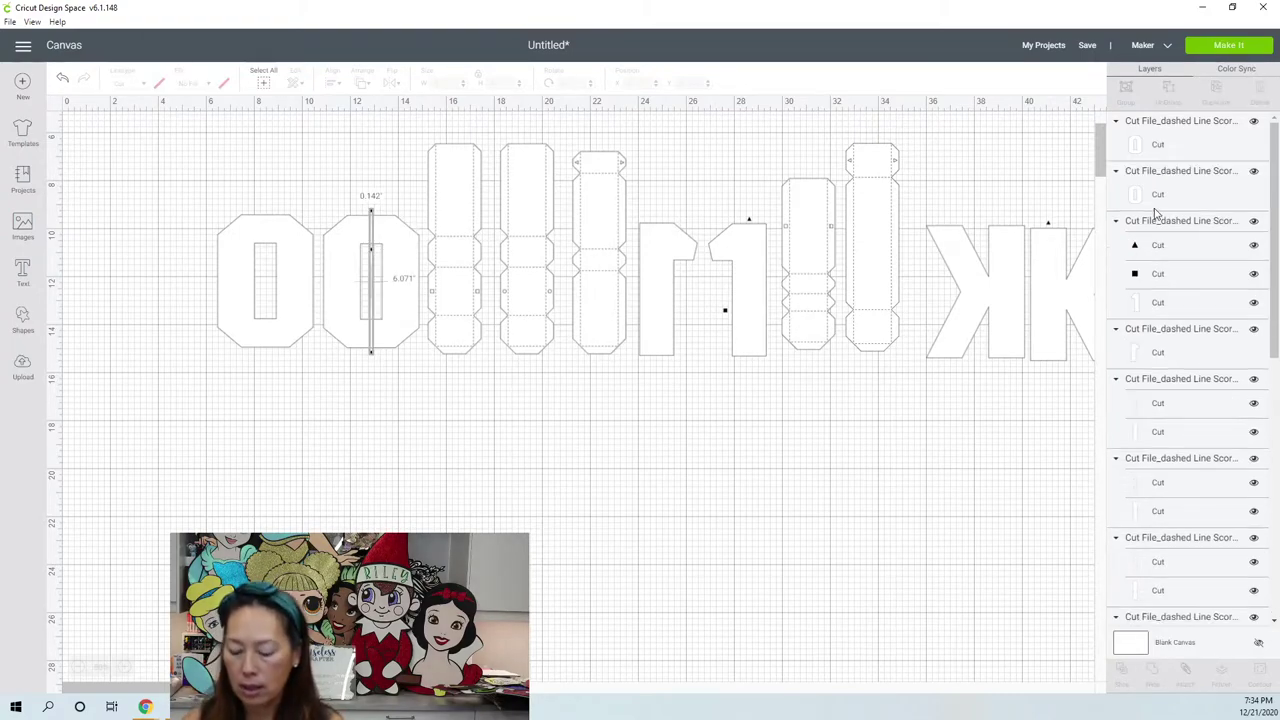
- Delete the triangle and square markers from the number 1 face and the triangle, circle and square markers from the K face
left_click(1160, 246)
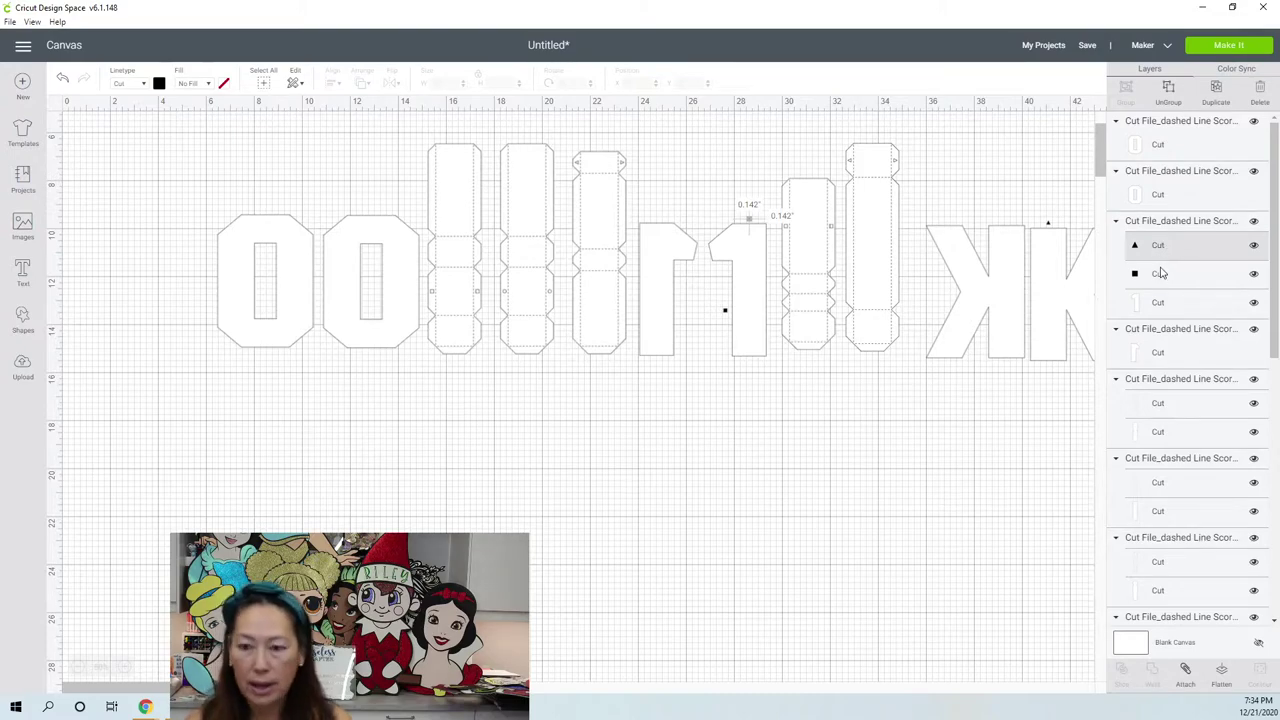
left_click(1160, 273, "shift")
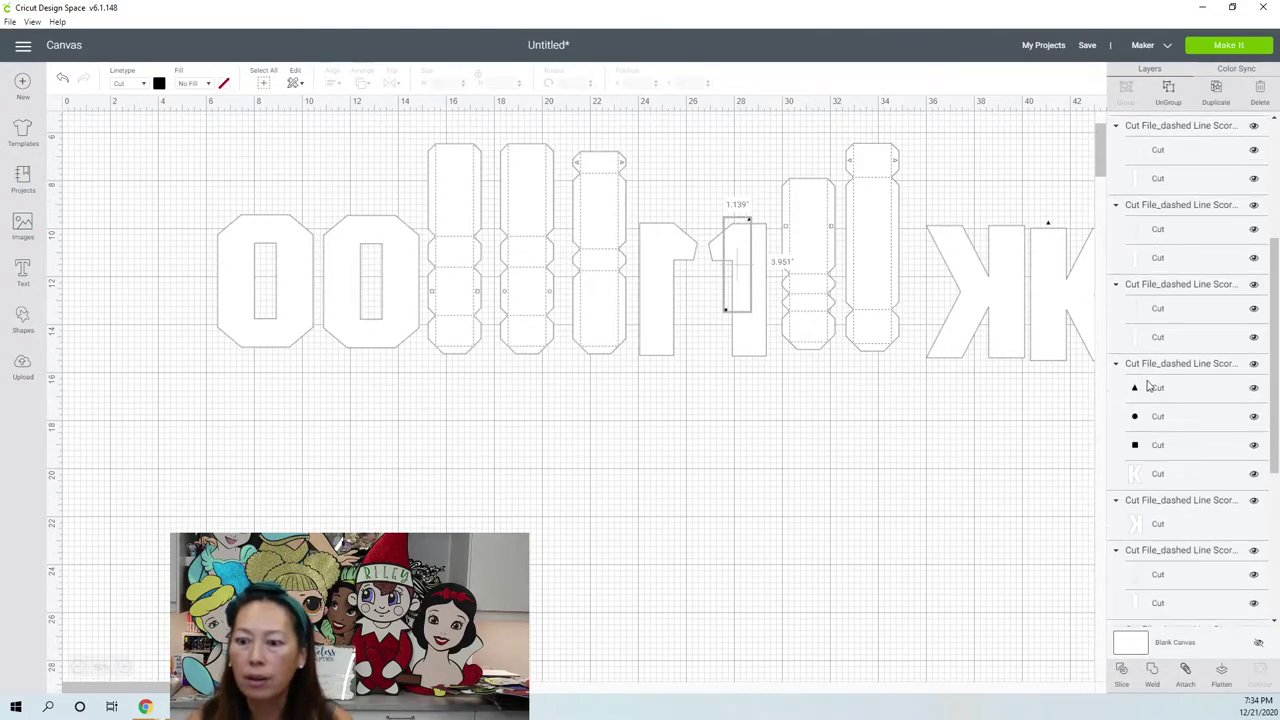
left_click(1158, 308, "shift")
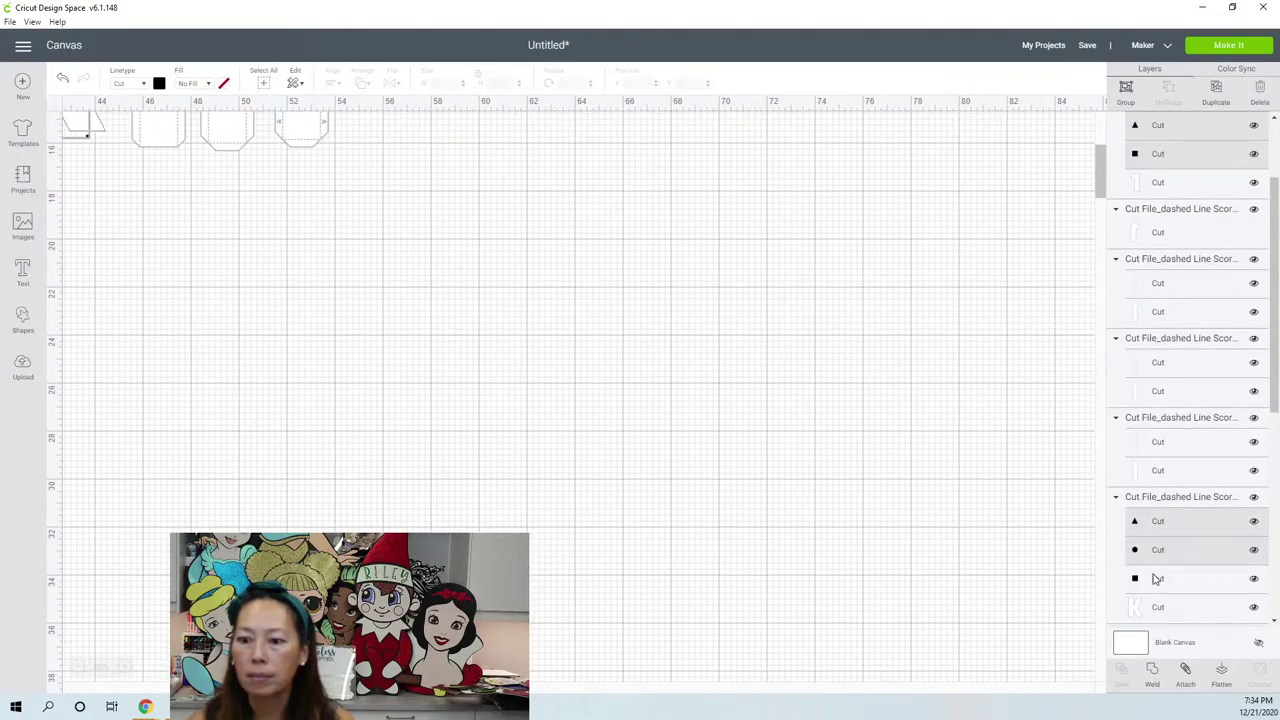
scroll(1165, 490, "down", 5)
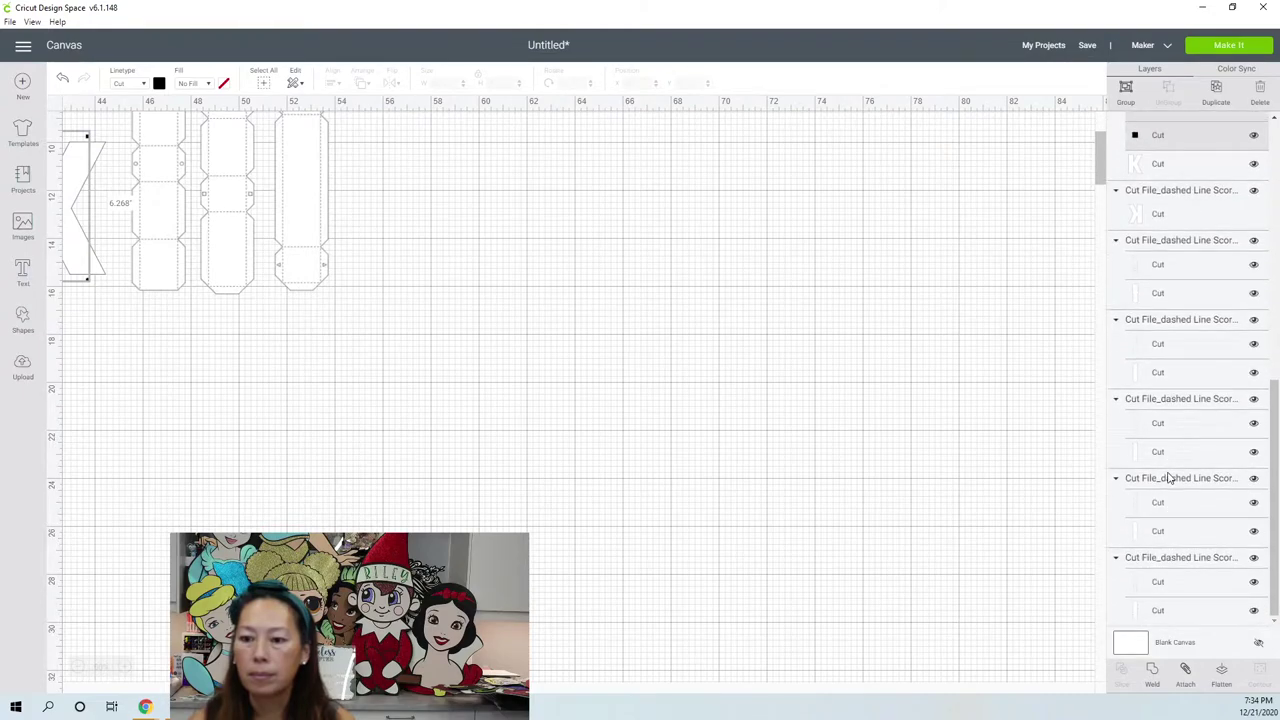
left_click(676, 597)
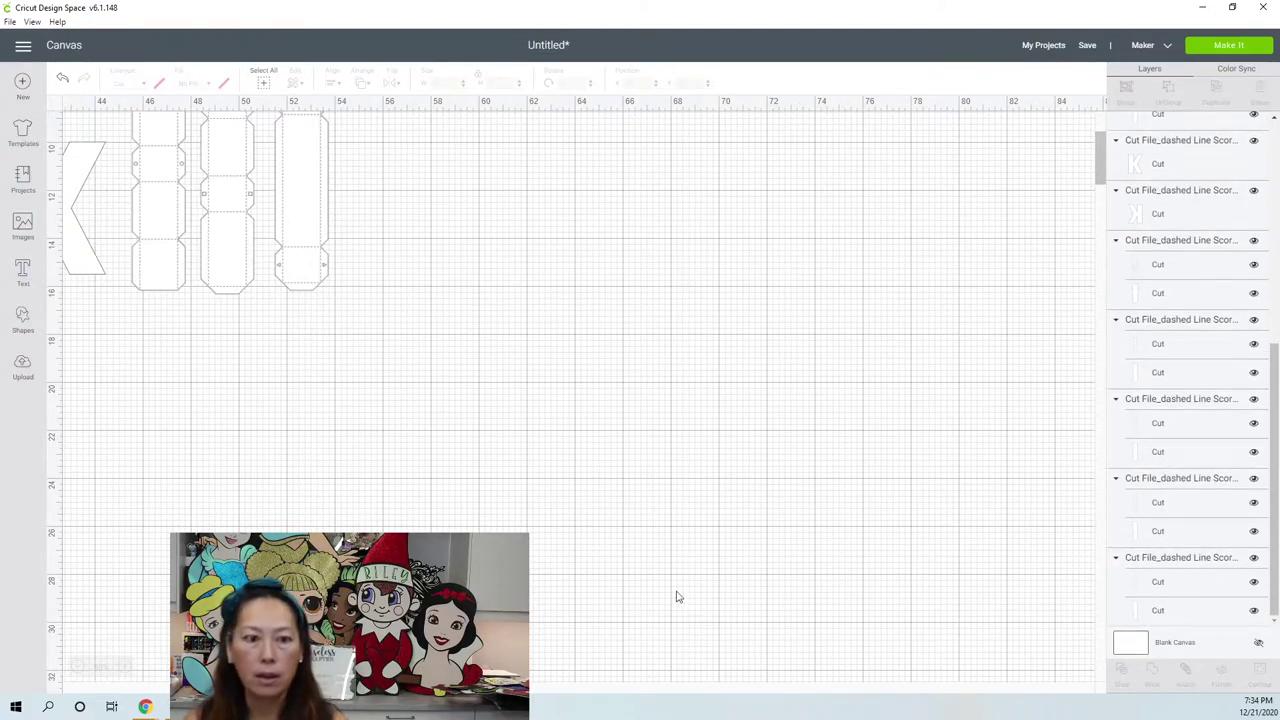
- Move the 0 set, the 1 set and the K faces together toward the canvas origin, starting at about X 1.4
scroll(90, 660, "left", 10)
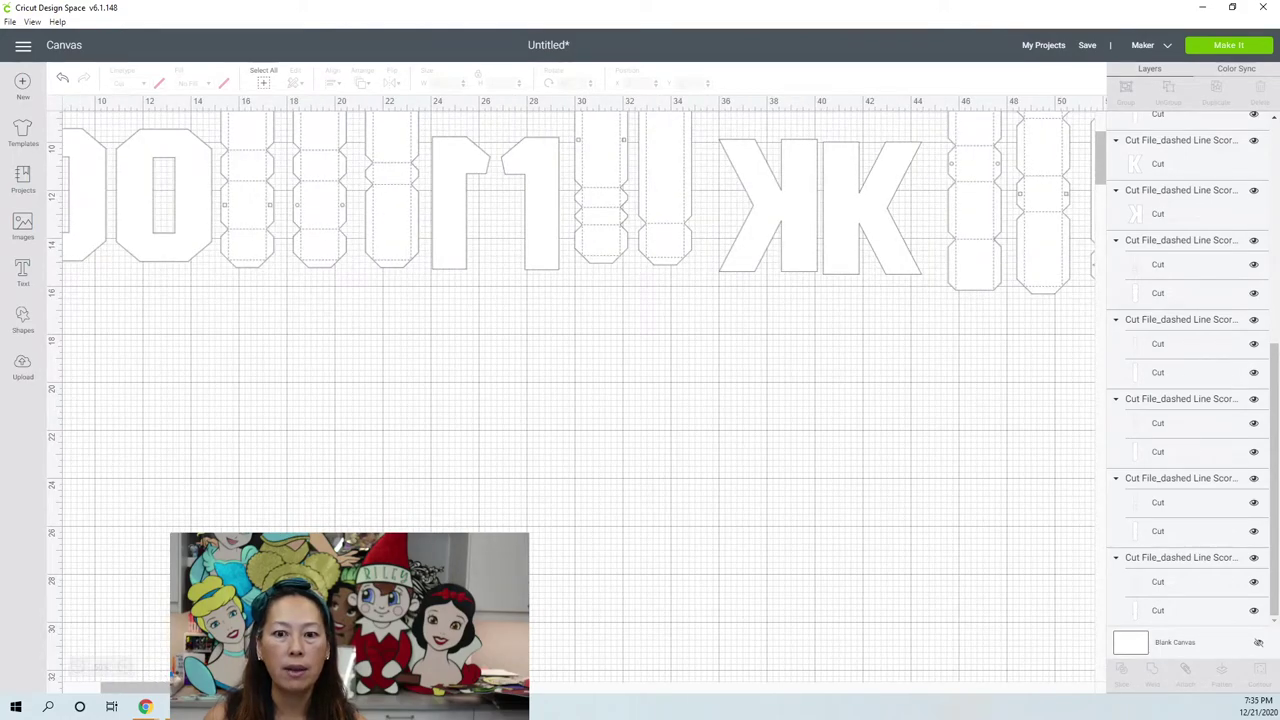
scroll(785, 230, "left", 3)
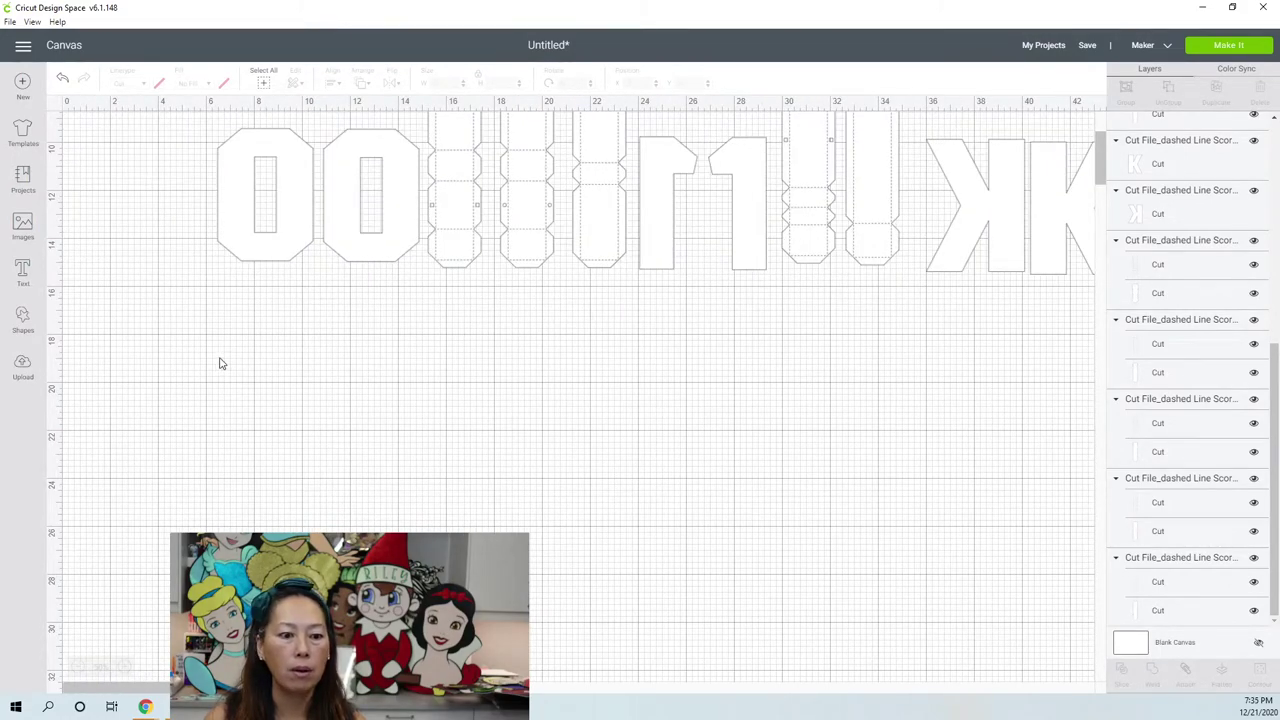
left_click_drag(191, 225, 1108, 328)
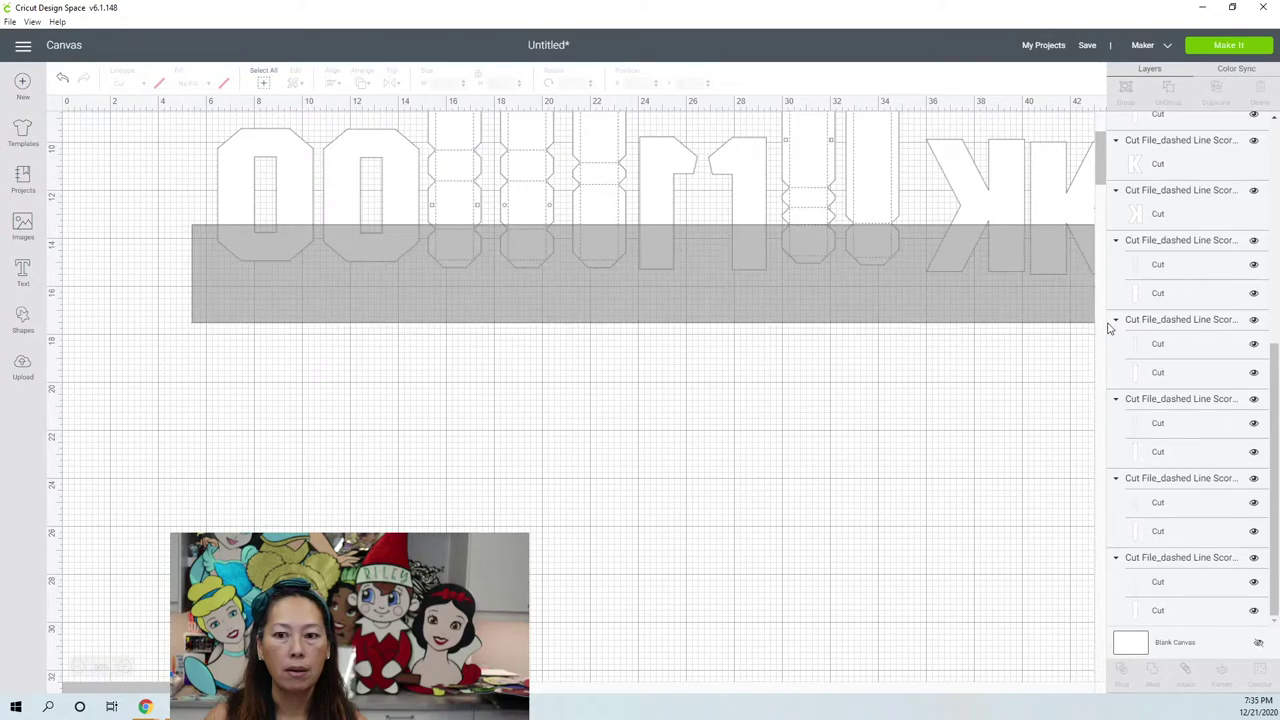
left_click_drag(1092, 248, 930, 244)
left_click(700, 491)
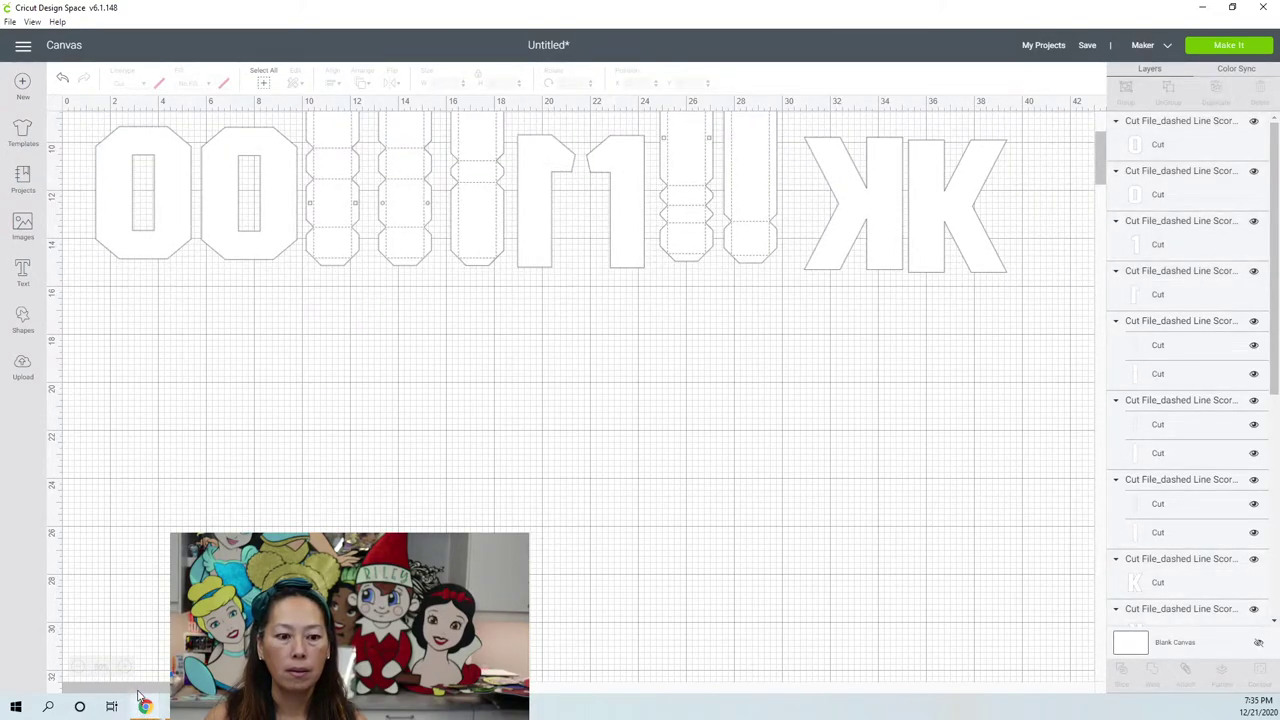
- Move the three K strips next to the K faces at about X 40, Y 6.56
left_click_drag(140, 688, 210, 688)
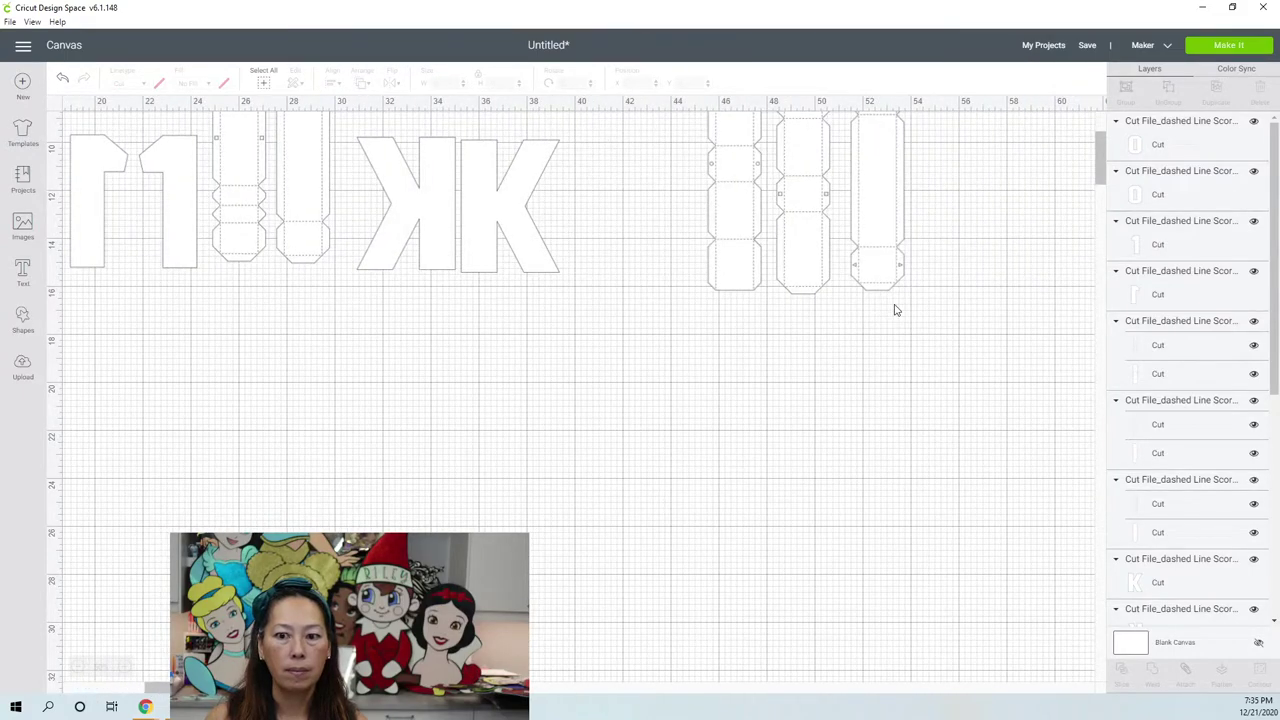
left_click_drag(896, 310, 608, 290)
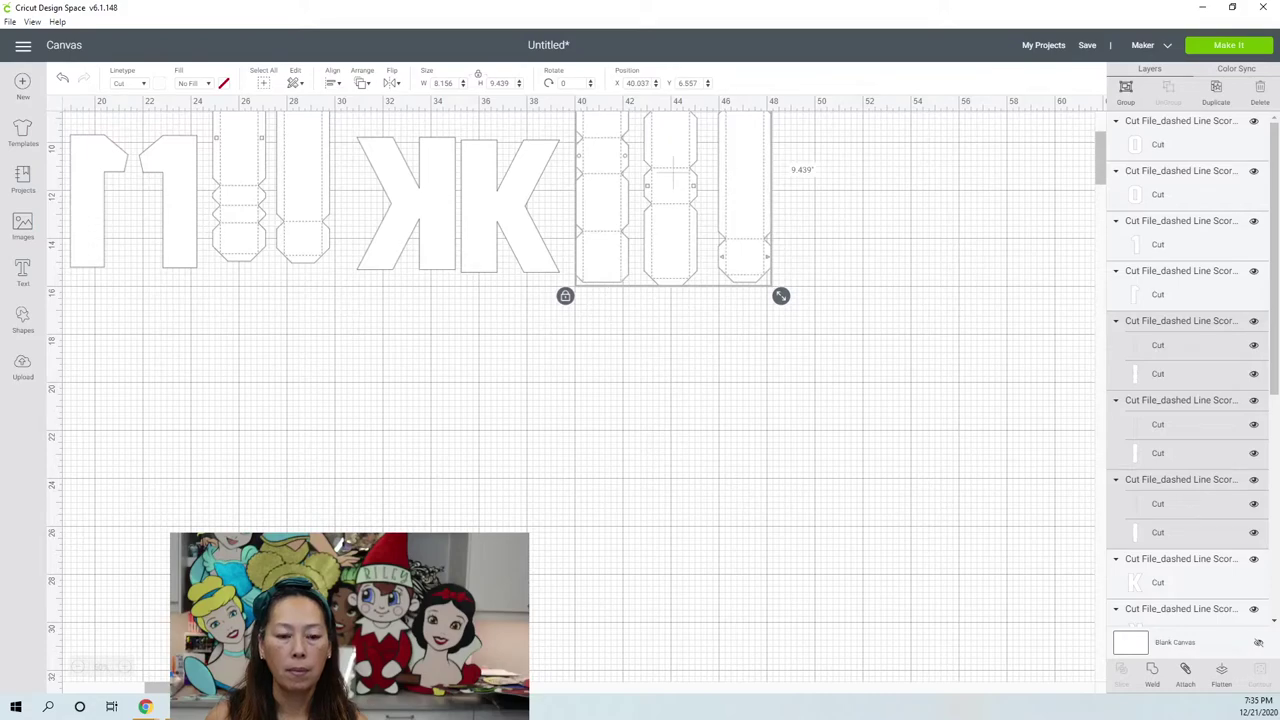
key("Escape")
left_click_drag(133, 688, 68, 688)
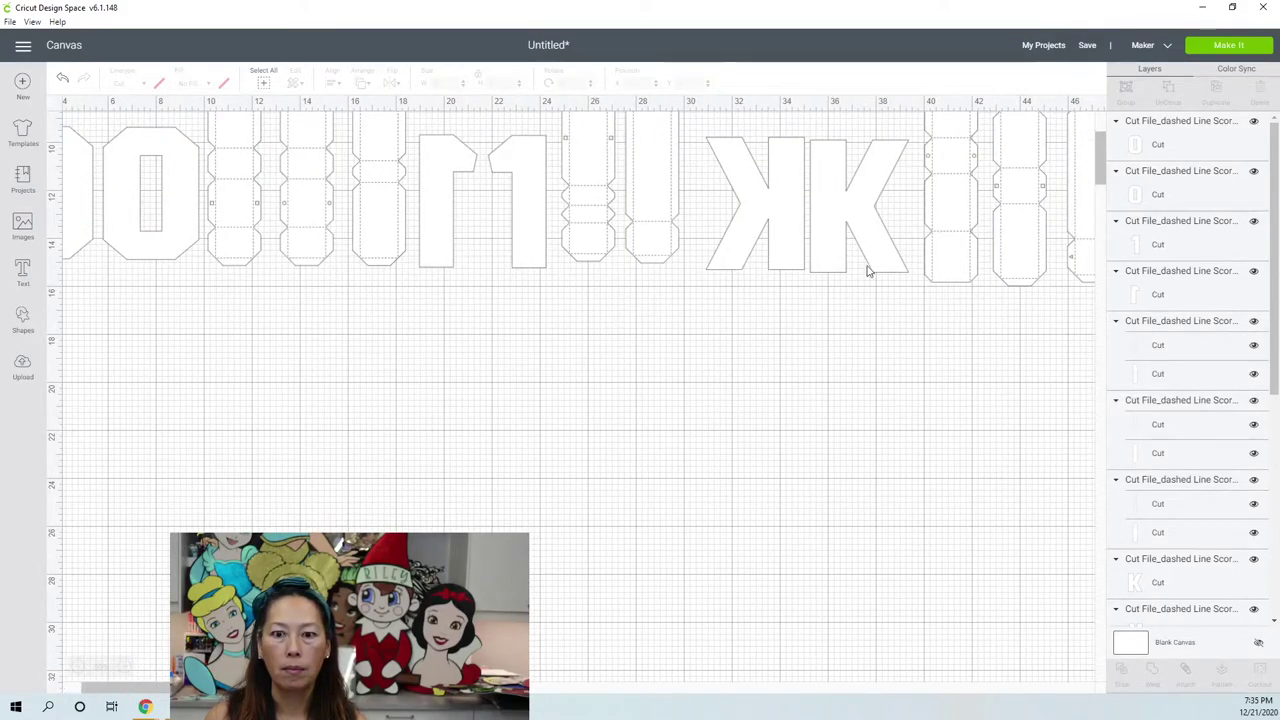
- Move the 0 set to about X 0.18, Y 8.09, and close up the number 1 and K sets beside it
scroll(981, 303, "left", 2)
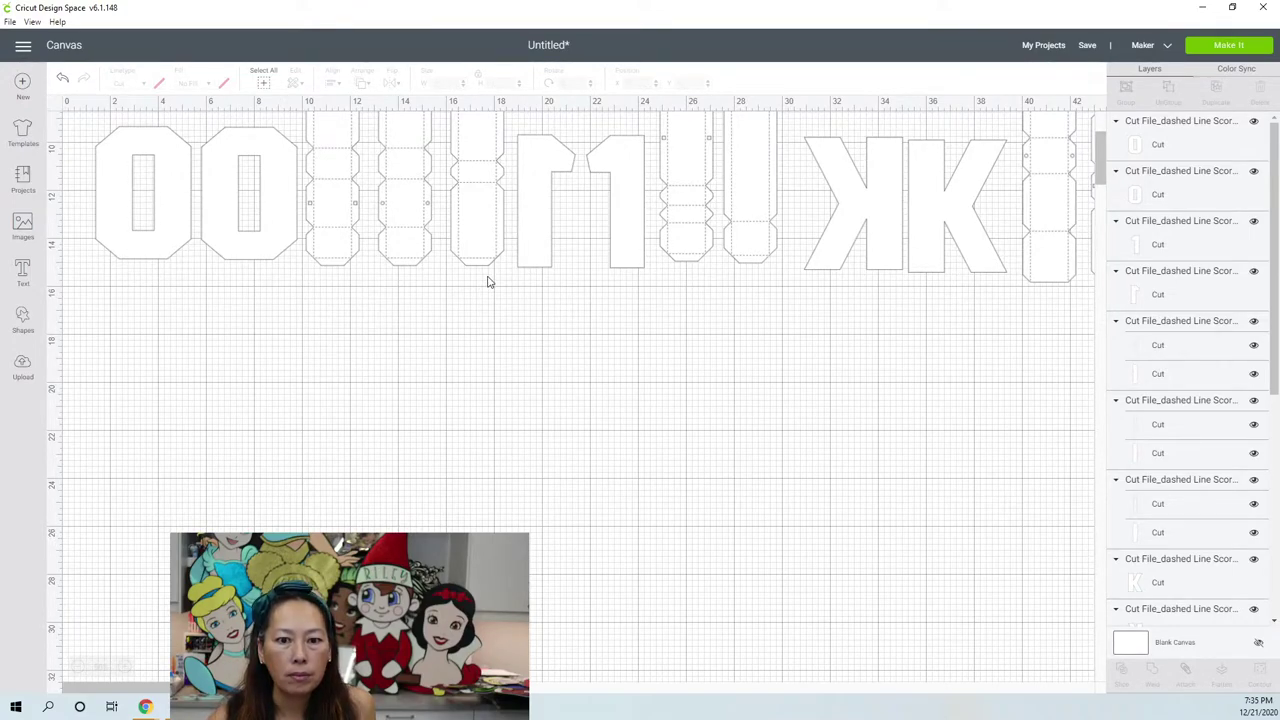
left_click_drag(487, 276, 144, 248)
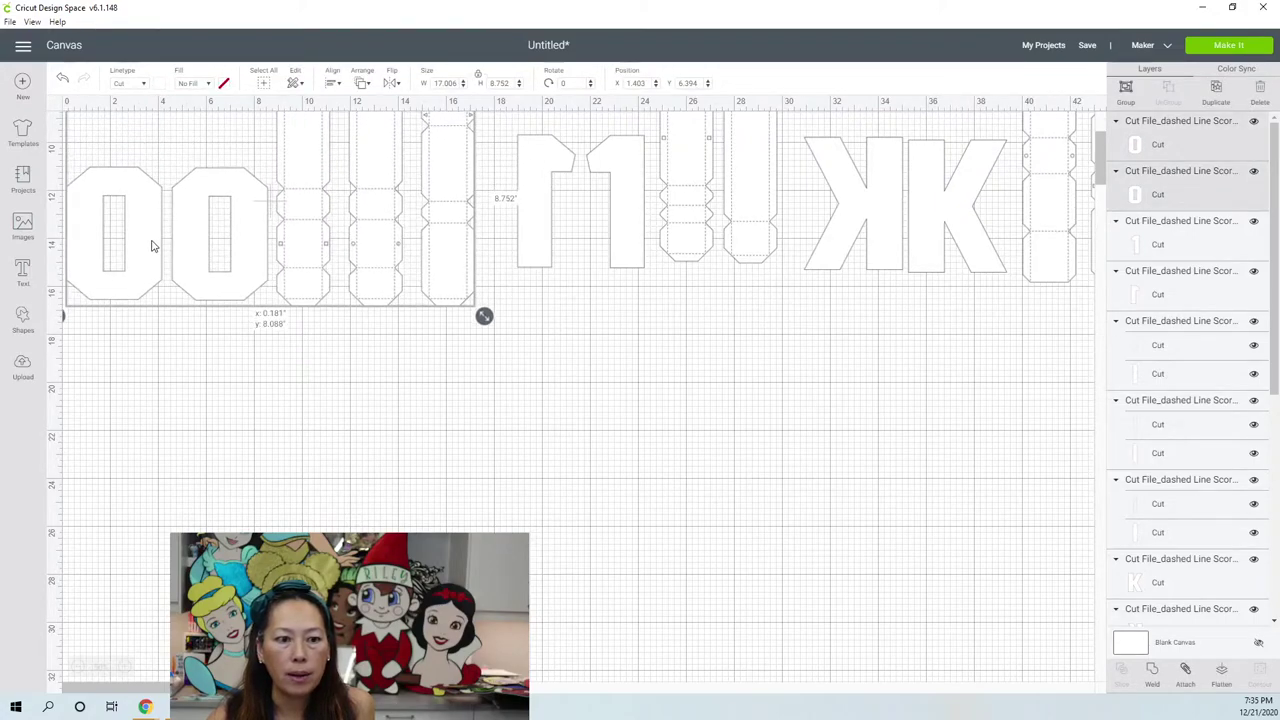
left_click(725, 432)
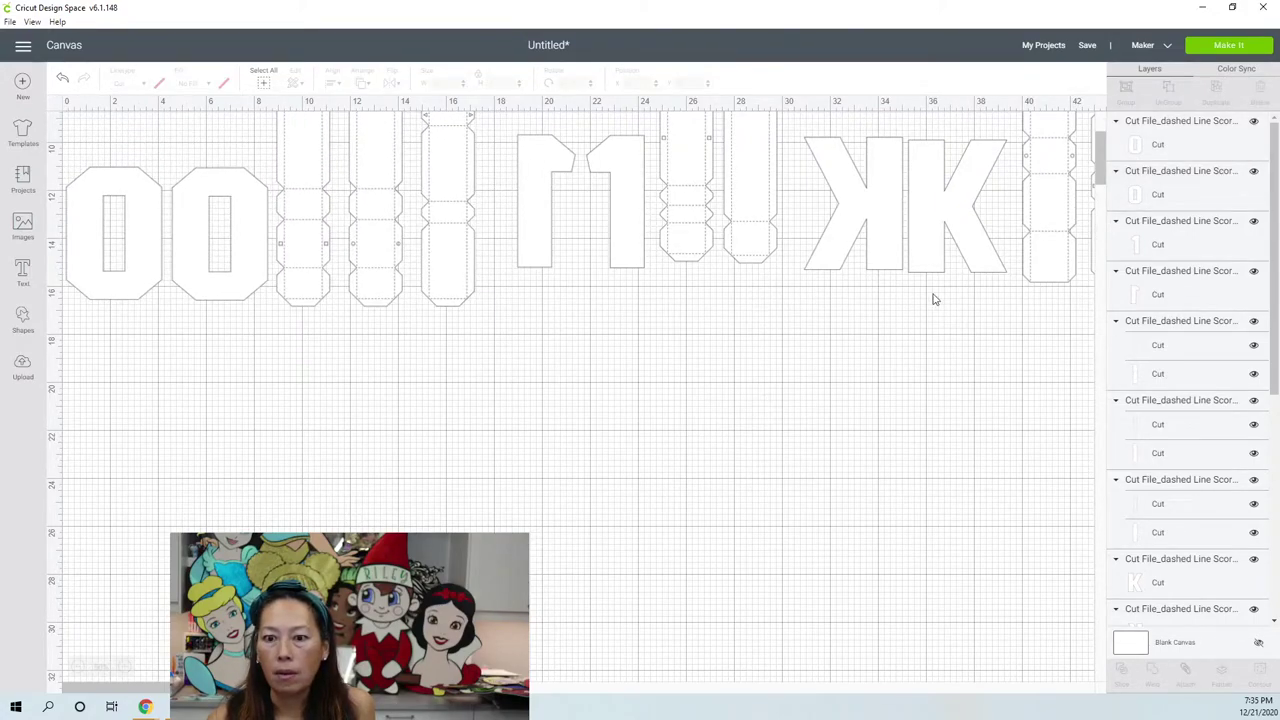
left_click_drag(757, 279, 504, 253)
left_click_drag(575, 275, 576, 276)
left_click_drag(802, 259, 1014, 296)
left_click(1061, 328)
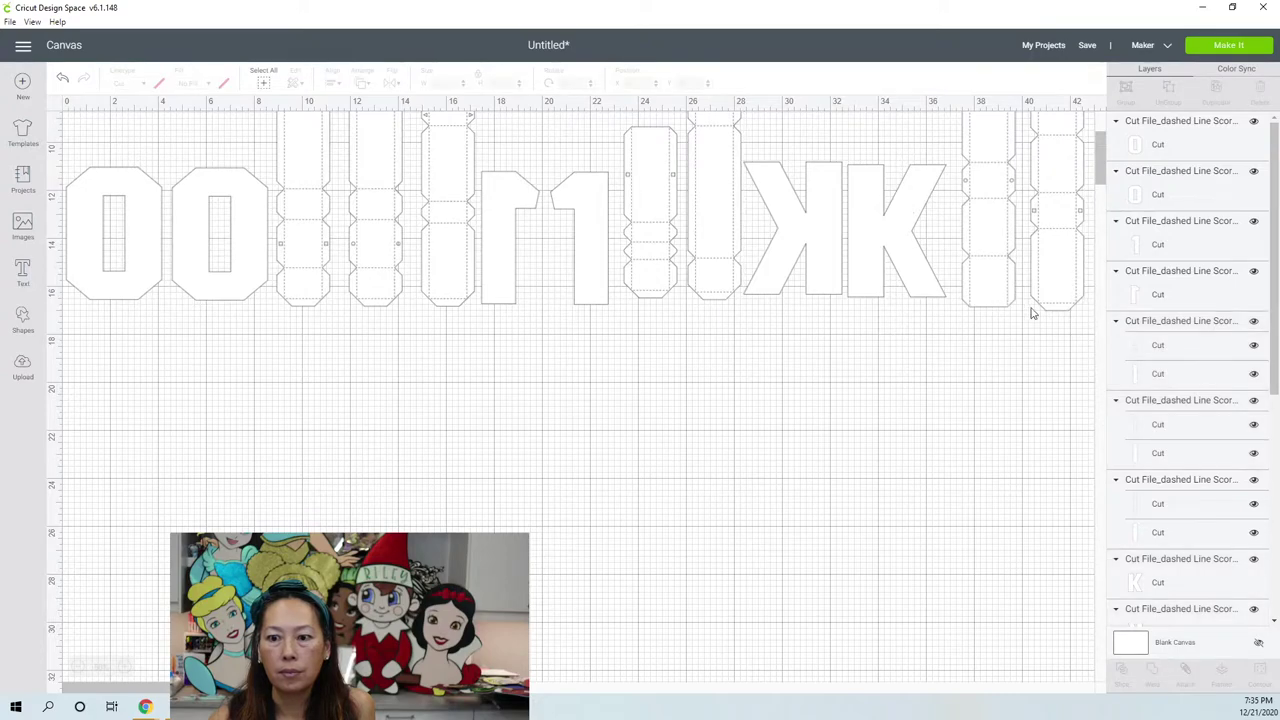
- Move the first two K strips closer to the K faces and place the third strip beside them at about X 42.46, Y 7.77
left_click_drag(1076, 322, 1035, 286)
left_click(135, 688)
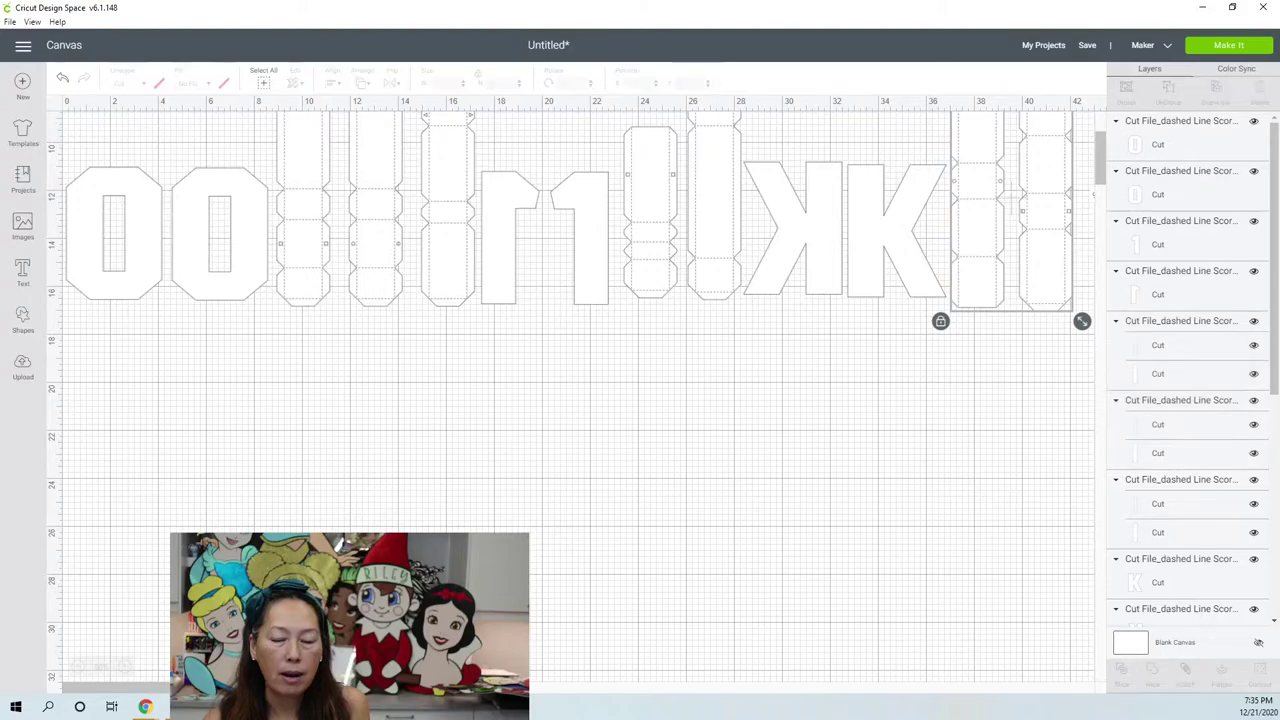
scroll(135, 690, "right", 5)
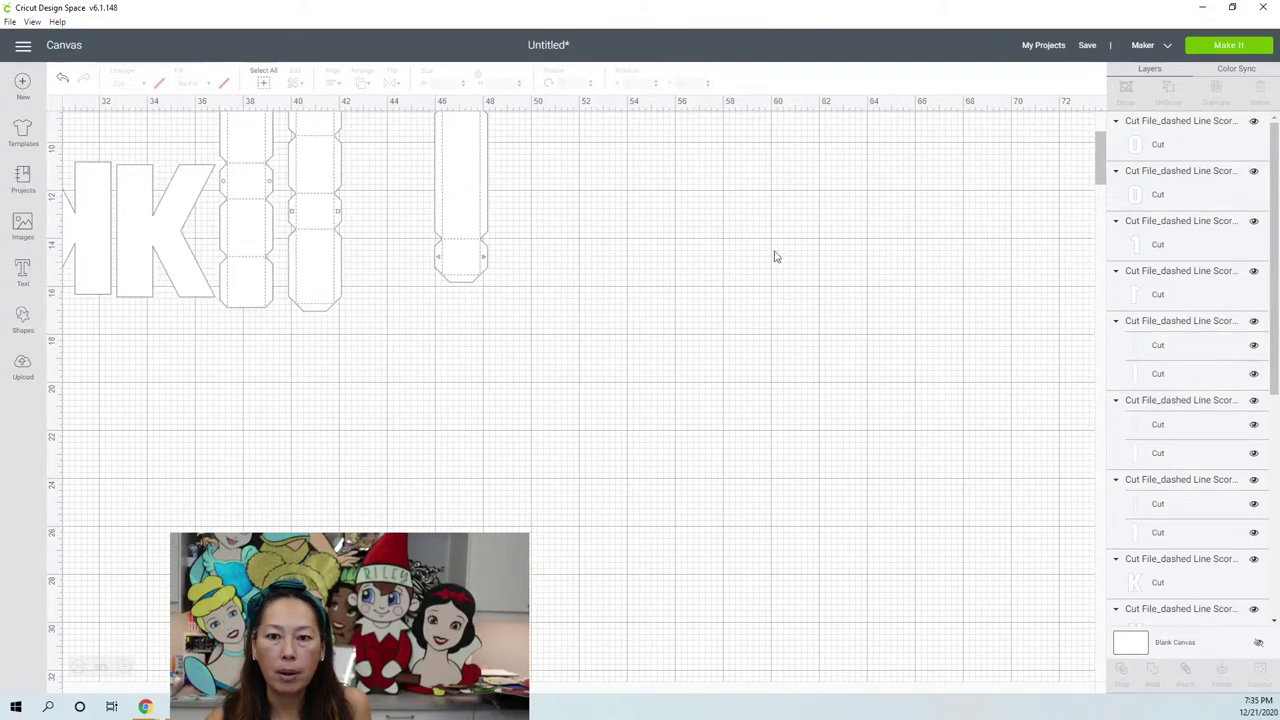
left_click(475, 190)
left_click_drag(475, 190, 386, 276)
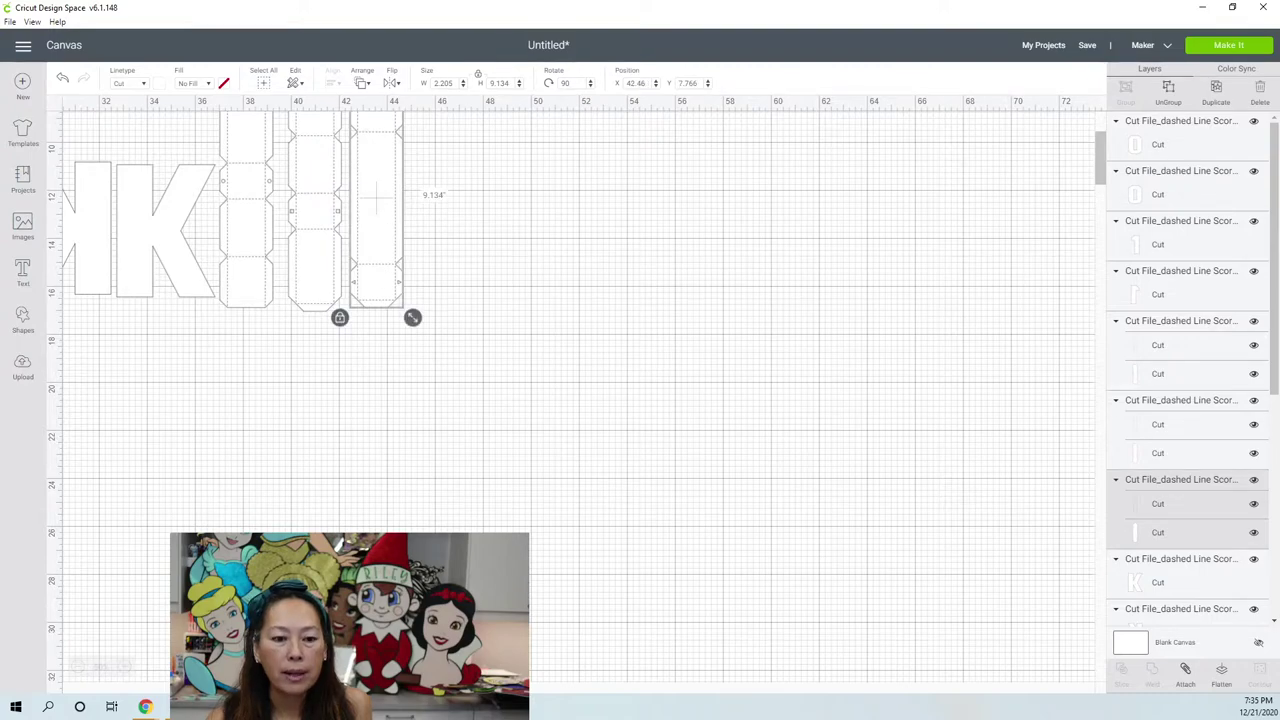
- Align the bottom edges of all faces and side strips on the canvas
scroll(121, 667, "left", 10)
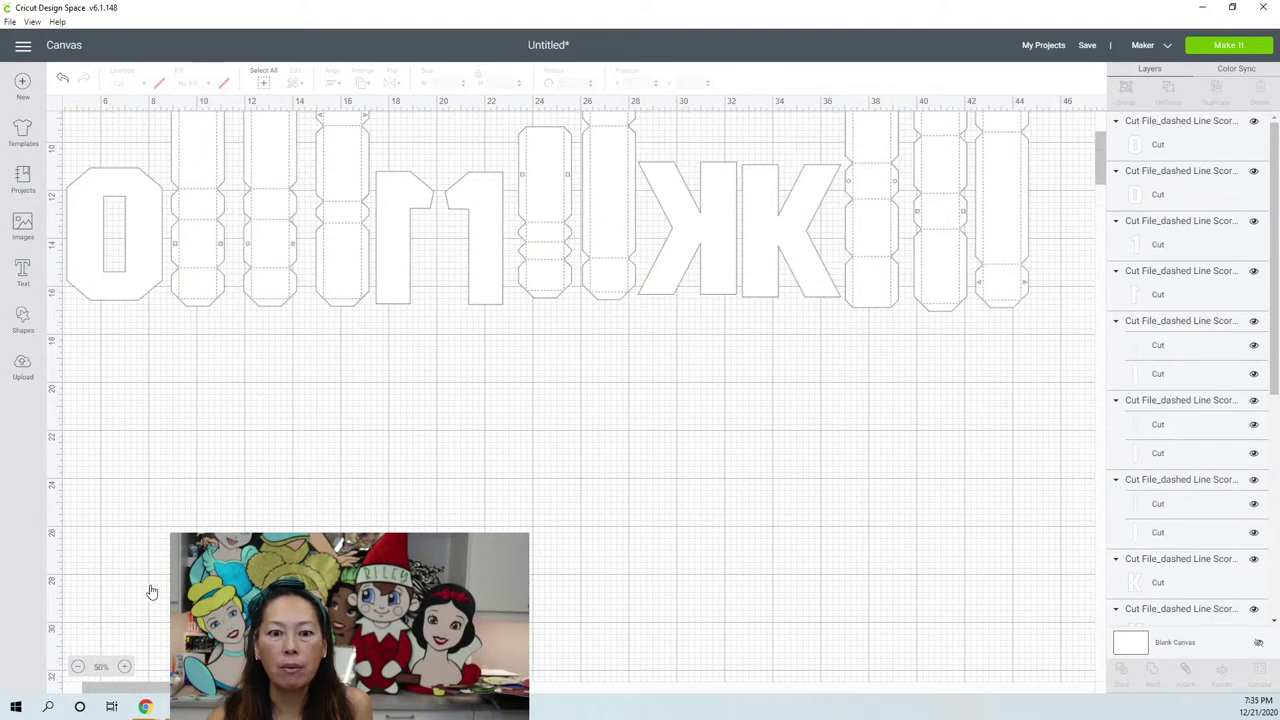
scroll(1038, 349, "left", 2)
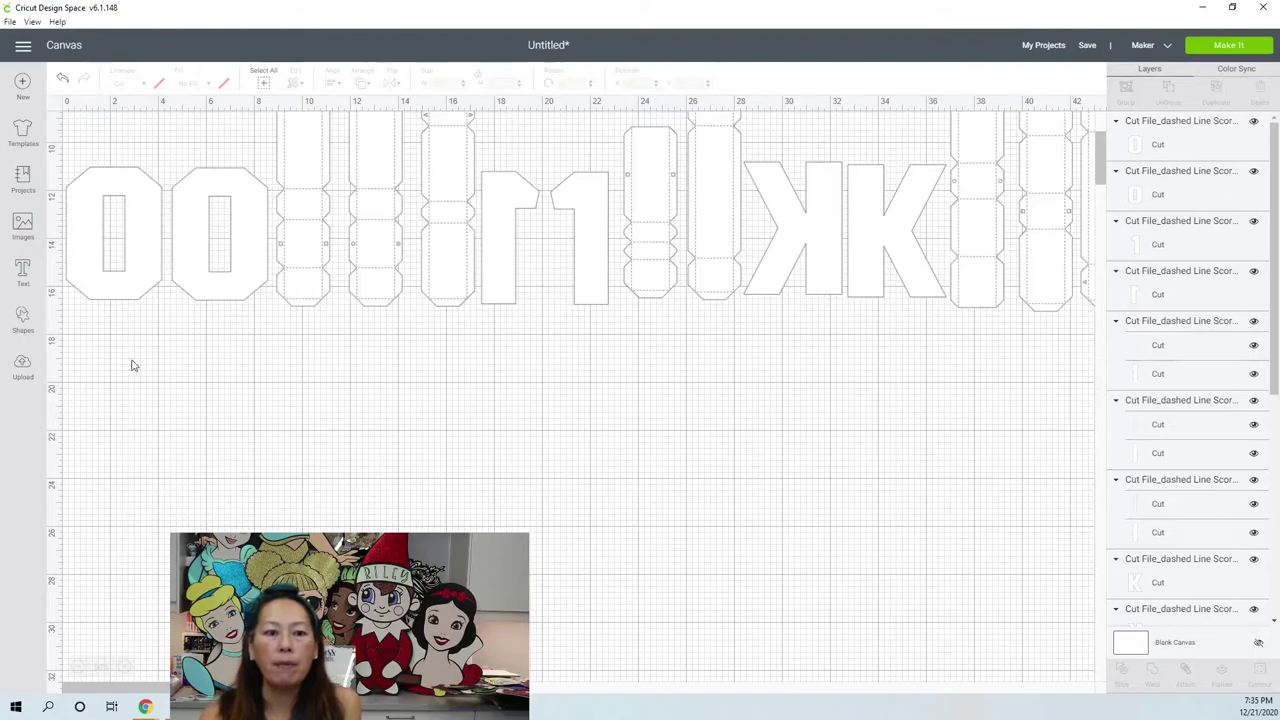
left_click(264, 80)
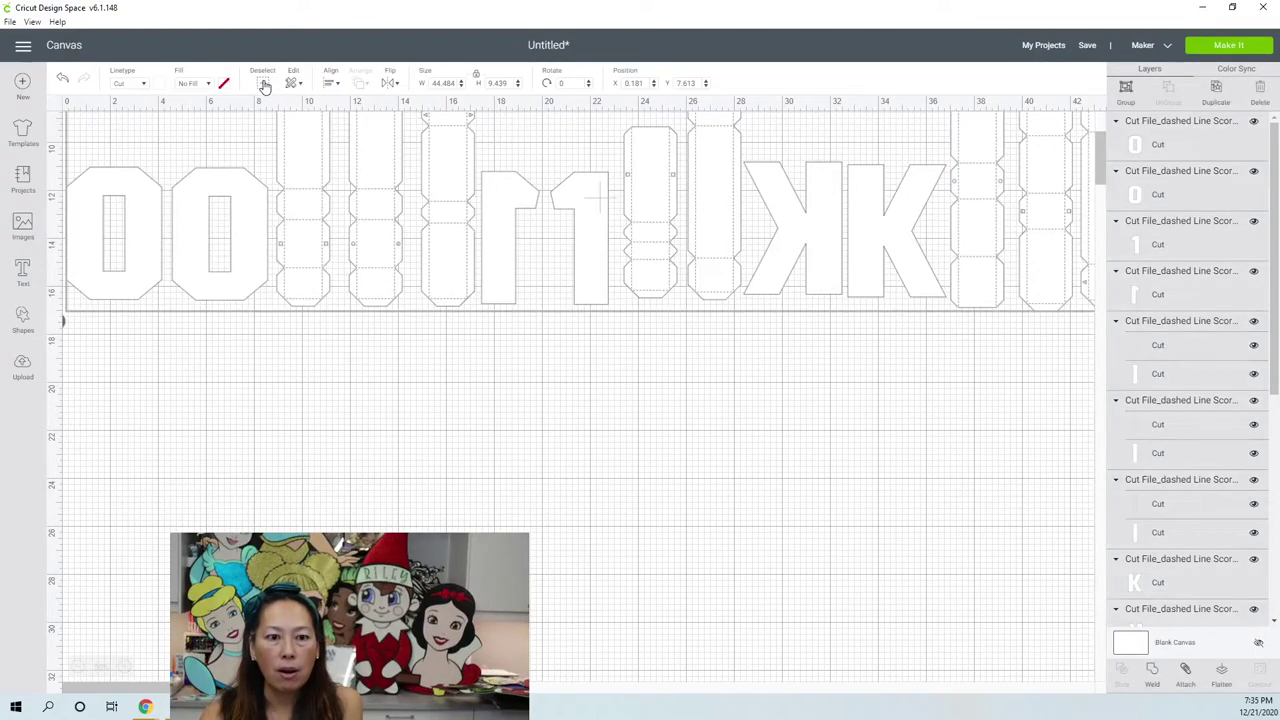
left_click(331, 84)
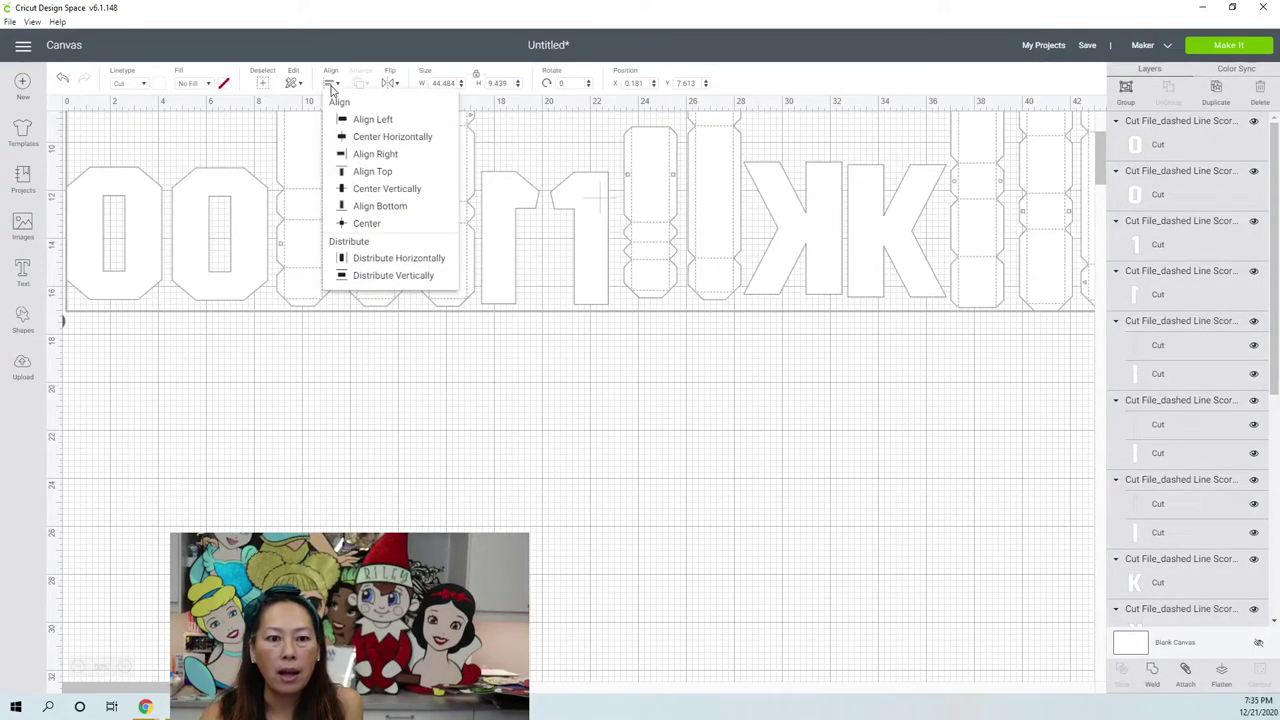
left_click(378, 212)
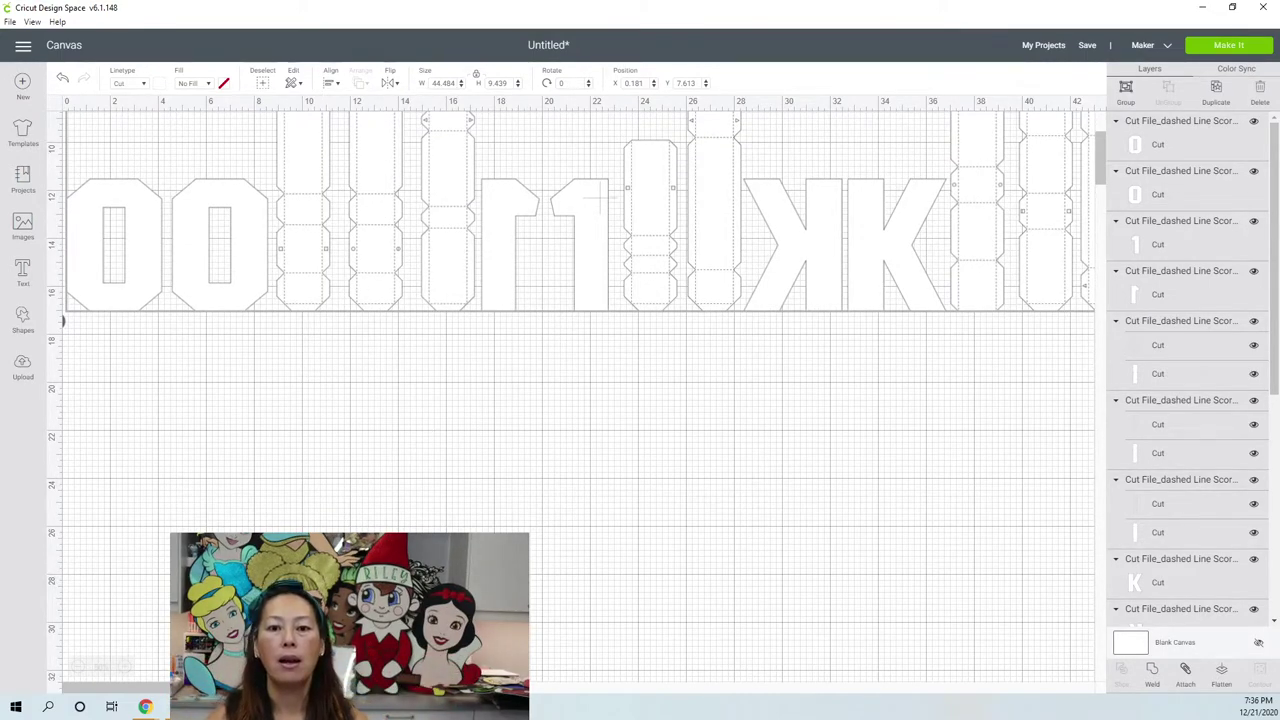
scroll(580, 390, "up", 2)
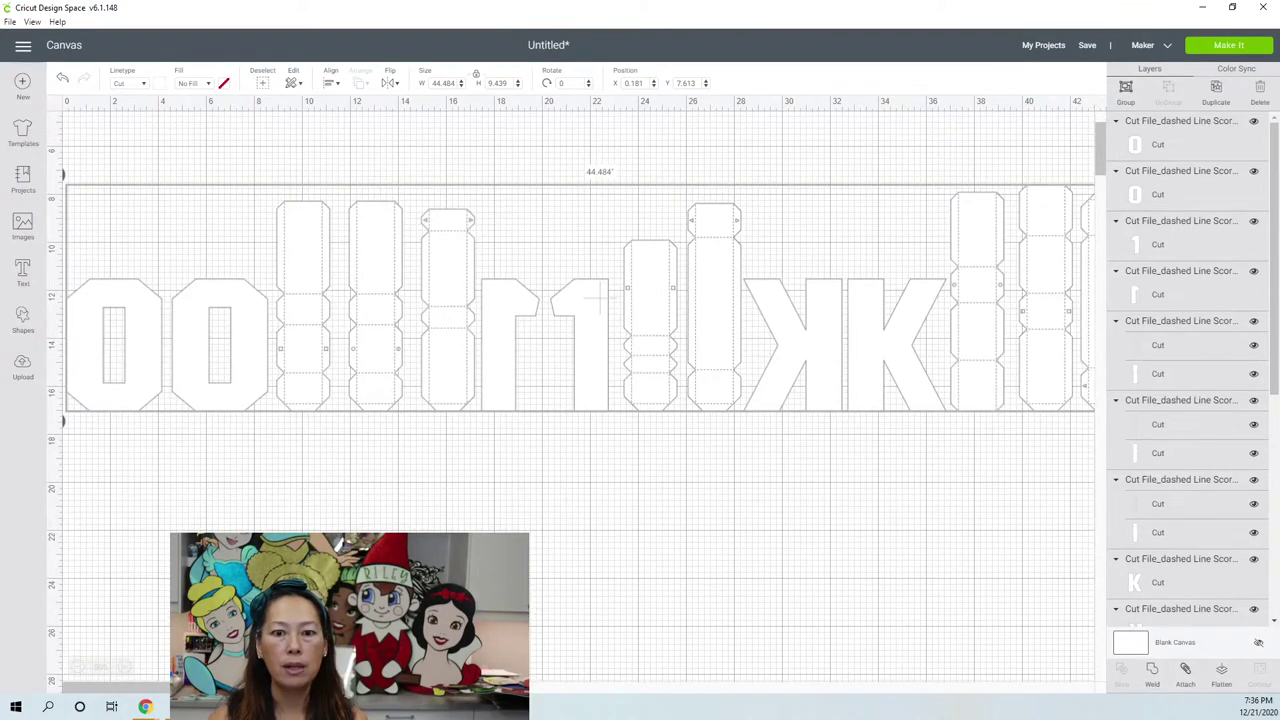
left_click(661, 524)
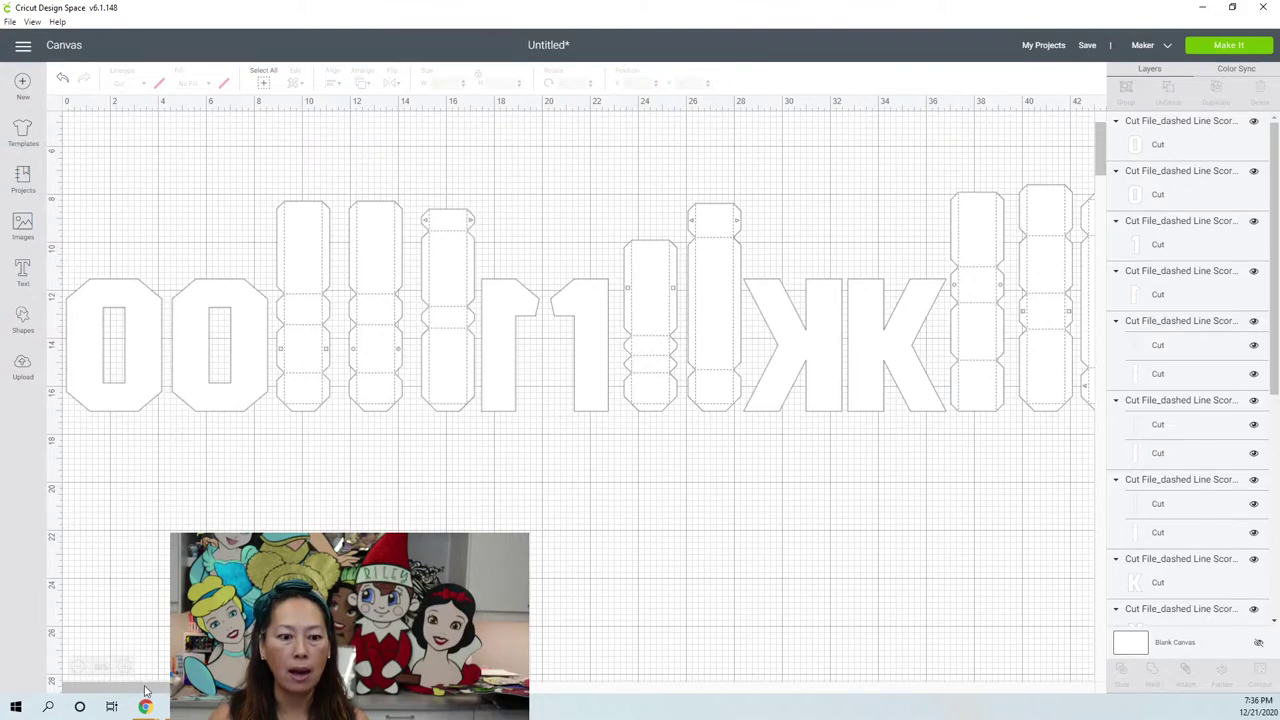
- Check the tallest K strip, scale all pieces together proportionally to an overall height of 11.5 inches, and recheck that strip's size
left_click_drag(145, 690, 188, 690)
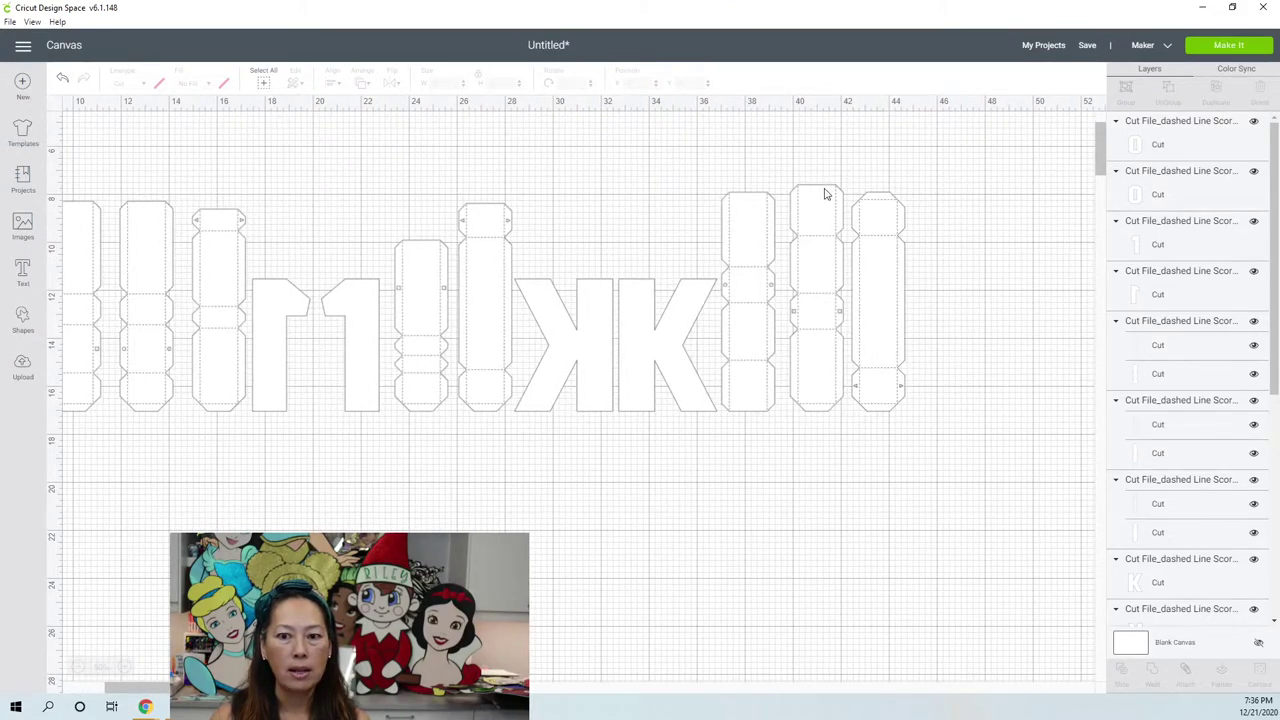
left_click(823, 262)
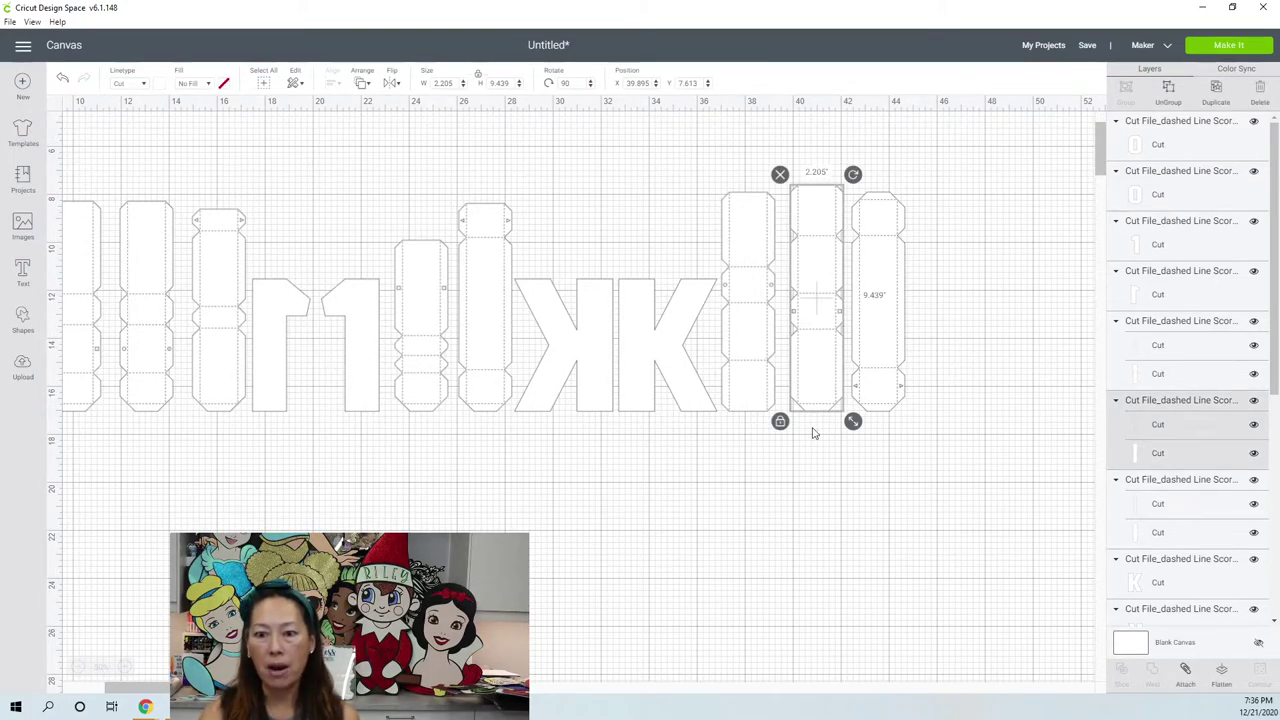
left_click(789, 449)
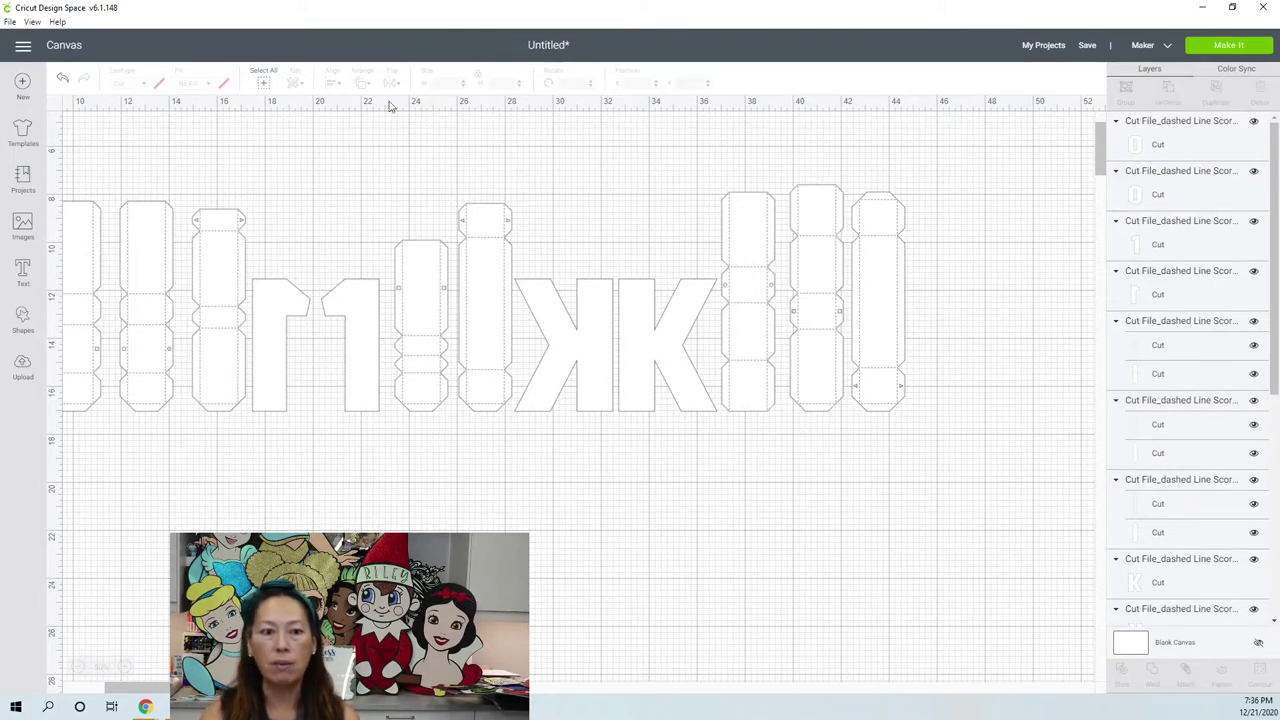
left_click(265, 84)
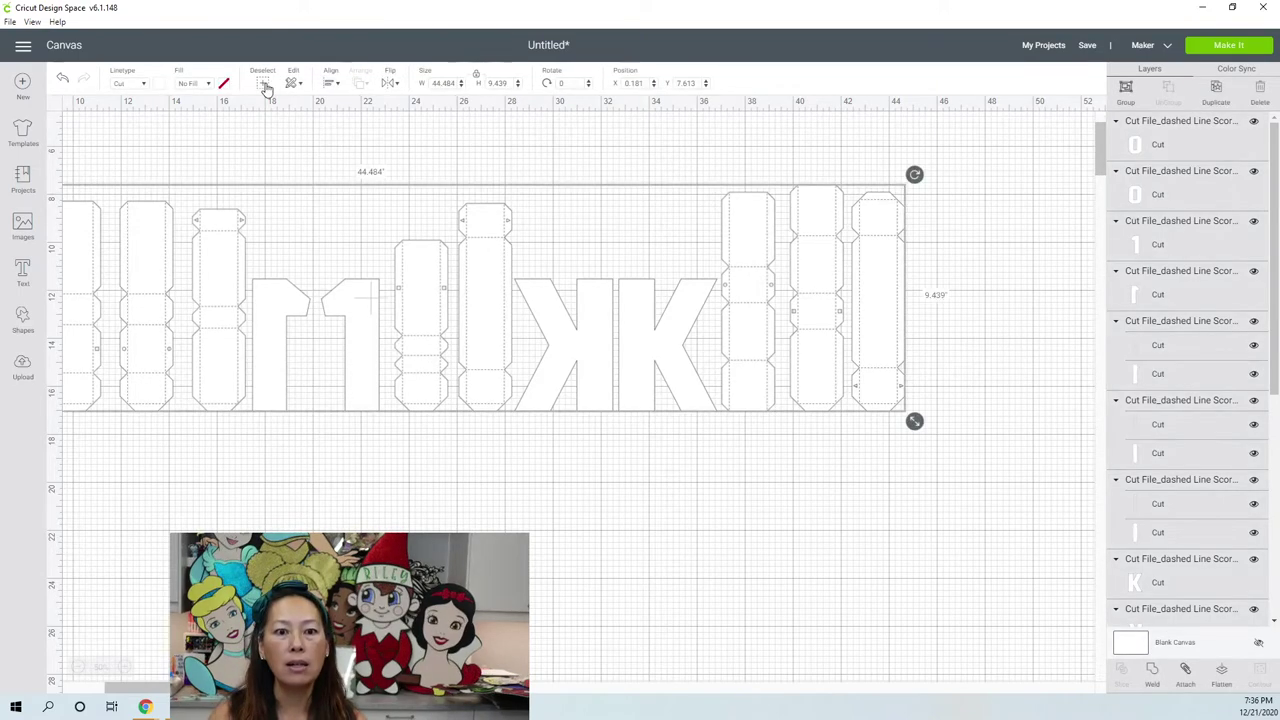
left_click(498, 84)
type("11.5")
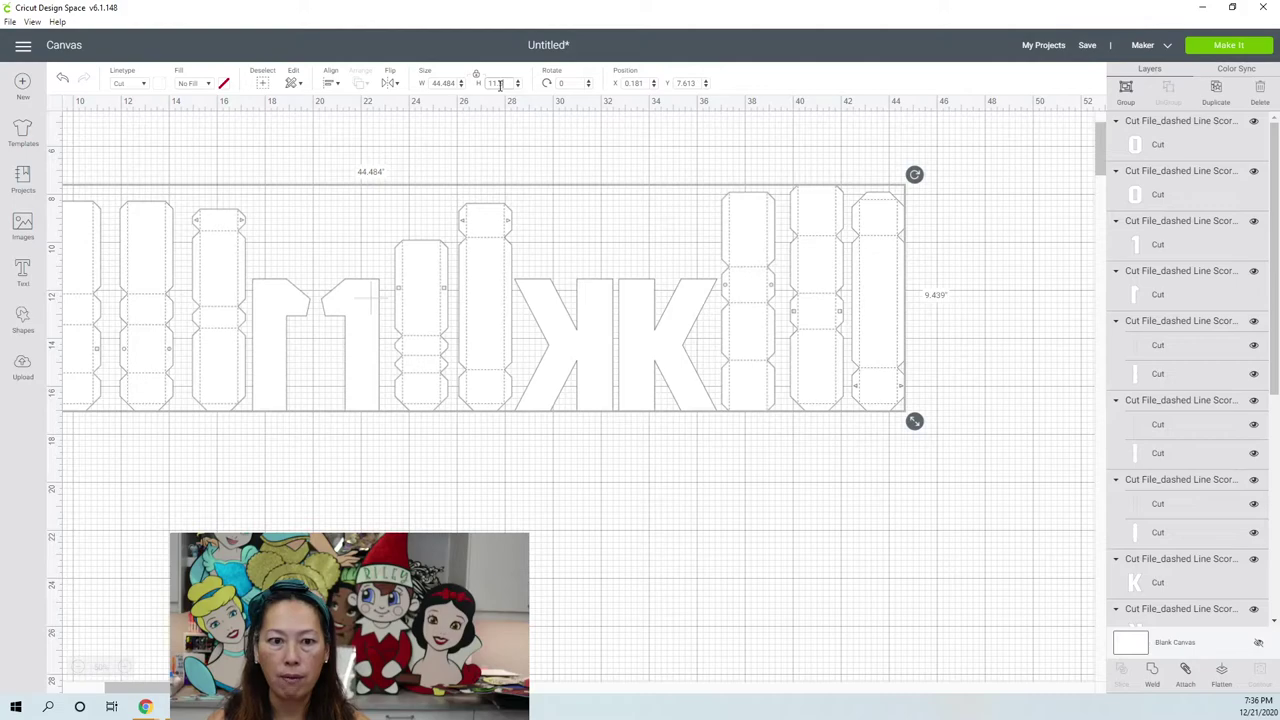
key("Tab")
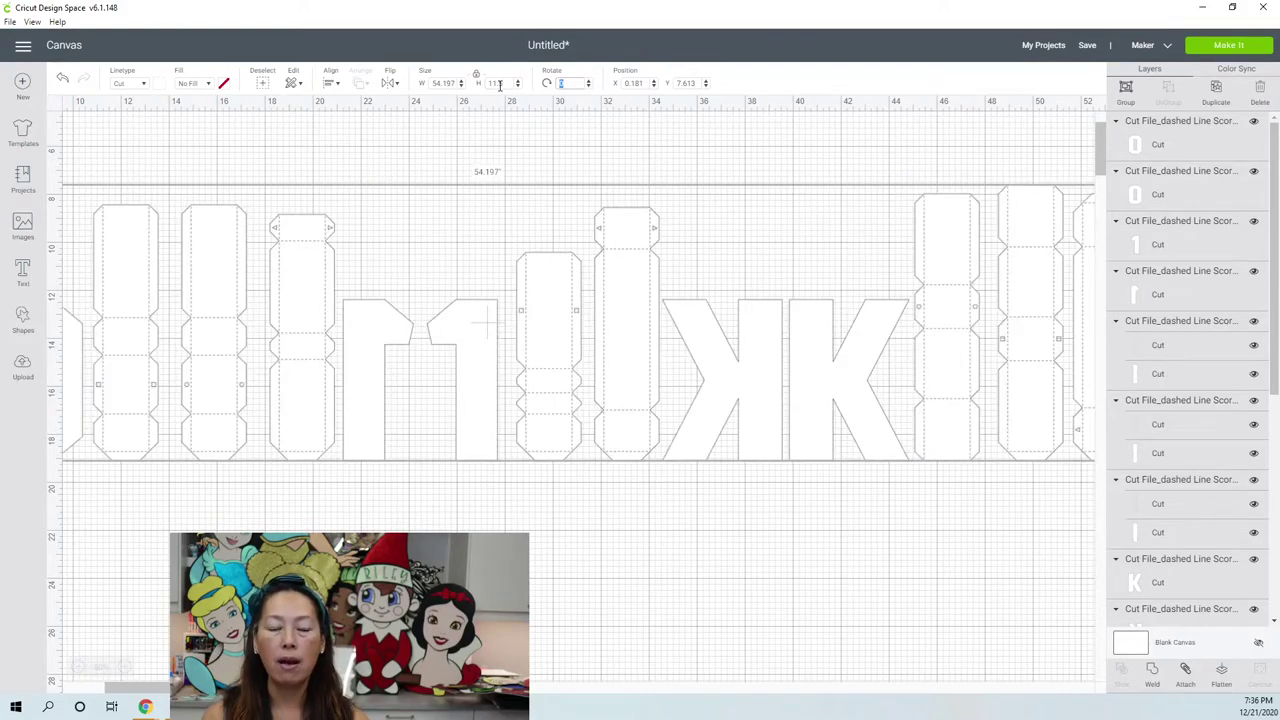
left_click(498, 84)
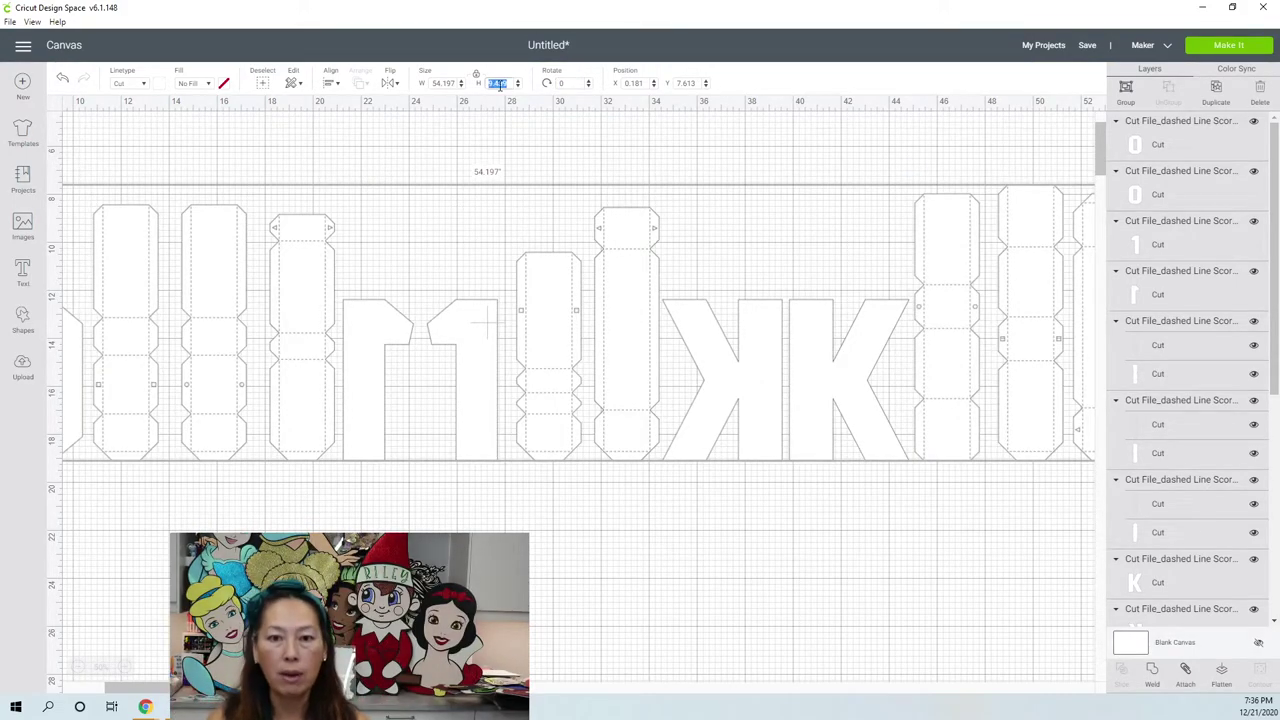
left_click(854, 545)
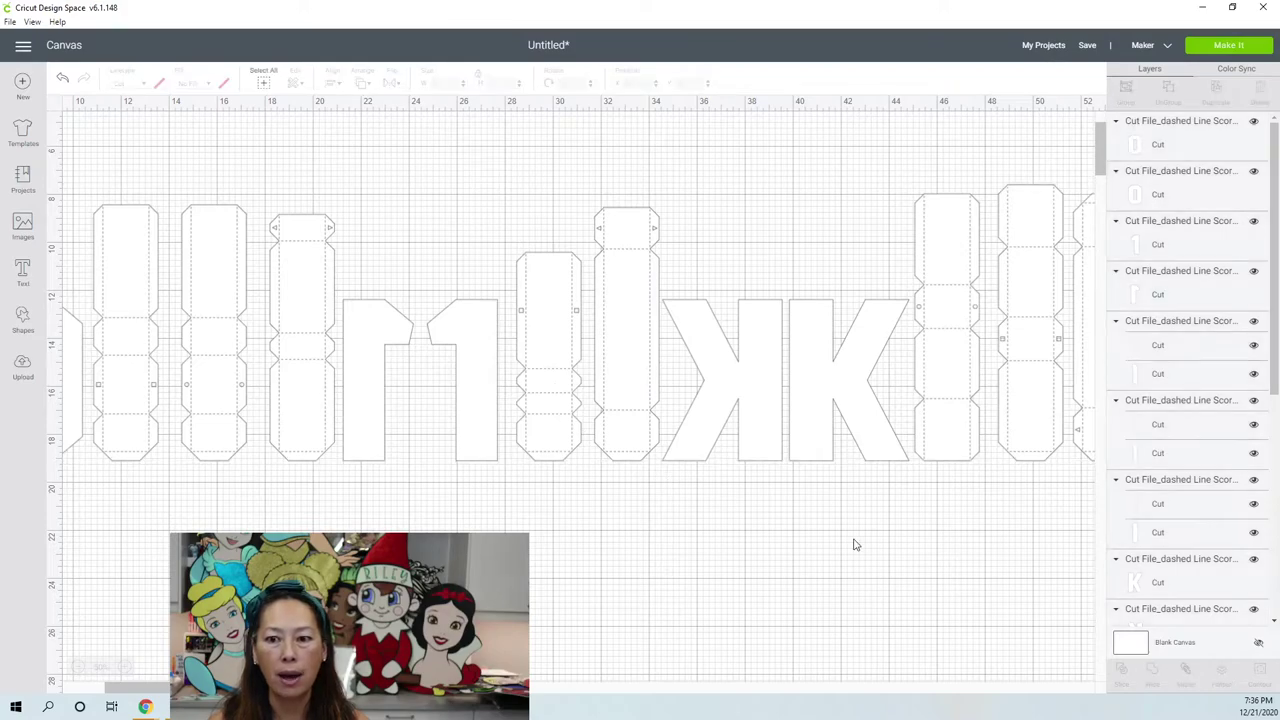
left_click(1037, 301)
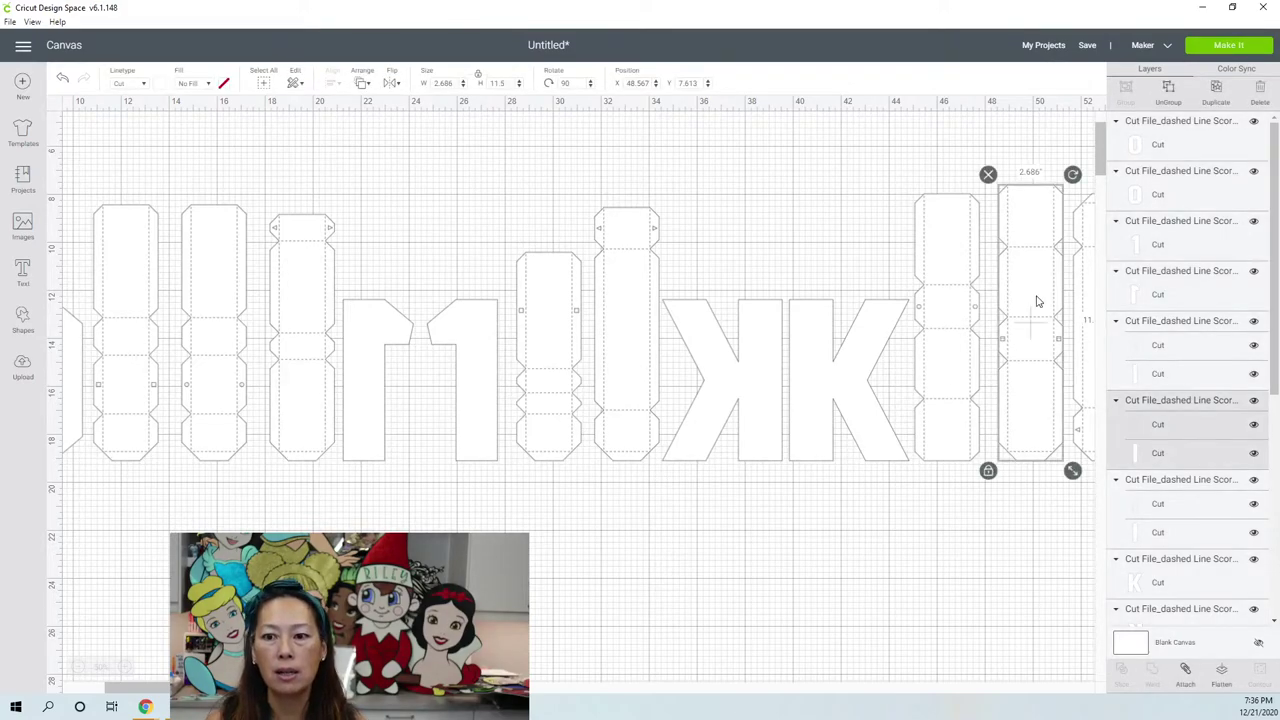
- Check the sizes of the tallest K strip, the unmirrored K face and all pieces selected together
left_click(1079, 354)
left_click(1054, 354)
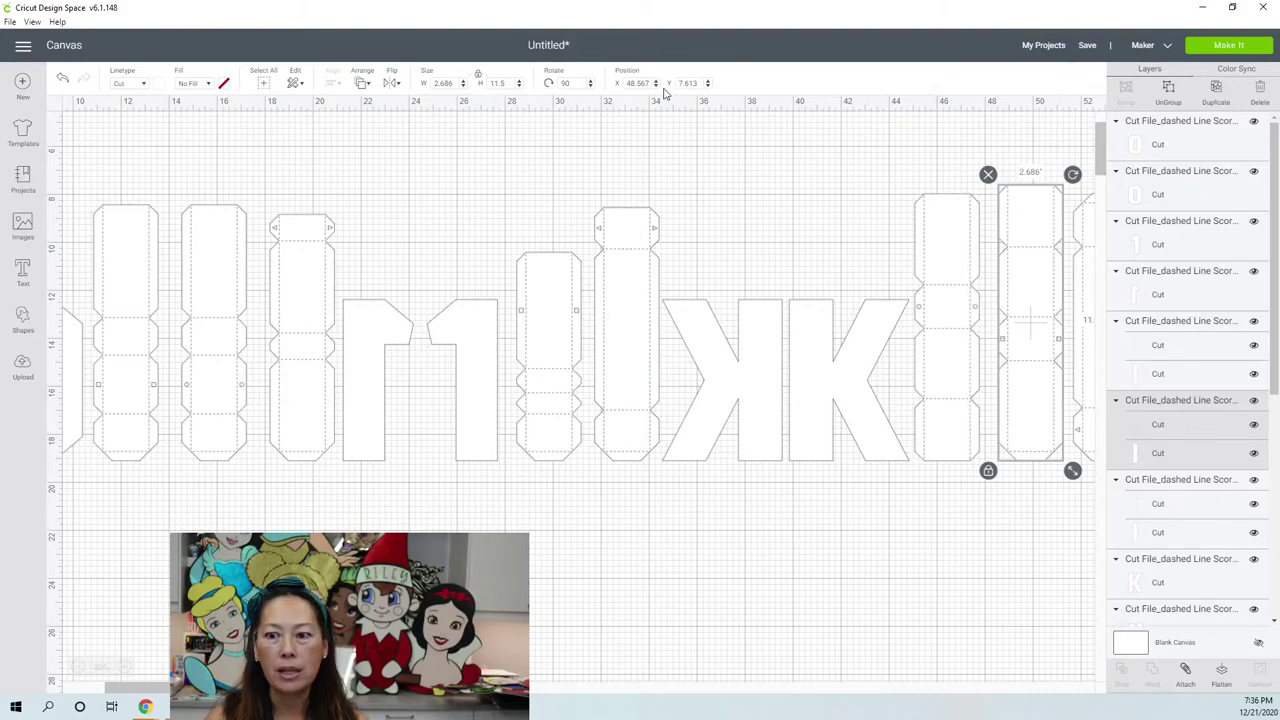
left_click(843, 323)
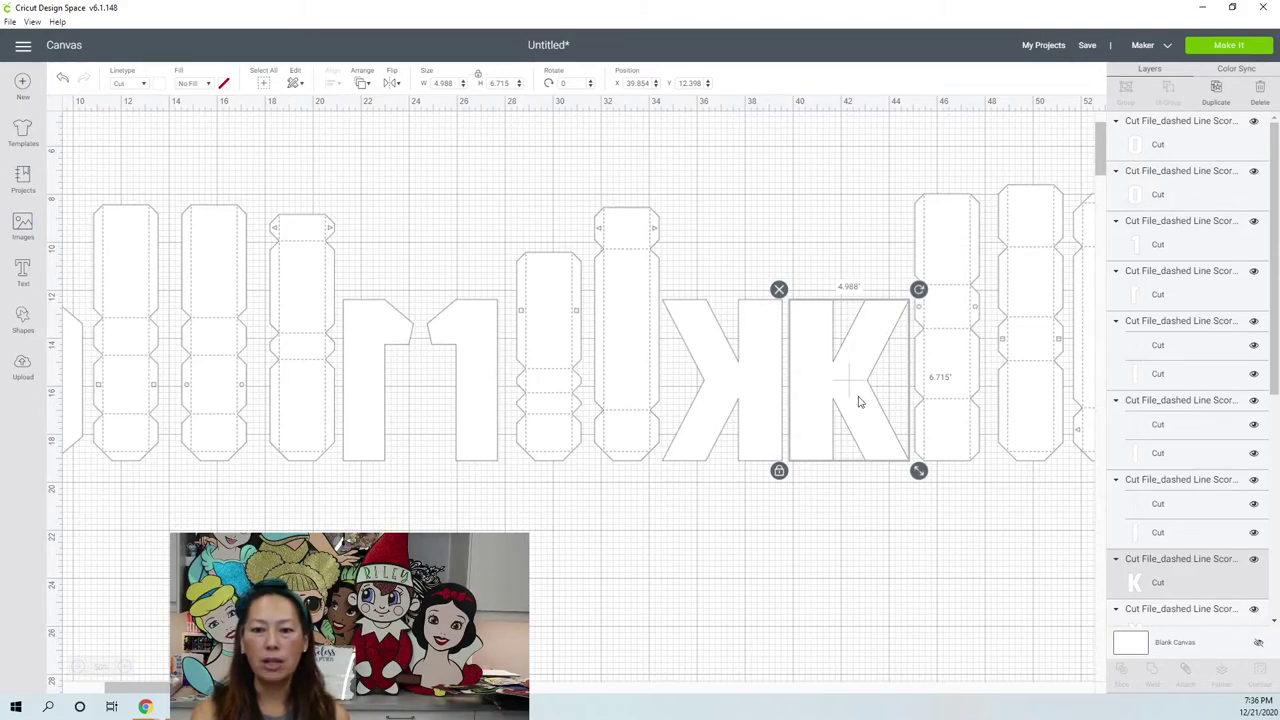
left_click(887, 533)
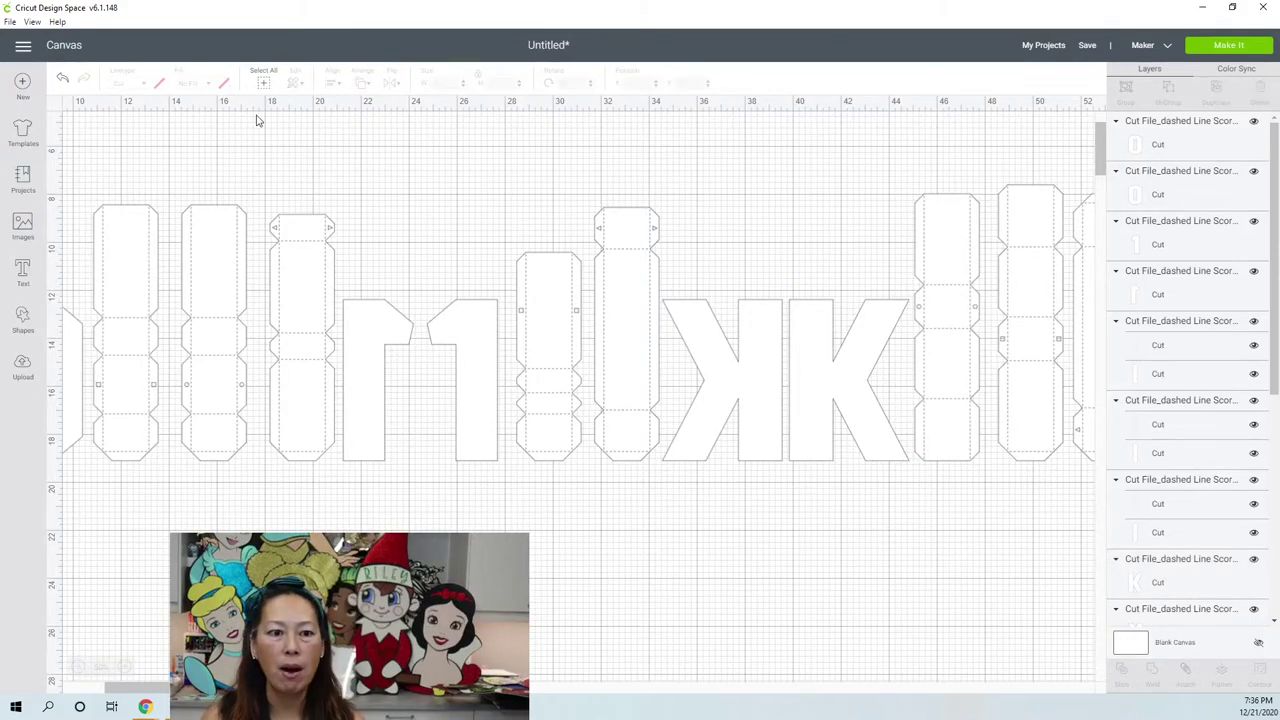
left_click(263, 80)
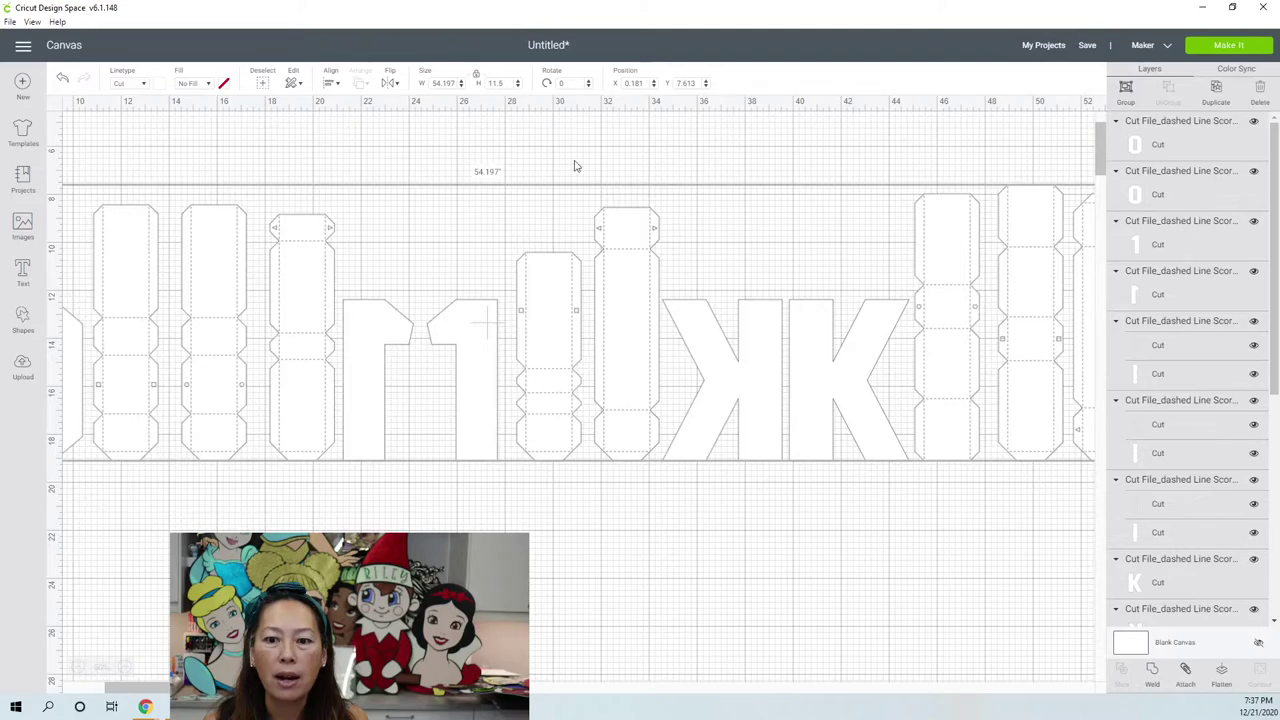
left_click(864, 472)
left_click(870, 412)
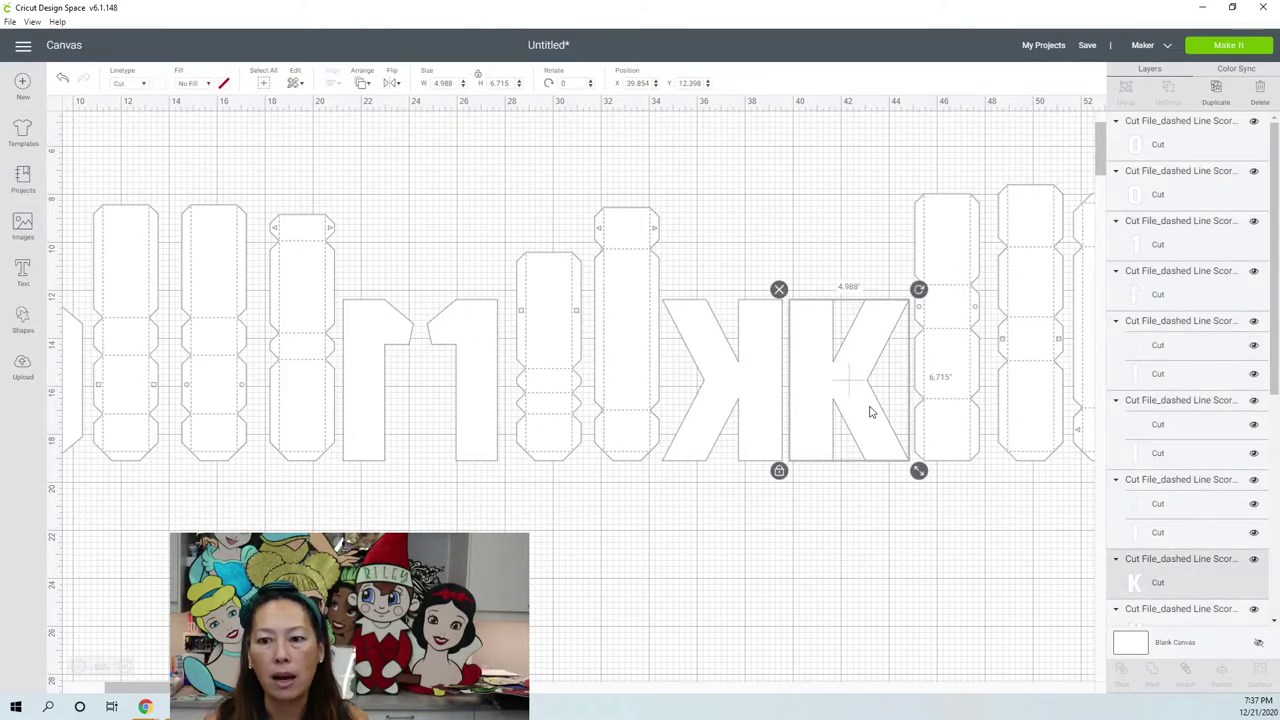
left_click(860, 507)
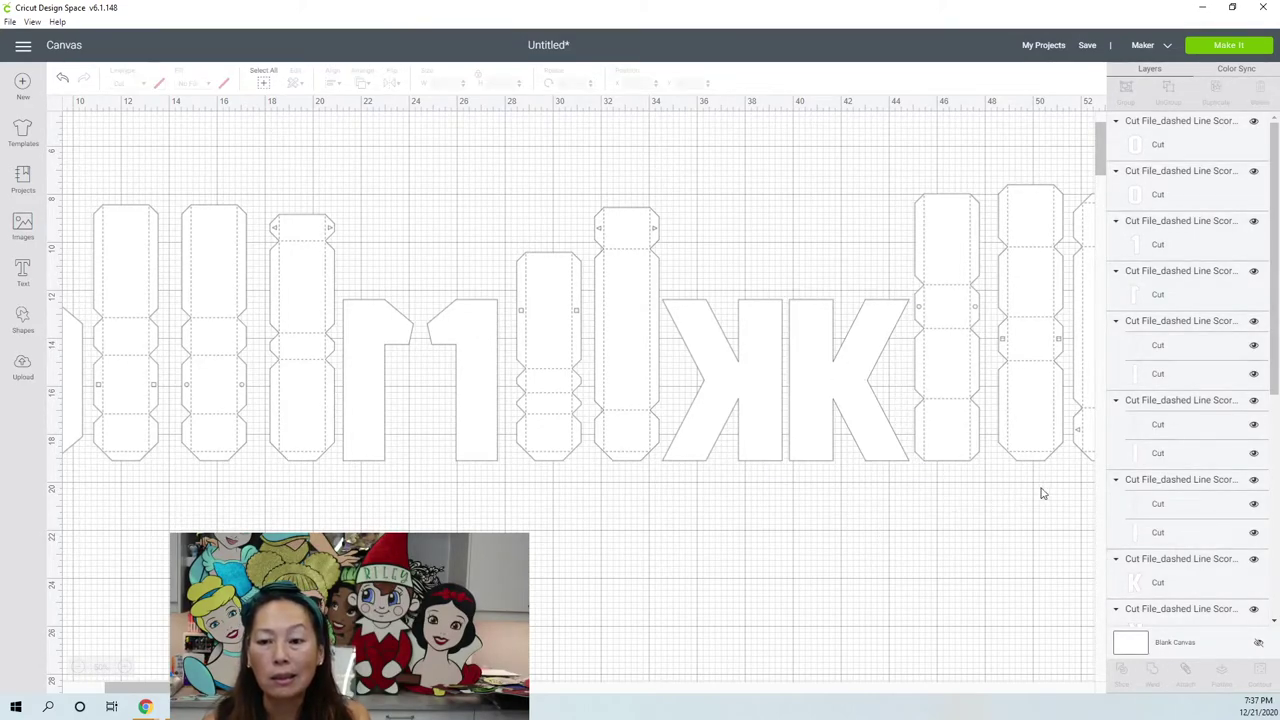
- Undo the overall resize, the bottom alignment and the latest K strip moves
left_click(63, 80)
left_click(63, 80)
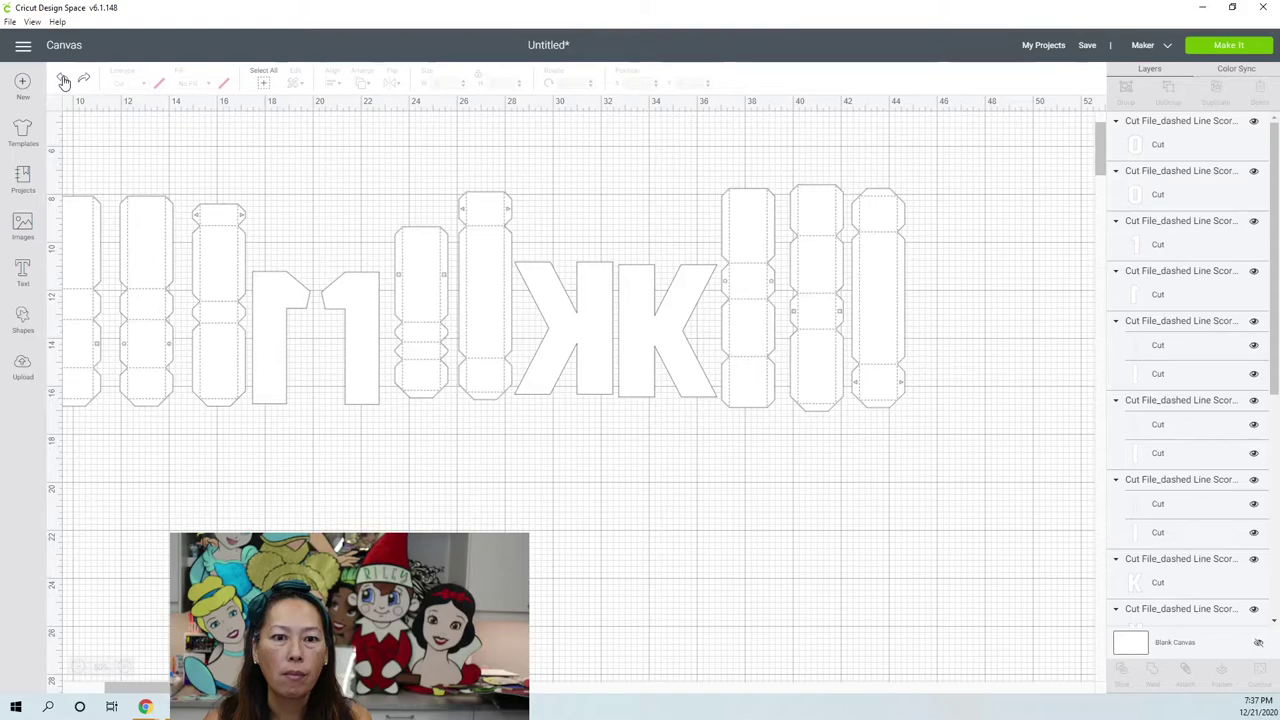
left_click(63, 80)
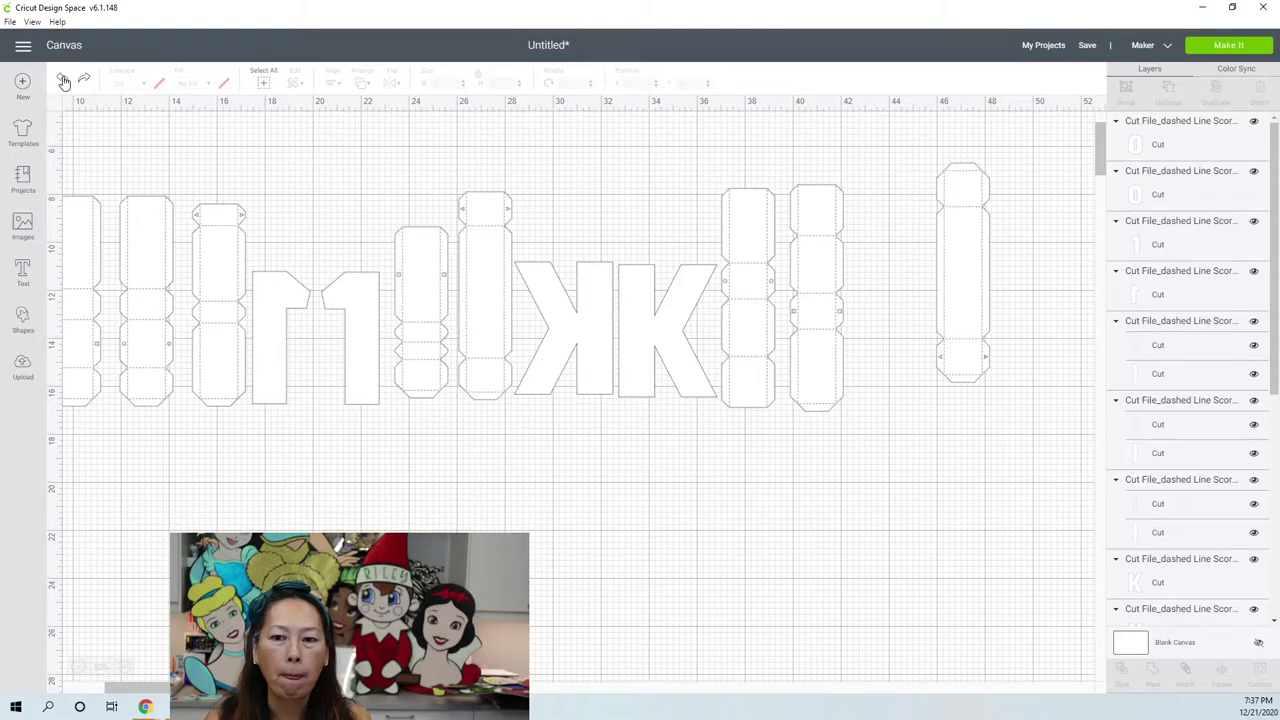
left_click(63, 80)
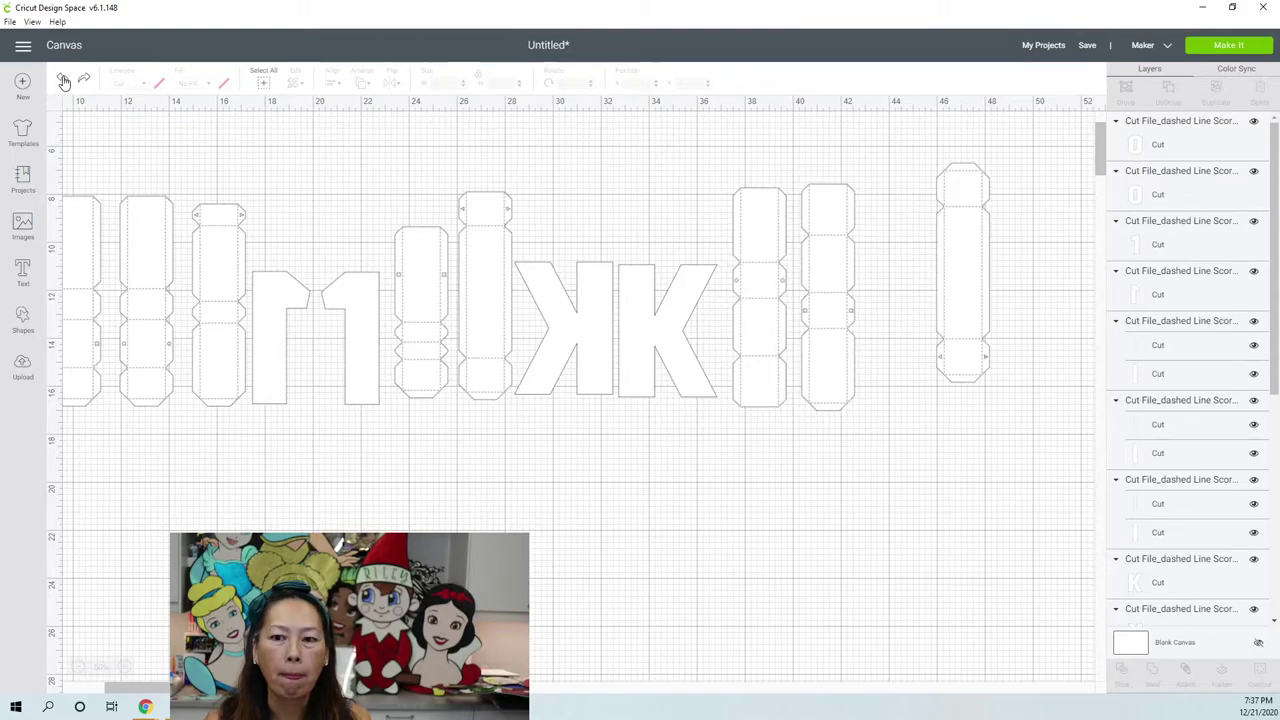
- Place the third K strip beside the other two at about X 42.96, Y 7.18, and check the unmirrored K face's size
left_click(951, 341)
left_click_drag(951, 341, 881, 350)
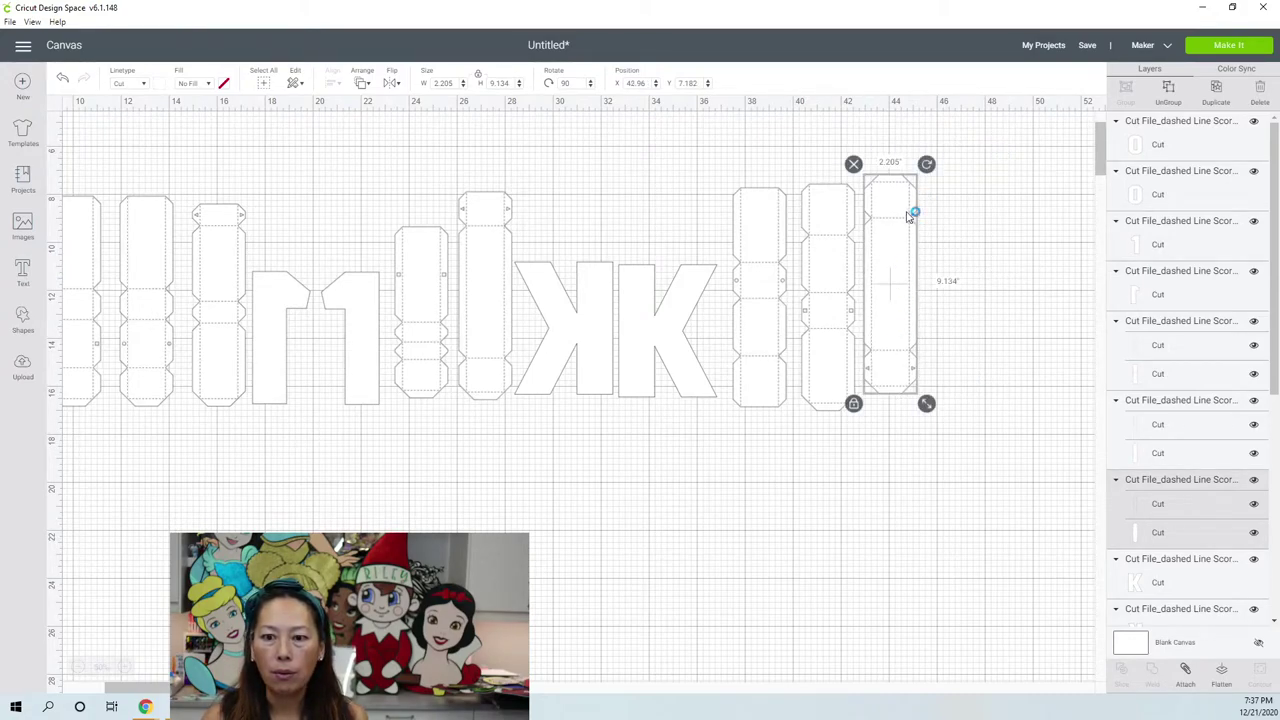
left_click(666, 380)
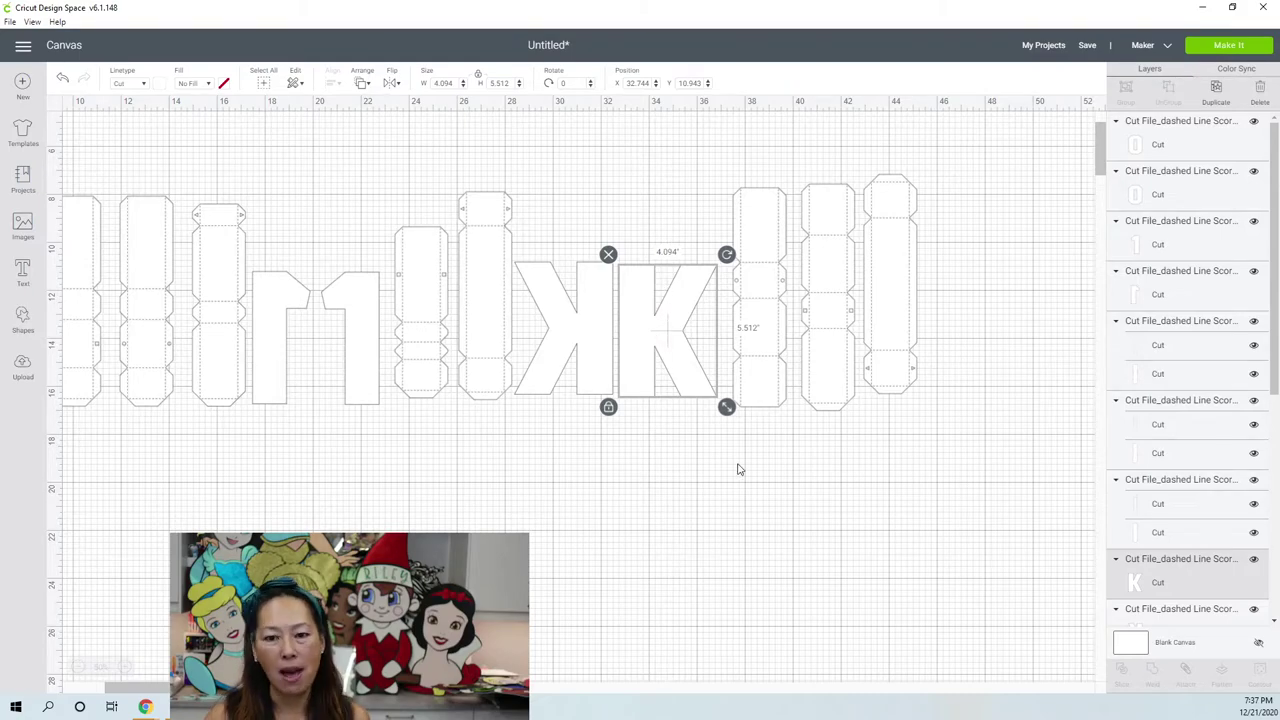
left_click(488, 135)
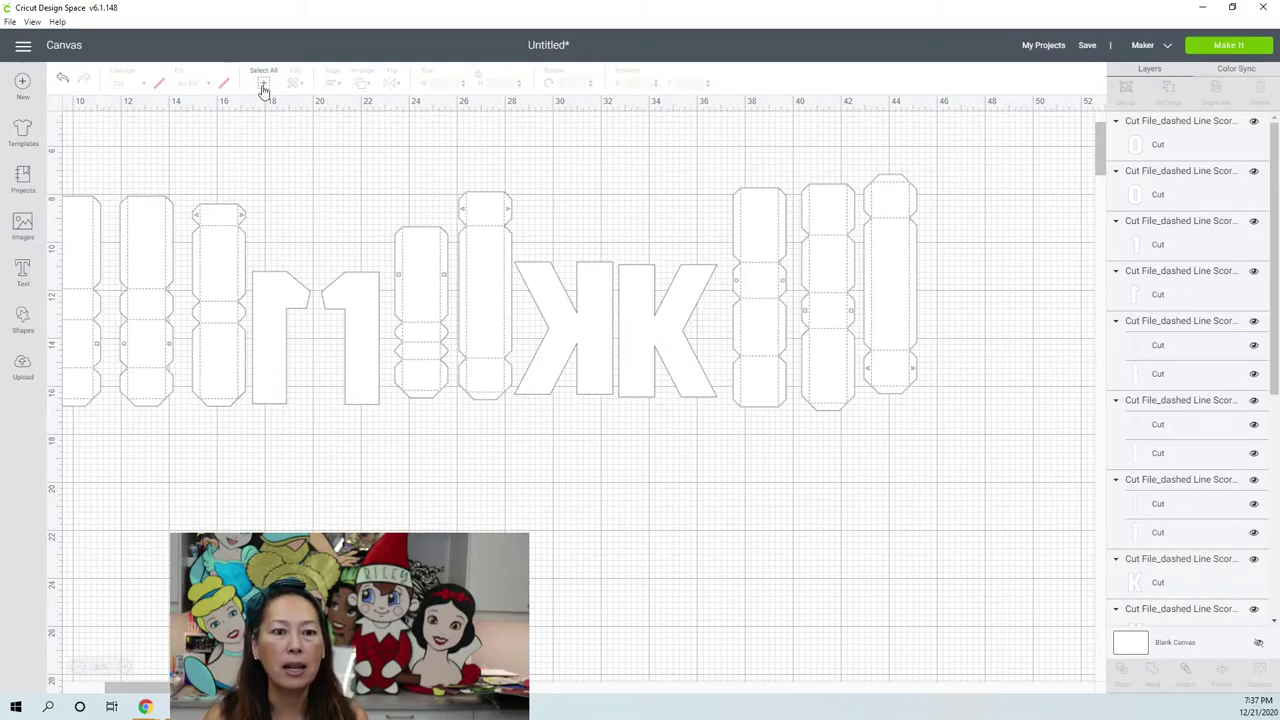
- Align the bottom edges of all faces and strips and scale them together proportionally to an overall height of 11.5 inches
left_click(263, 84)
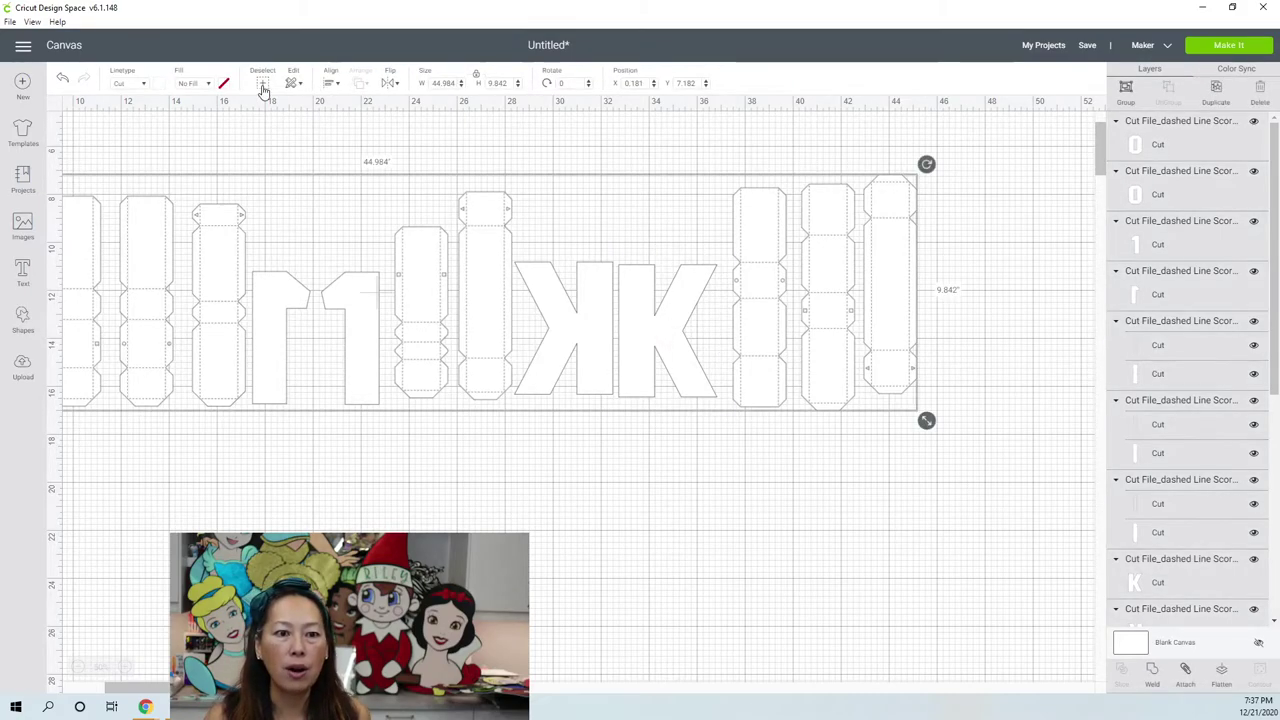
left_click(329, 84)
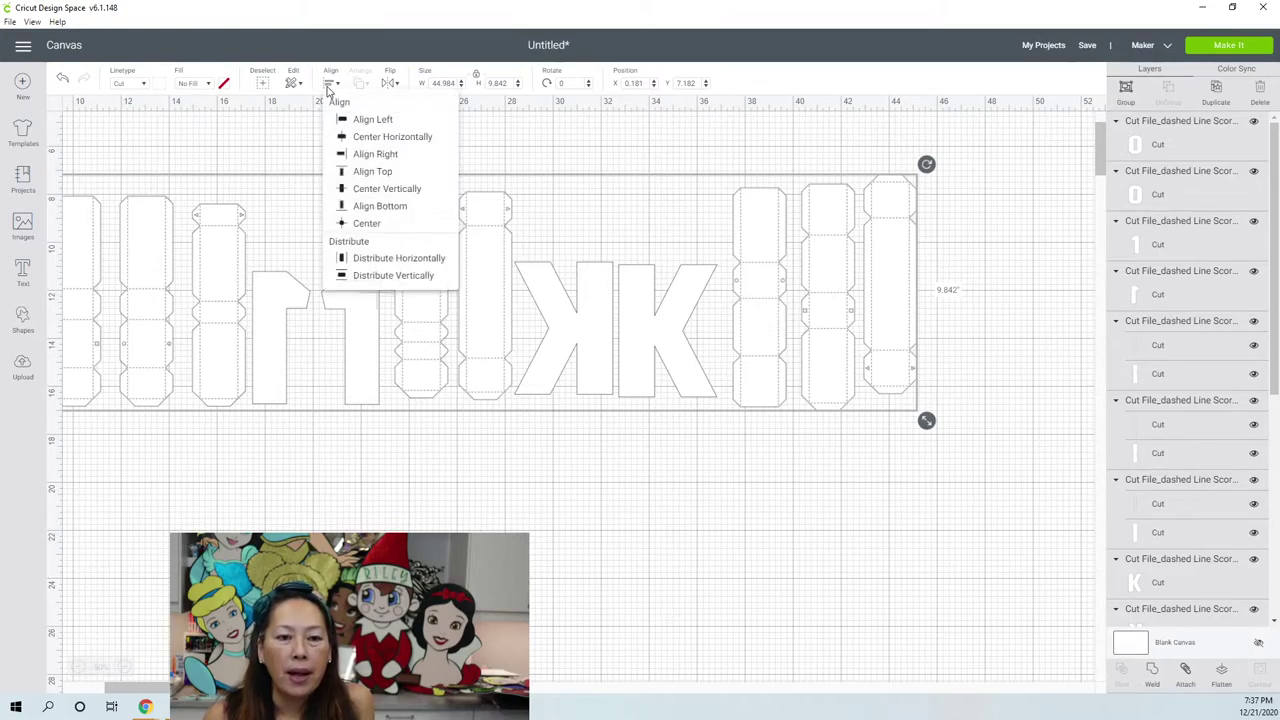
left_click(391, 206)
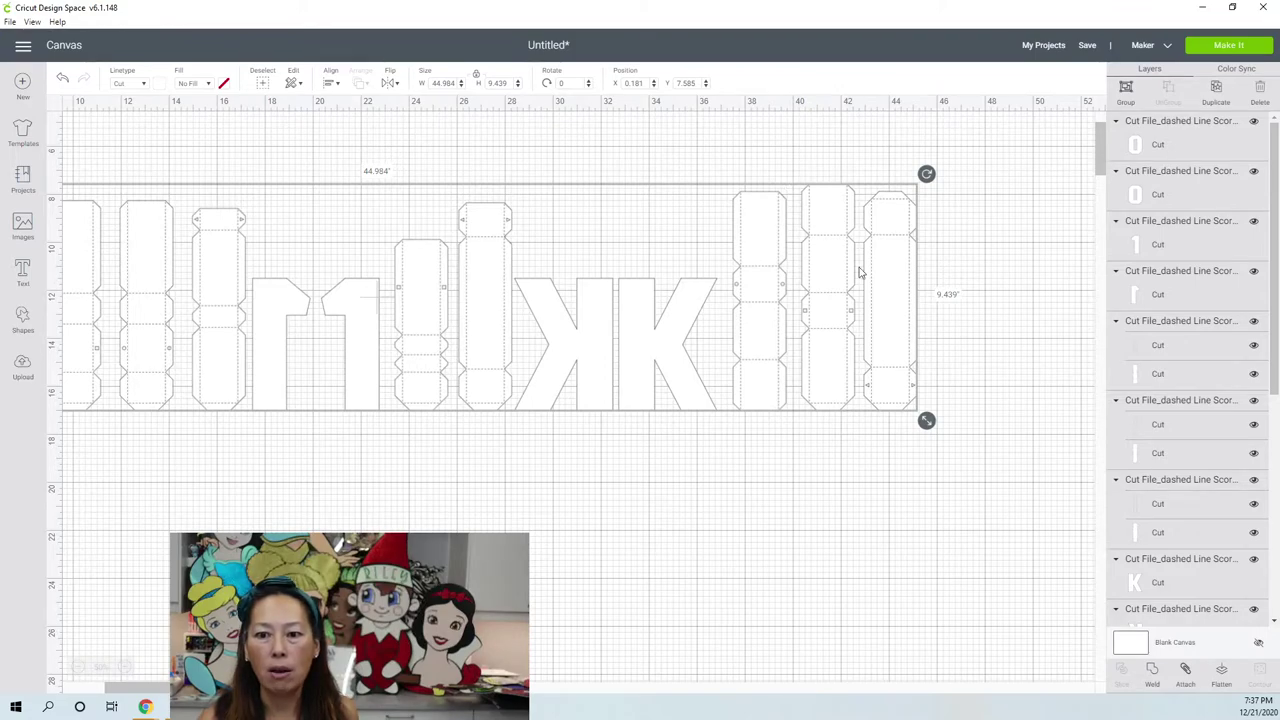
left_click(495, 84)
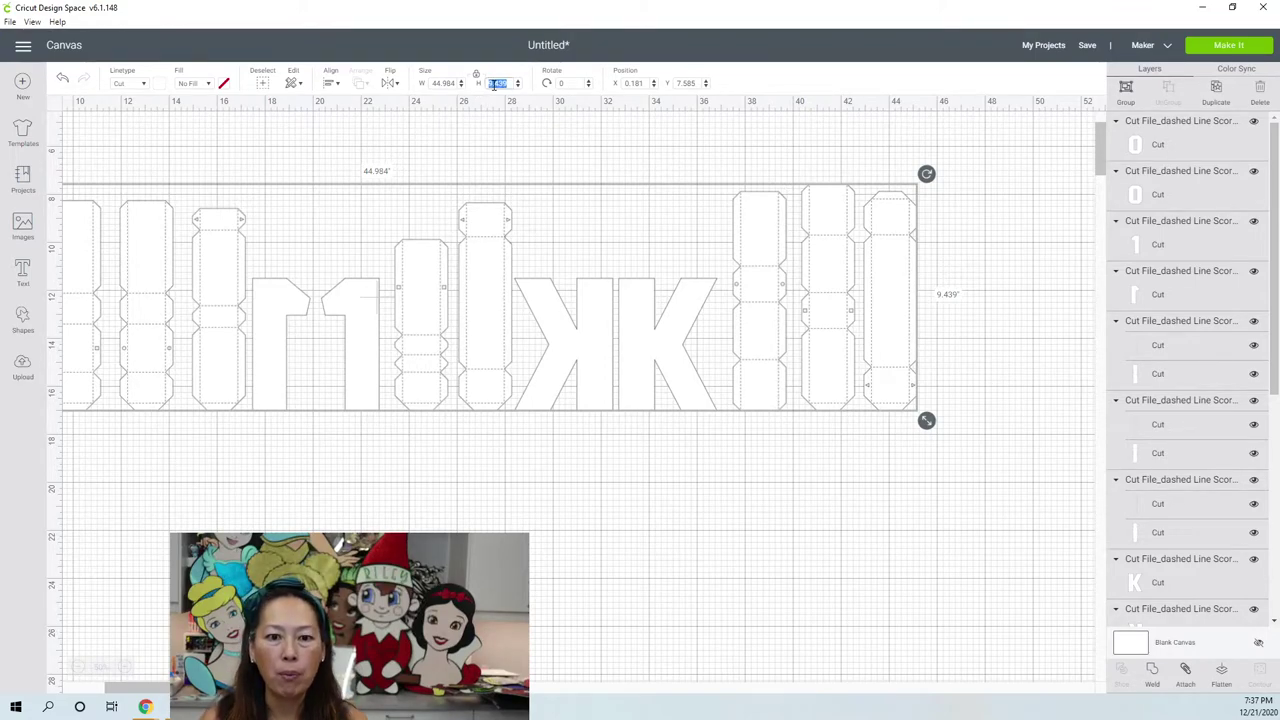
type("11.5")
key("Tab")
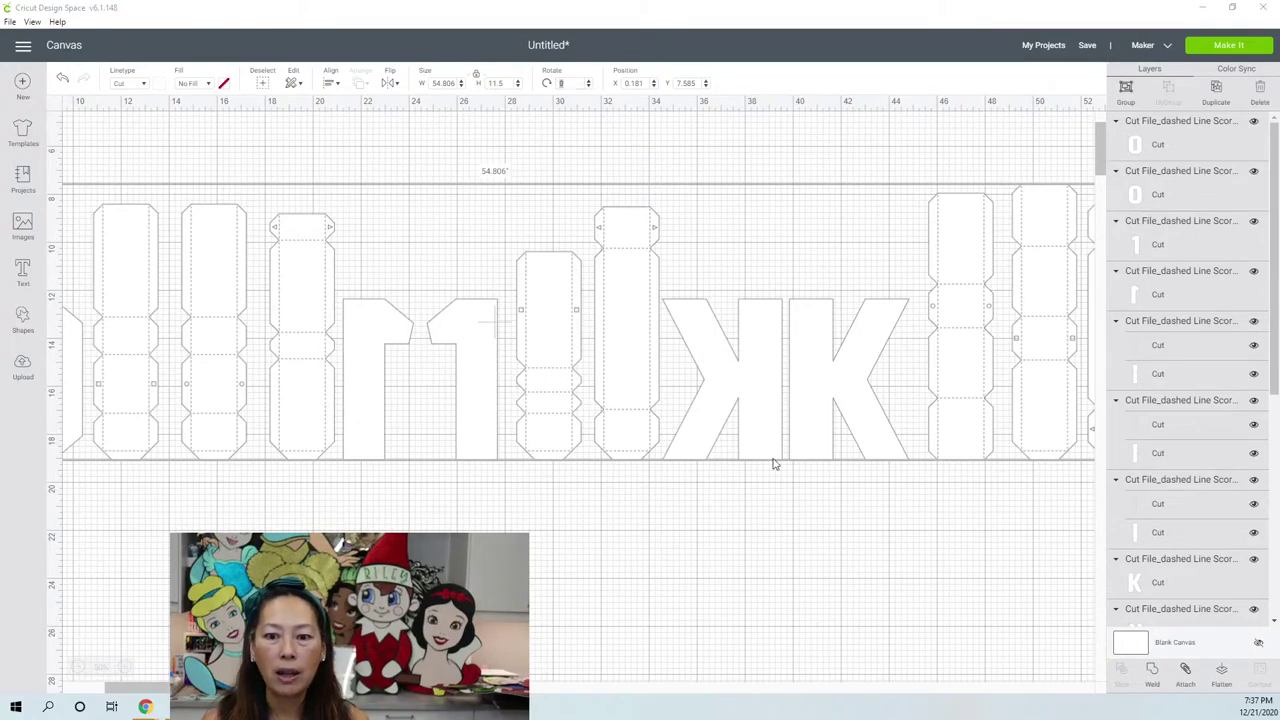
- Check the sizes of the number 1 face and the second 0 face
left_click(756, 420)
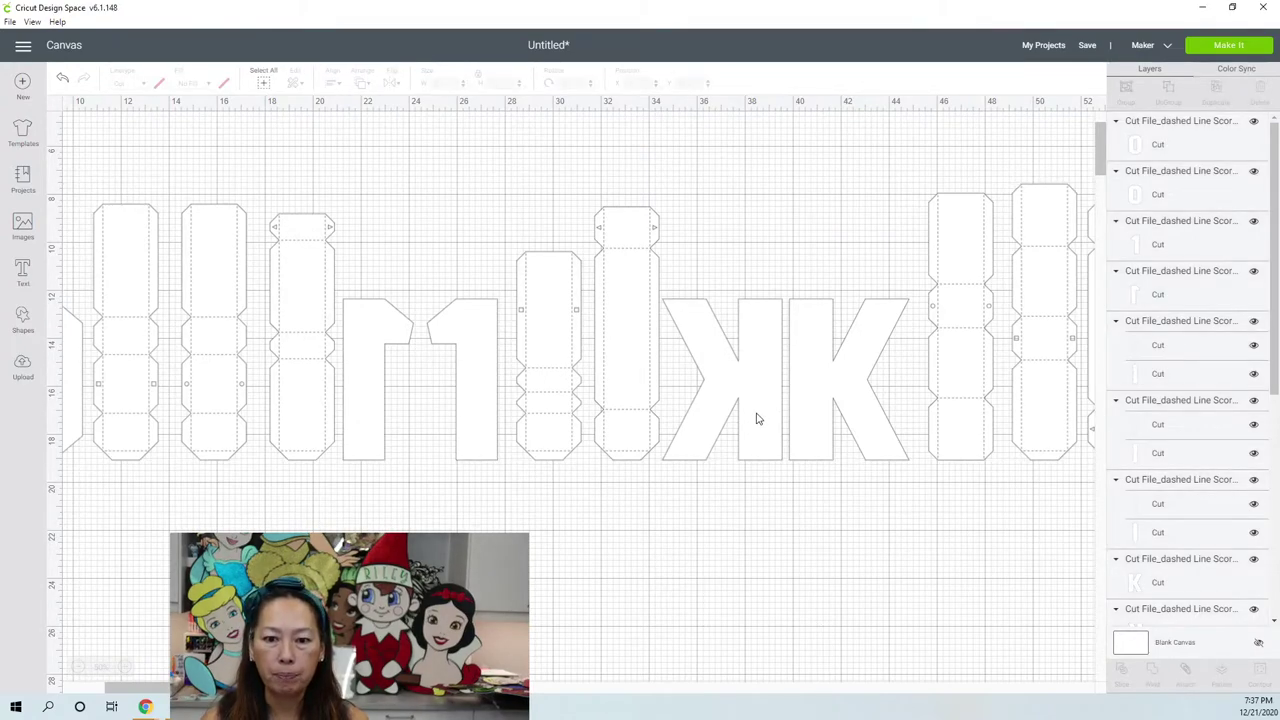
left_click(463, 398)
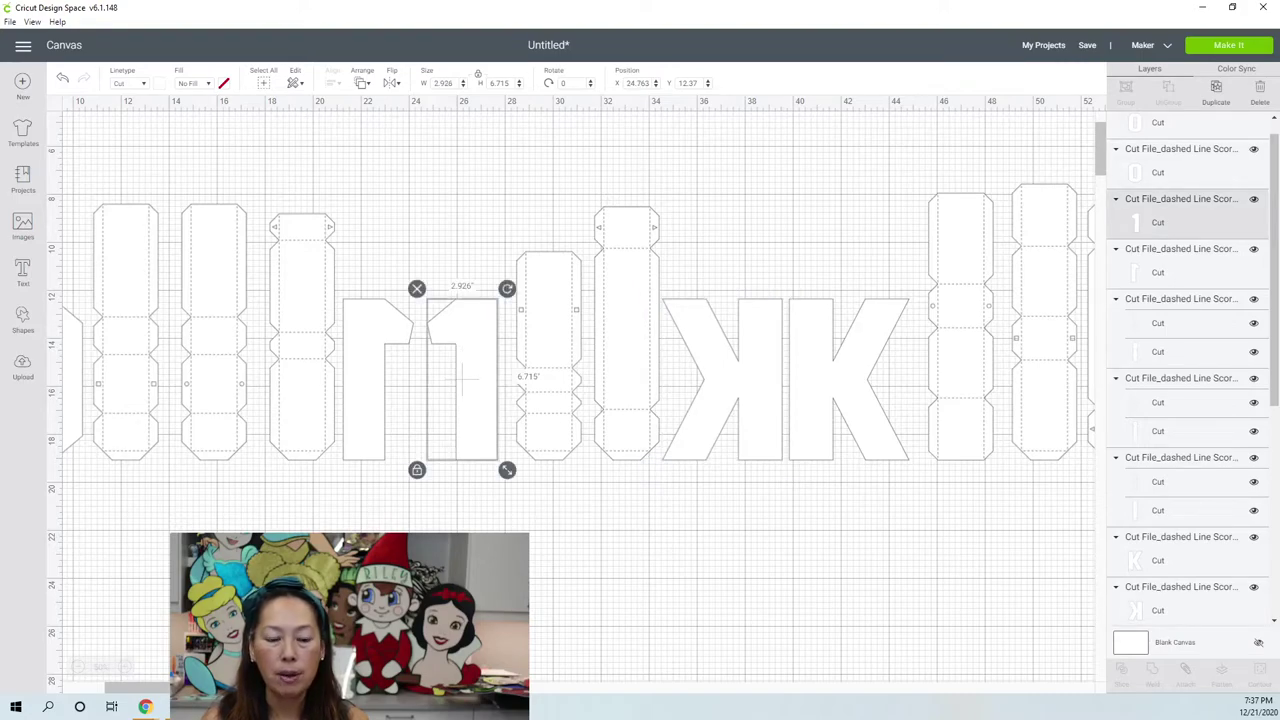
left_click(219, 490)
scroll(219, 490, "left", 3)
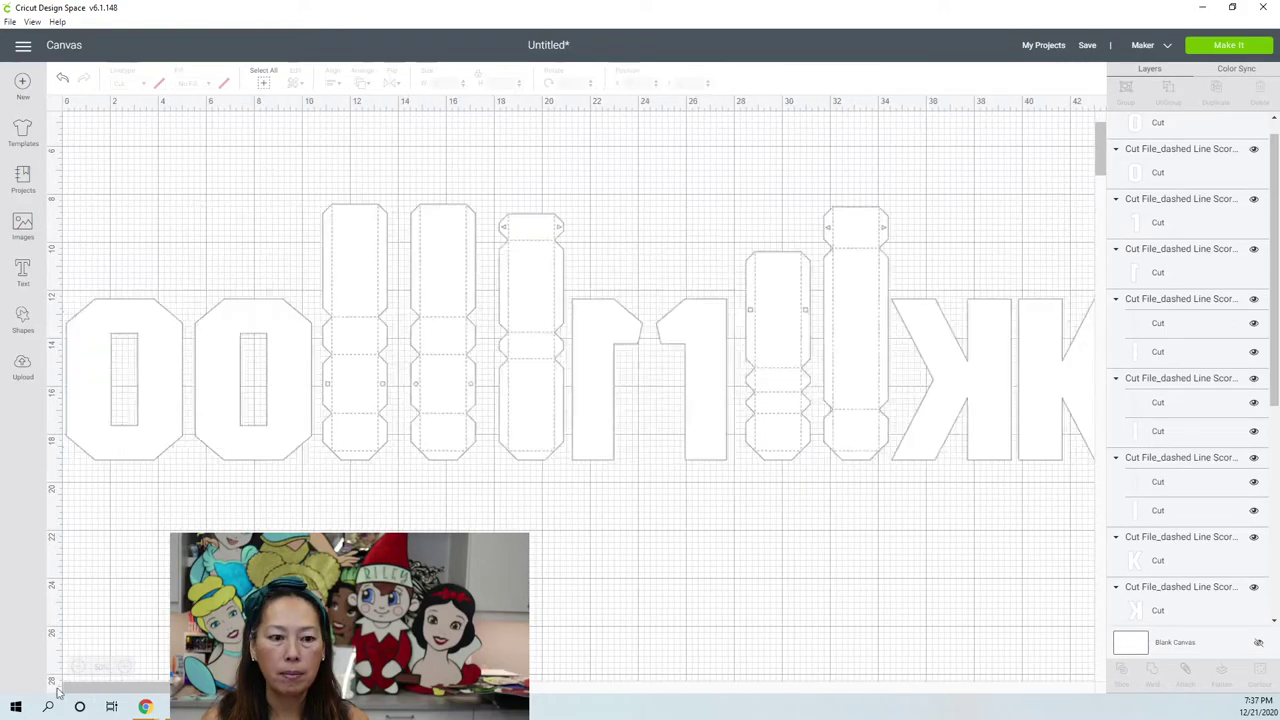
left_click(219, 411)
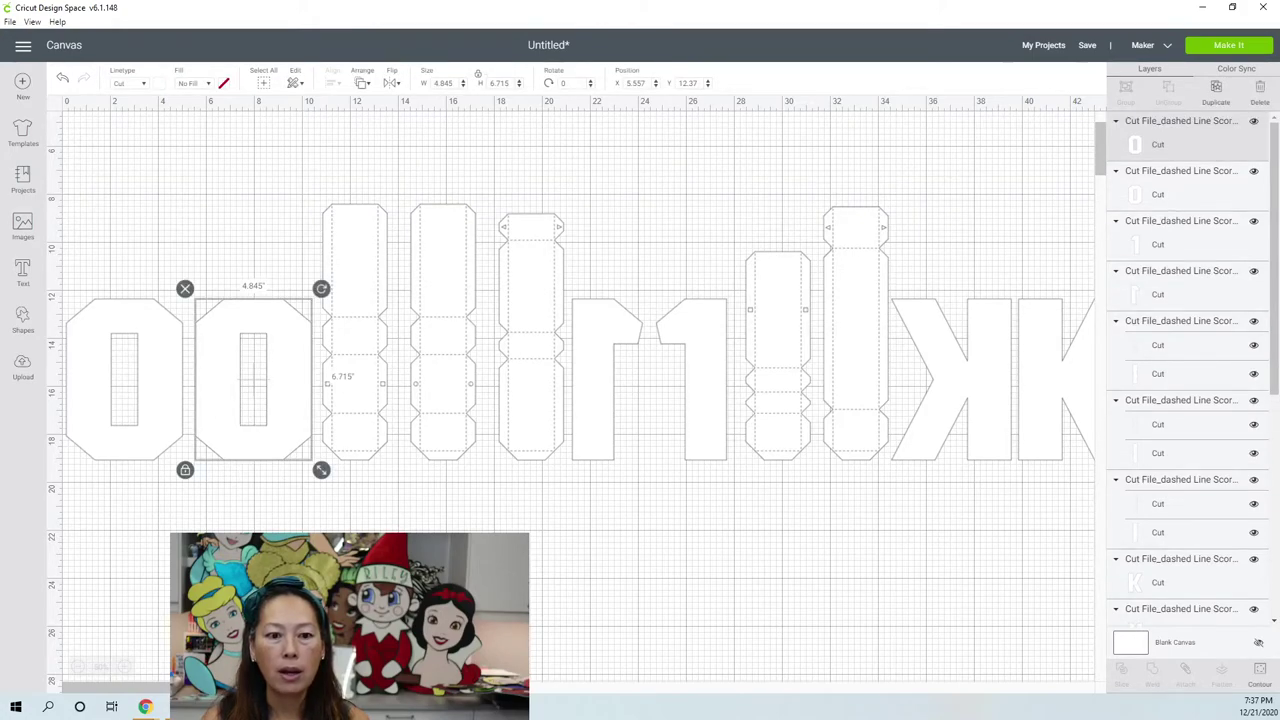
key("Escape")
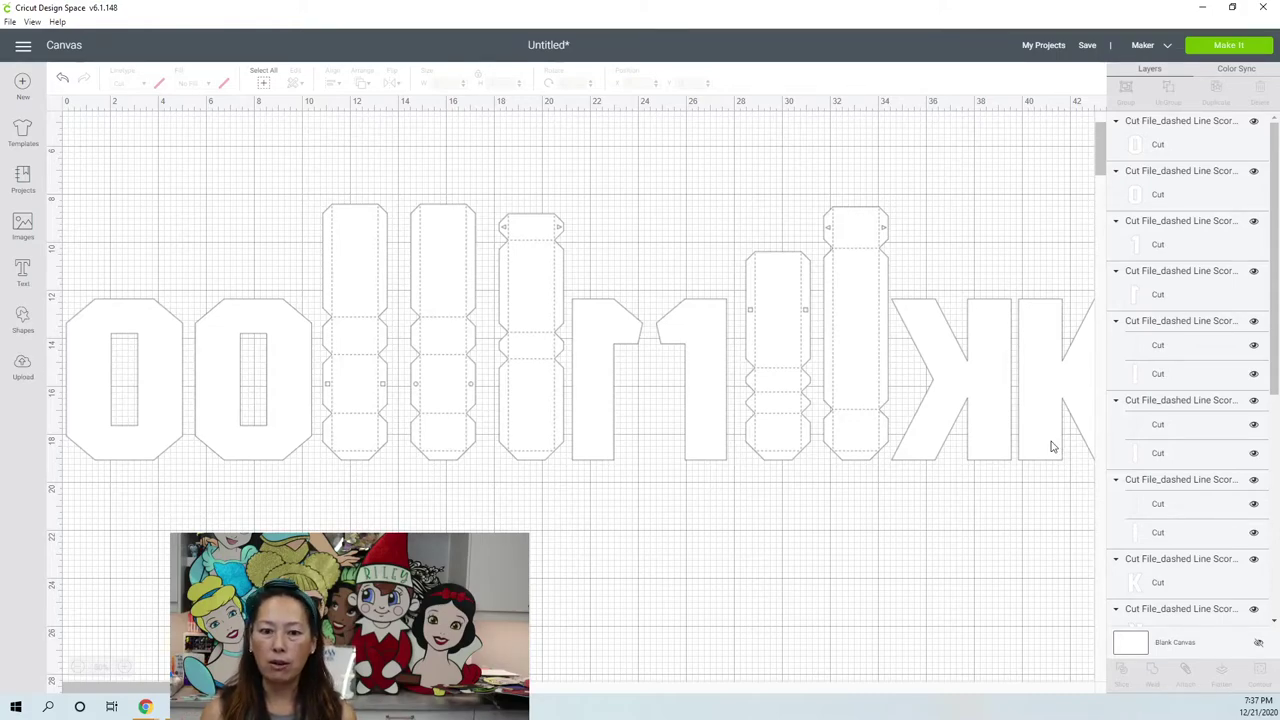
- Move the second 0 face slightly closer to the first at about X 5.28, level with it, and check the first 0's size
left_click(287, 403)
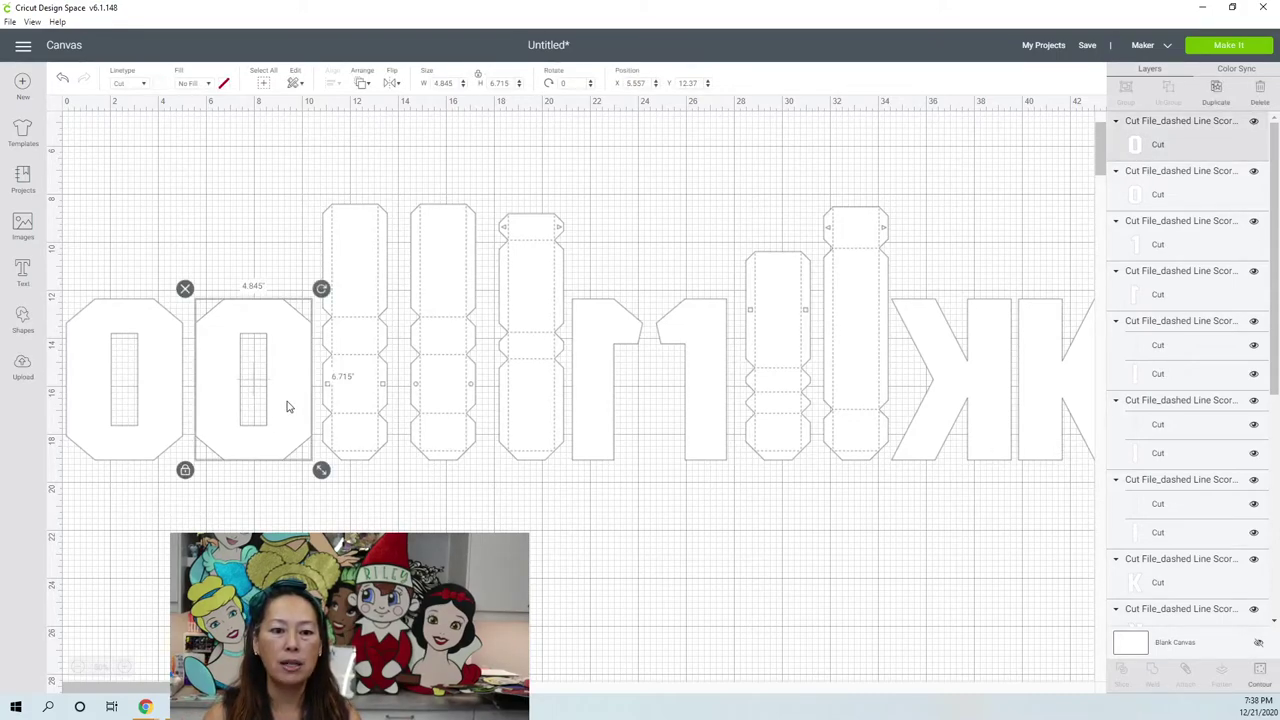
left_click_drag(287, 406, 283, 493)
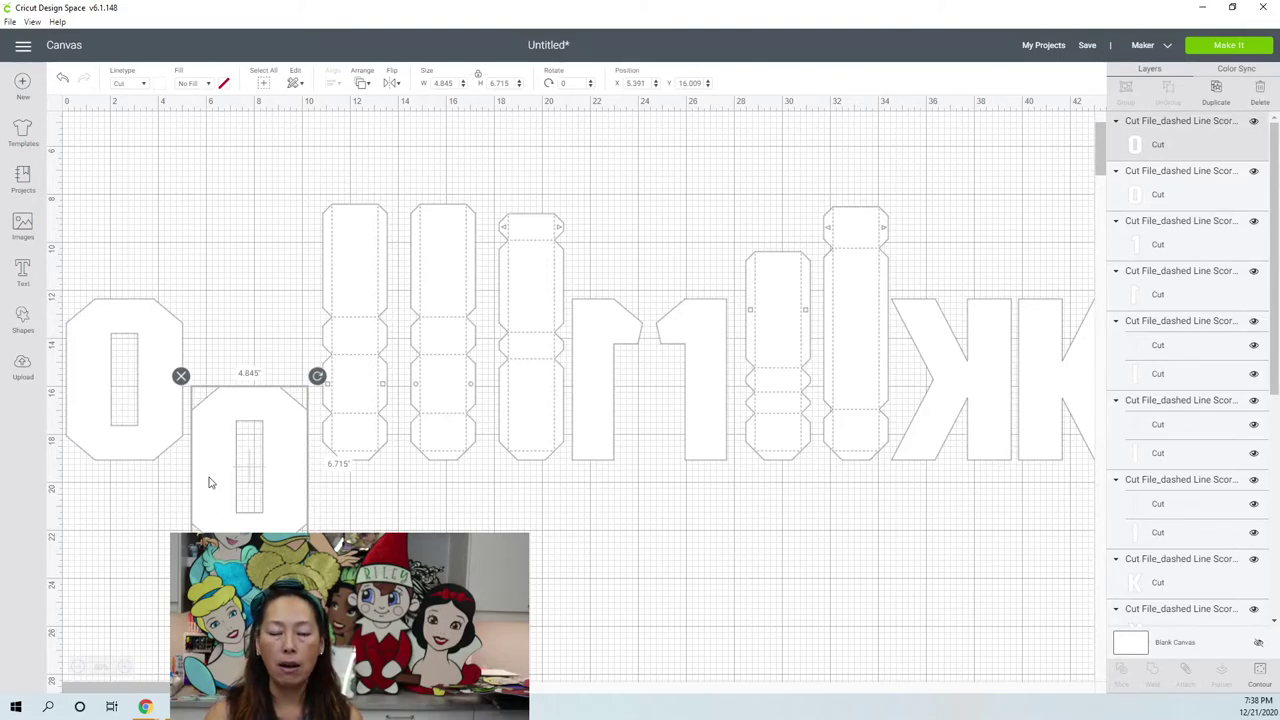
left_click_drag(283, 460, 280, 402)
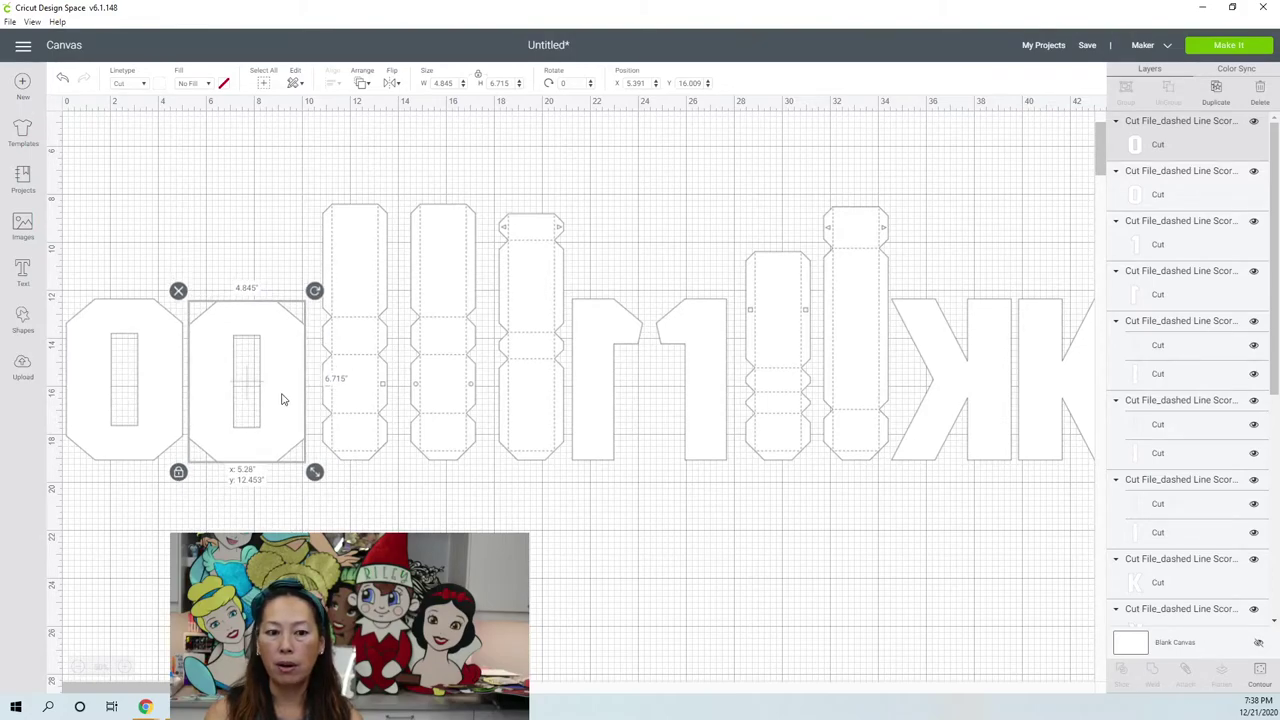
left_click(551, 553)
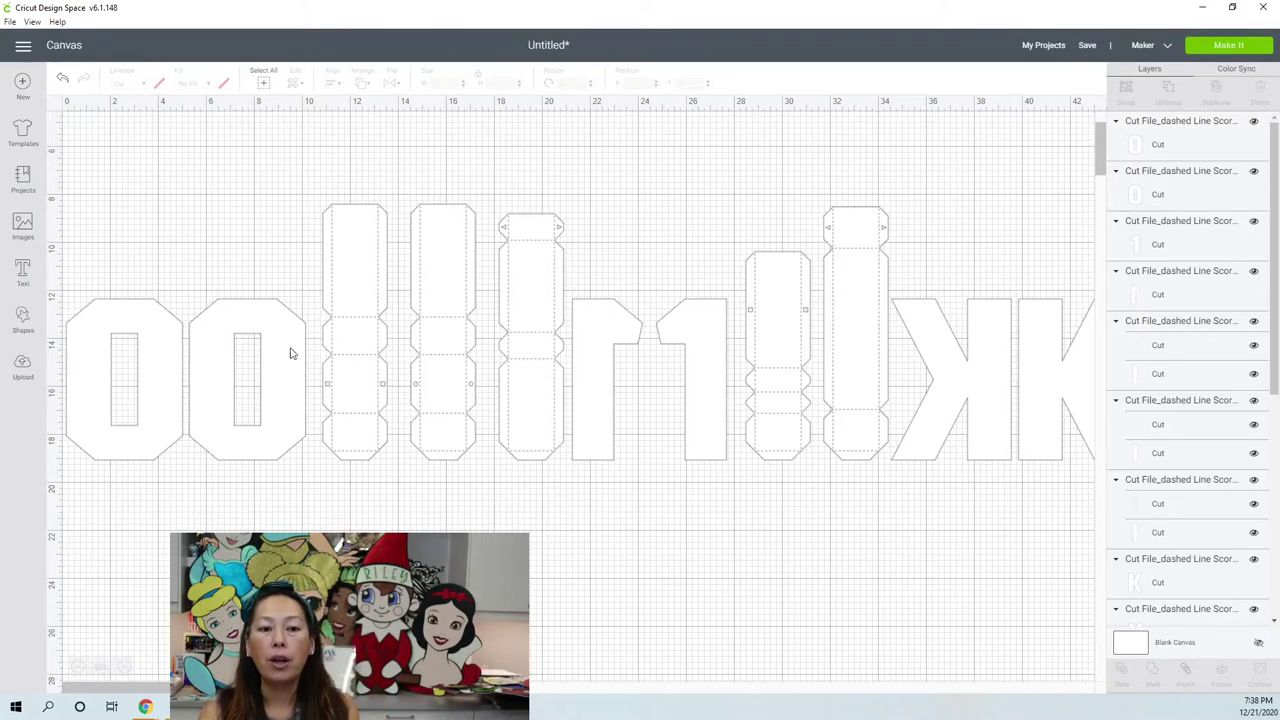
left_click(119, 392)
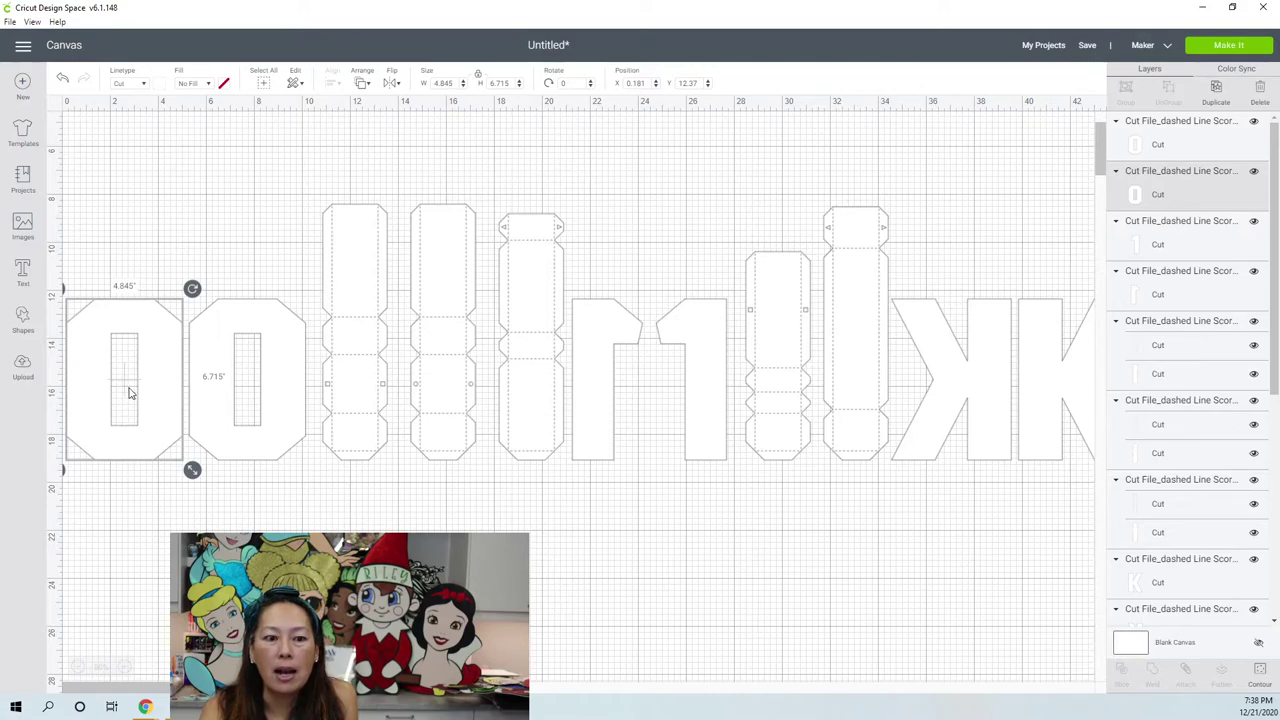
left_click(162, 242)
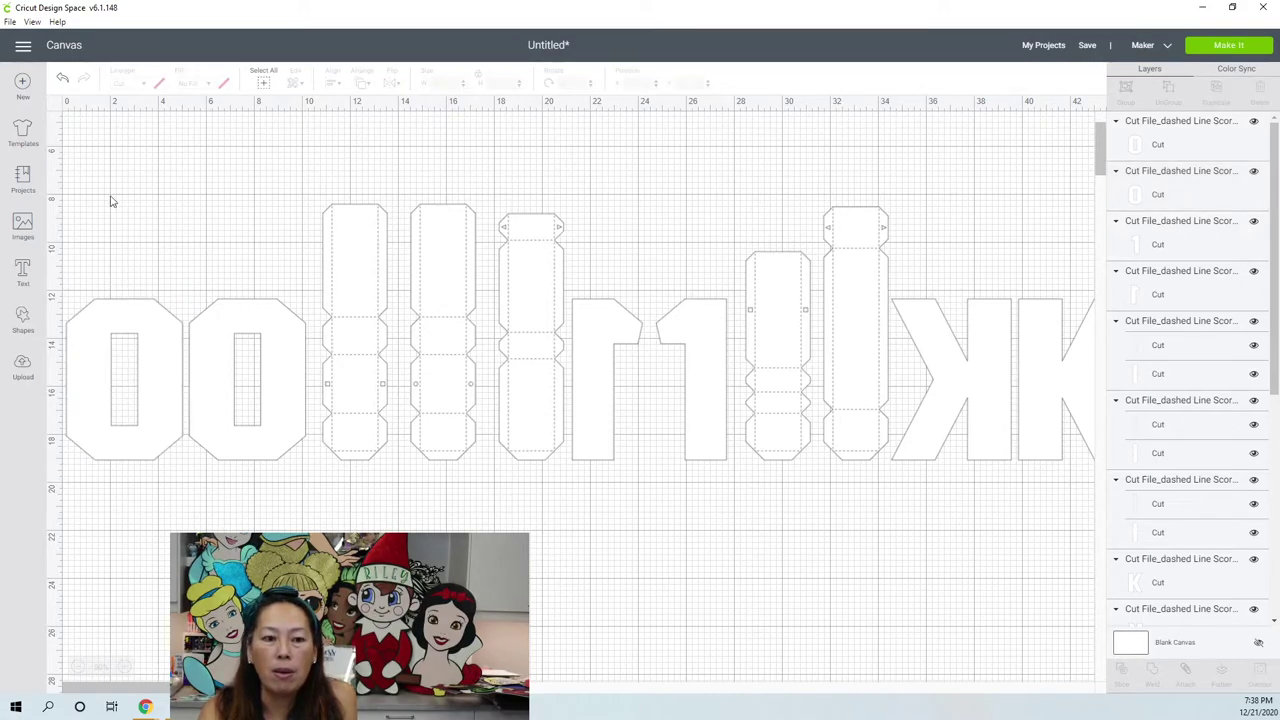
- Scale all faces and side strips together proportionally to an overall height of 9.5 inches
left_click_drag(105, 193, 1002, 436)
left_click(264, 84)
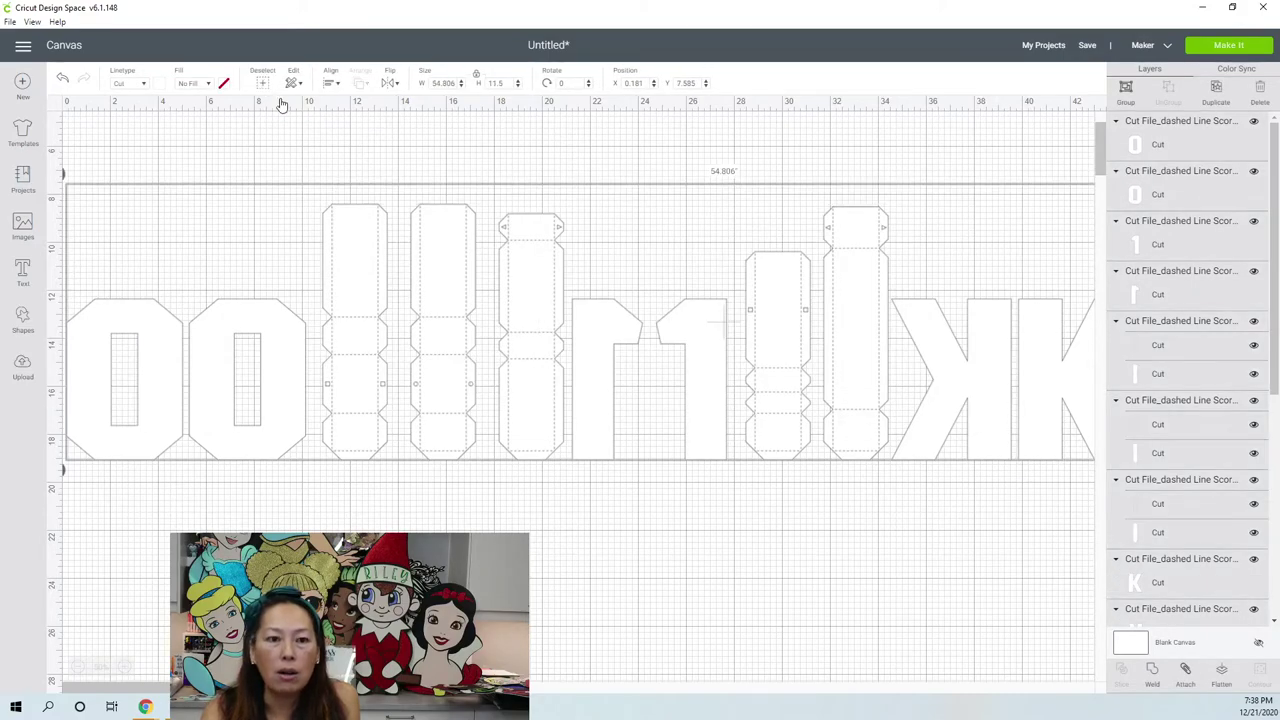
left_click(505, 83)
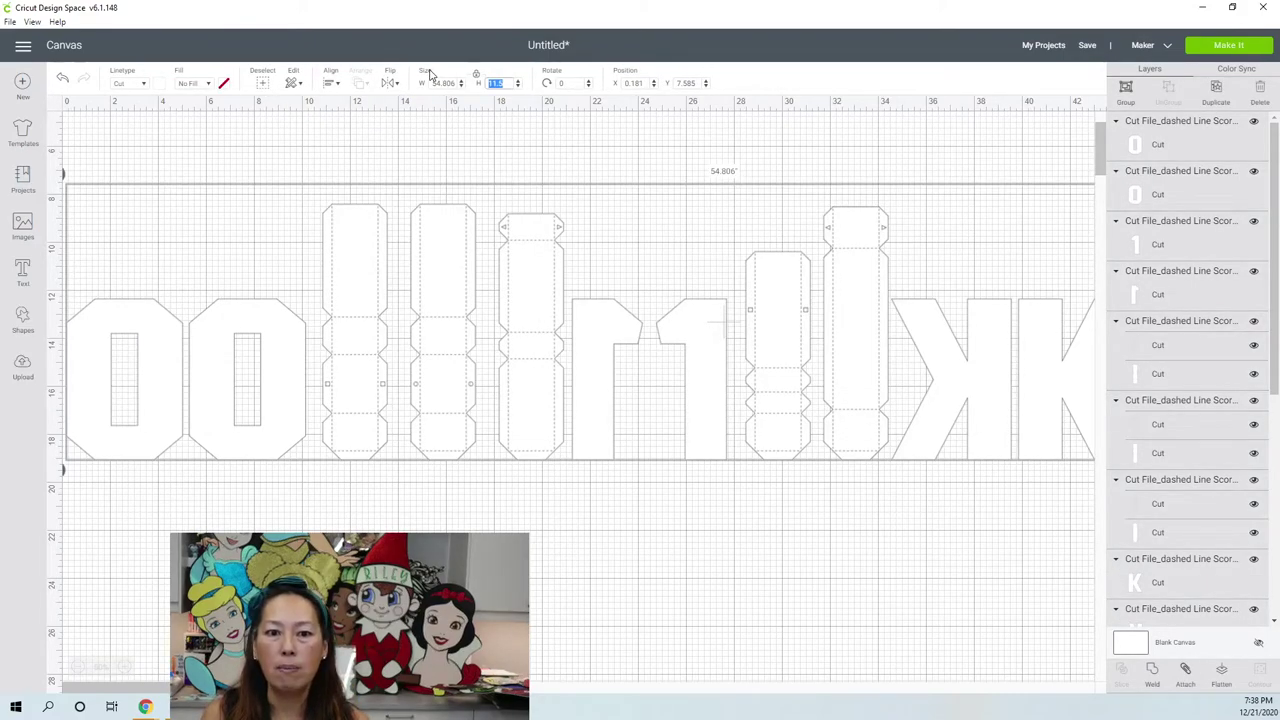
type("9.5")
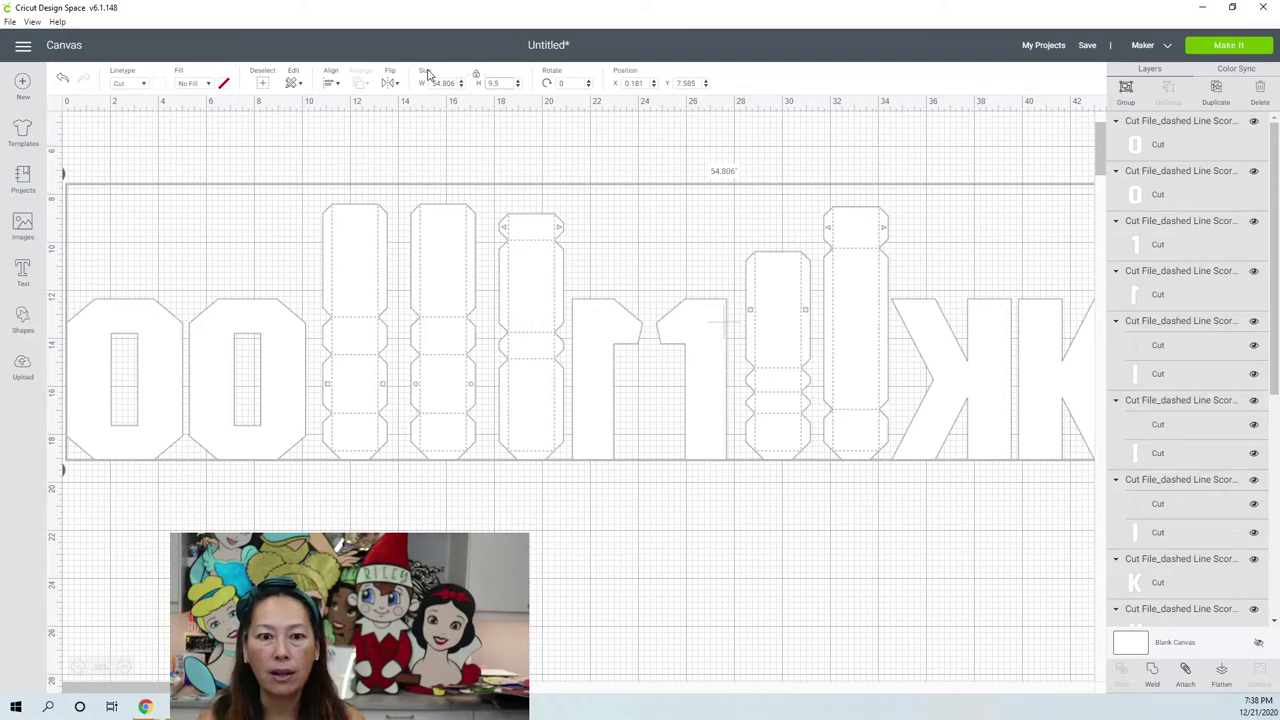
key("Tab")
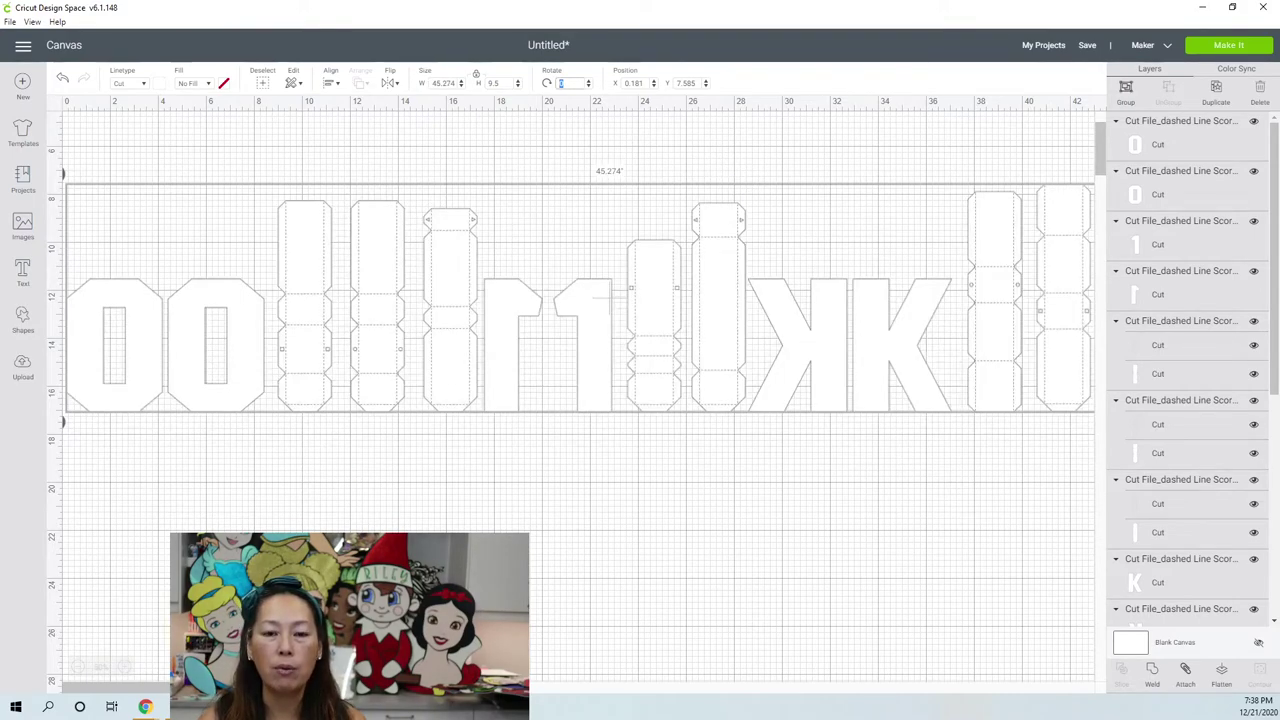
- Check the second 0 face's size and scale all faces and side strips together proportionally to an overall height of 8.75 inches
left_click(197, 353)
left_click(191, 348)
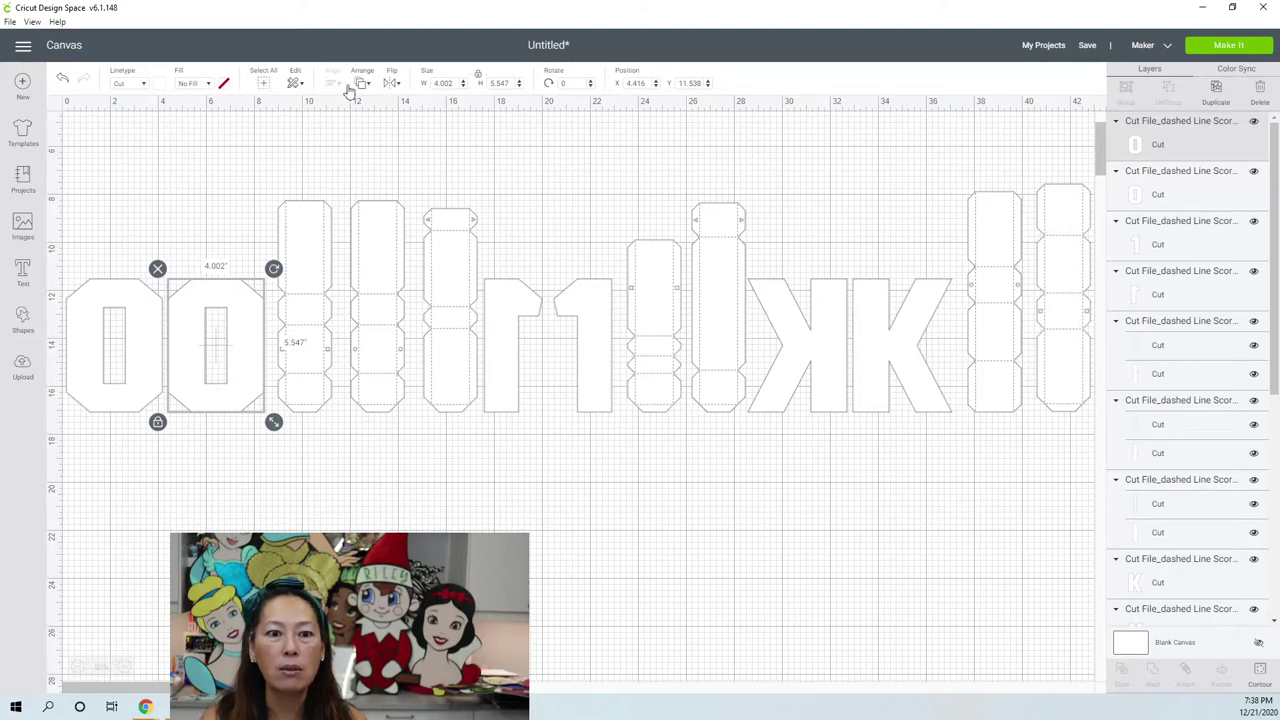
left_click(263, 83)
left_click(494, 83)
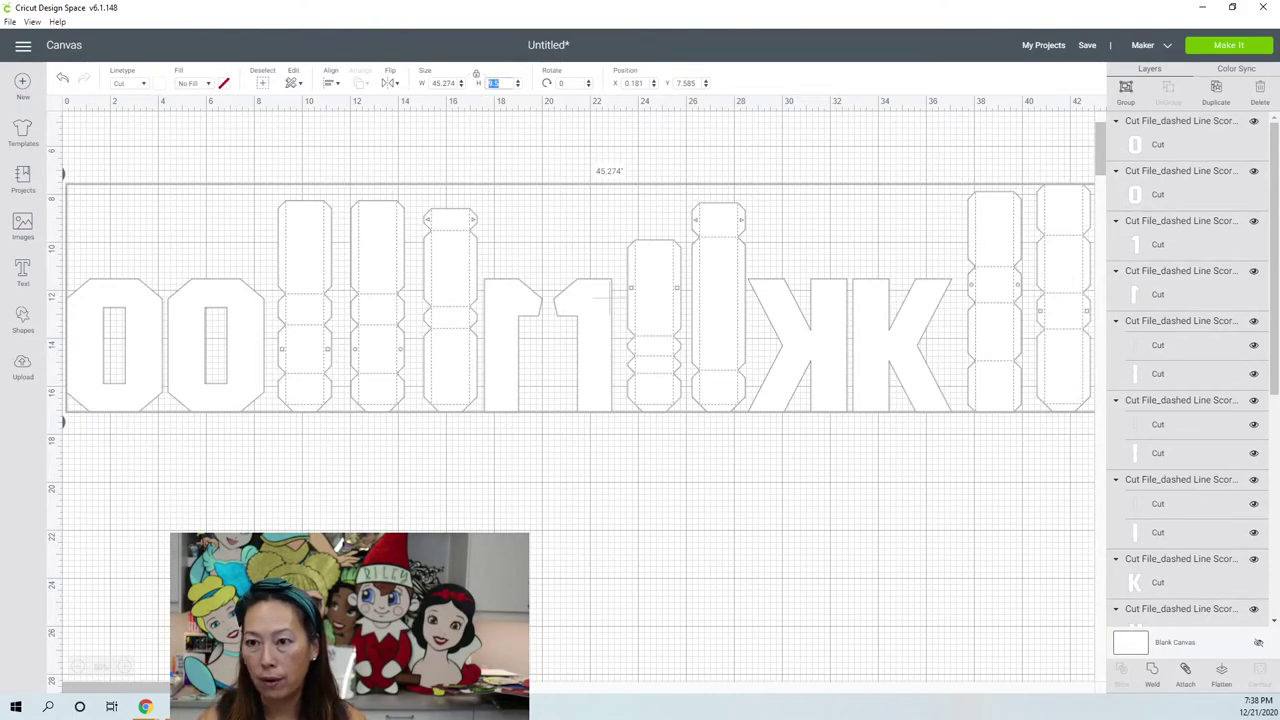
type("8.75")
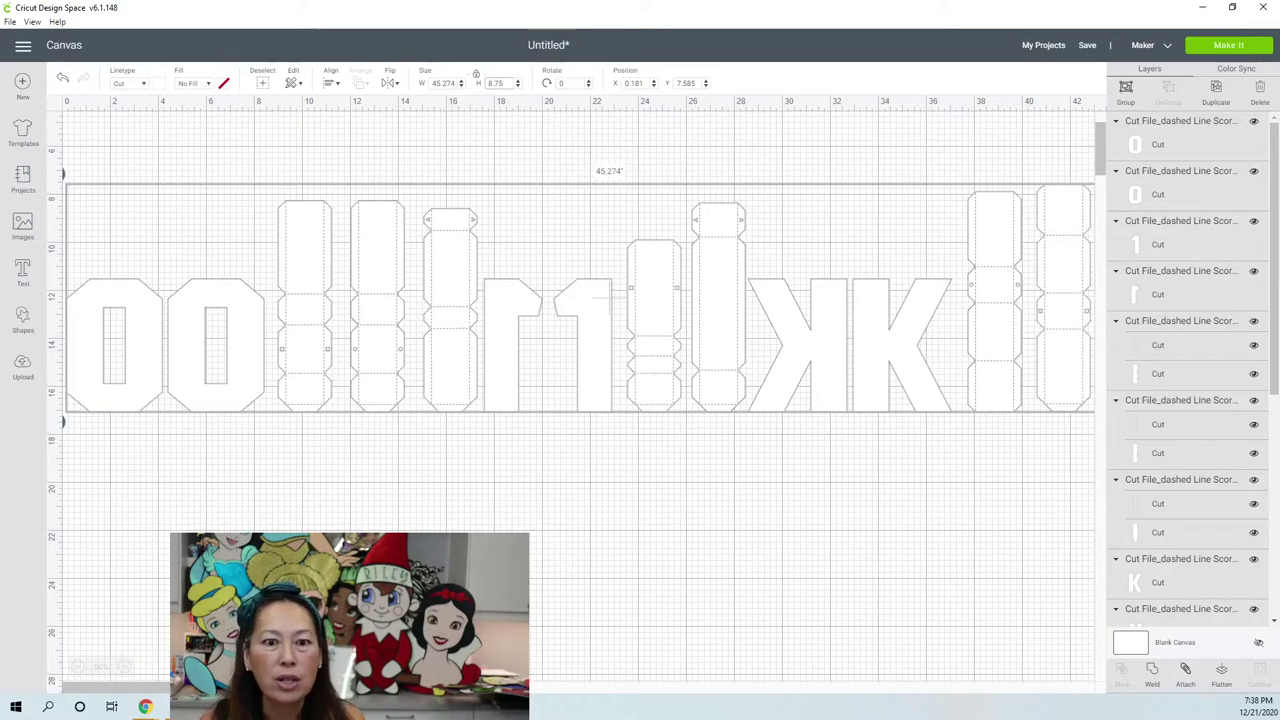
key("Tab")
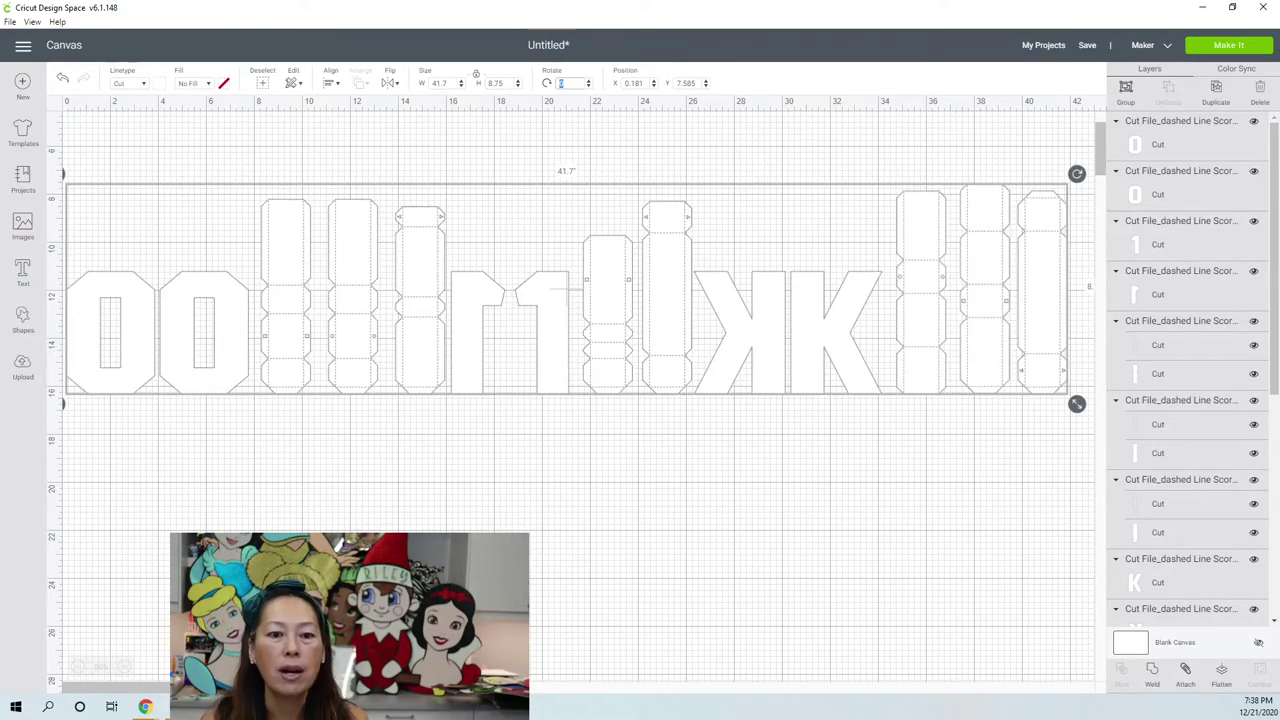
- Check the size of the 0 faces and scale all faces and side strips together proportionally to an overall height of 11.5 inches
left_click(116, 348)
left_click(213, 340)
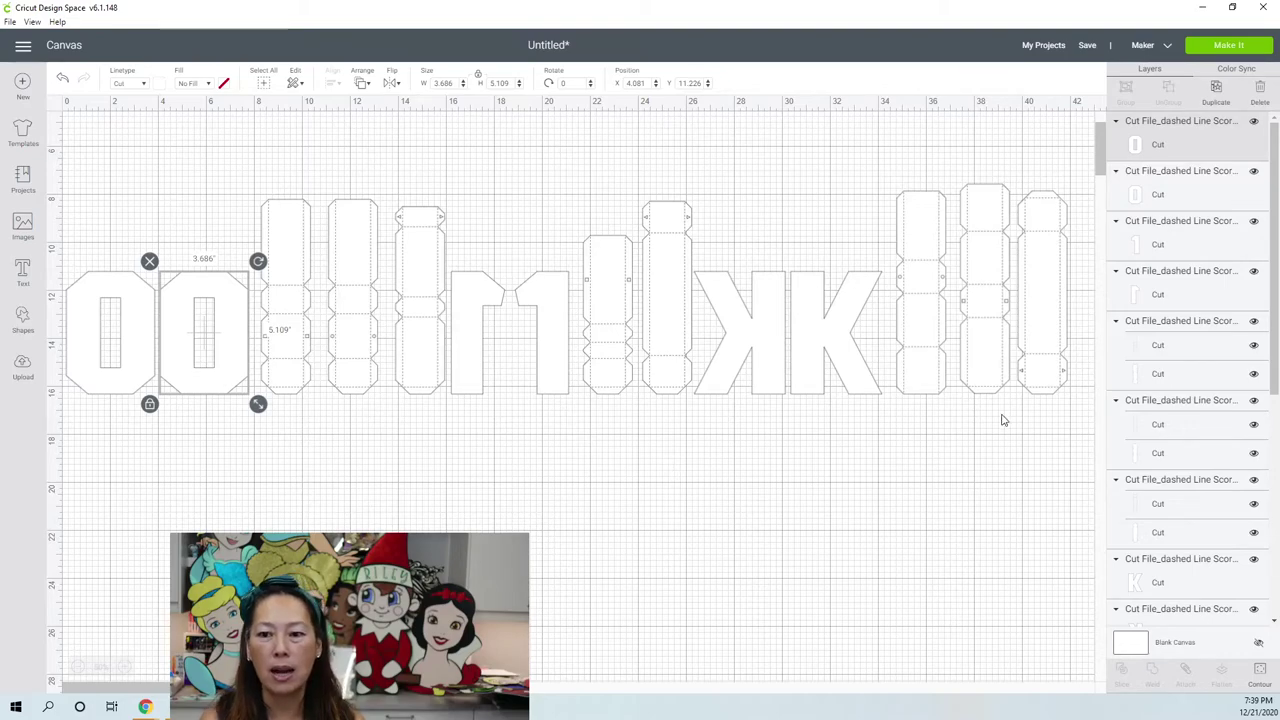
left_click_drag(1072, 430, 60, 205)
left_click(508, 84)
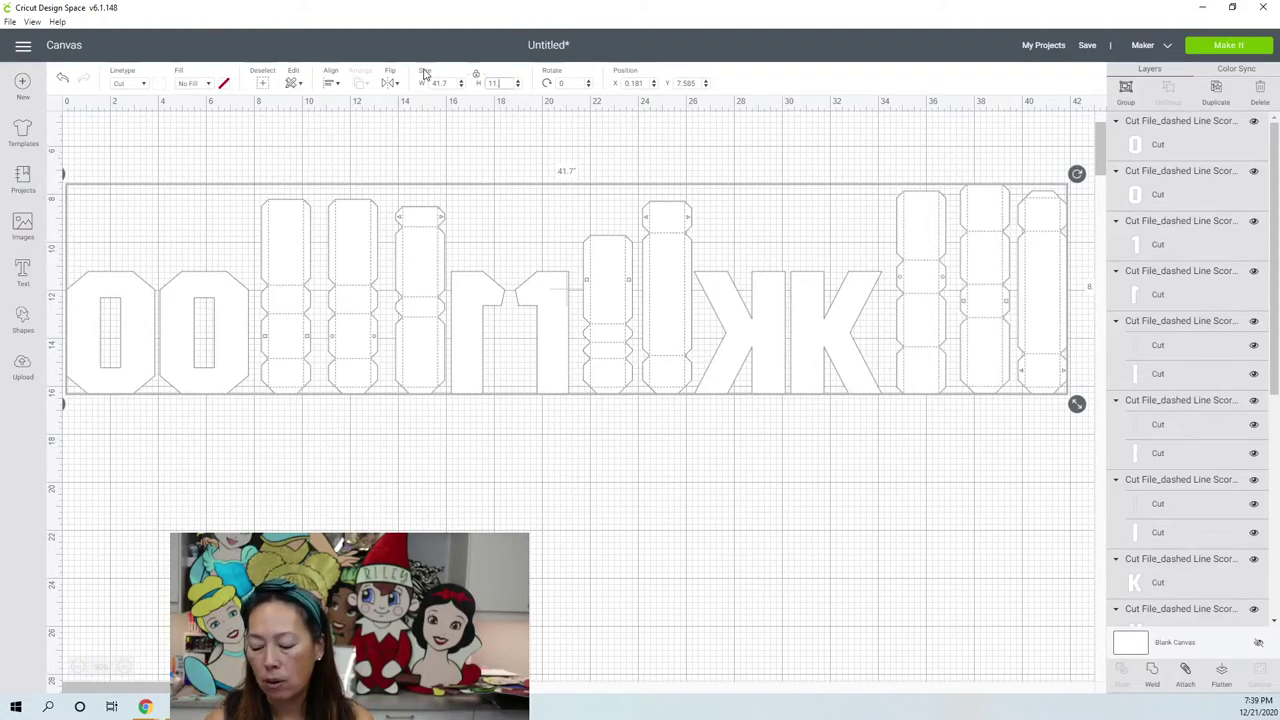
key("Tab")
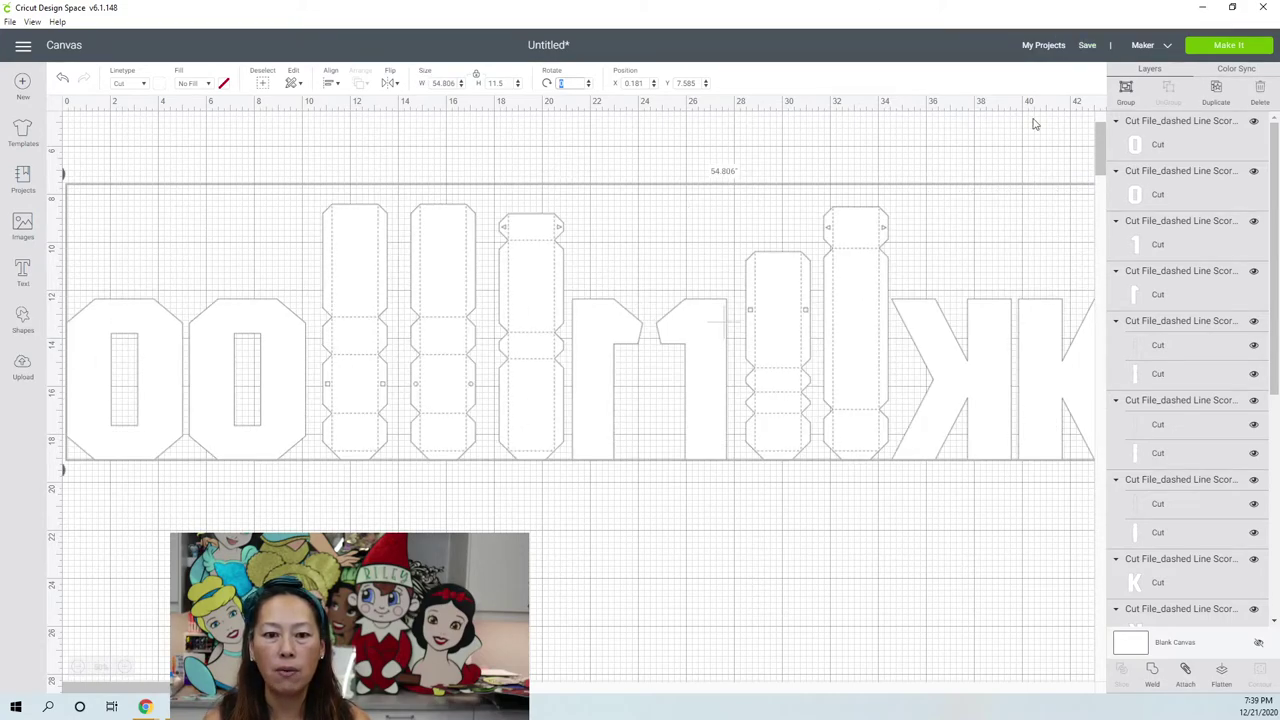
- Save the project under the name "10k 11.5 inches"
left_click(1087, 46)
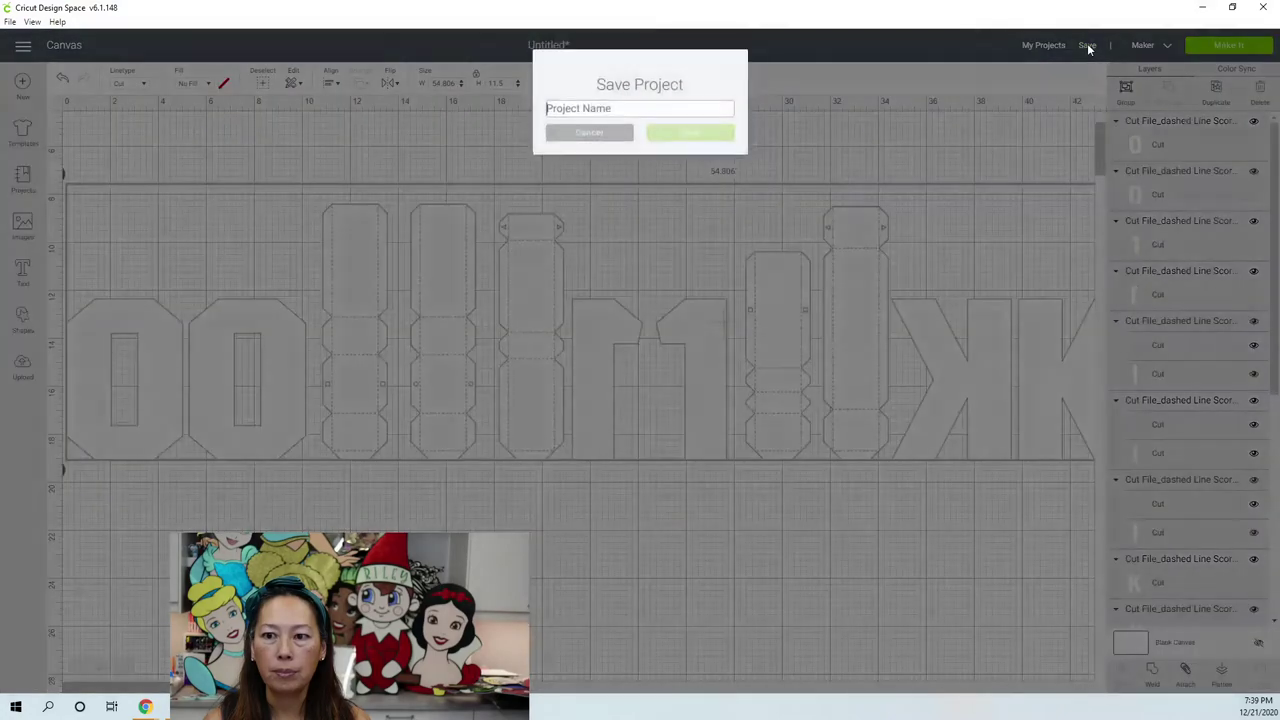
type("10k 11.5 in")
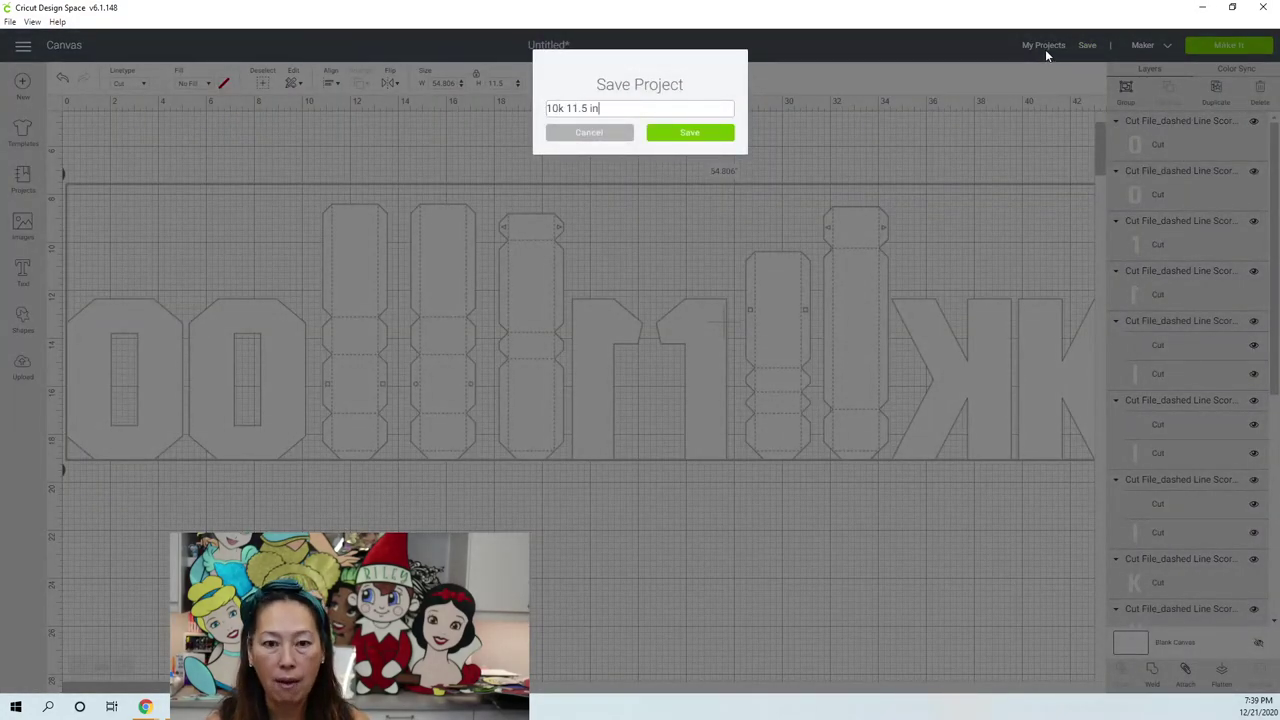
type("ches")
key("Return")
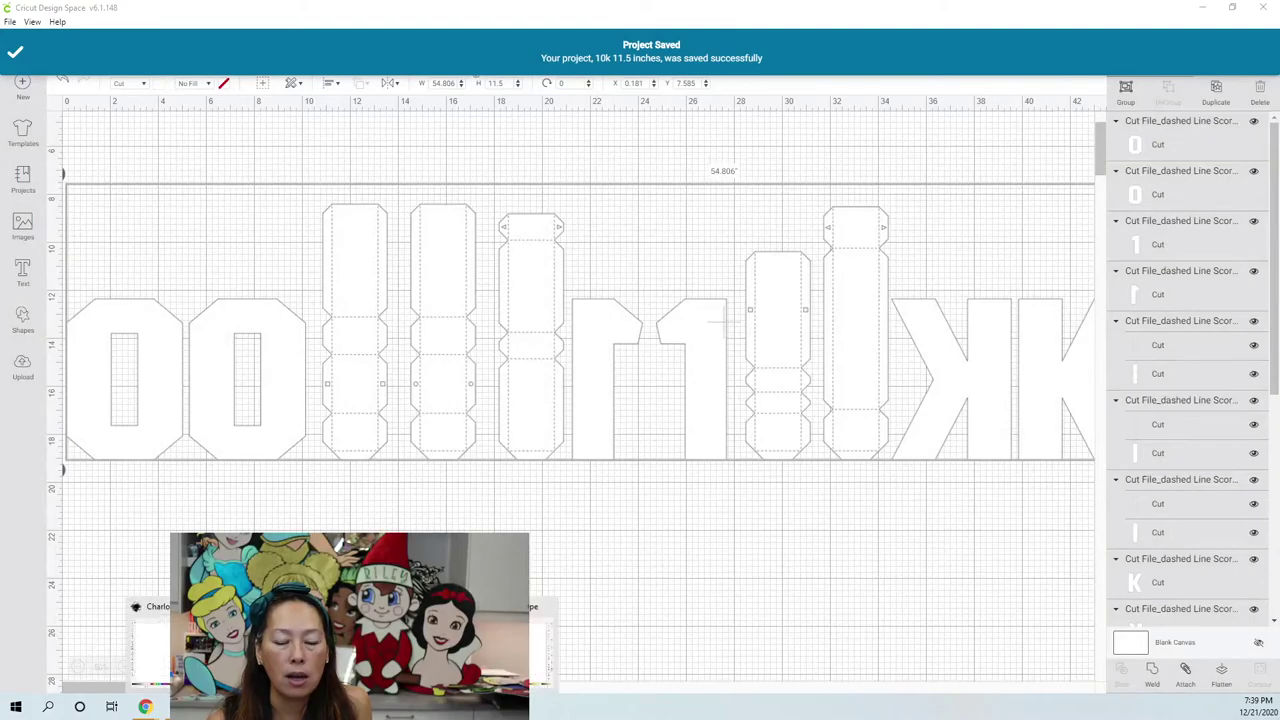
- Switch to Inkscape and create a new blank document in a maximized window
left_click(340, 650)
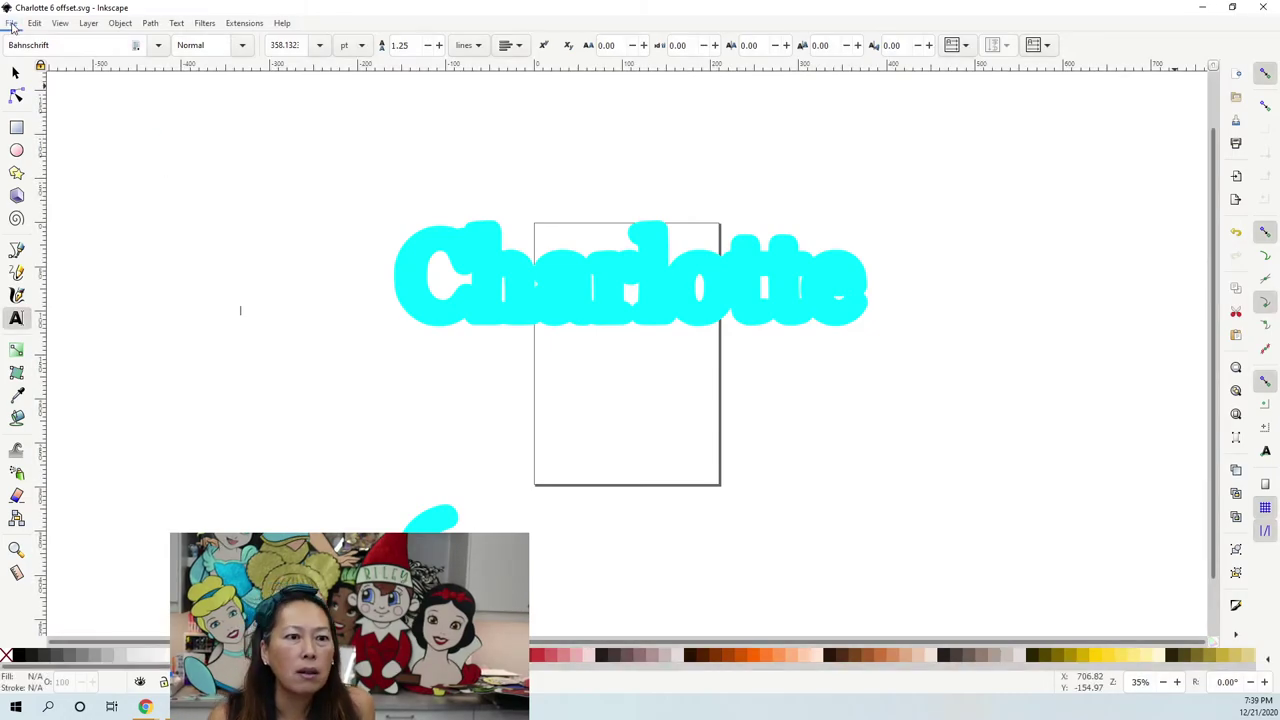
left_click(11, 23)
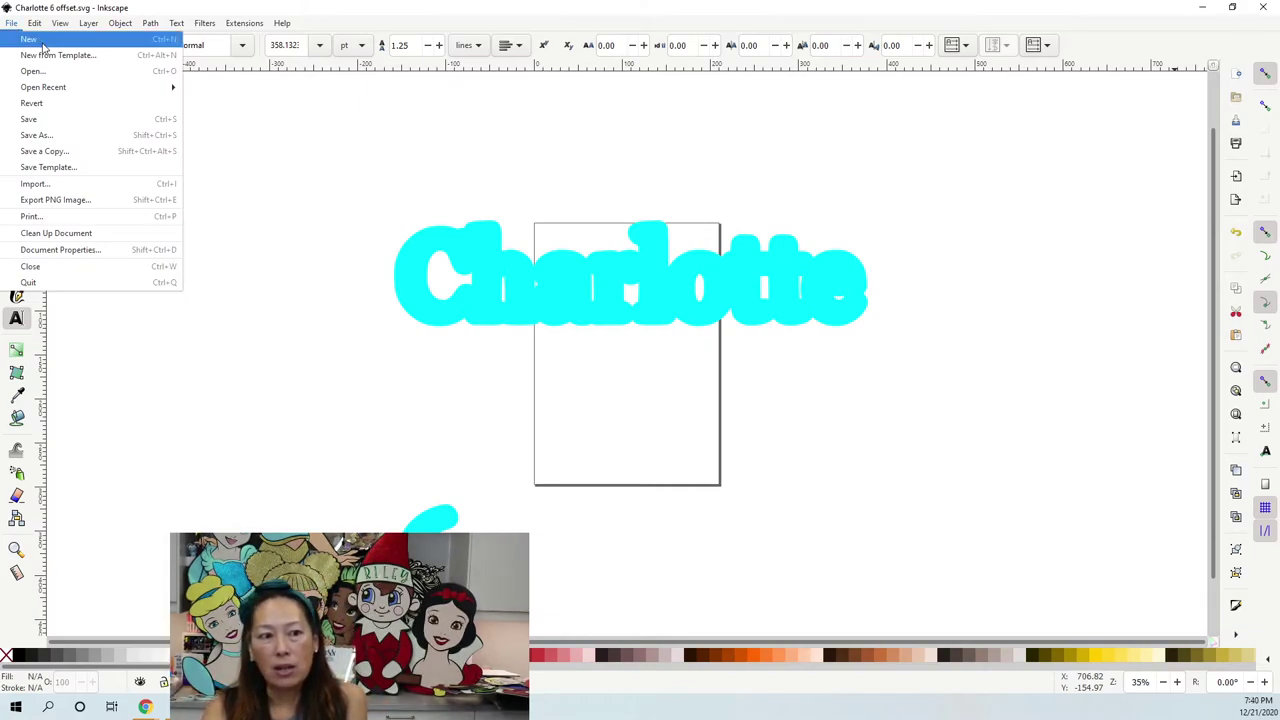
key("Escape")
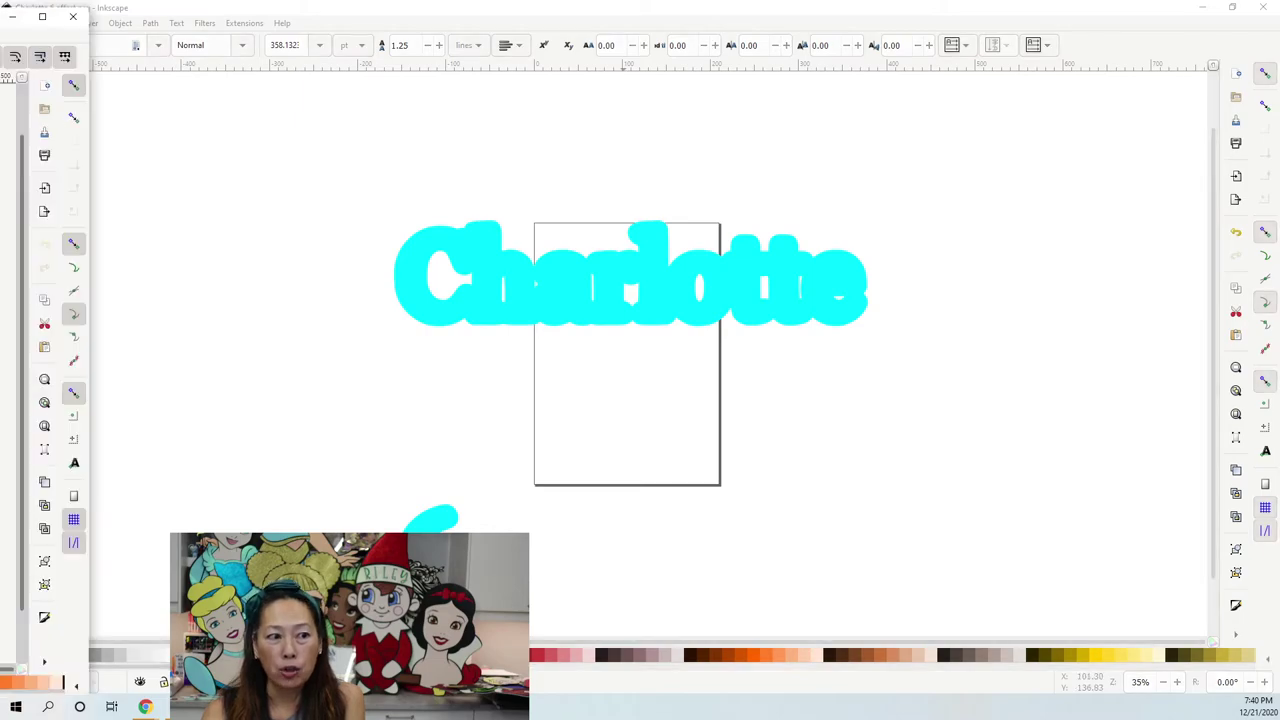
left_click_drag(734, 23, 841, 22)
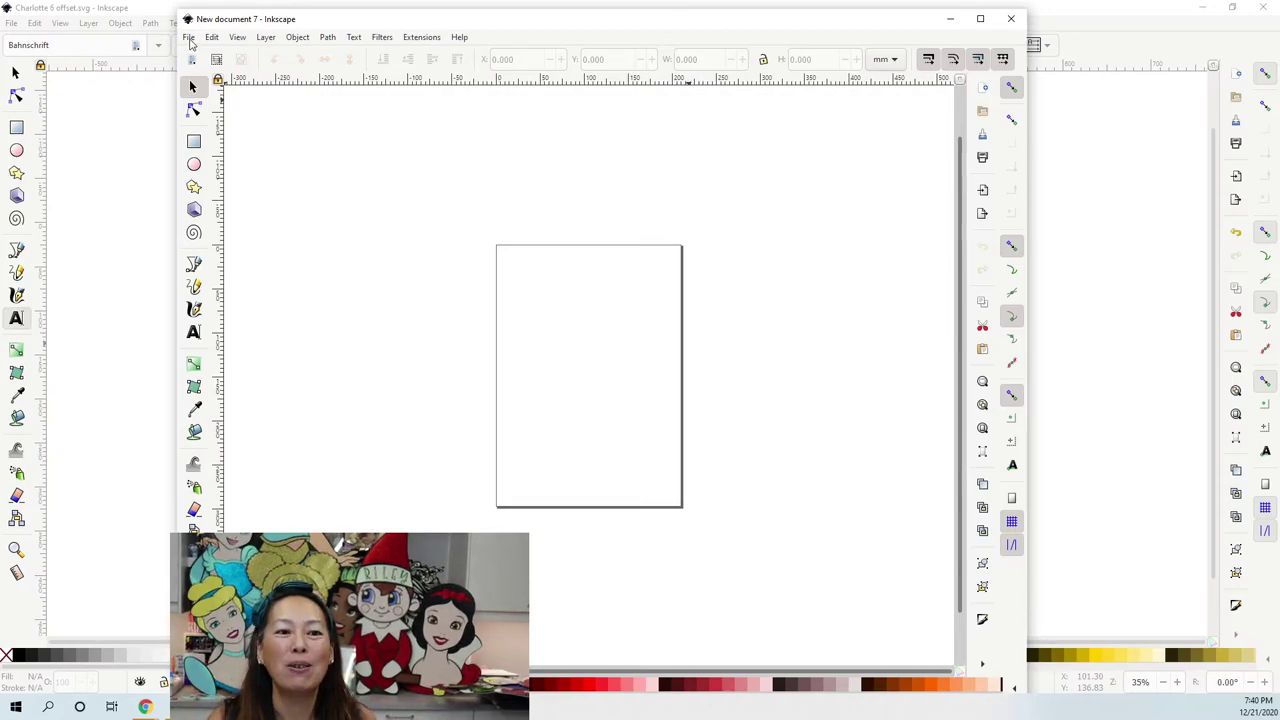
left_click(980, 18)
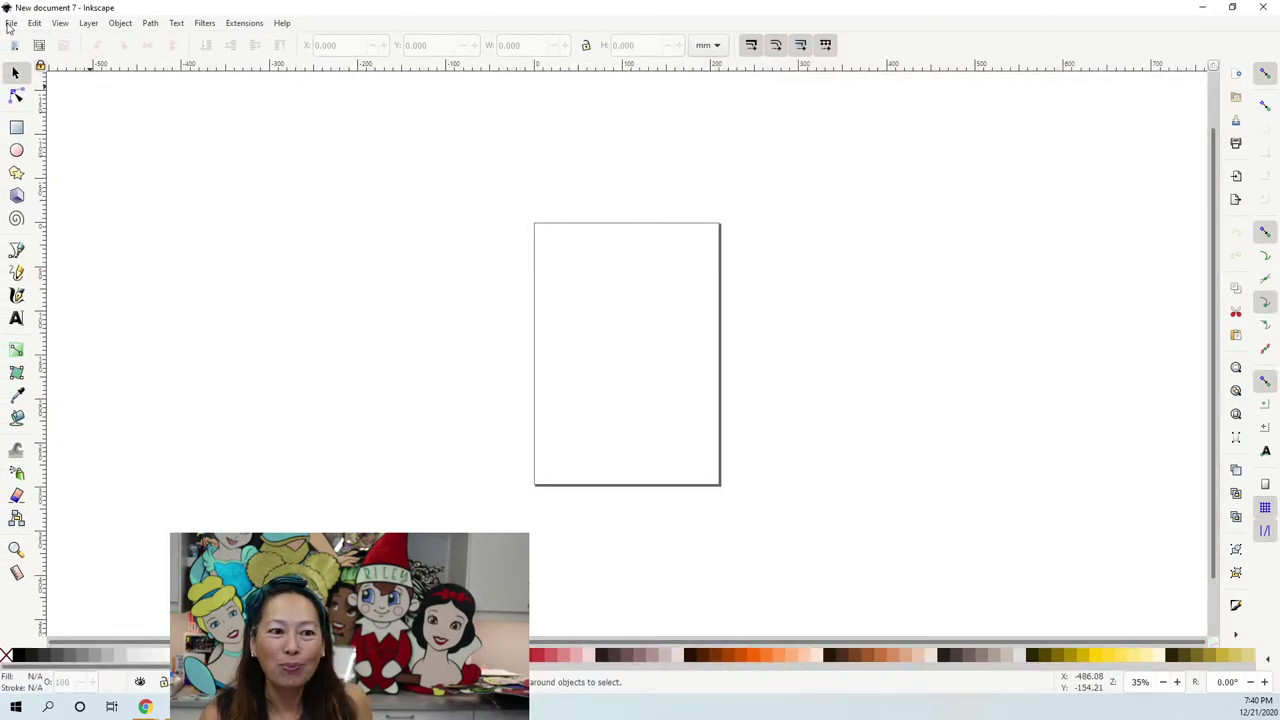
- Open the file "Cut File_Dashed Line Score_Square Number 0" from the Desktop and maximize its window
left_click(9, 23)
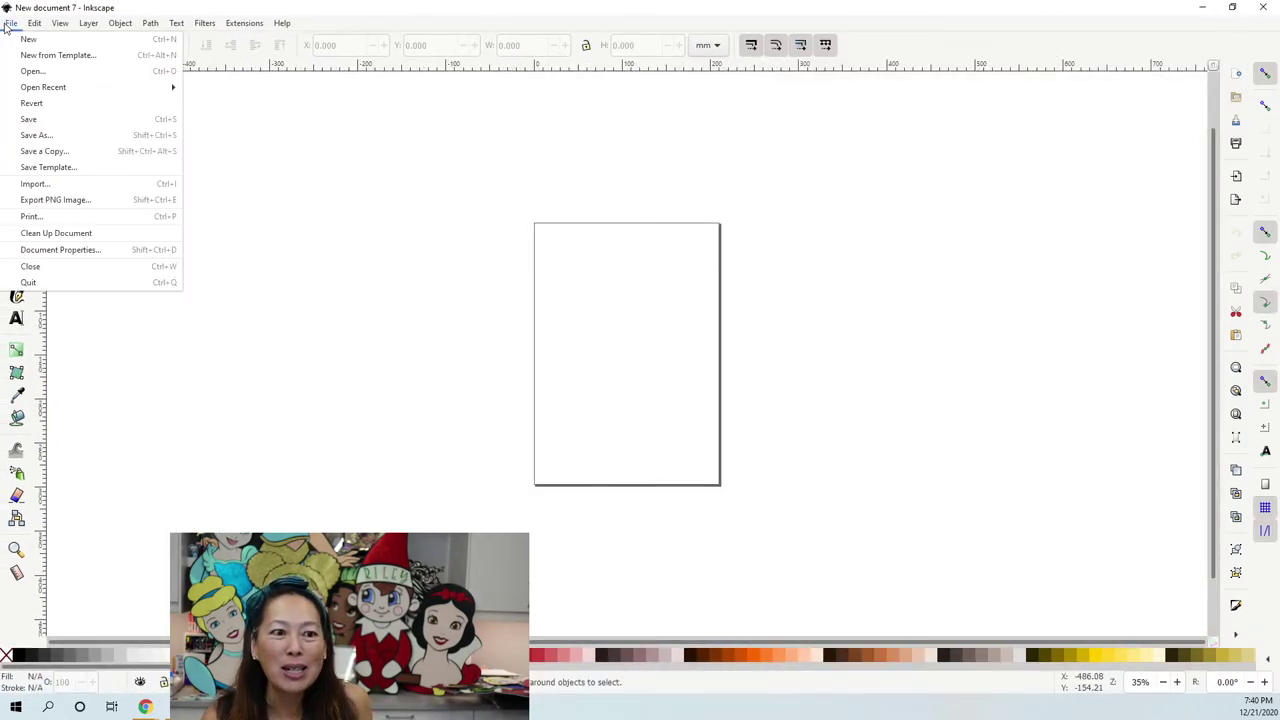
left_click(39, 71)
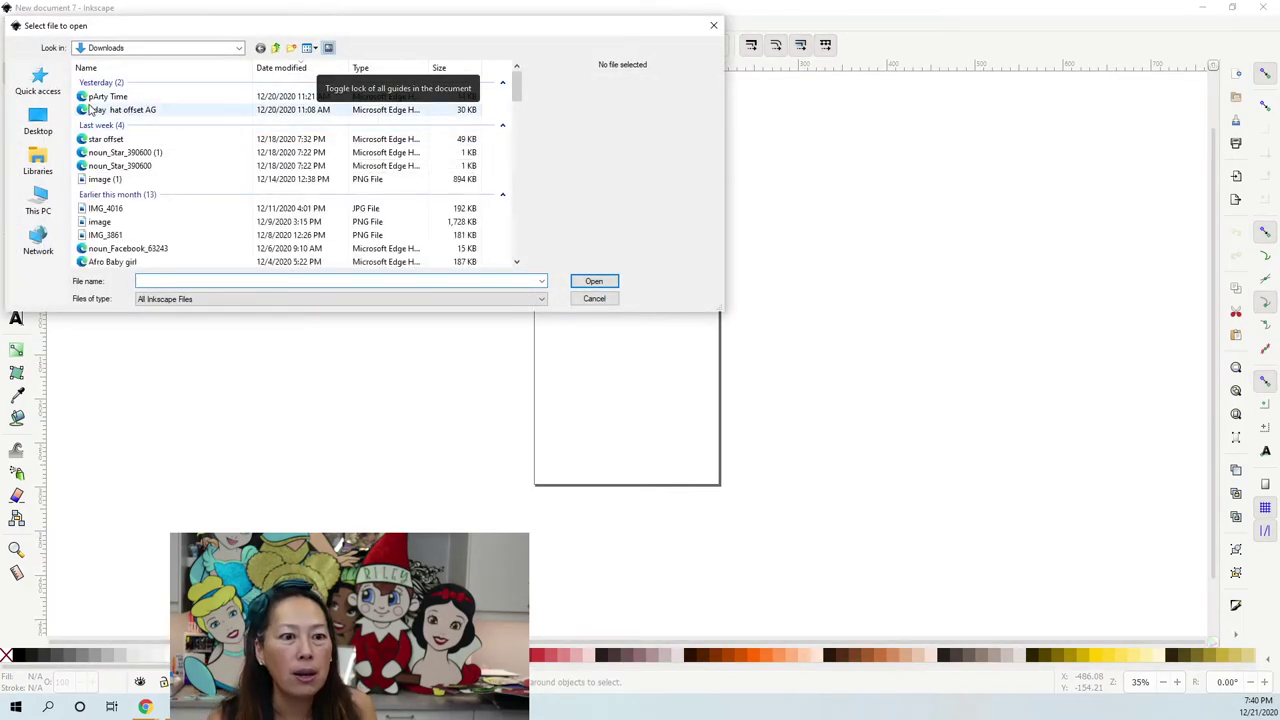
left_click(38, 120)
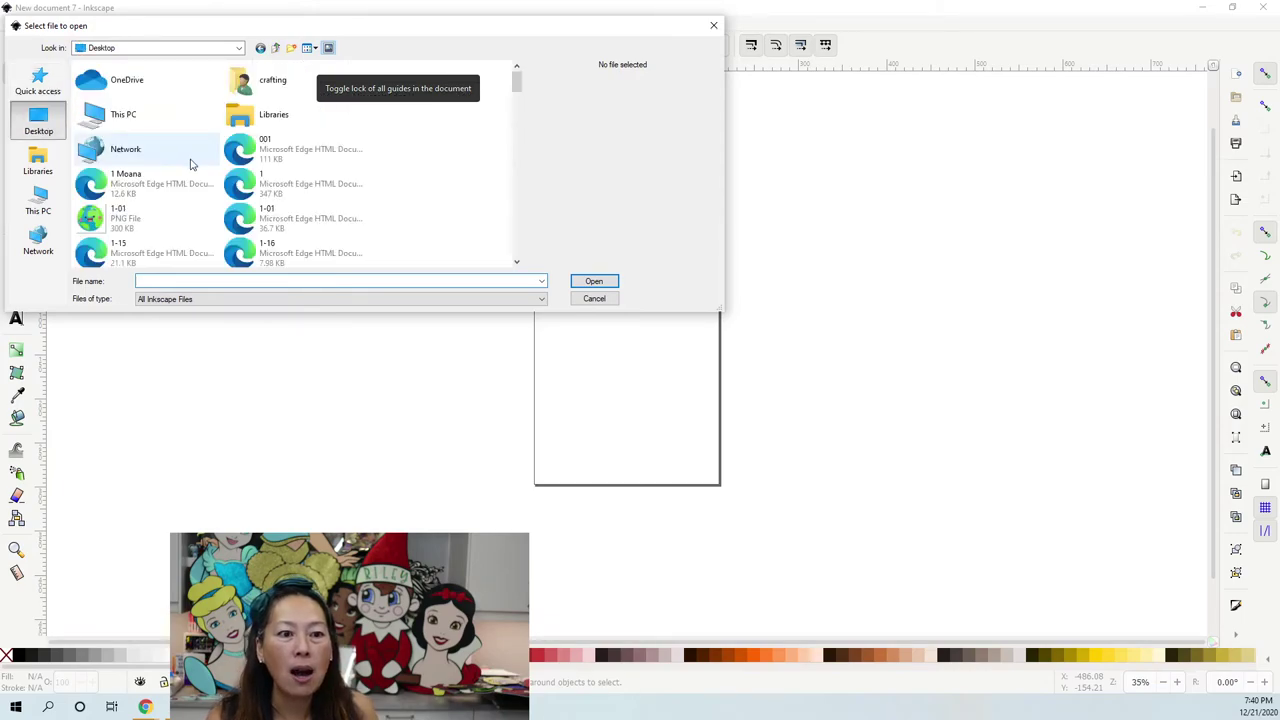
scroll(185, 168, "down", 15)
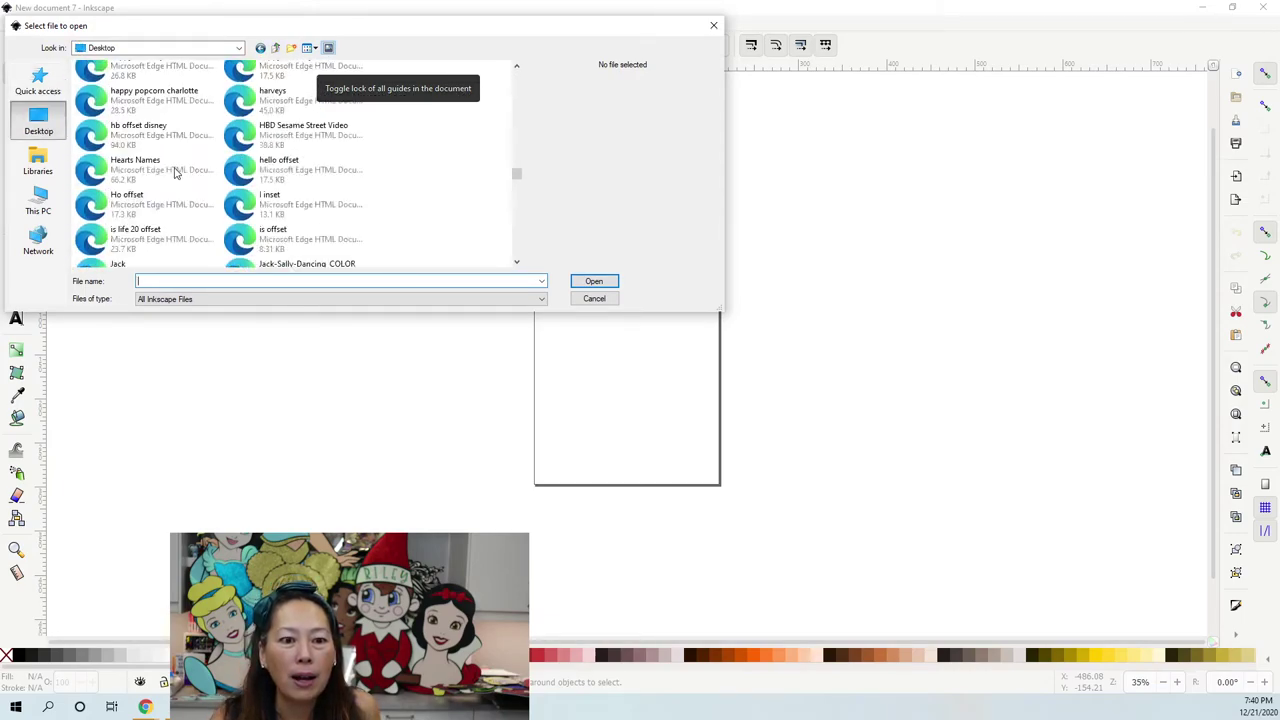
scroll(175, 173, "up", 3)
scroll(175, 173, "up", 5)
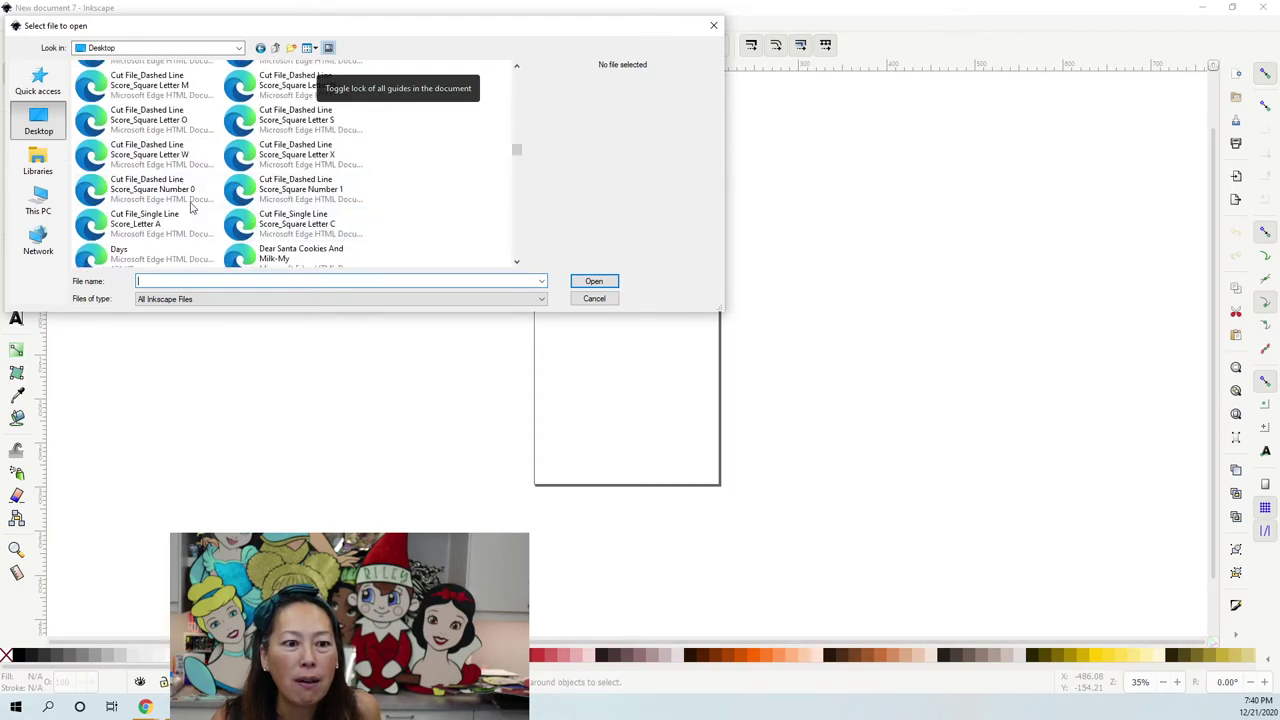
left_click(165, 190)
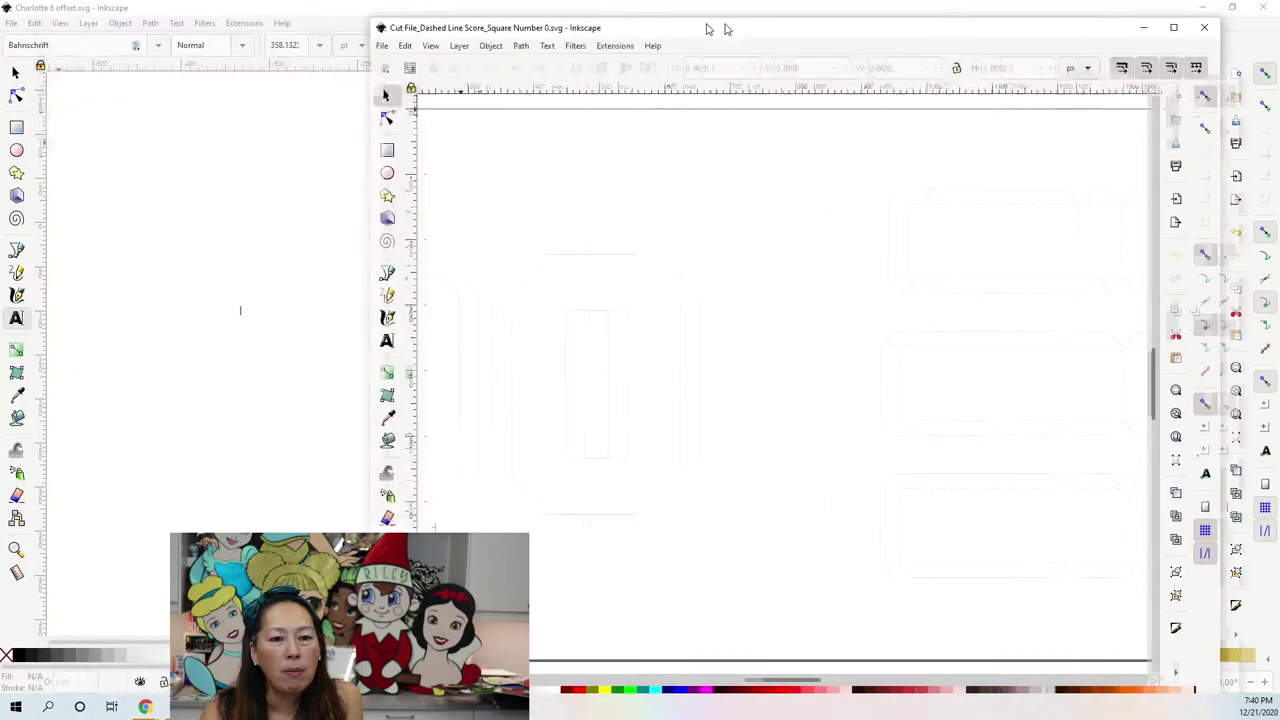
left_click_drag(723, 26, 571, 29)
left_click(1038, 30)
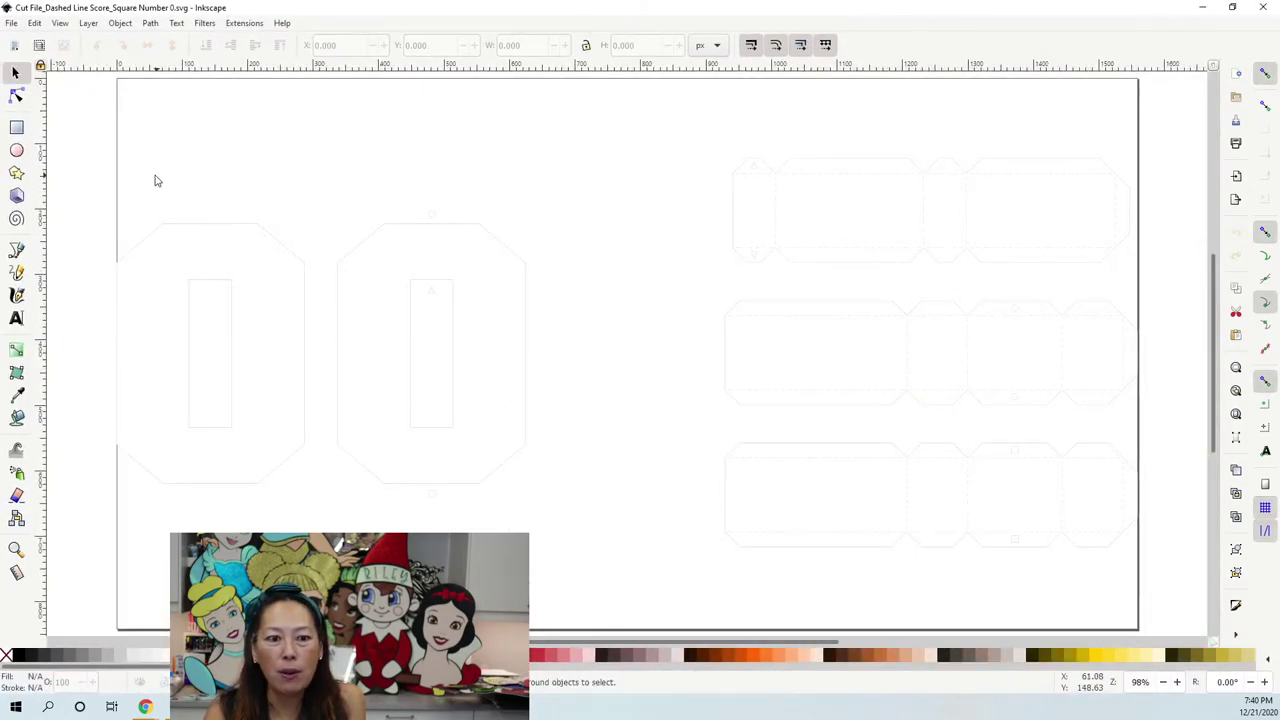
- Fill the grouped pair of 0 faces with magenta and move it closer to the side strips, at about X 208.6, Y 197.3 px
left_click_drag(155, 179, 474, 428)
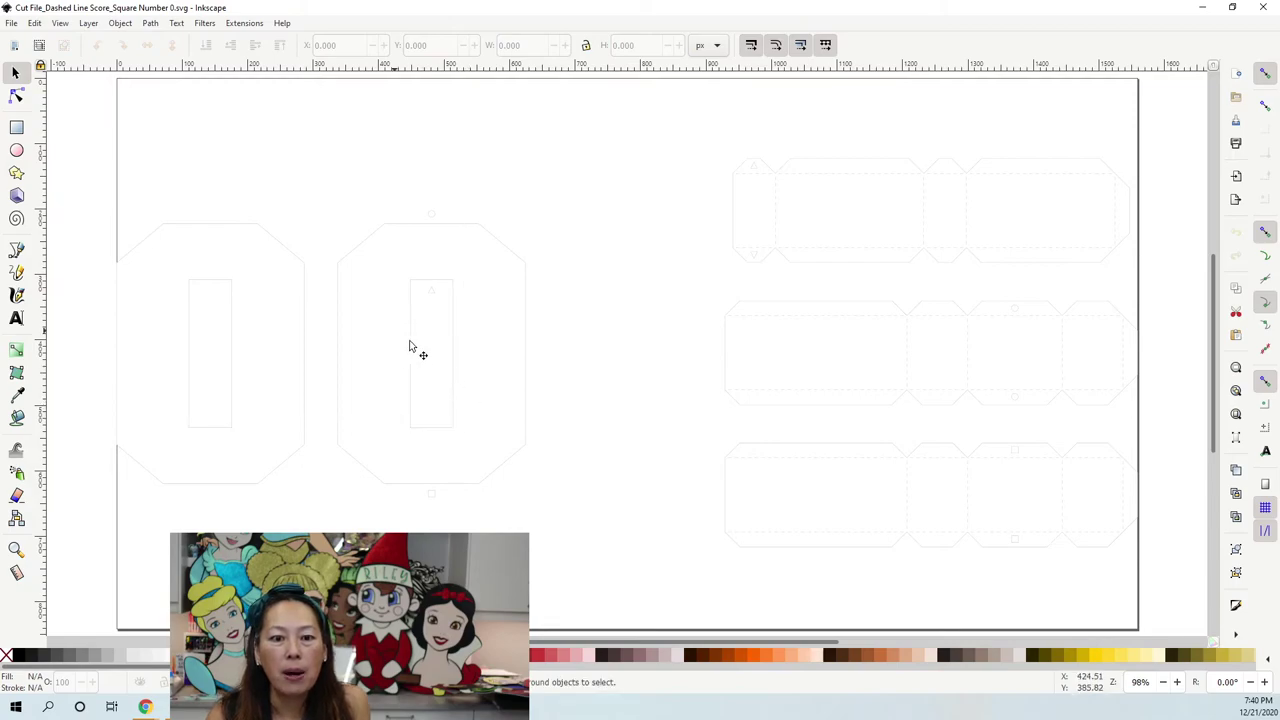
left_click(287, 363)
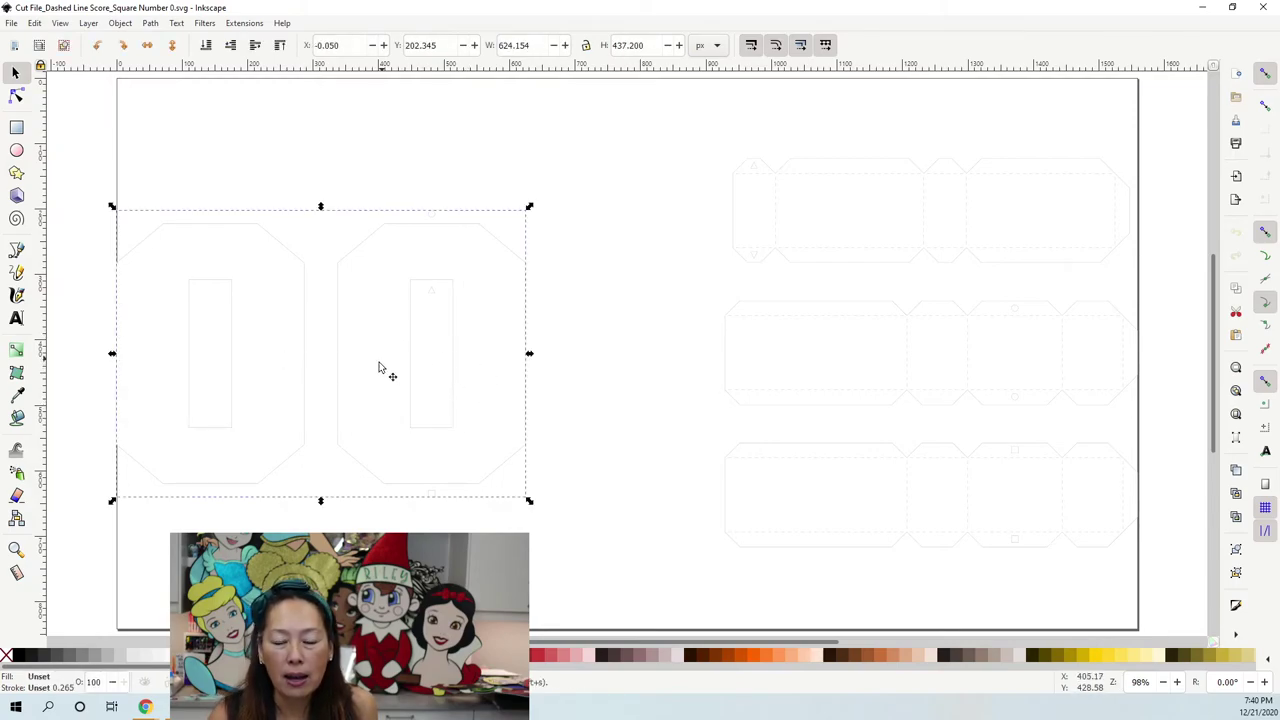
left_click(520, 655)
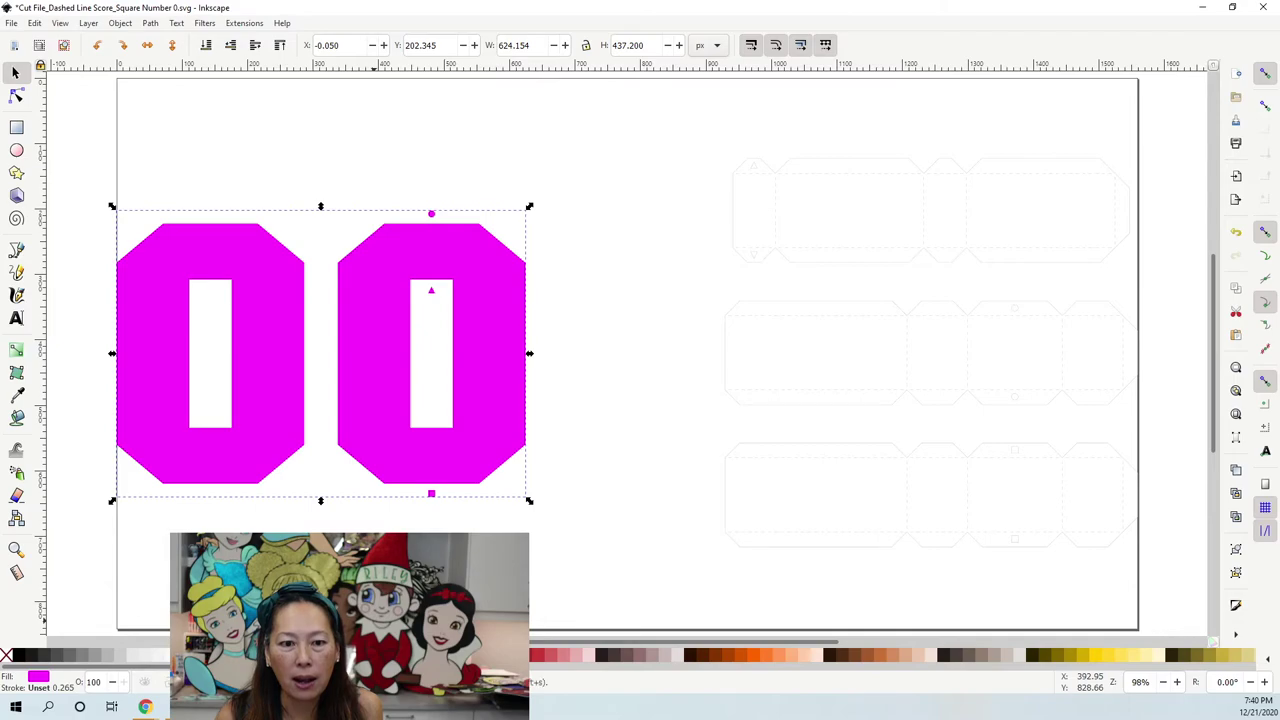
left_click_drag(436, 240, 573, 237)
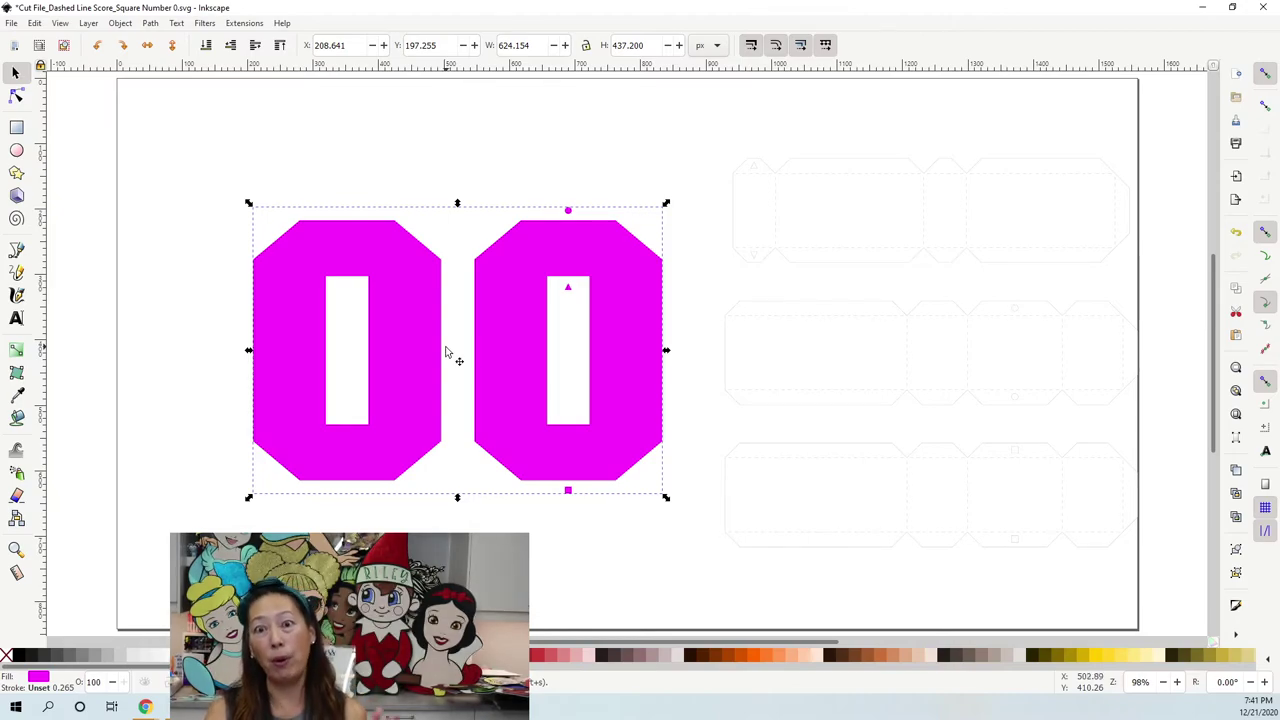
left_click(179, 137)
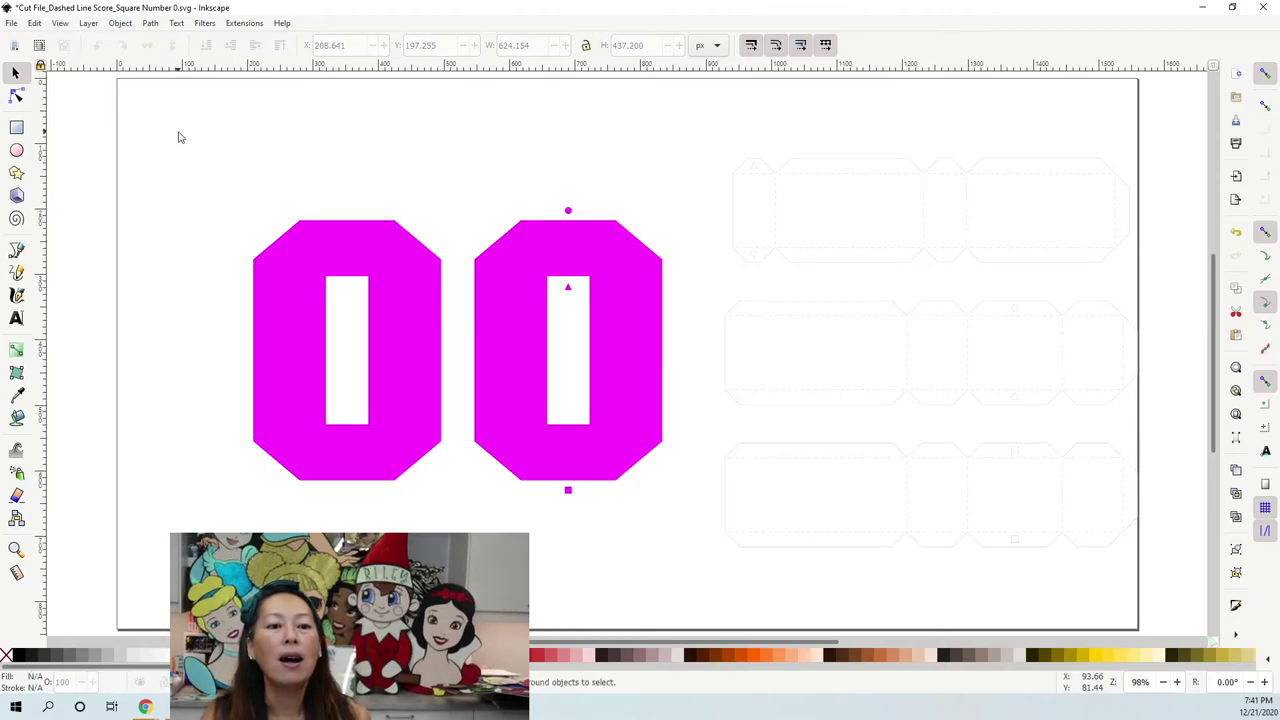
left_click(396, 316)
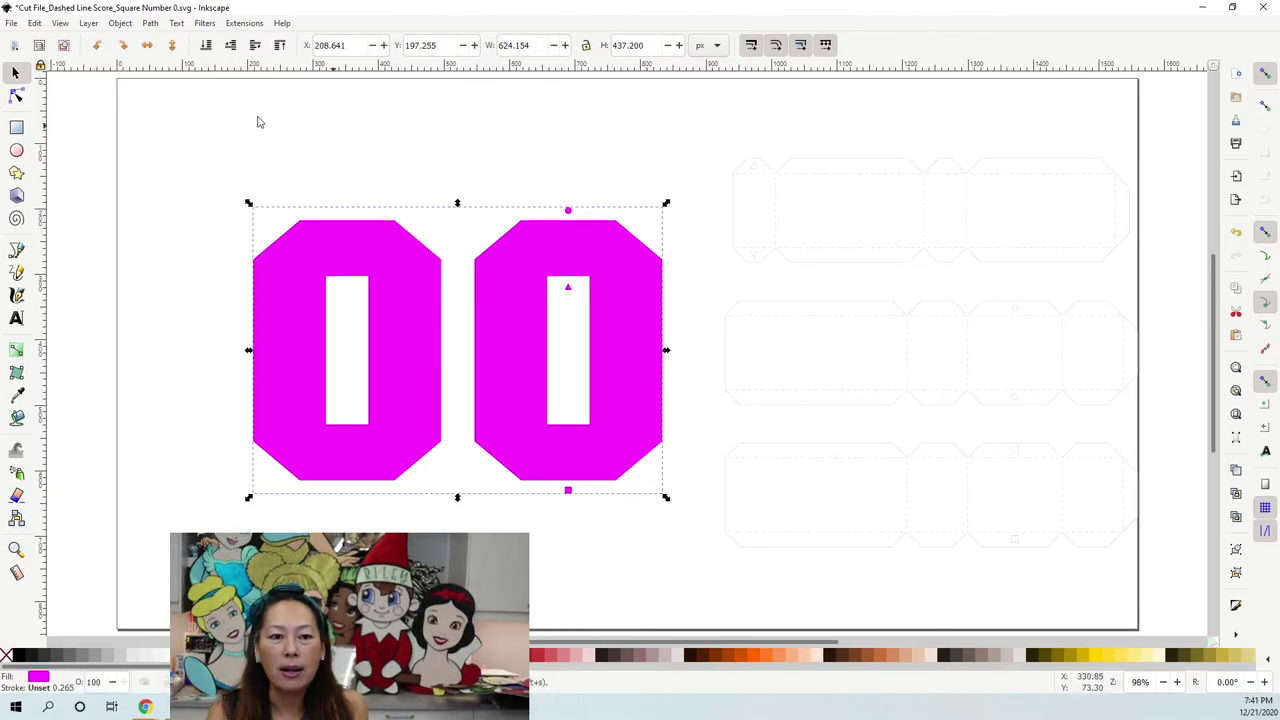
left_click(178, 138)
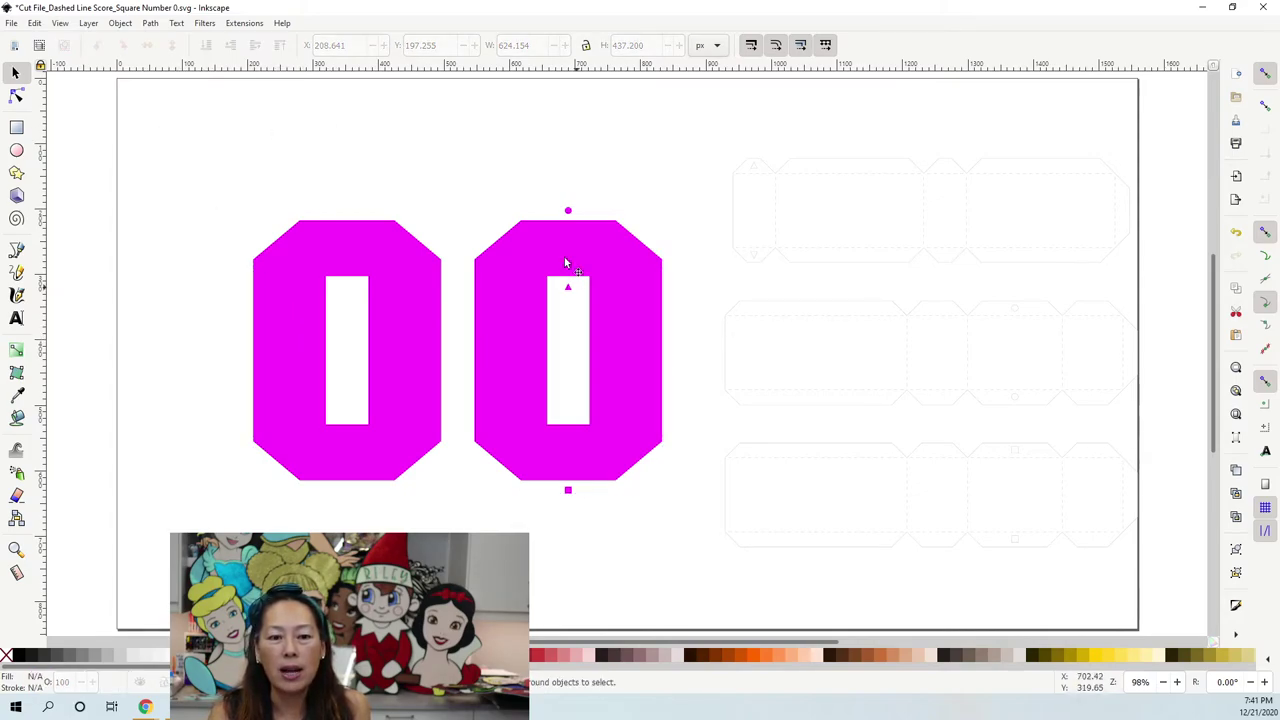
- Use the Paint Bucket with cyan fill and Grow/shrink by -10 px to create an inset shape inside the first magenta 0
left_click(17, 418)
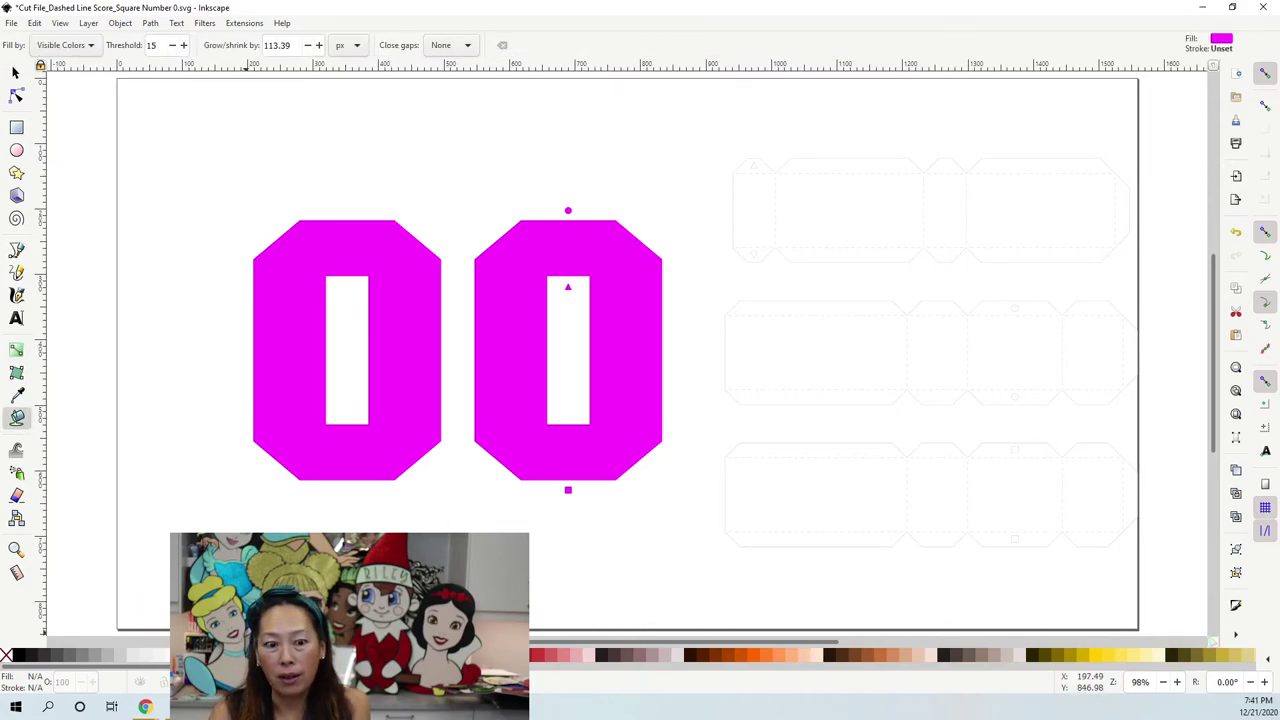
left_click(400, 655)
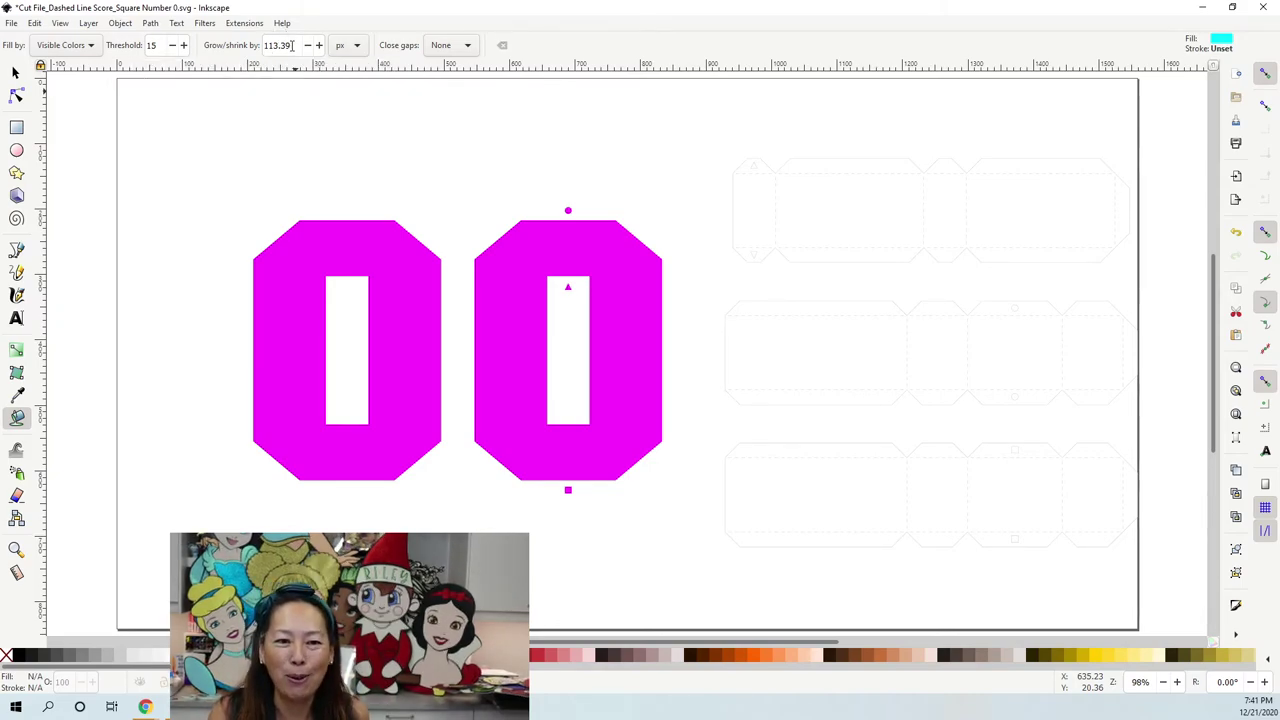
left_click_drag(292, 45, 239, 36)
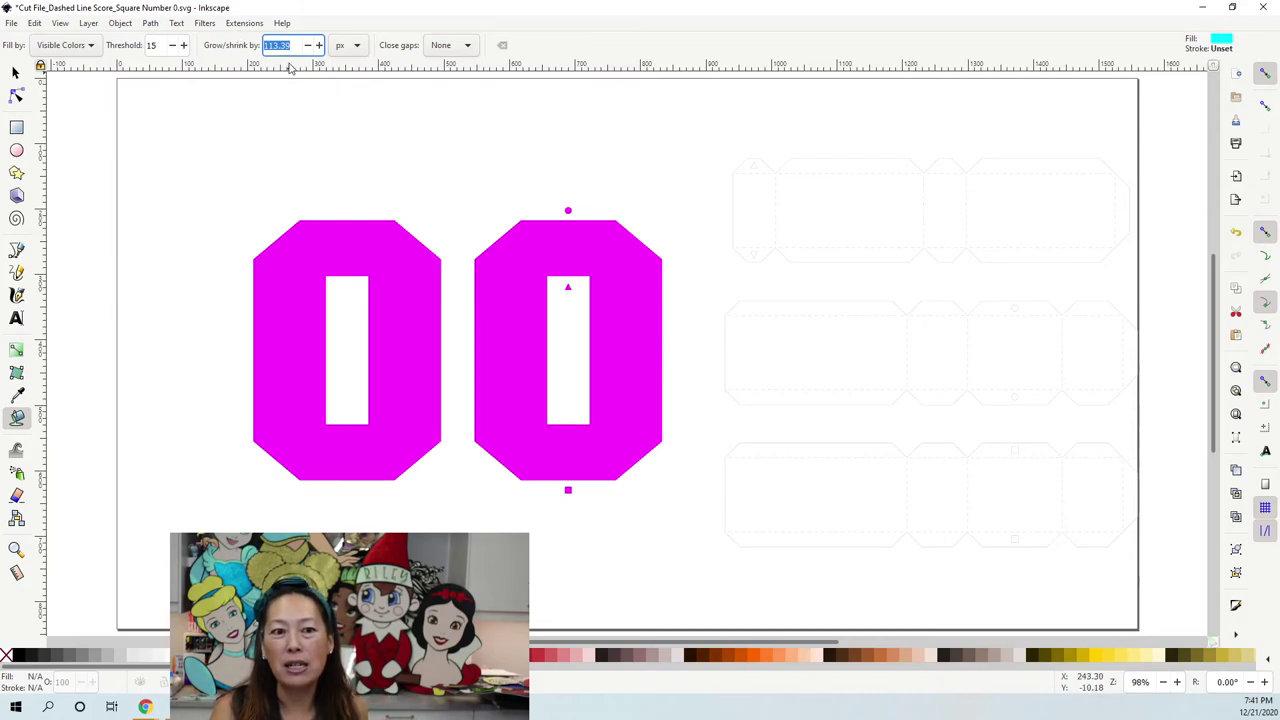
key("BackSpace")
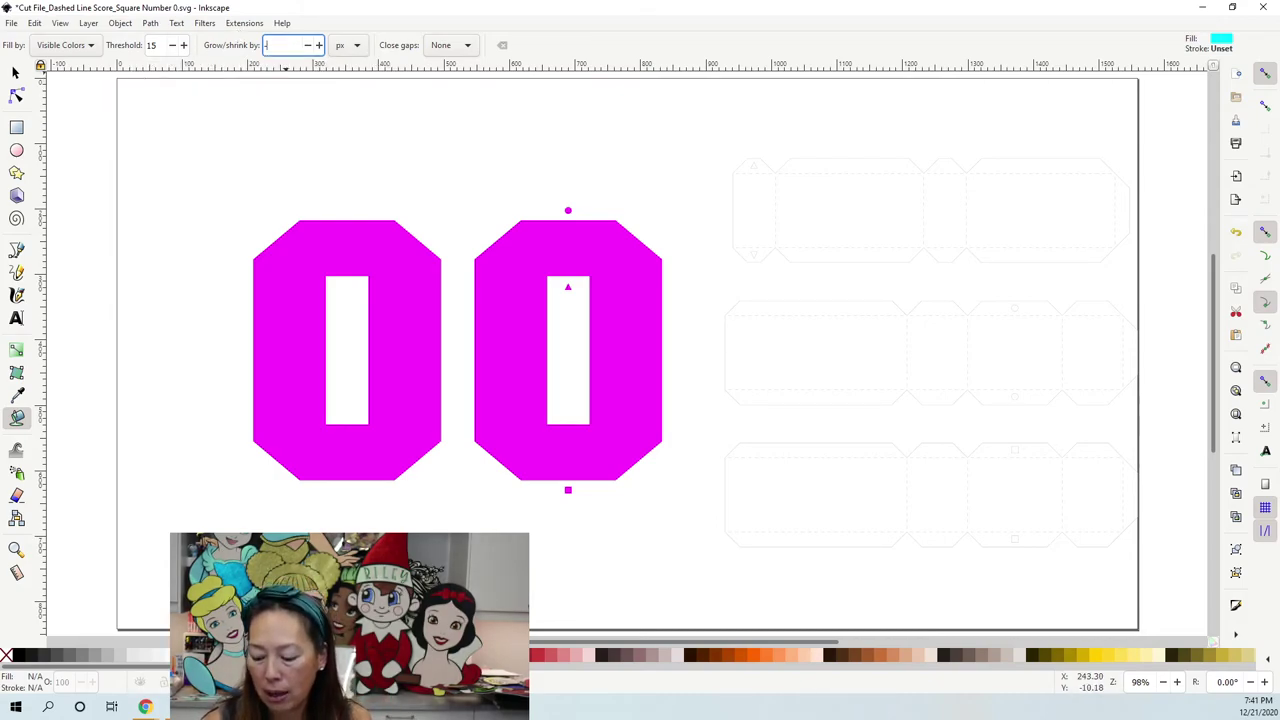
key("Return")
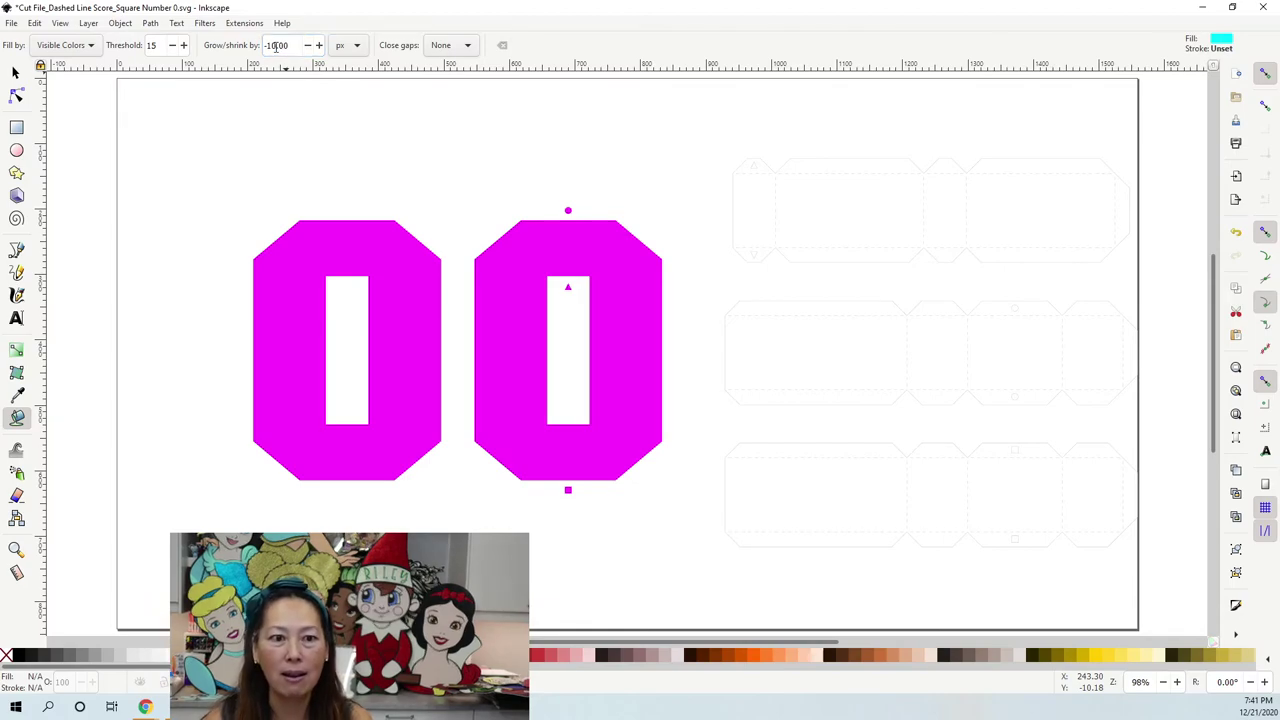
left_click(291, 250)
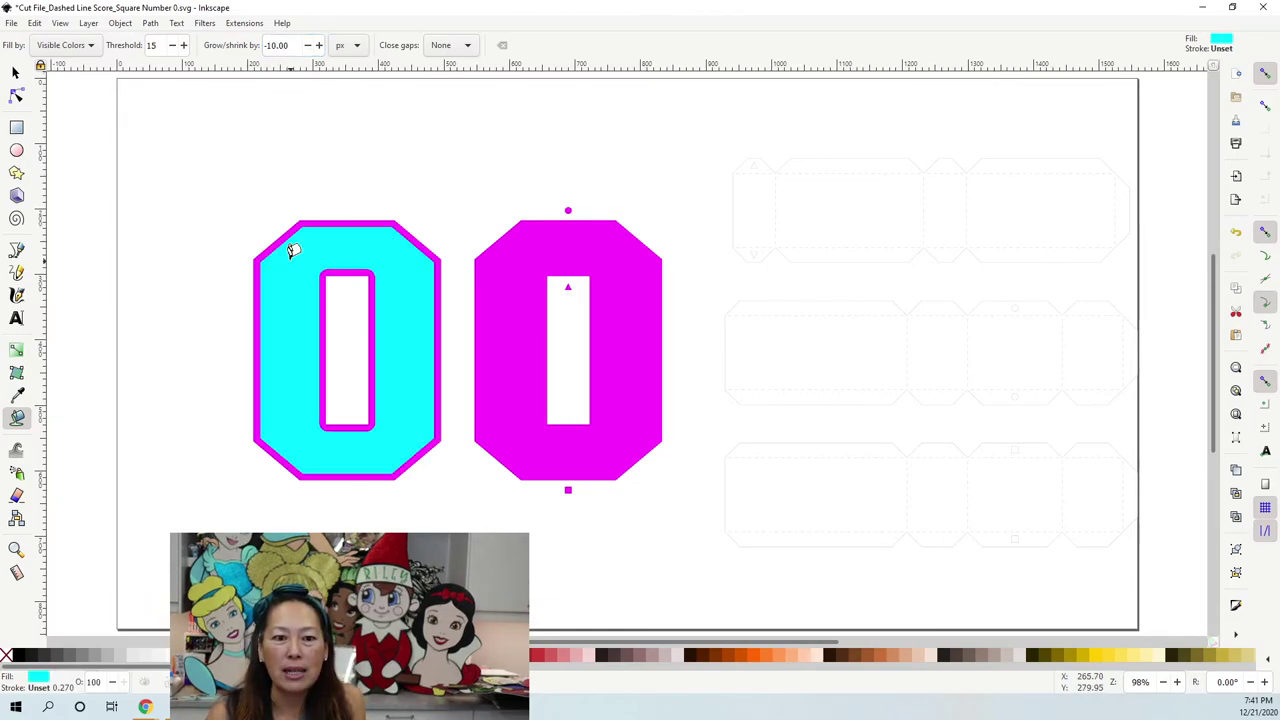
- Create a matching cyan inset, shrunk by 10 px, inside the second magenta 0 and clear the selection
left_click(546, 245)
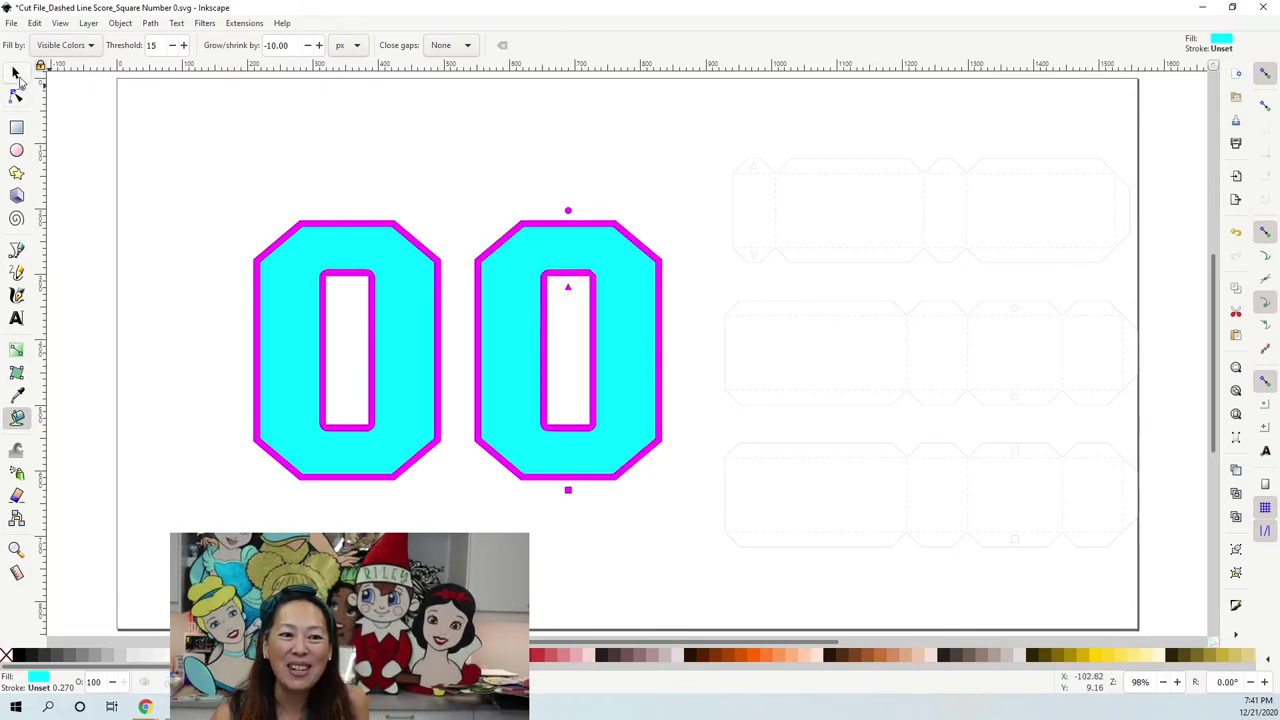
left_click(16, 74)
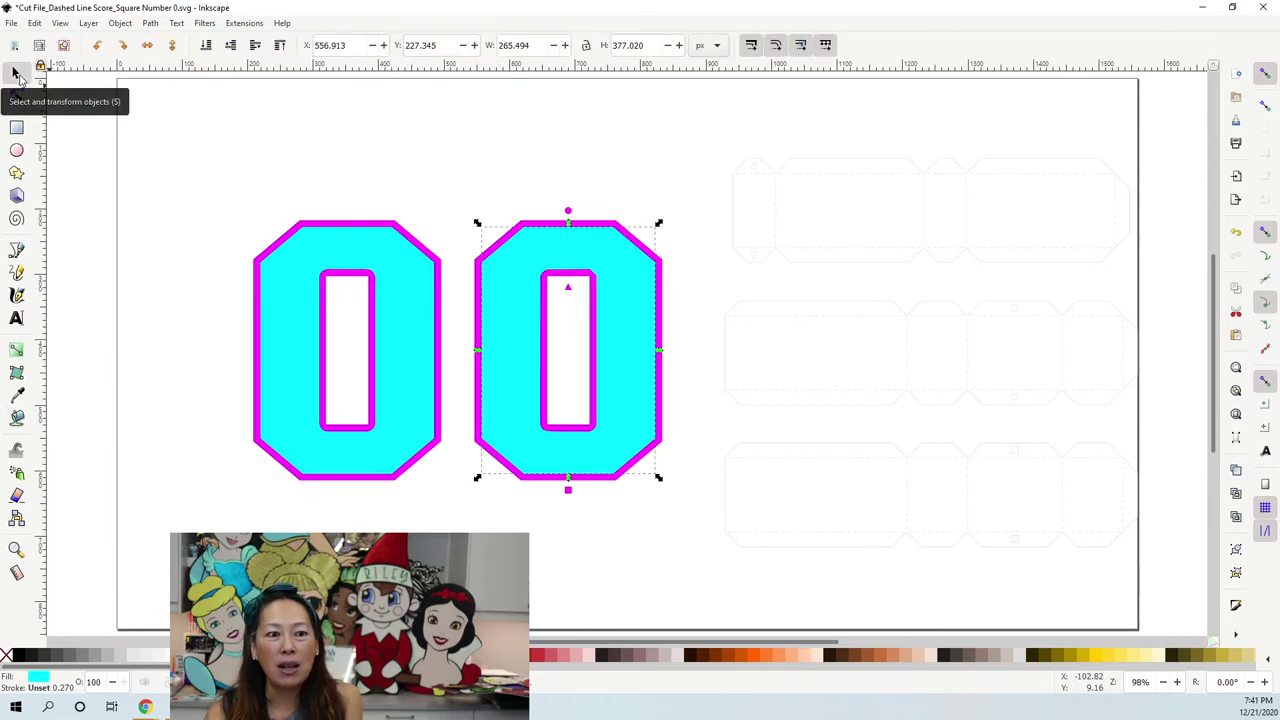
left_click(243, 162)
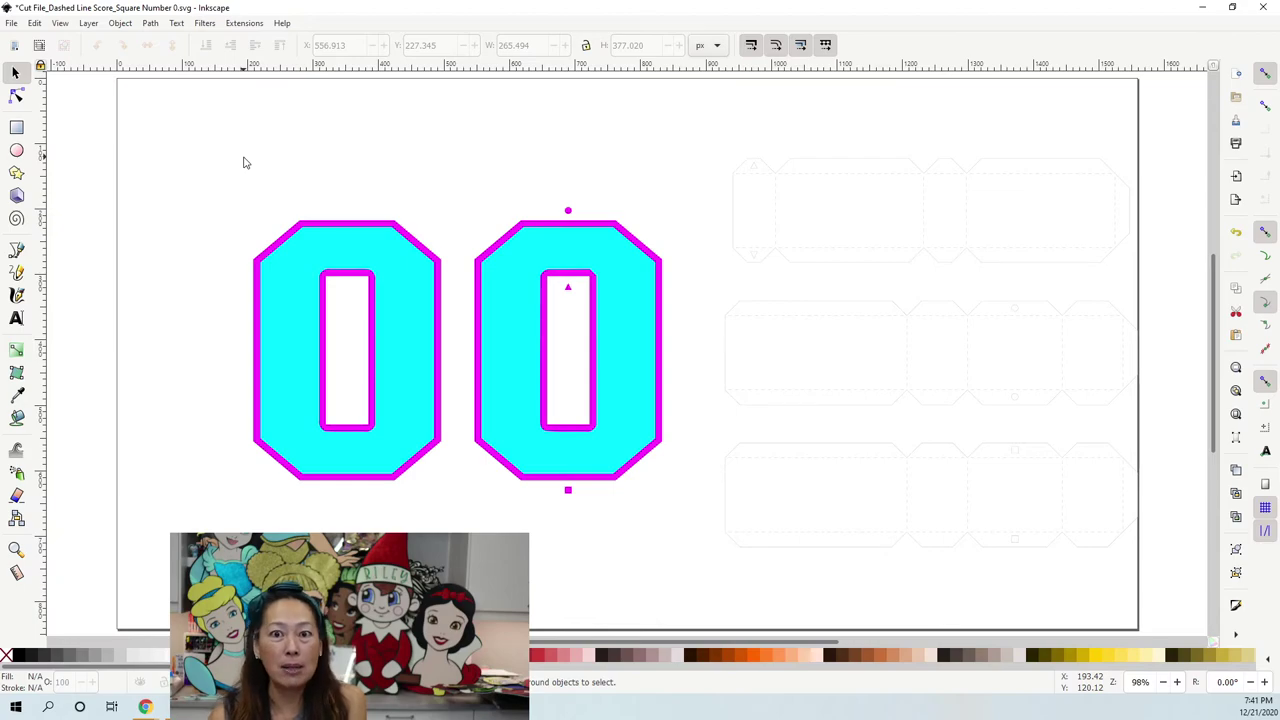
- Try Paint Bucket insets in yellow with Grow/shrink by -20 px inside both cyan 0 shapes
left_click(16, 418)
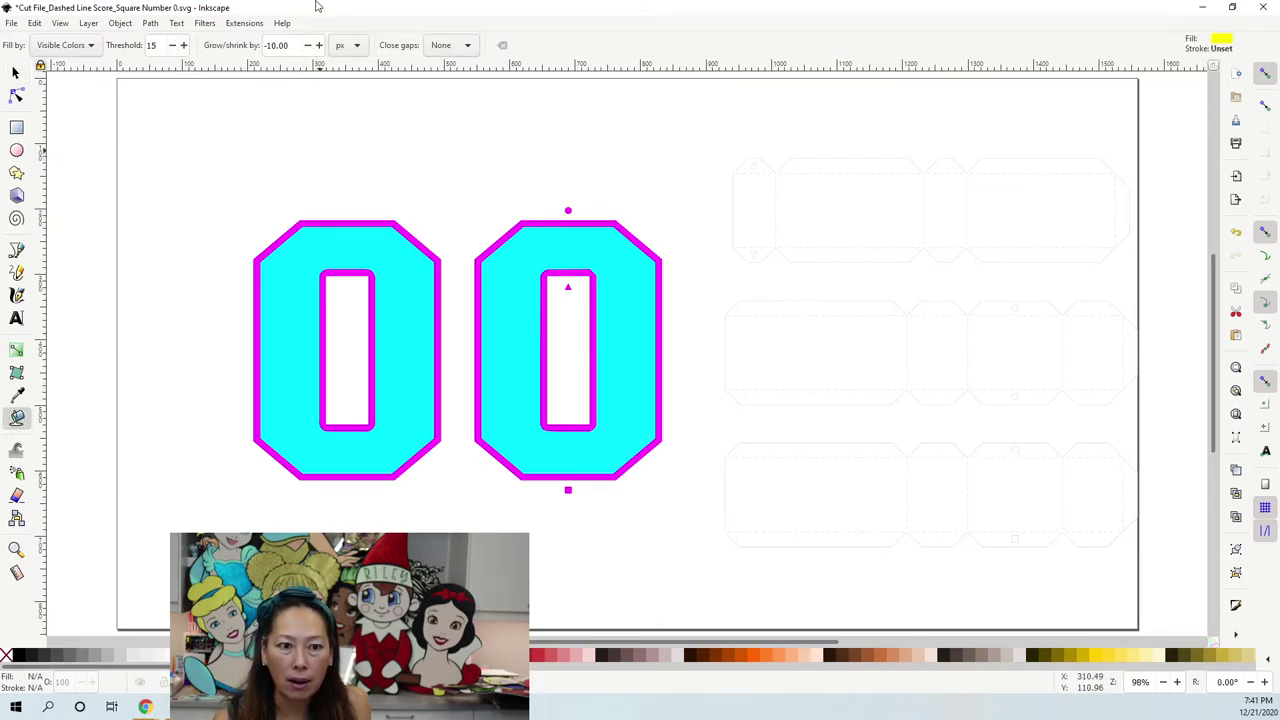
triple_click(297, 46)
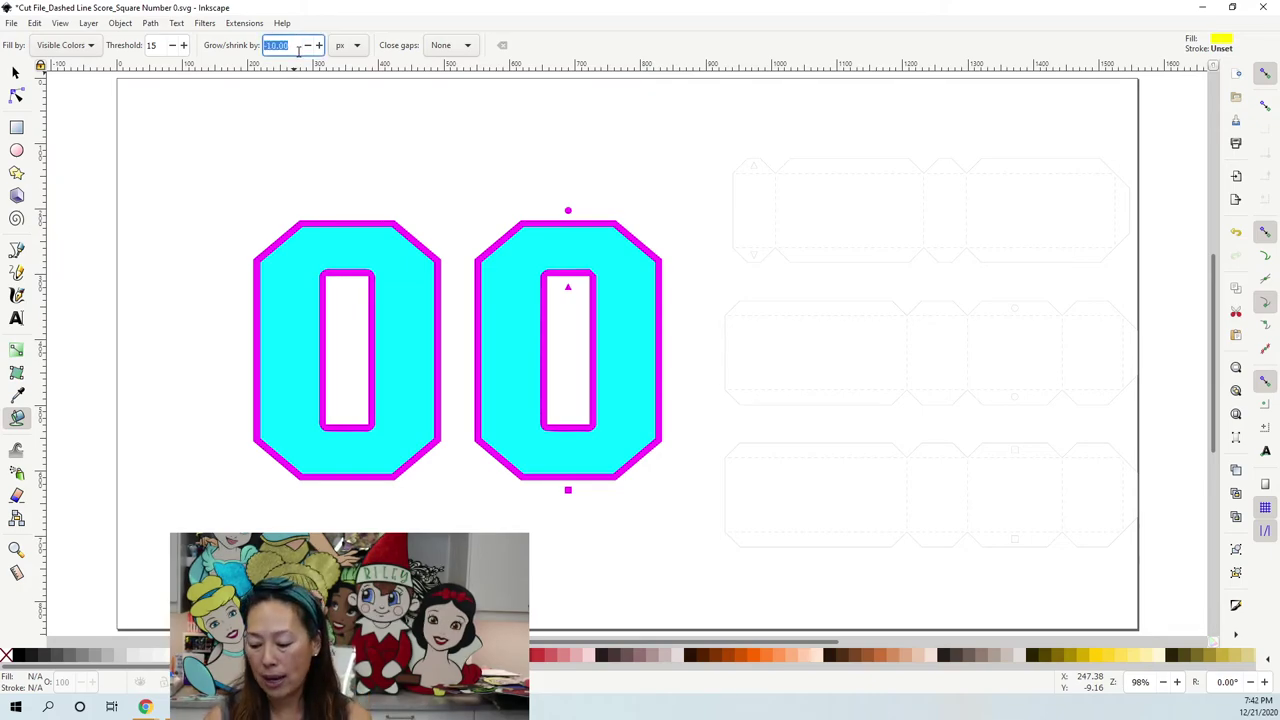
type("-20")
key("Return")
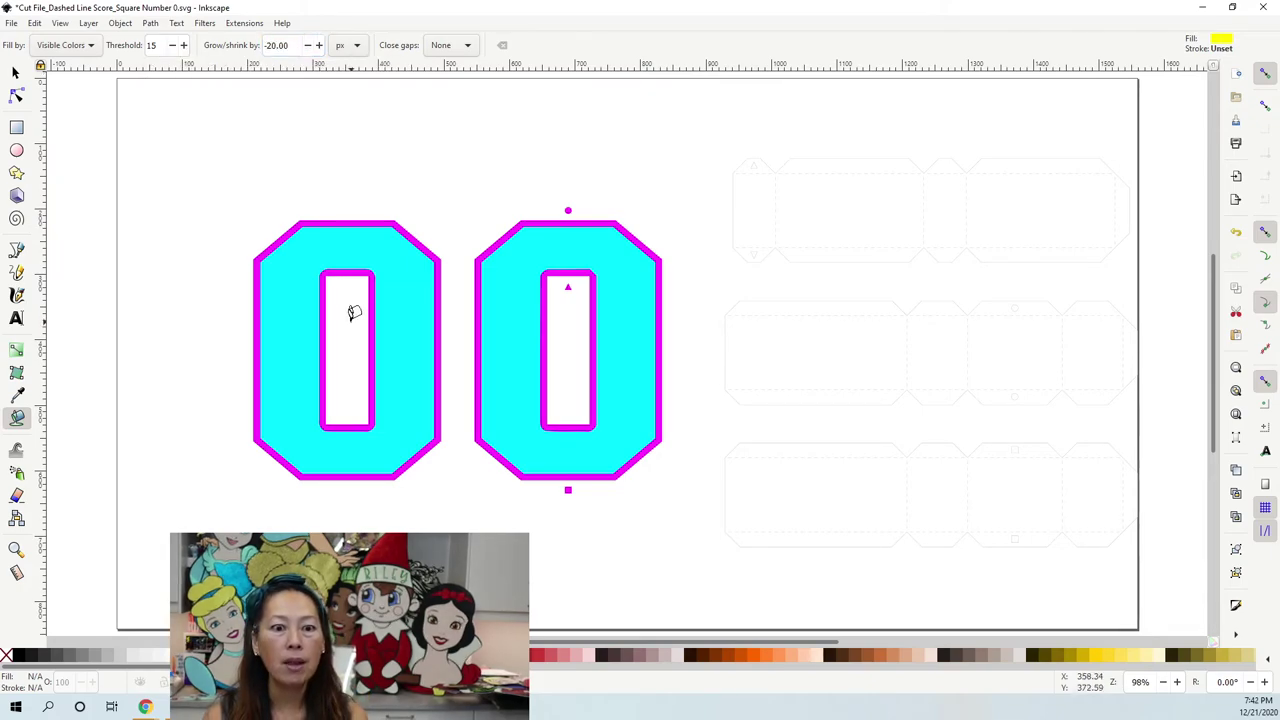
left_click(385, 237)
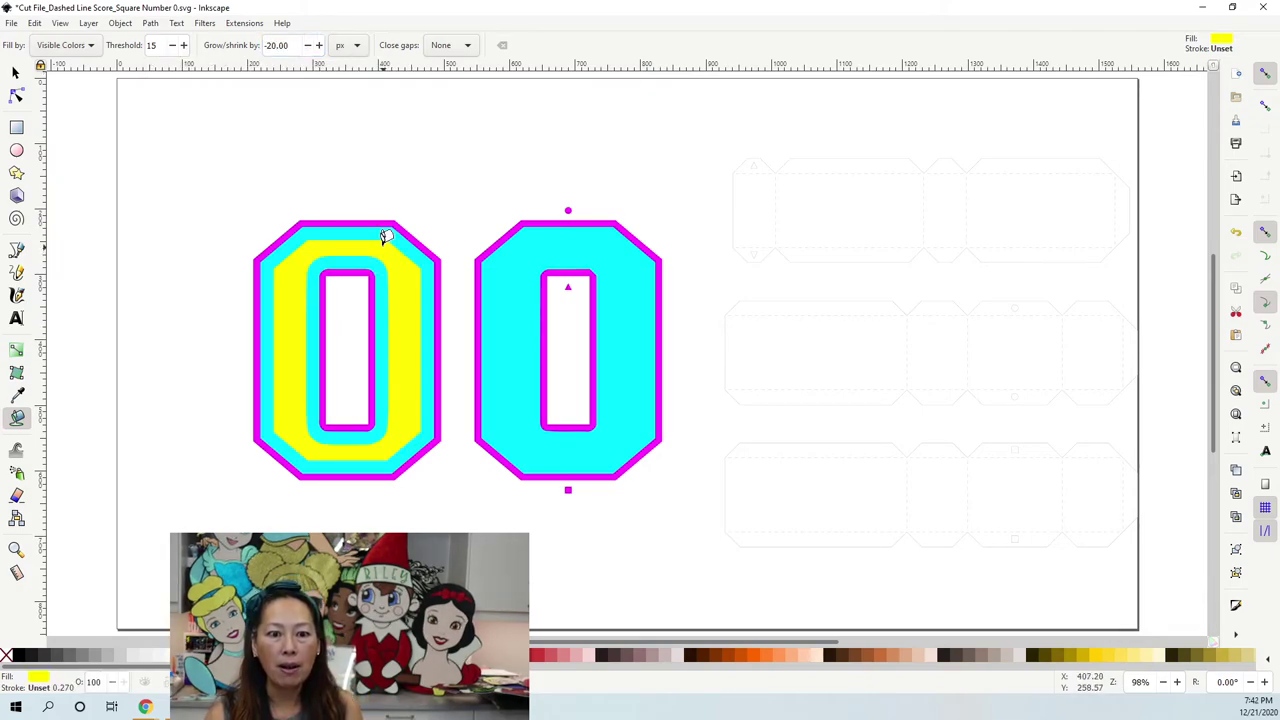
left_click(582, 240)
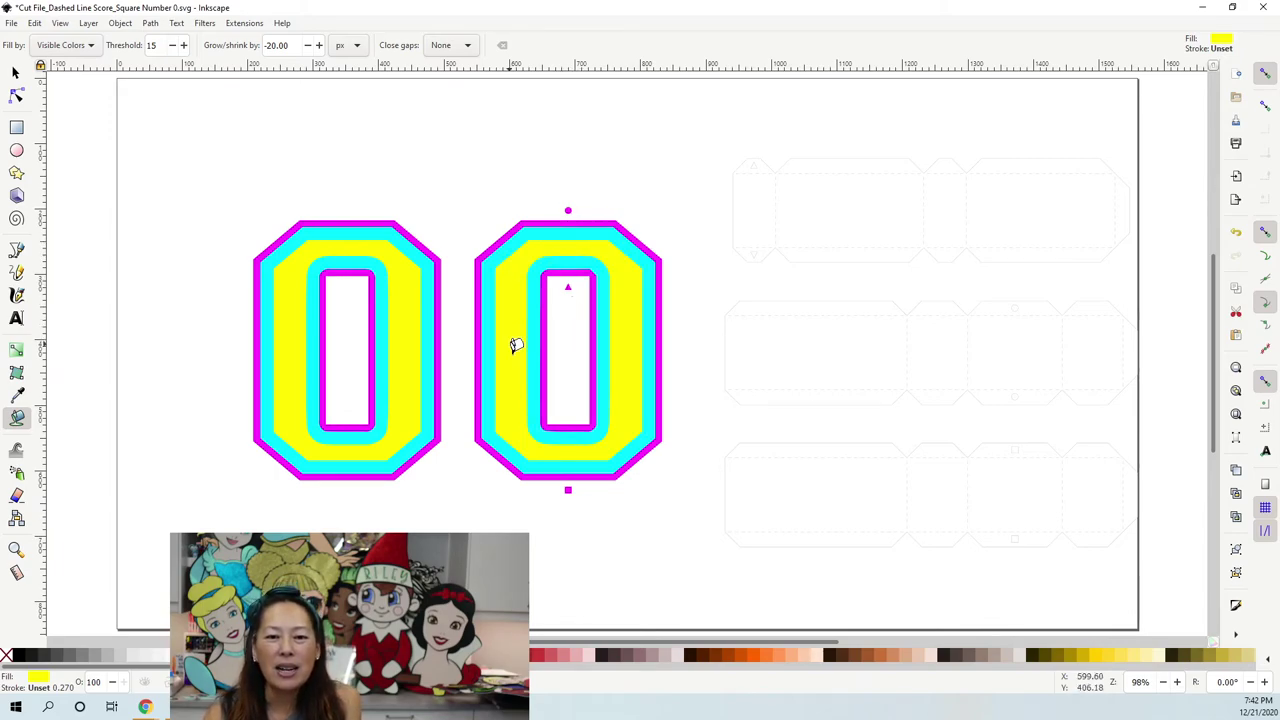
- Undo the last two yellow inset fills on both 0 shapes
left_click(15, 24)
left_click(16, 24)
left_click(34, 23)
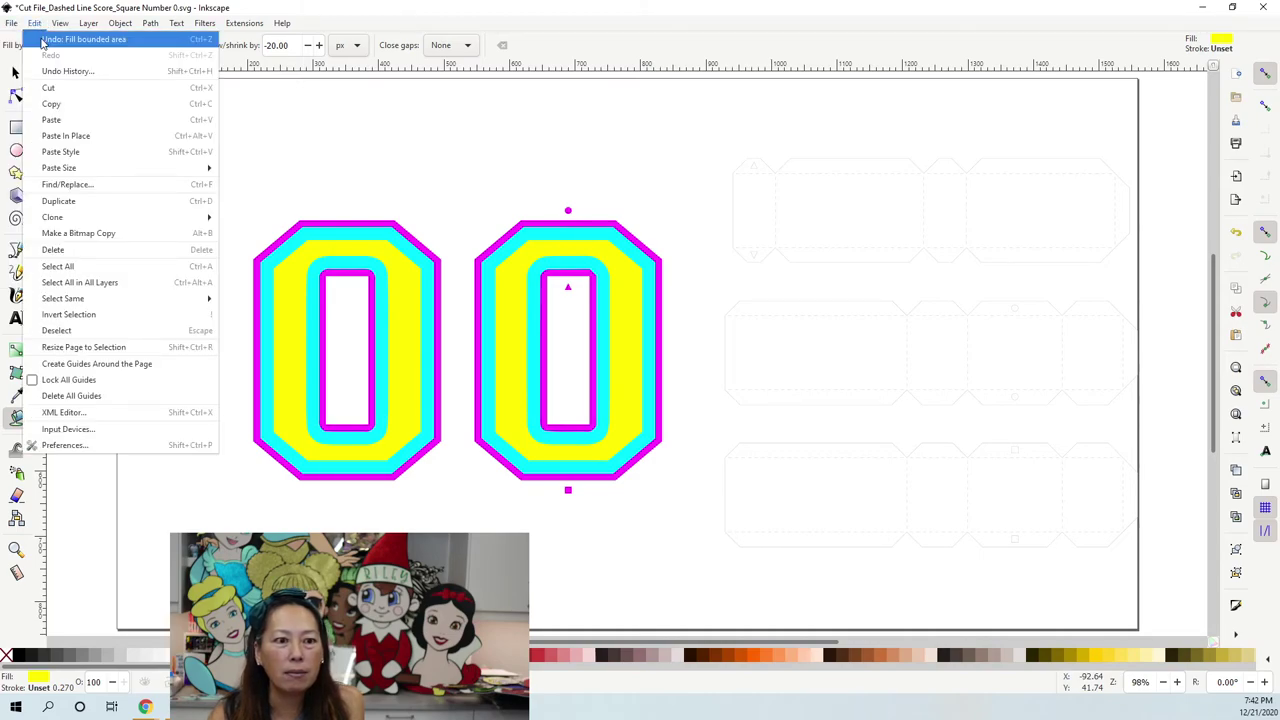
left_click(42, 40)
left_click(35, 23)
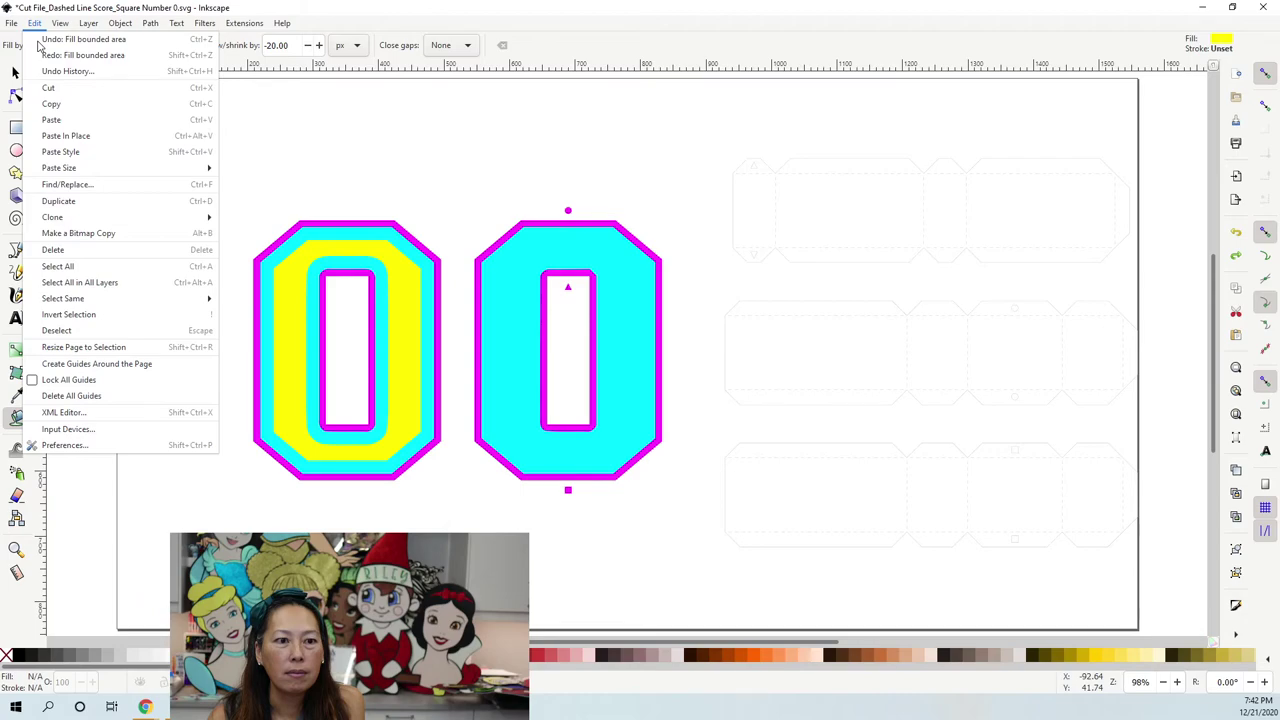
left_click(38, 43)
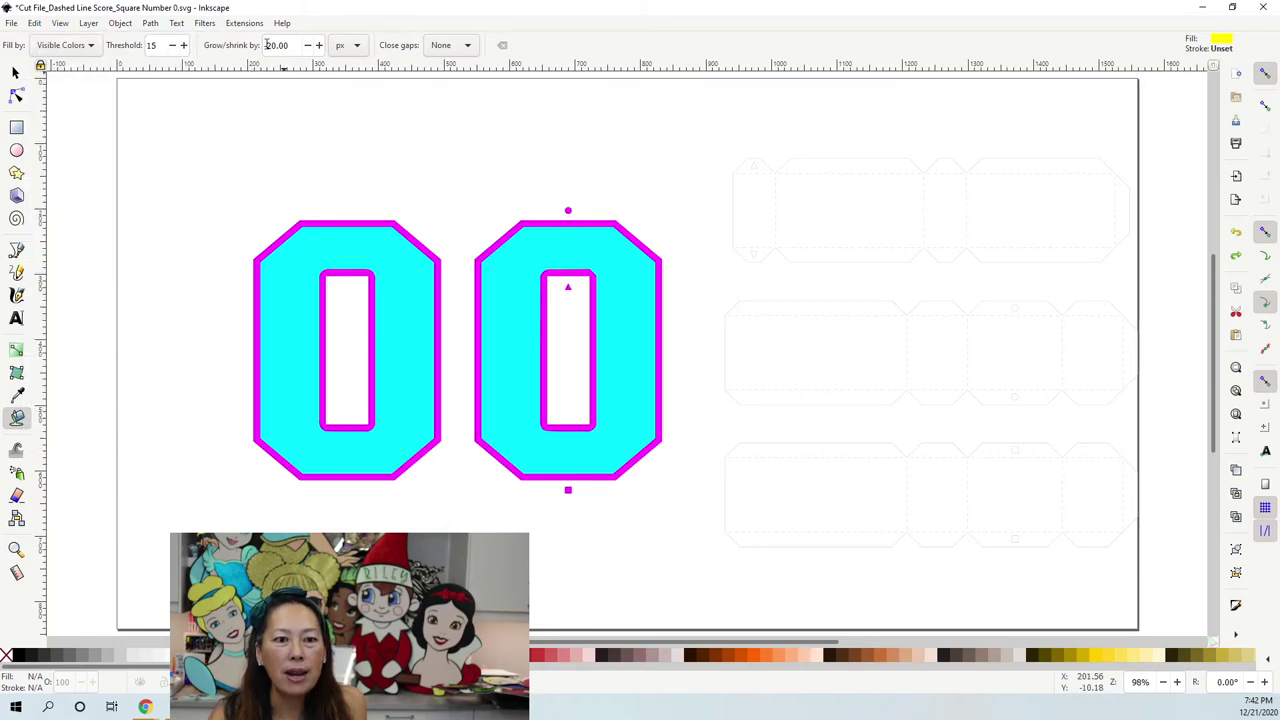
- Set Grow/shrink to -15 px and create yellow insets inside both cyan 0 shapes
type("-")
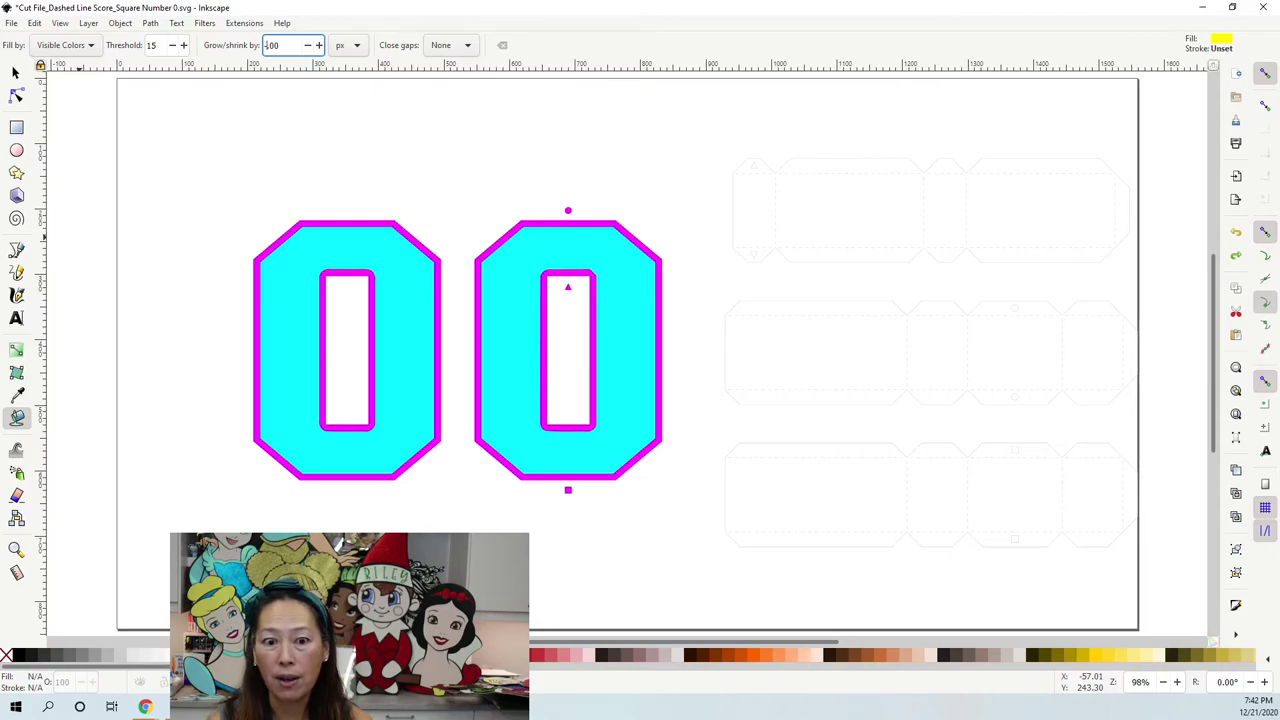
type("-")
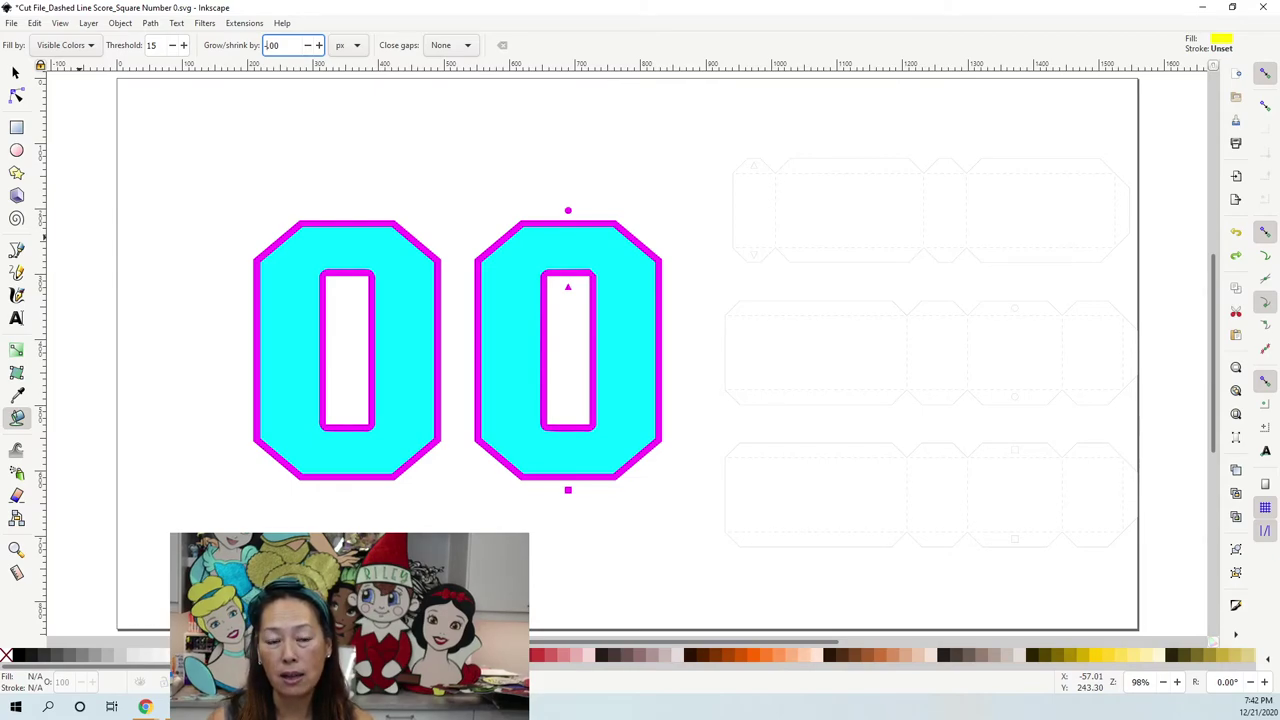
type("-15")
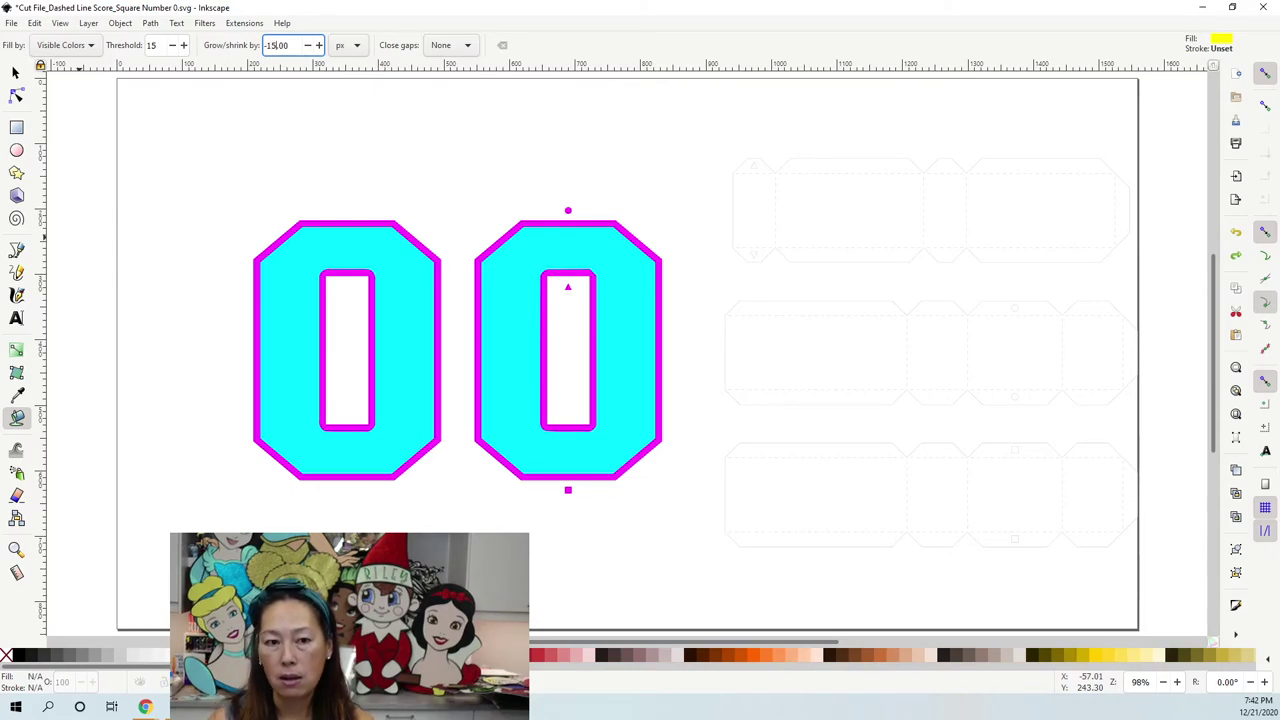
key("Return")
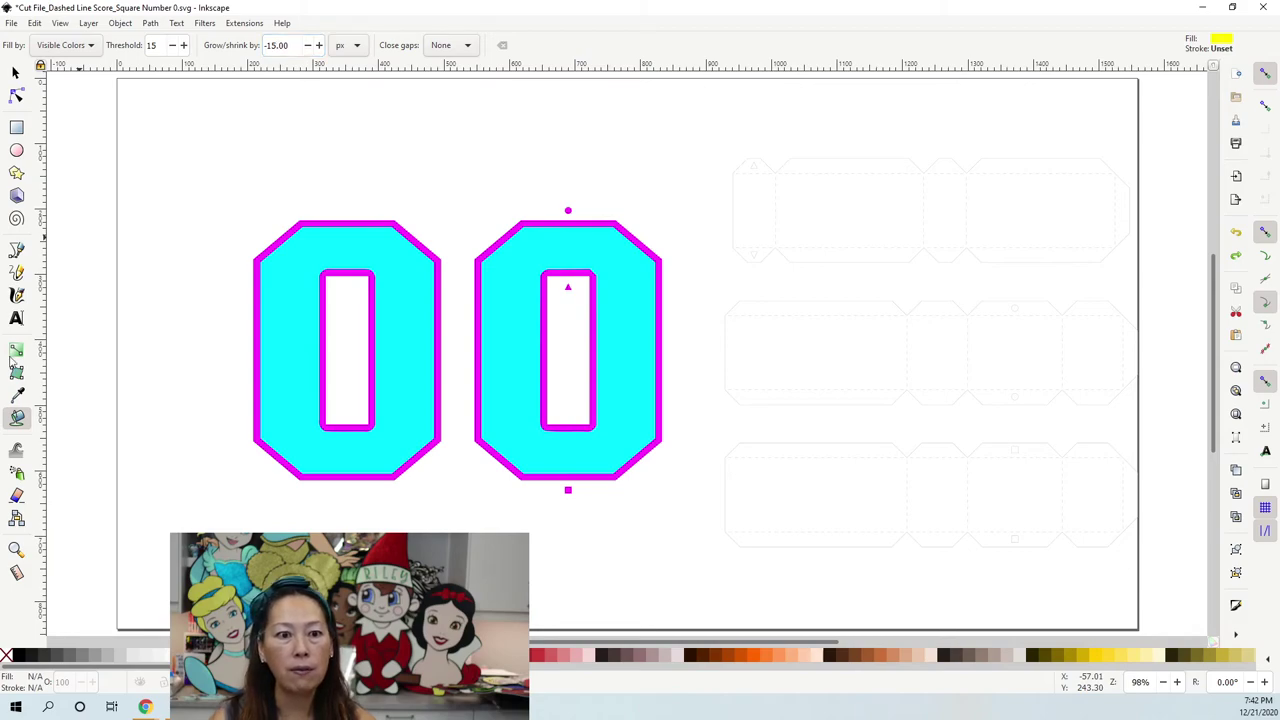
left_click(313, 232)
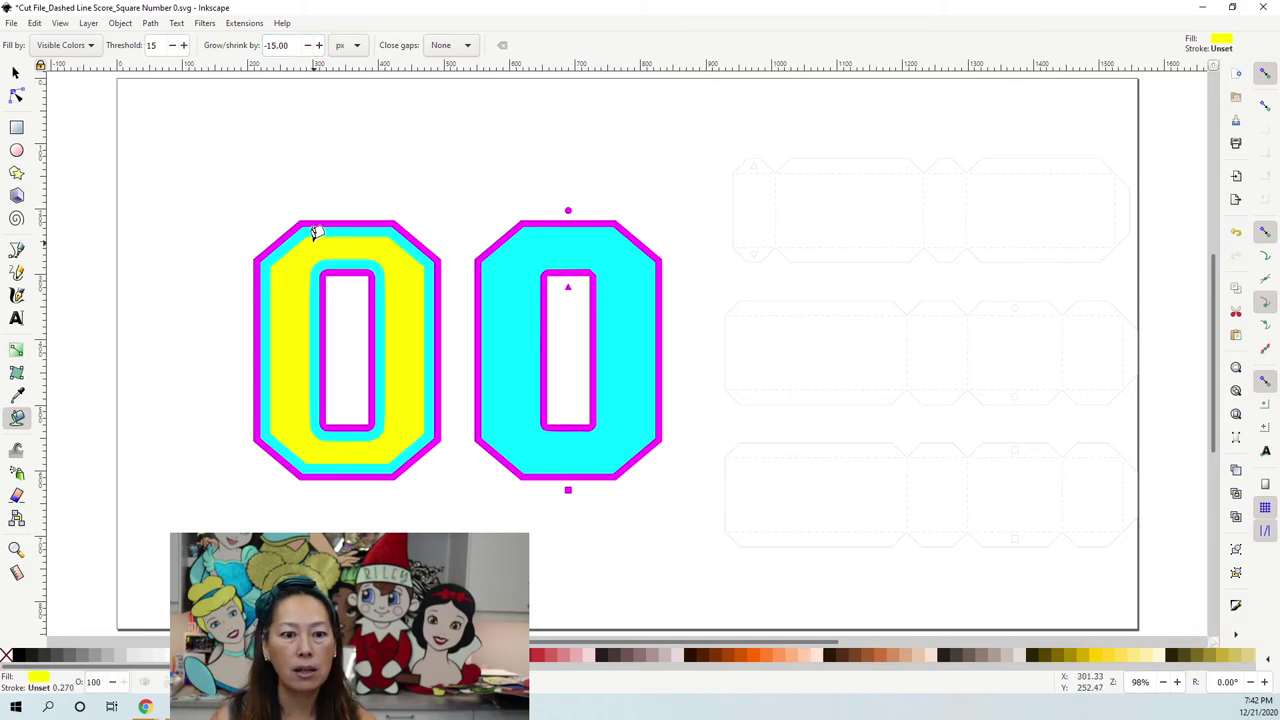
left_click(519, 240)
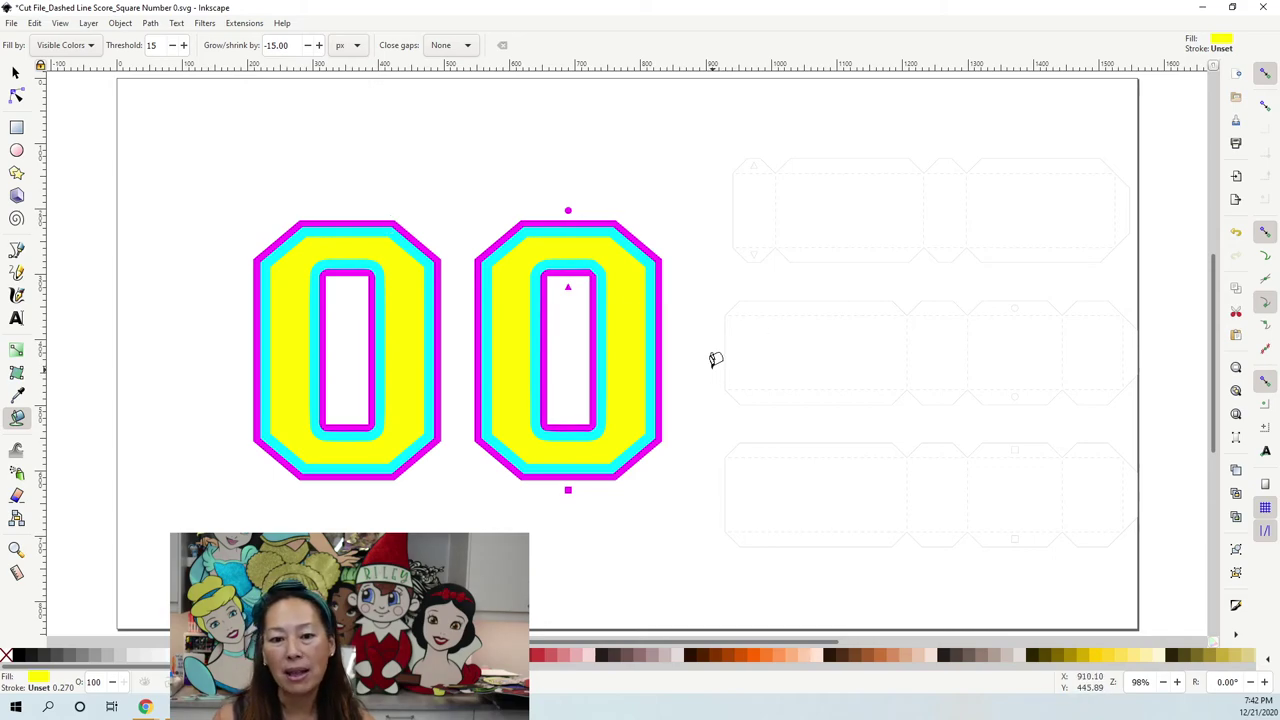
- Select both layered 0 faces and save the drawing to the Desktop as an Inkscape SVG named "Zero Internal Offset"
left_click(16, 74)
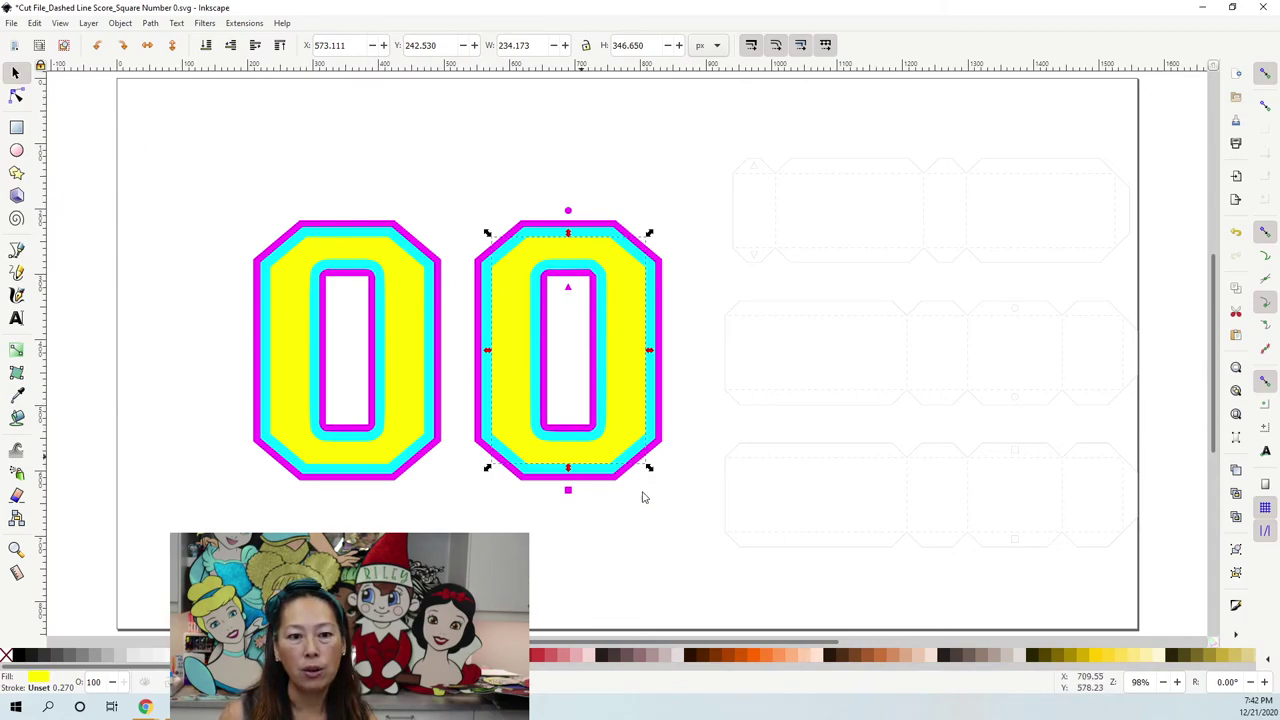
left_click_drag(144, 120, 737, 550)
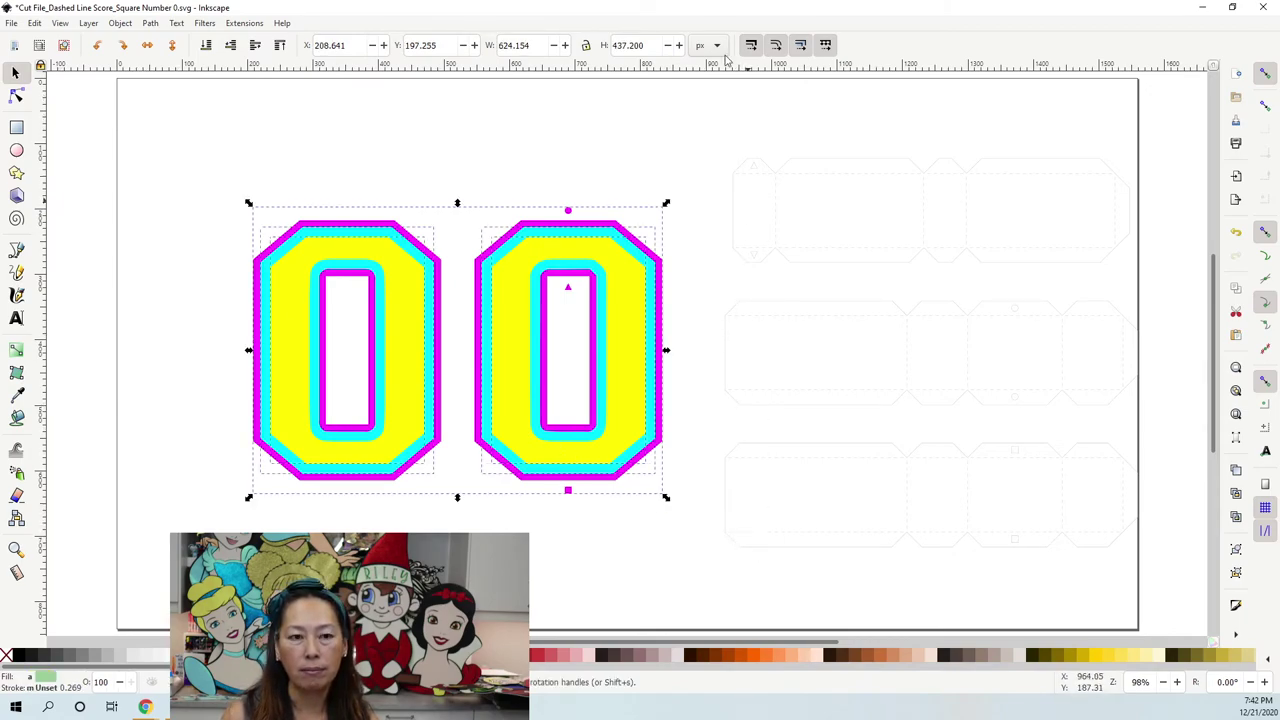
left_click(150, 23)
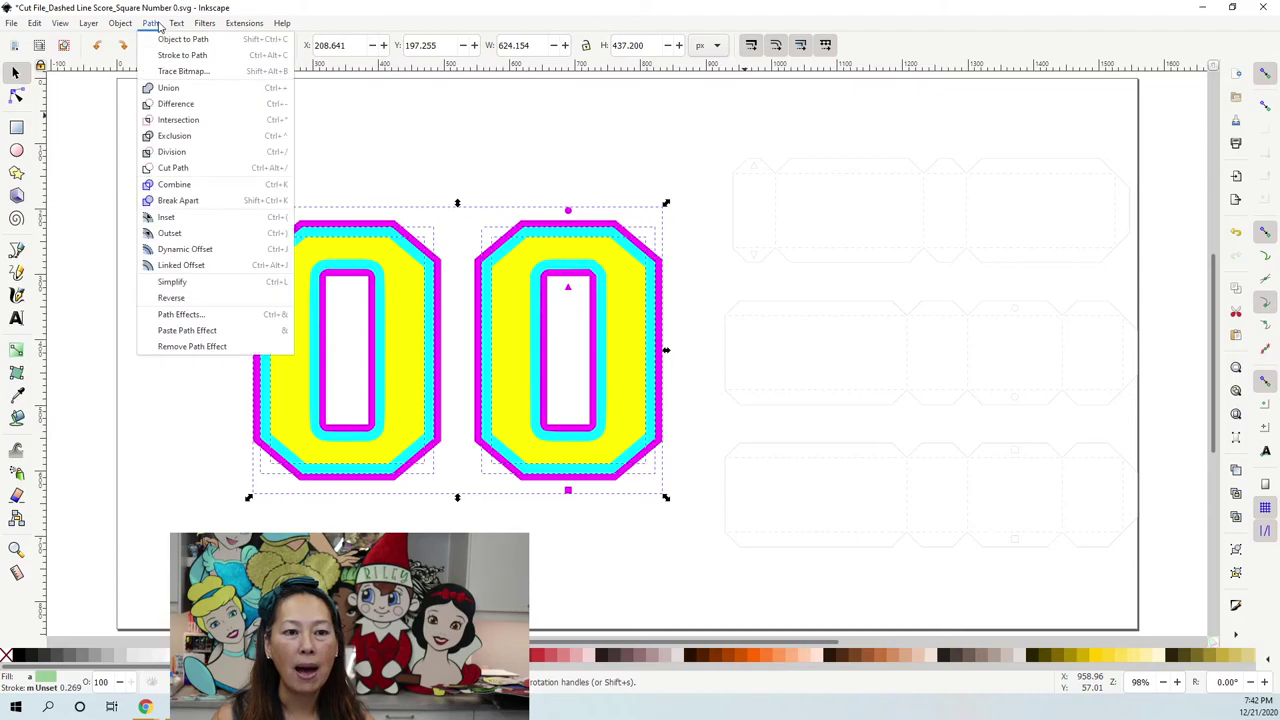
key("Escape")
left_click(11, 23)
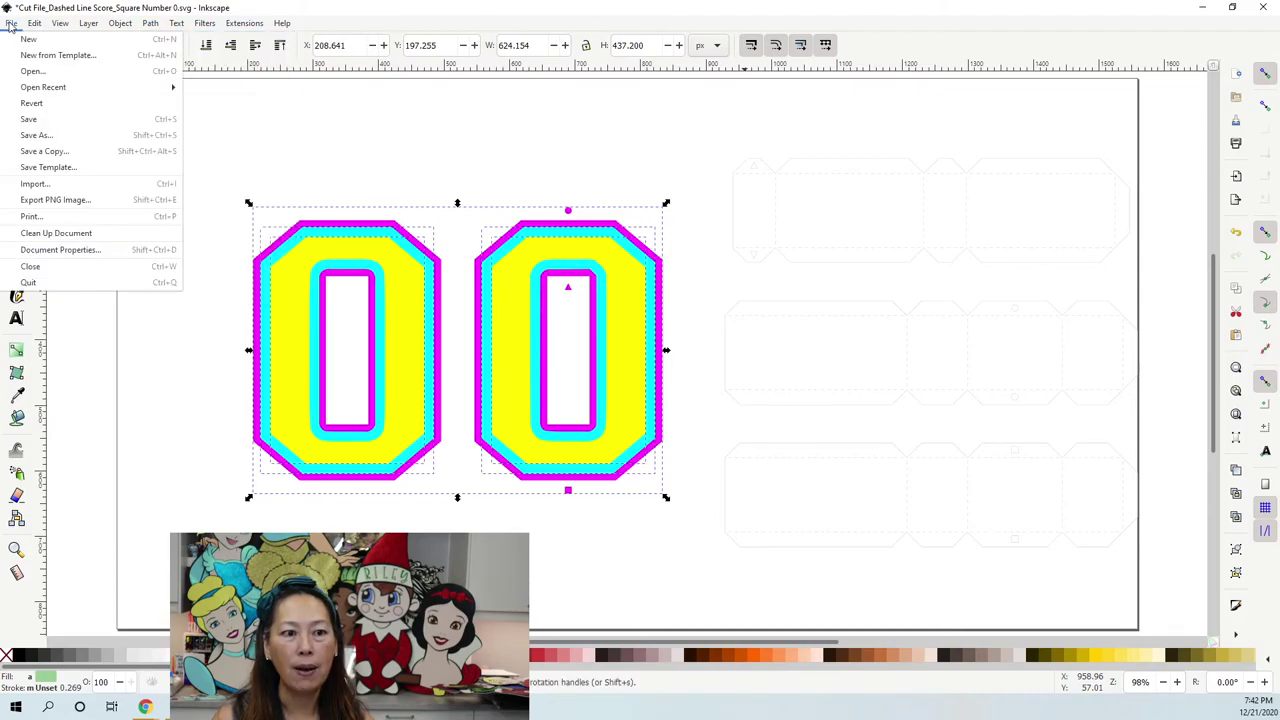
left_click(60, 134)
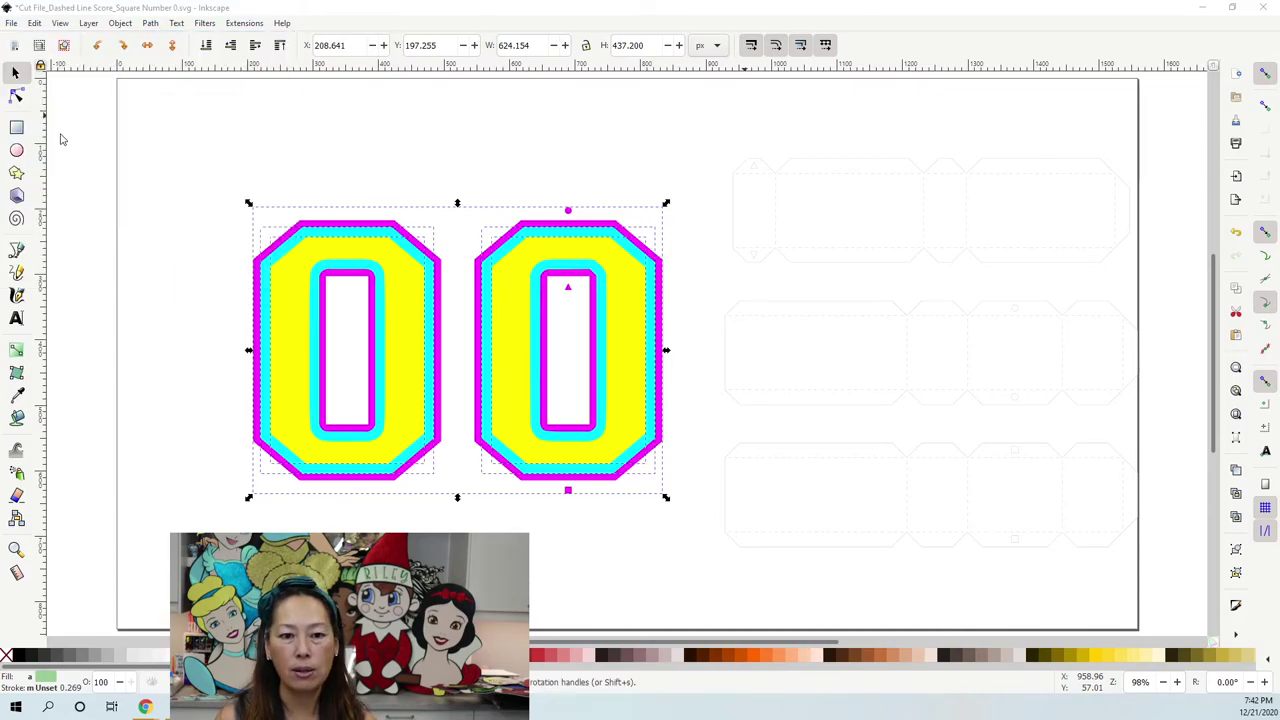
type("Zeo")
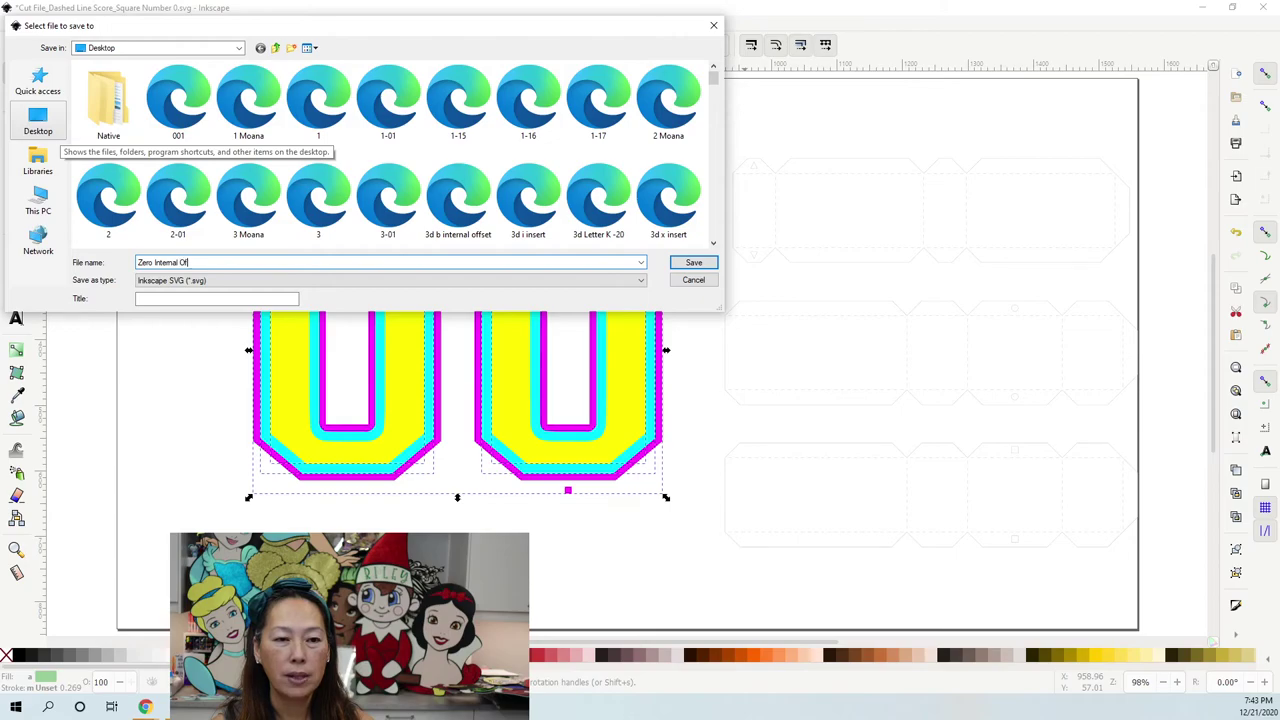
key("Return")
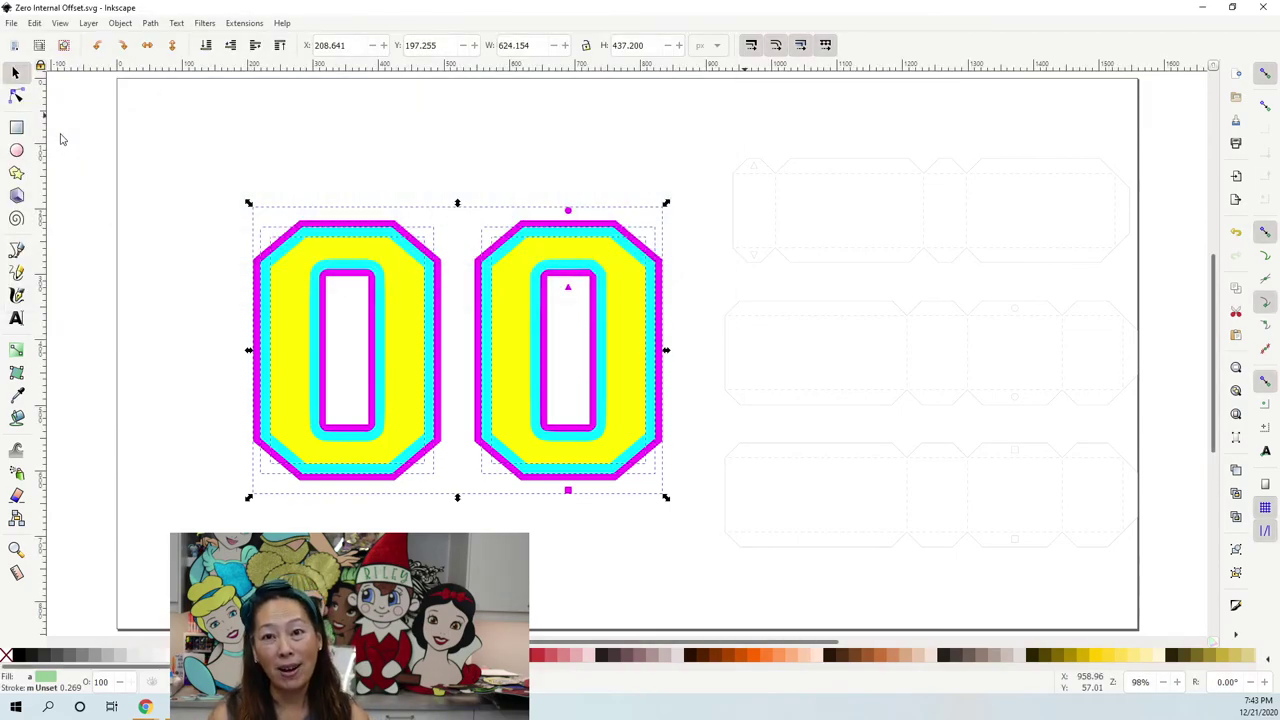
- Switch to Cricut Design Space, upload "Zero Internal Offset" from the Desktop and save it as an image under that name
key("alt+Tab")
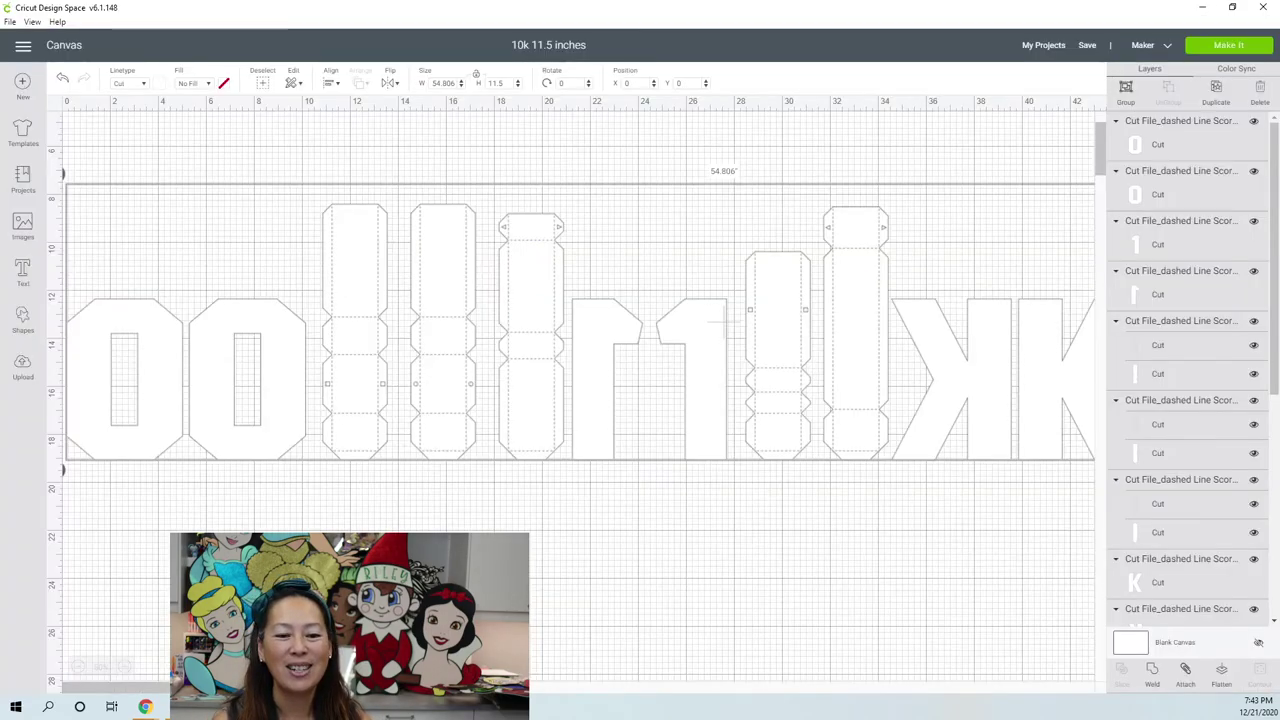
left_click(22, 368)
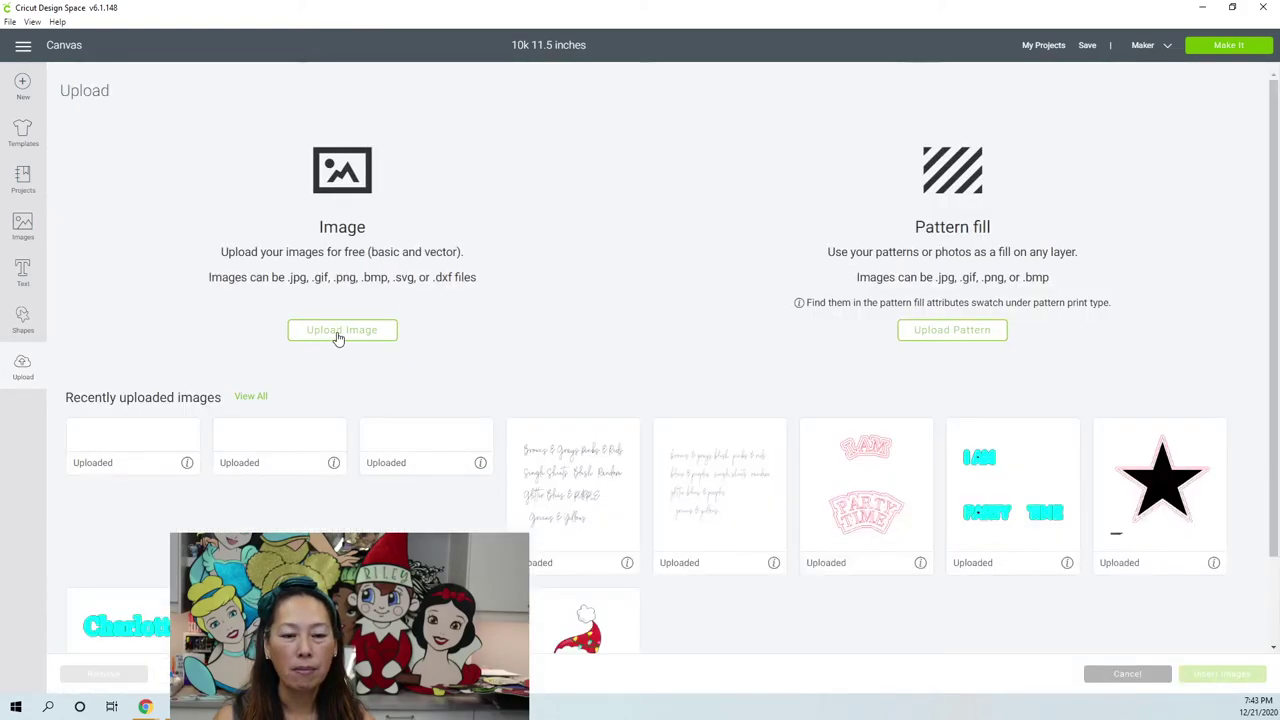
left_click(338, 334)
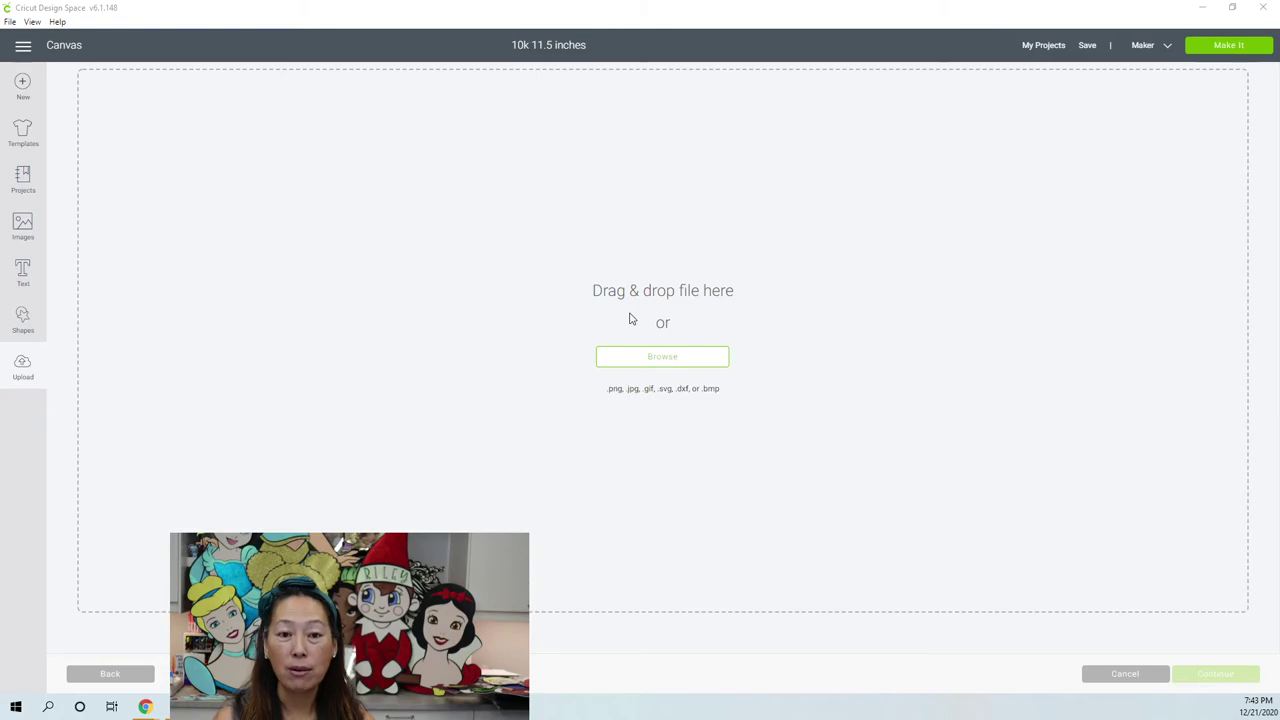
left_click(633, 271)
scroll(243, 174, "down", 3)
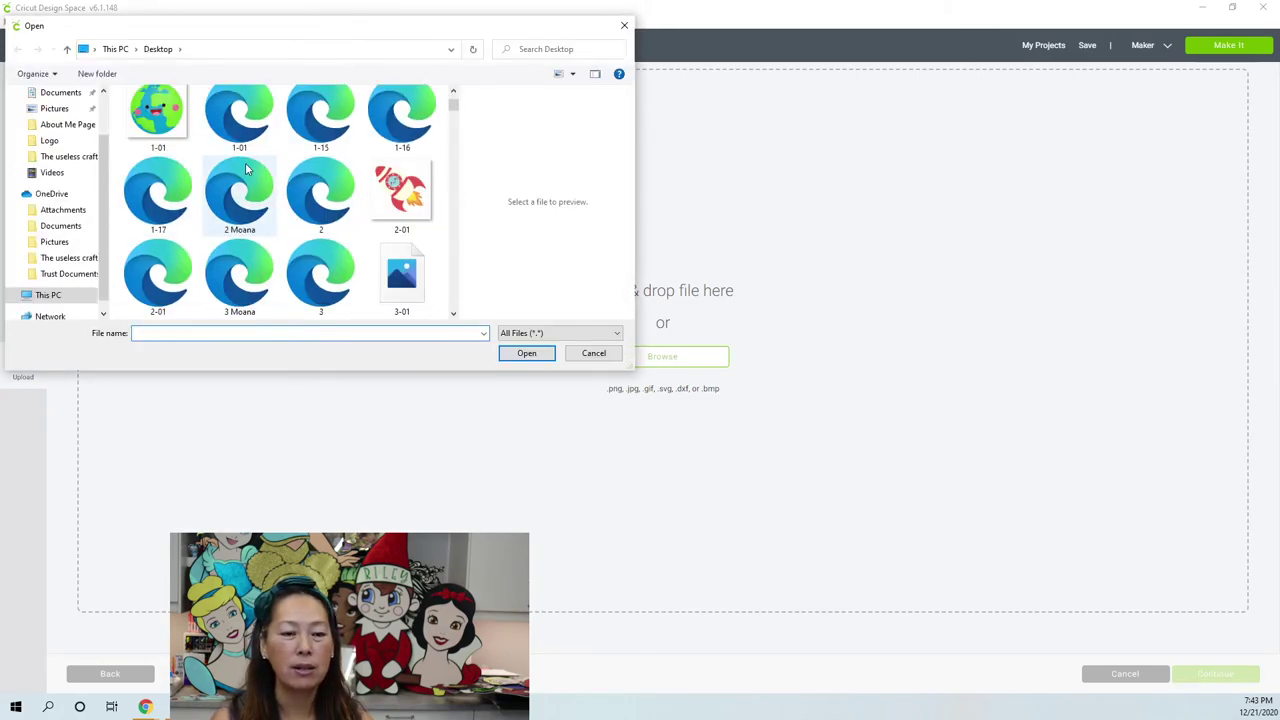
scroll(250, 170, "down", 5)
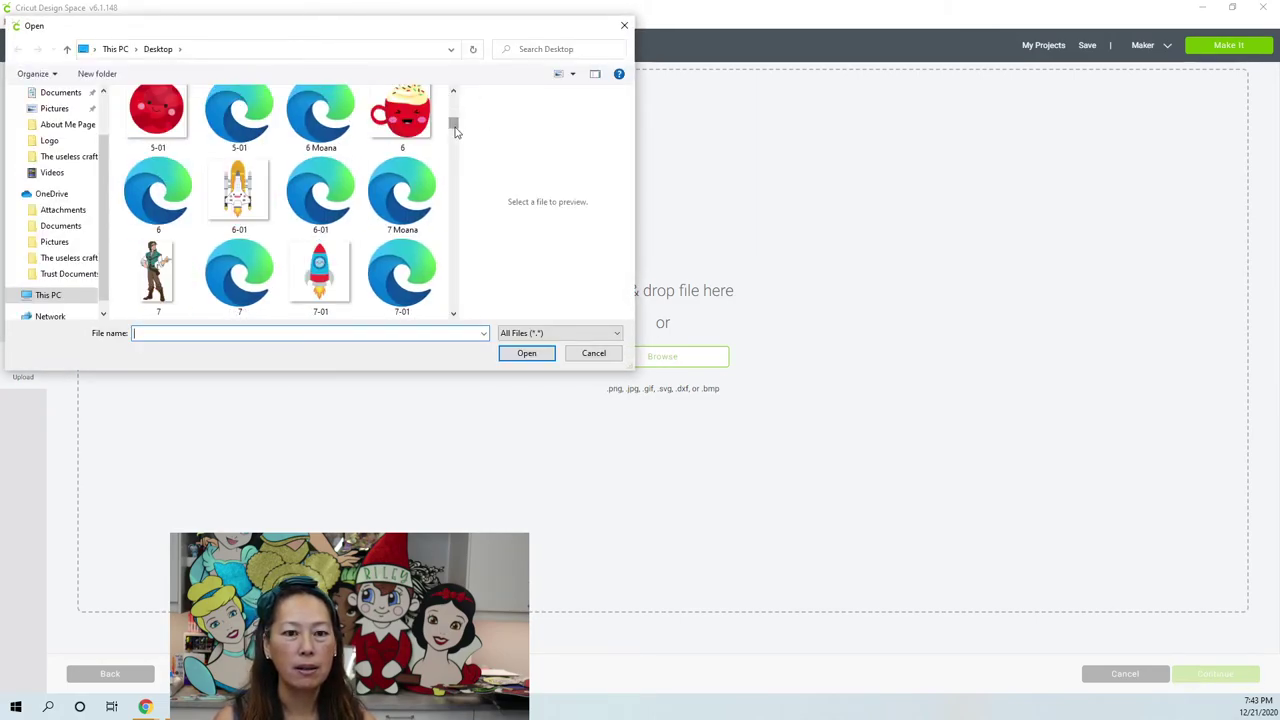
scroll(463, 203, "down", 10)
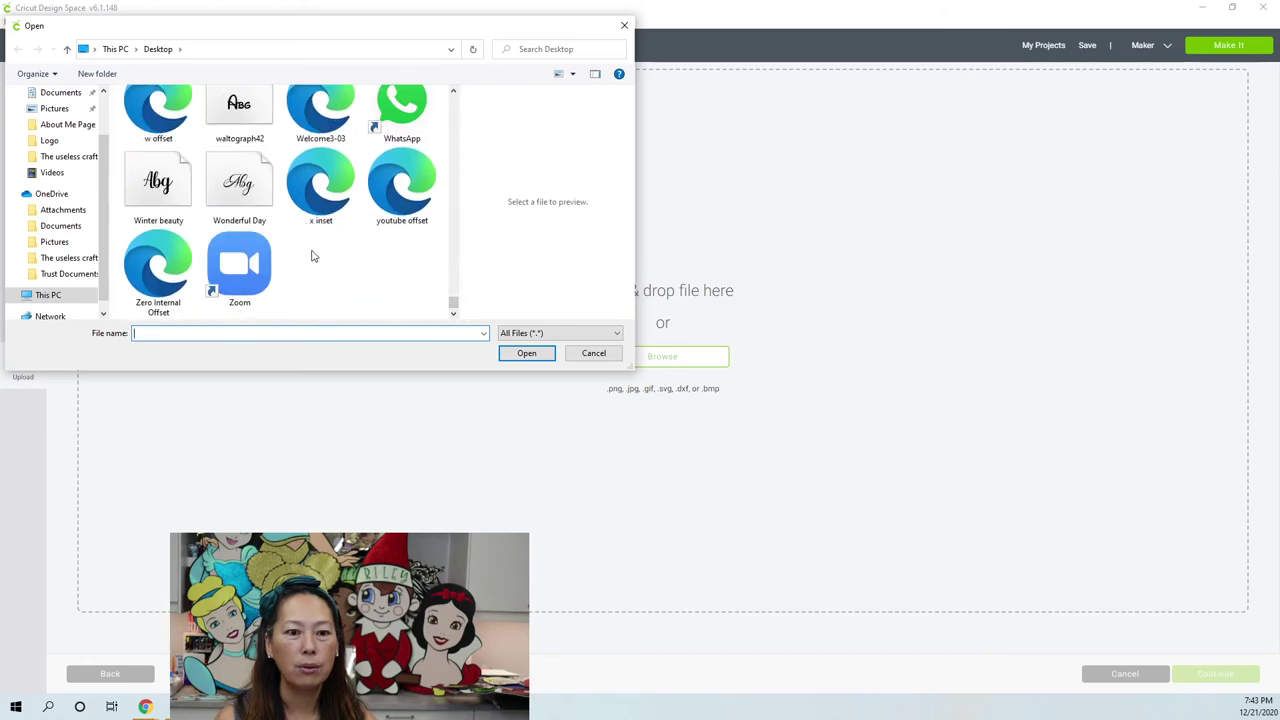
double_click(178, 270)
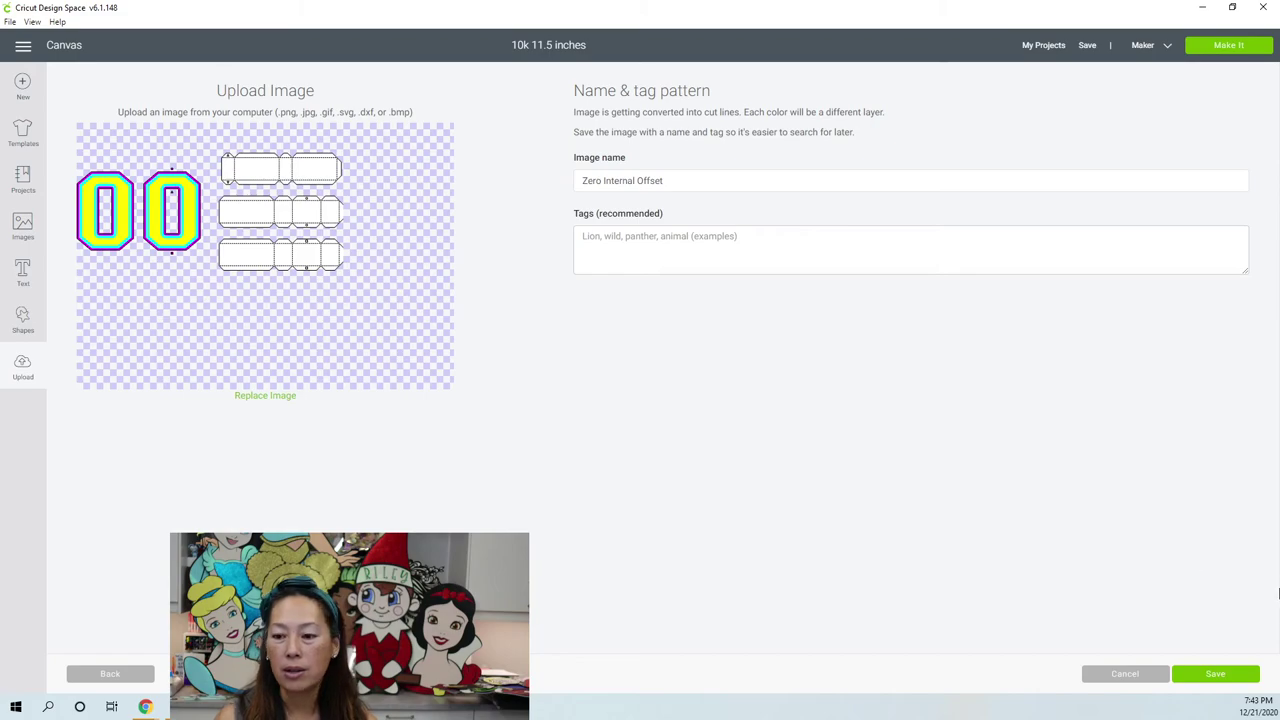
left_click(1215, 677)
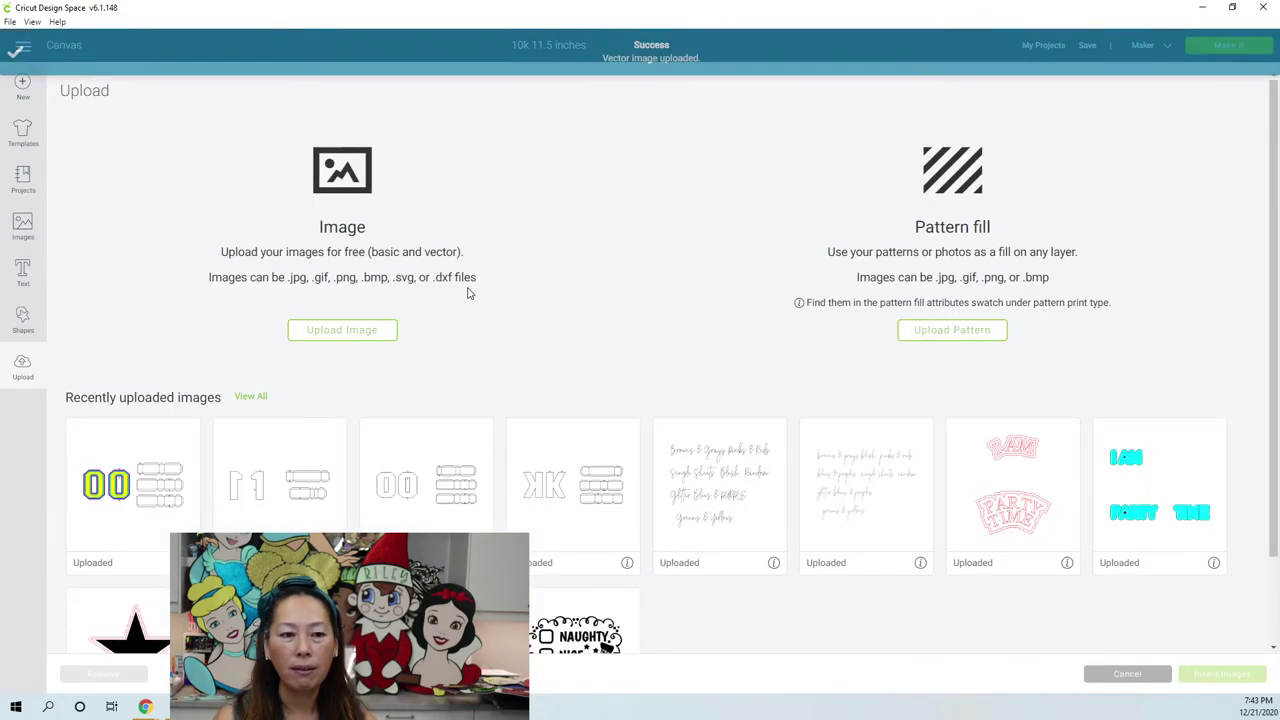
- Insert the uploaded "Zero Internal Offset" image and move it below the existing 10K pieces, at about X 9.65, Y 19.96 inches
left_click(167, 480)
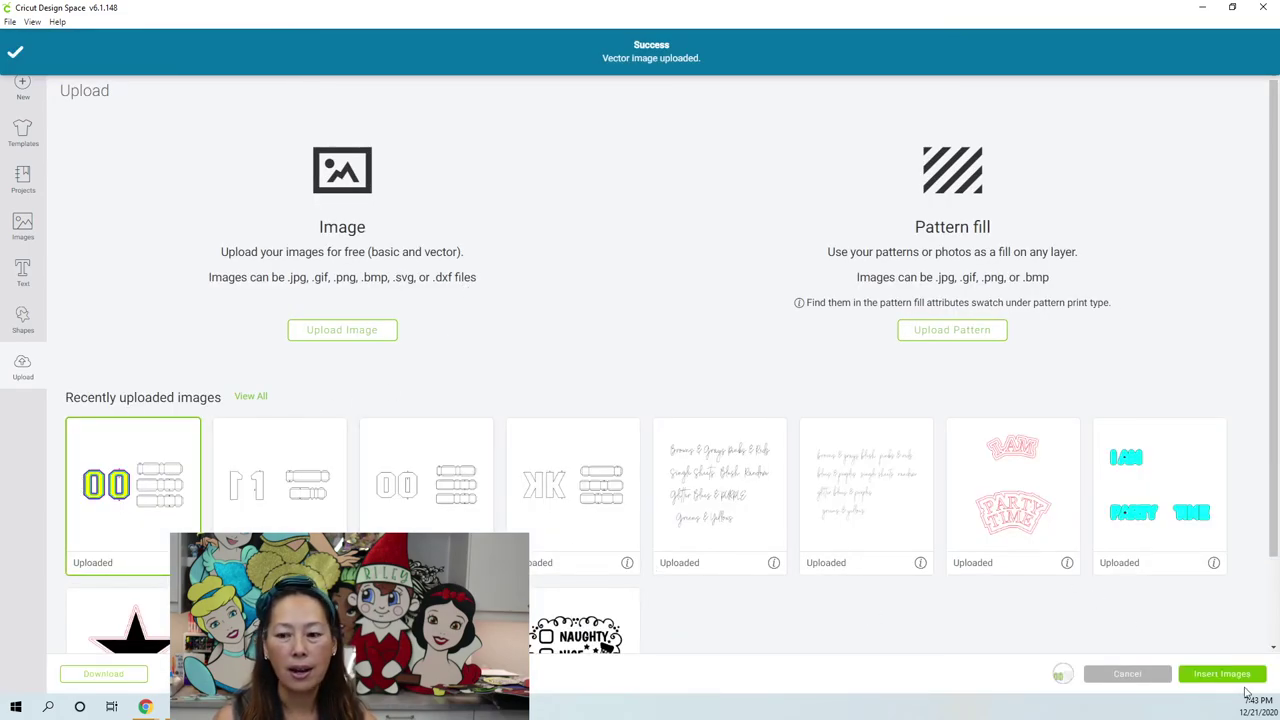
left_click(1214, 677)
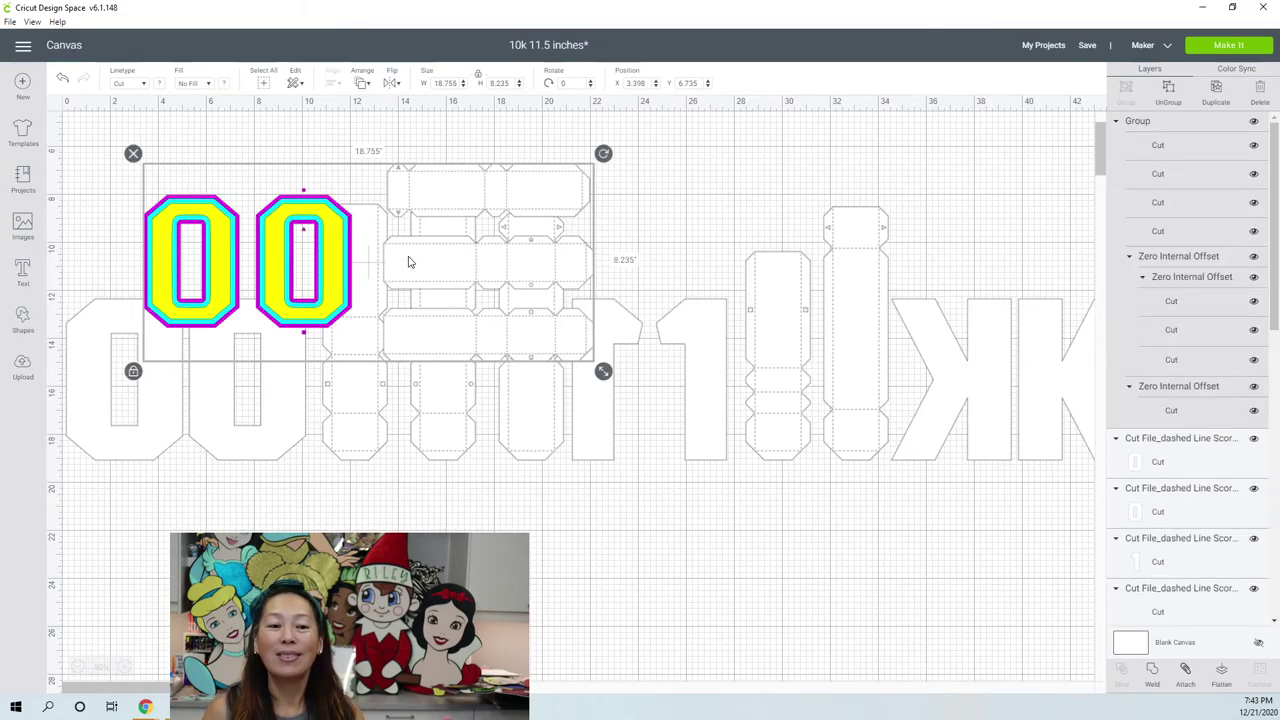
left_click_drag(423, 260, 582, 597)
scroll(571, 474, "down", 2)
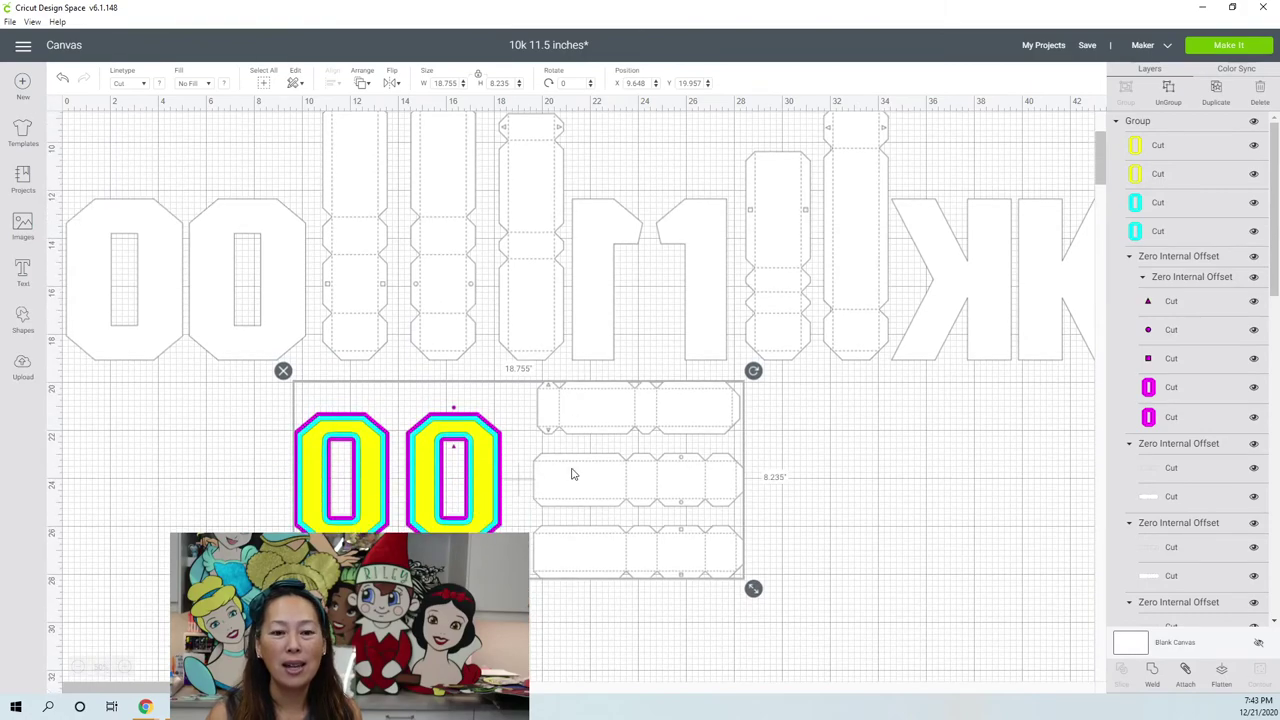
- Ungroup the inserted "Zero Internal Offset" image and delete its side strips, keeping only the two layered 0 faces
scroll(313, 460, "down", 2)
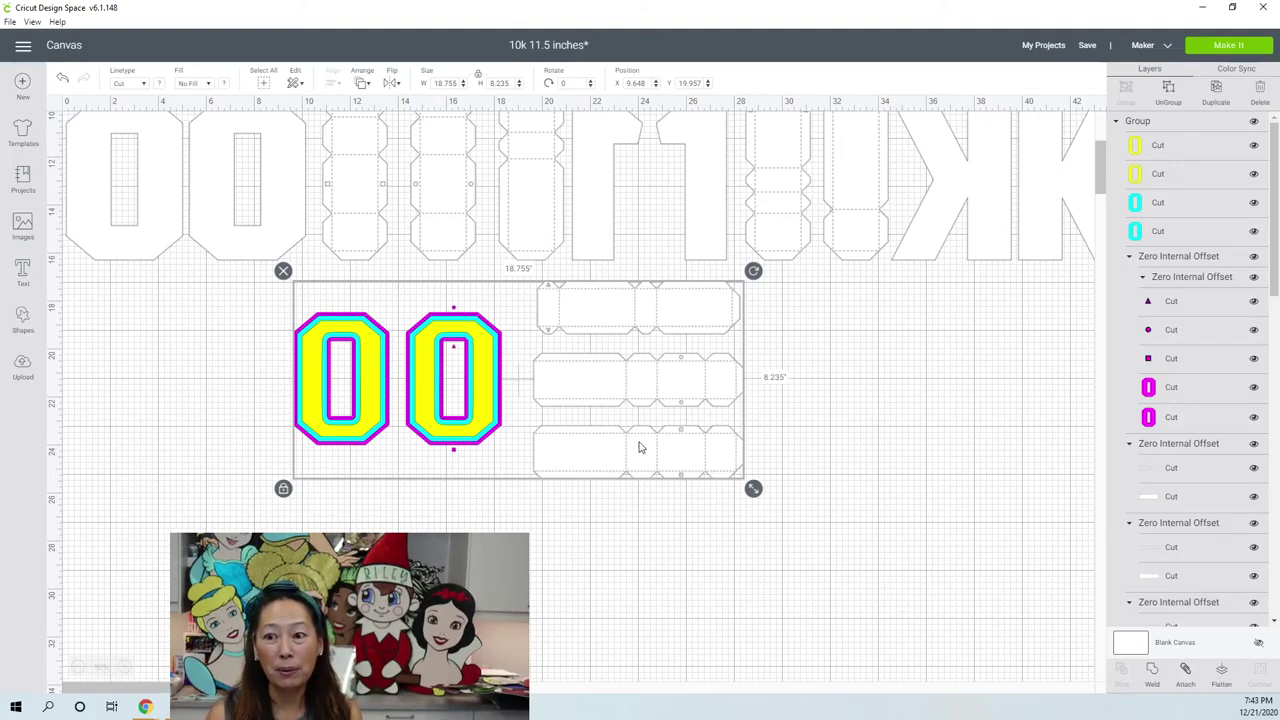
left_click(1168, 86)
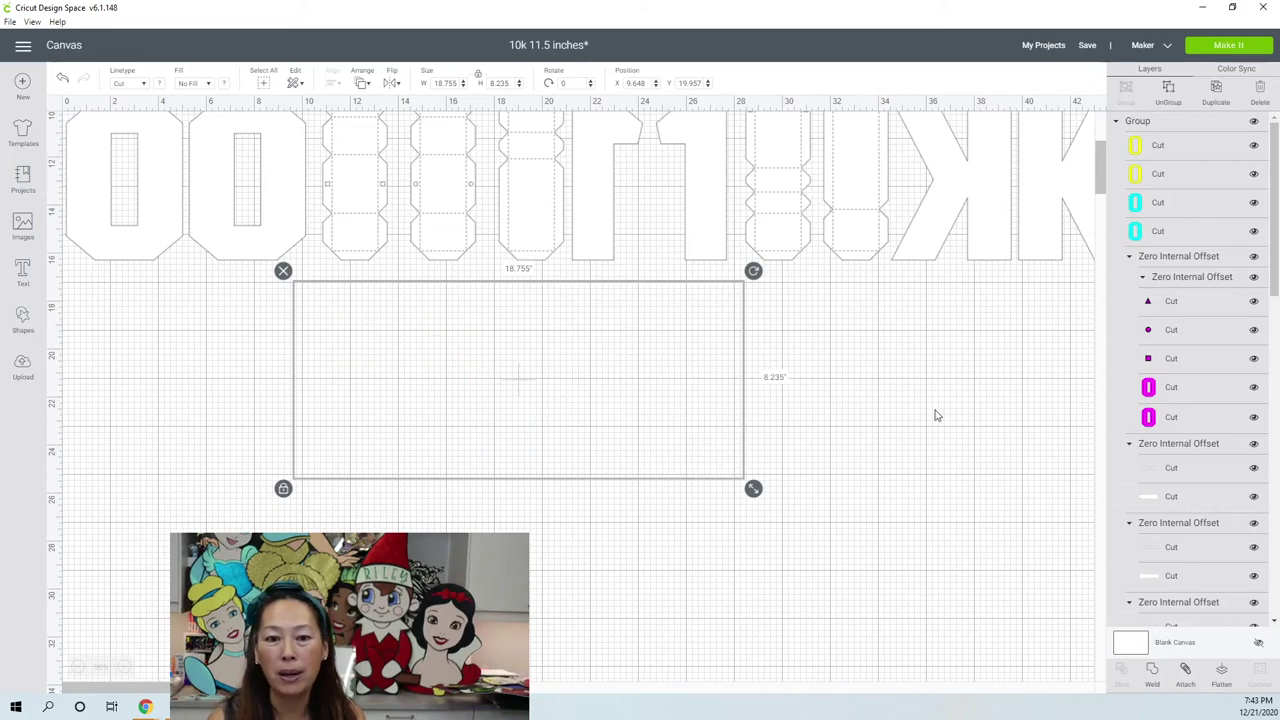
left_click_drag(822, 507, 580, 316)
key("Delete")
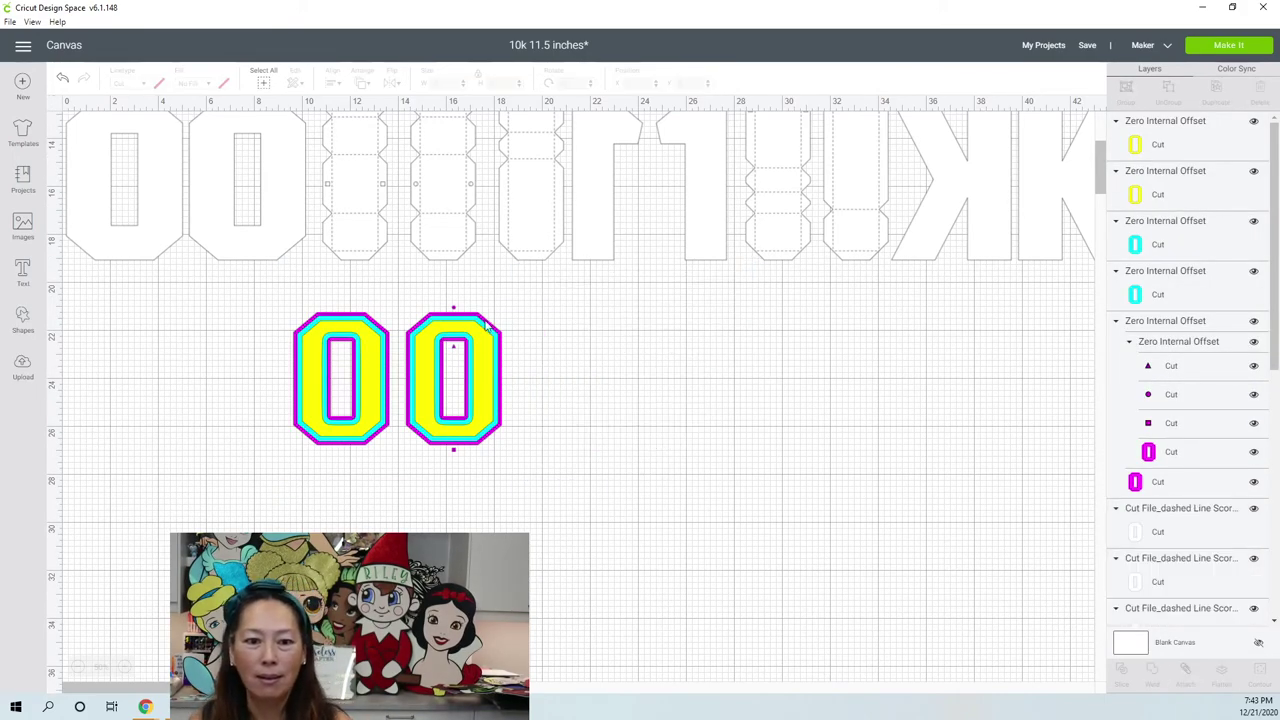
- Delete the tiny magenta triangle, circle and square pieces from the "Zero Internal Offset" layer group
left_click(494, 315)
left_click(1168, 366)
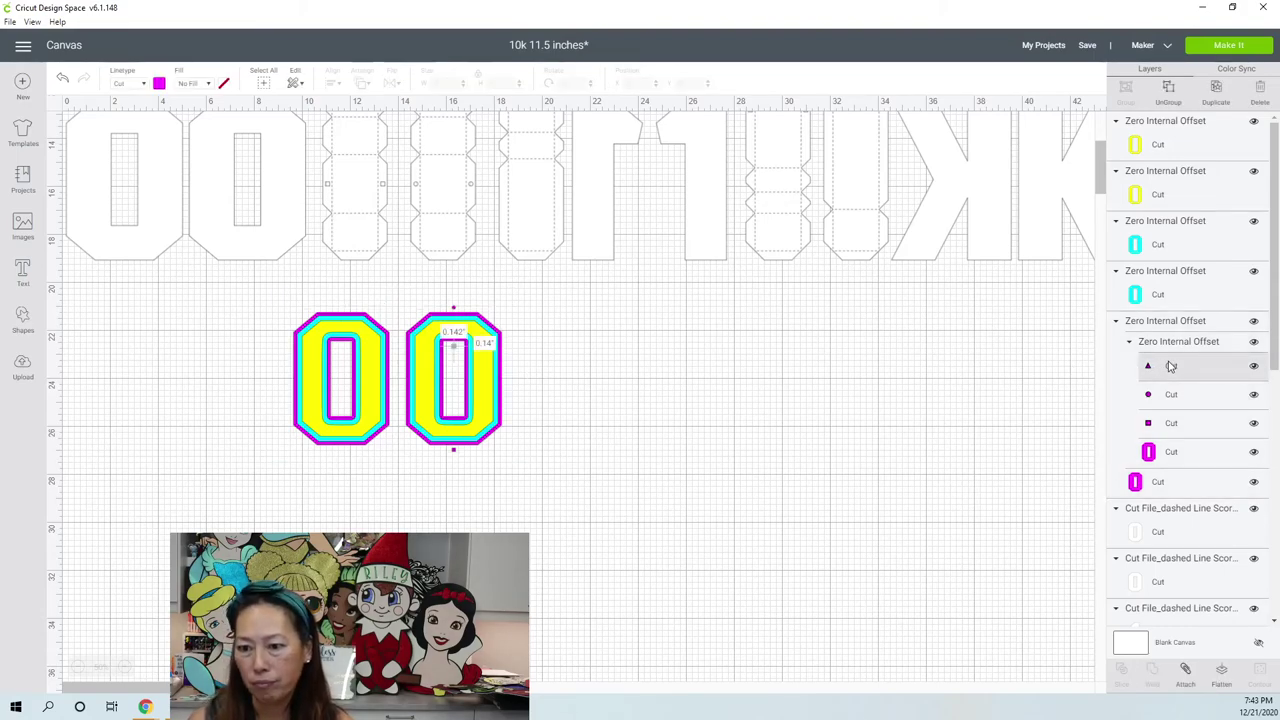
key("Delete")
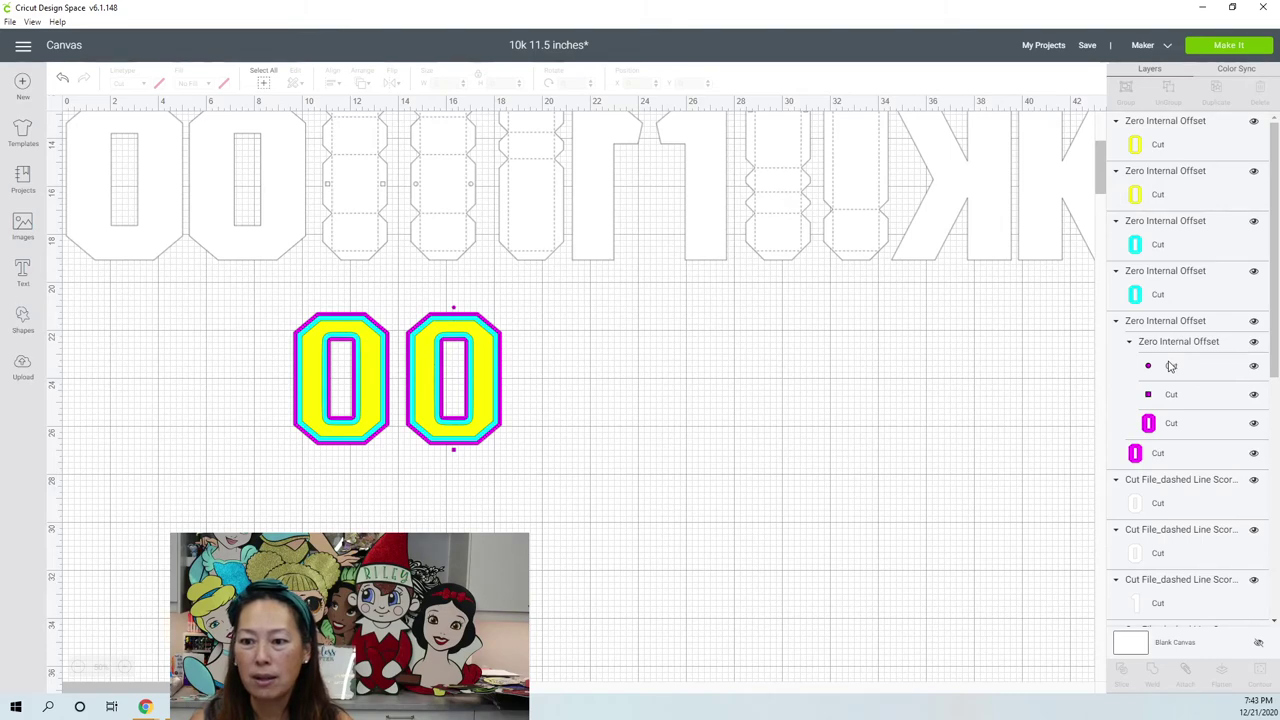
left_click(1171, 366)
key("Delete")
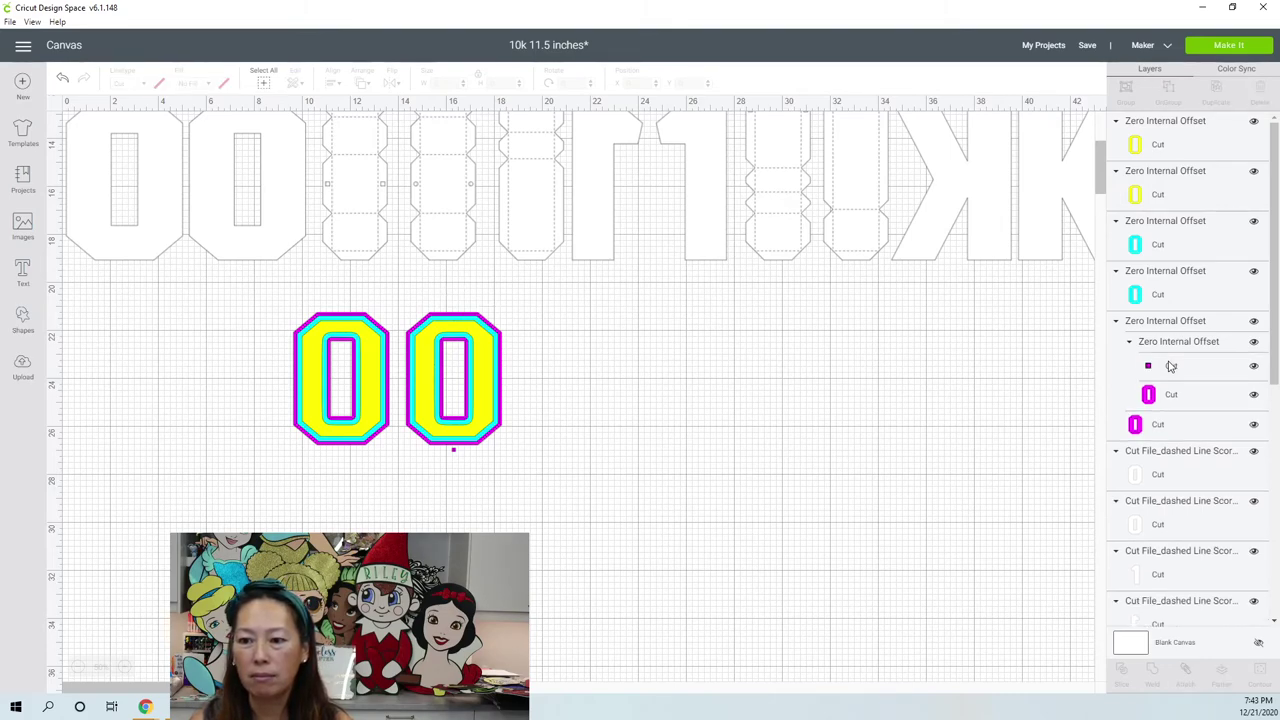
left_click(1171, 366)
key("Delete")
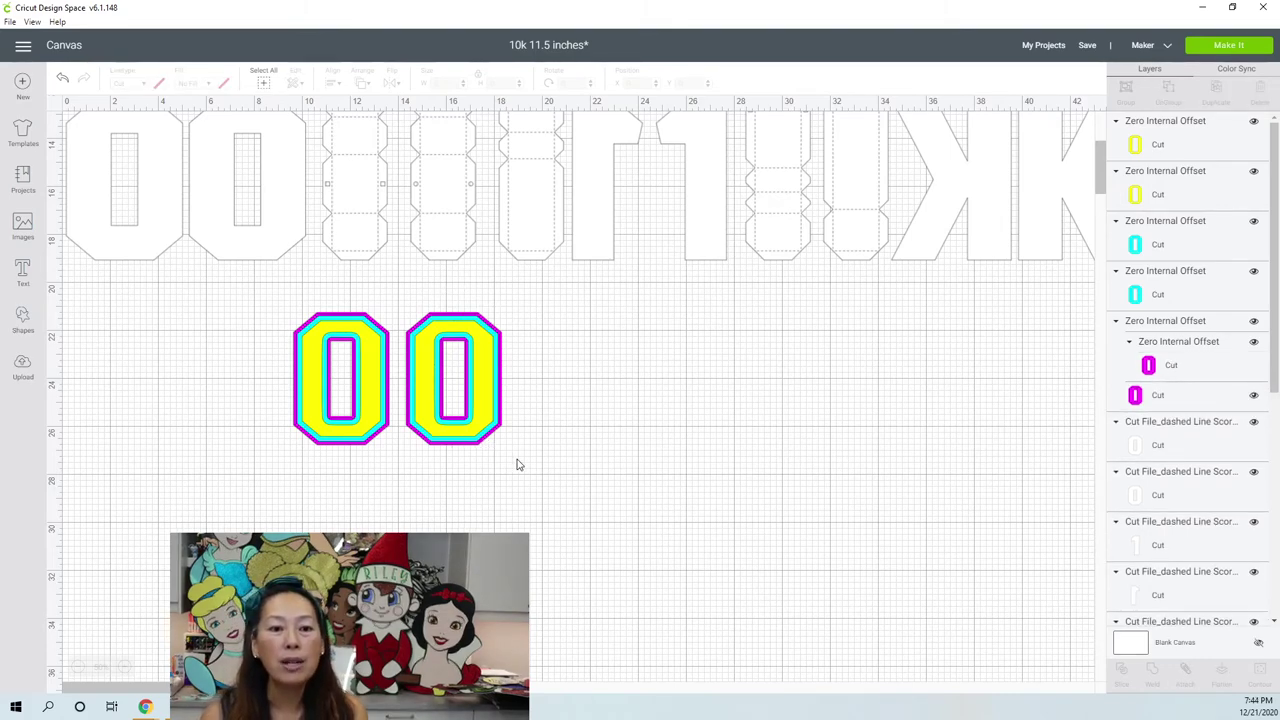
- Overlay the layered zeros on the plain 0 faces to compare sizes, and place them below at about X 6.23, Y 21.63 inches
left_click_drag(518, 464, 300, 388)
left_click_drag(424, 380, 196, 215)
scroll(232, 258, "up", 2)
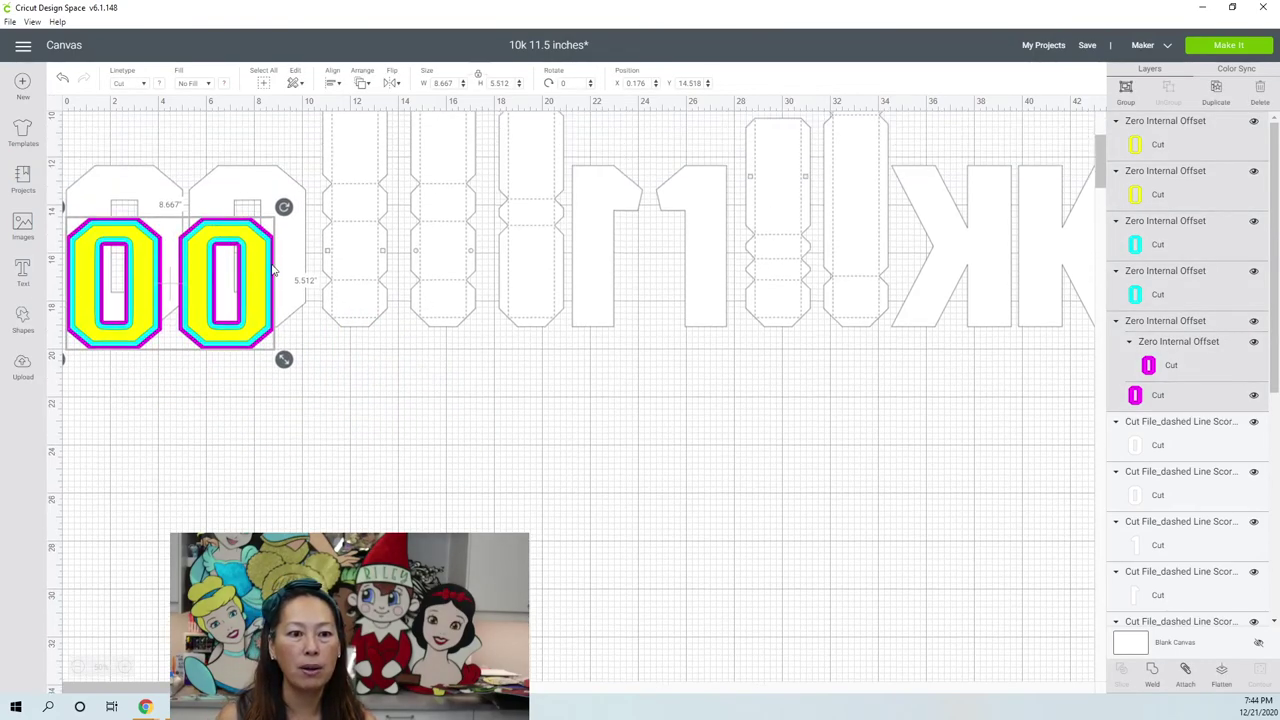
left_click_drag(272, 270, 417, 440)
- Check the plain 0 face's height and set the two layered zeros to the same height, 6.715 inches
left_click(257, 236)
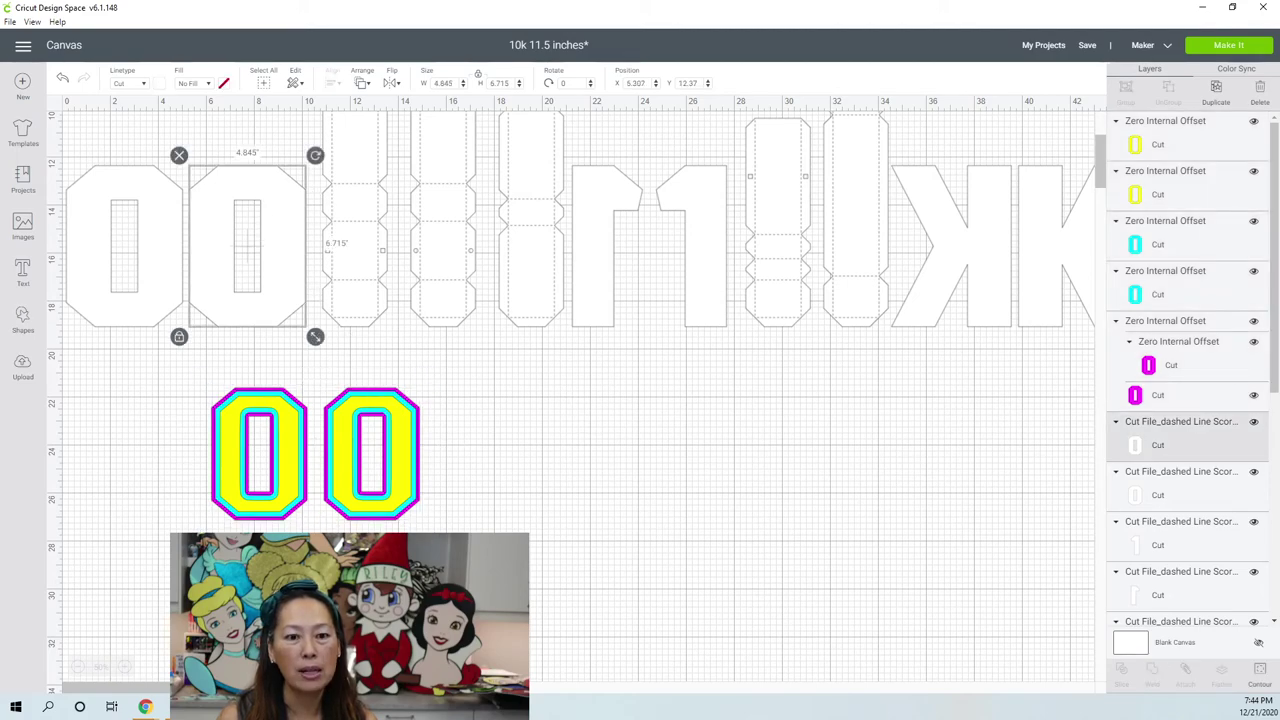
left_click_drag(508, 540, 188, 390)
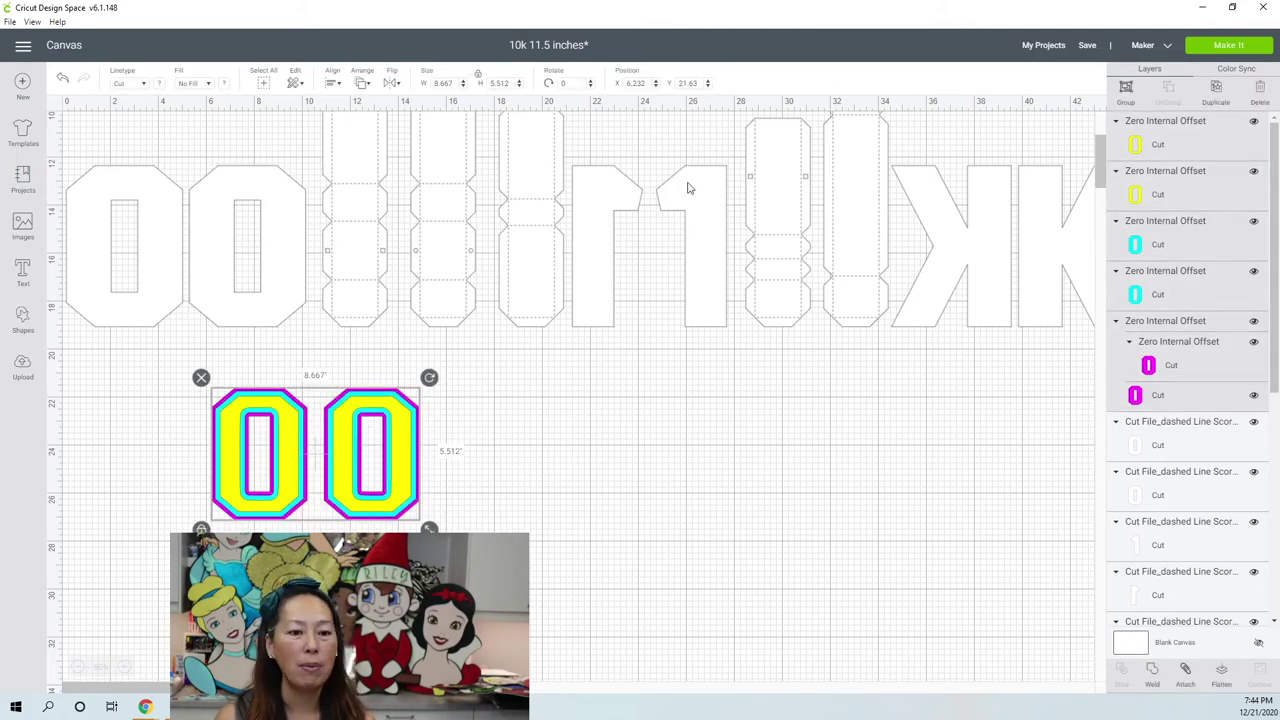
left_click(504, 82)
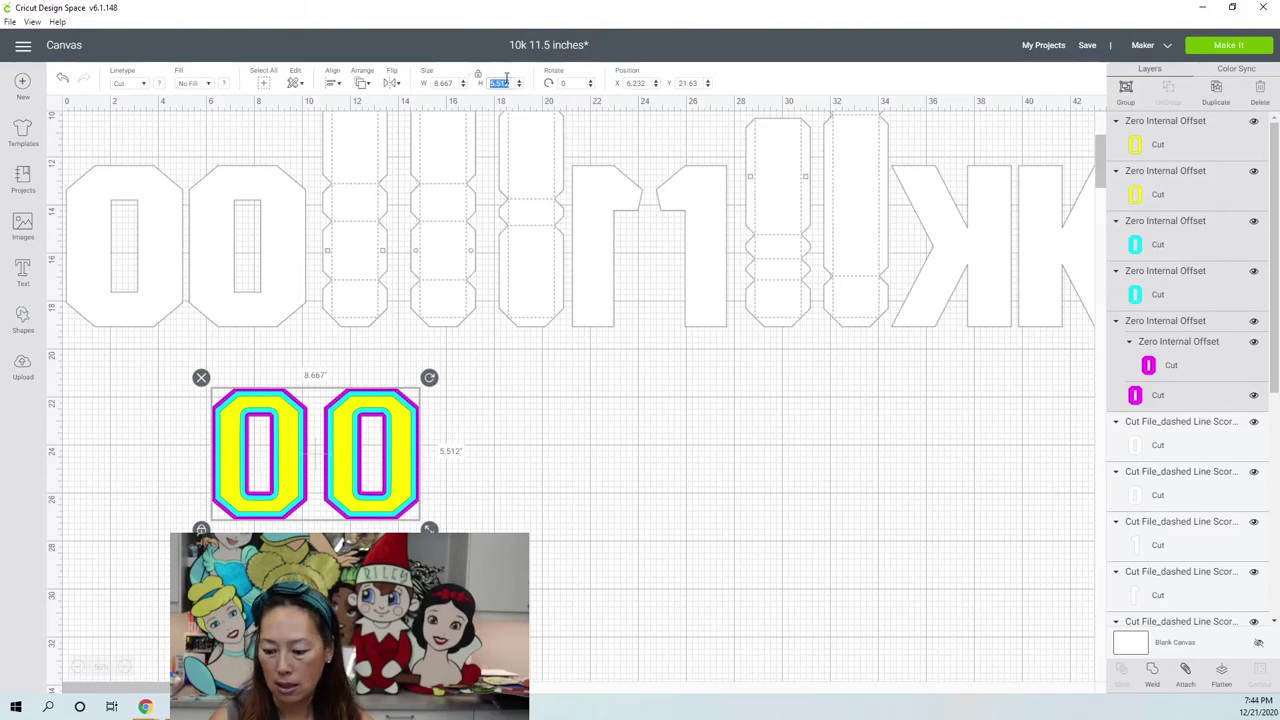
type("6.715")
key("Return")
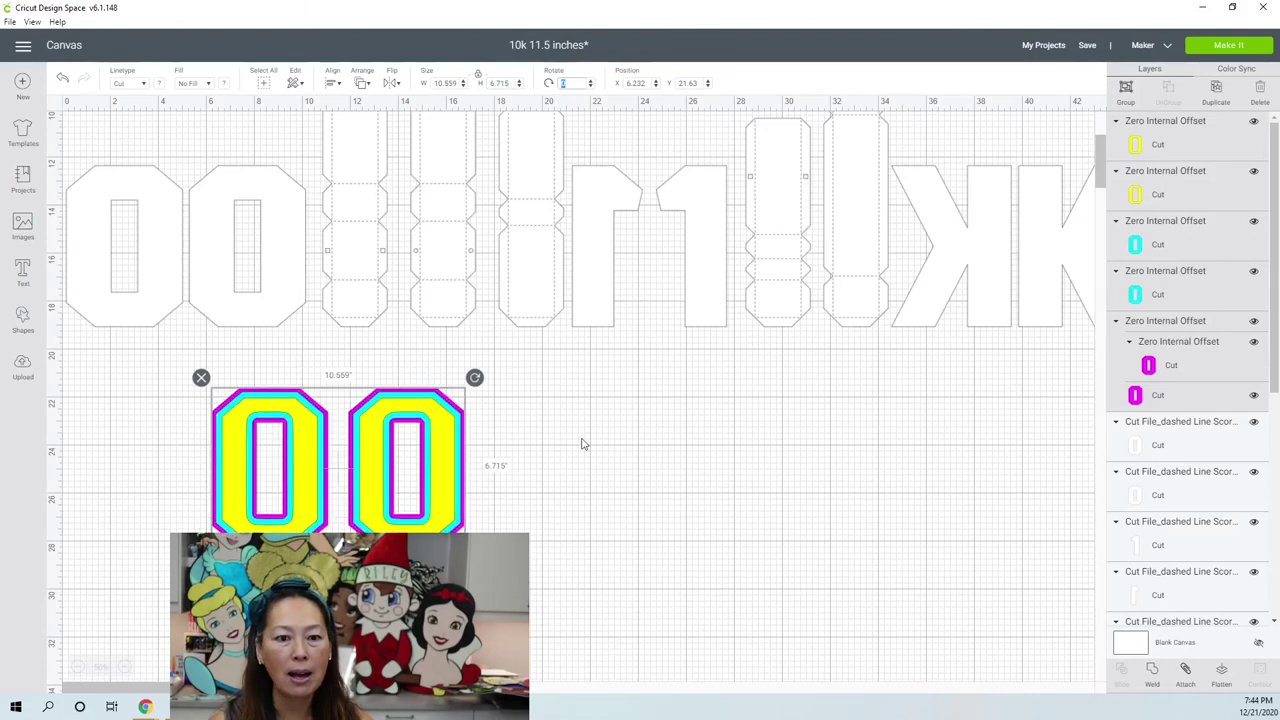
- Overlay the resized zeros on the plain 0 faces to check the fit, and return them to the empty area below
left_click_drag(427, 481, 258, 292)
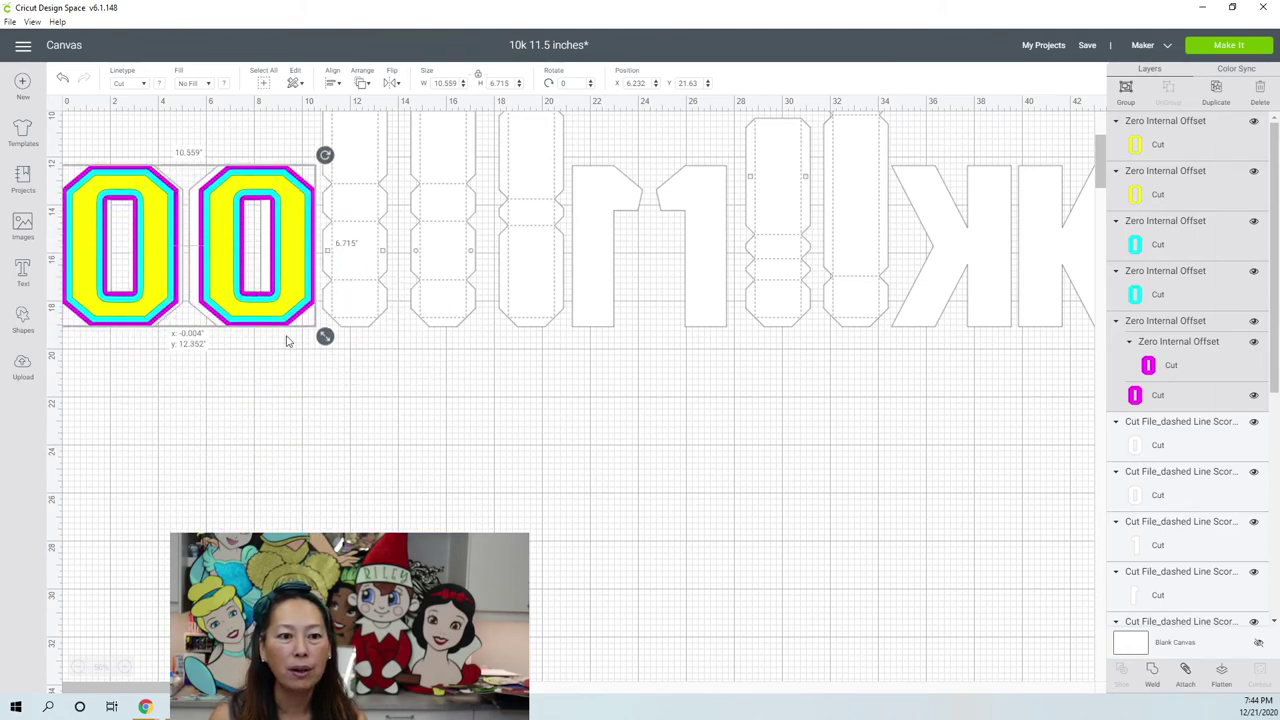
key("ctrl+z")
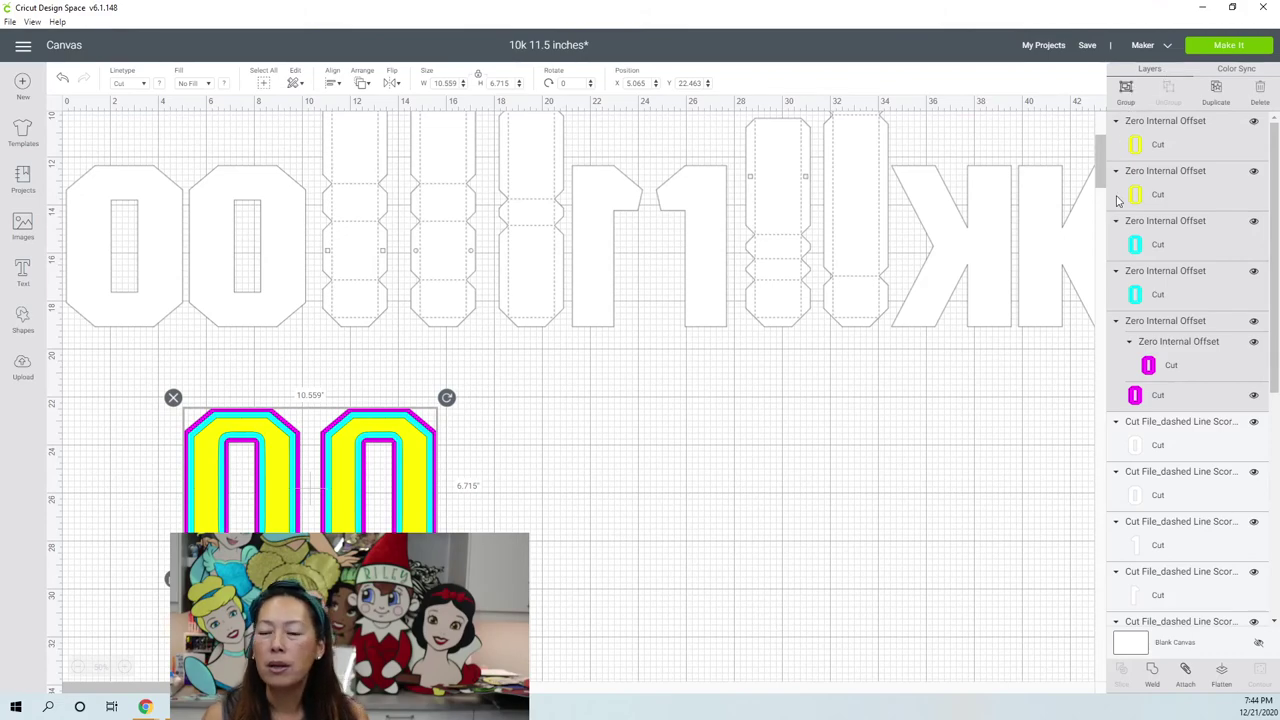
- Ungroup the two magenta 0 layers so each layered 0 can be moved separately
left_click(752, 493)
left_click(366, 439)
left_click_drag(152, 408, 248, 456)
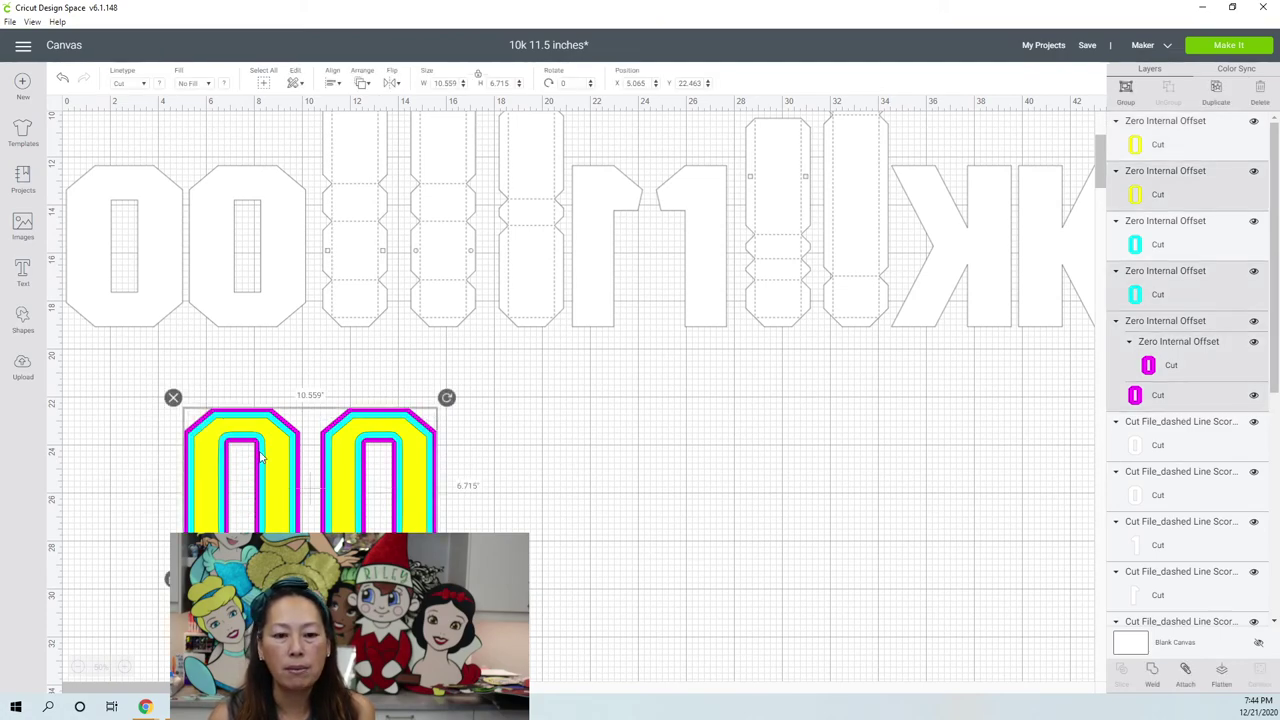
left_click(1203, 322)
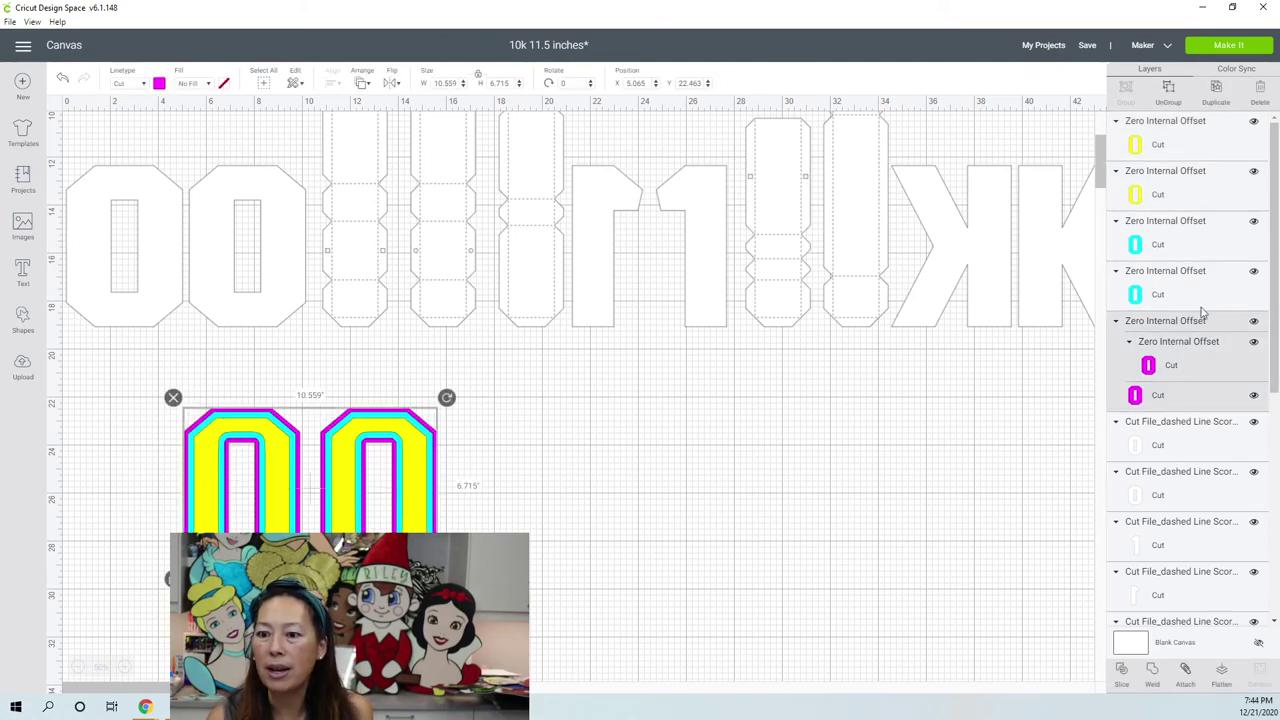
left_click(1167, 92)
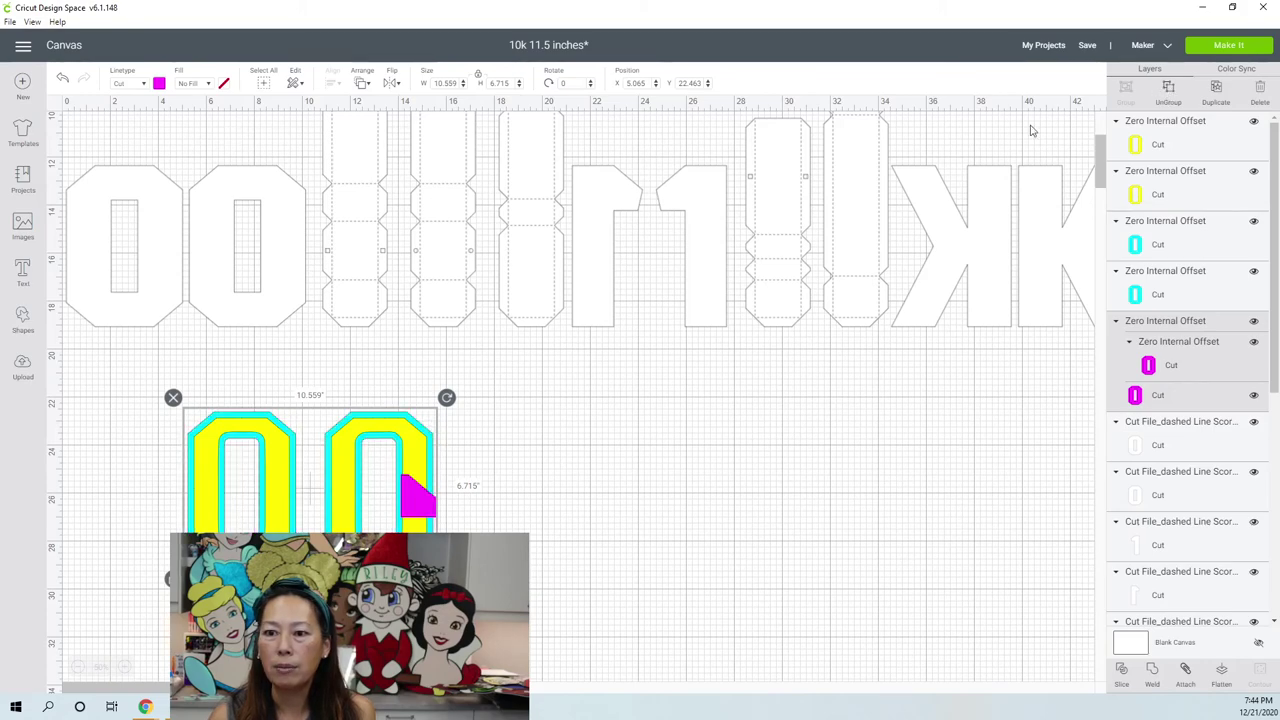
left_click(149, 434)
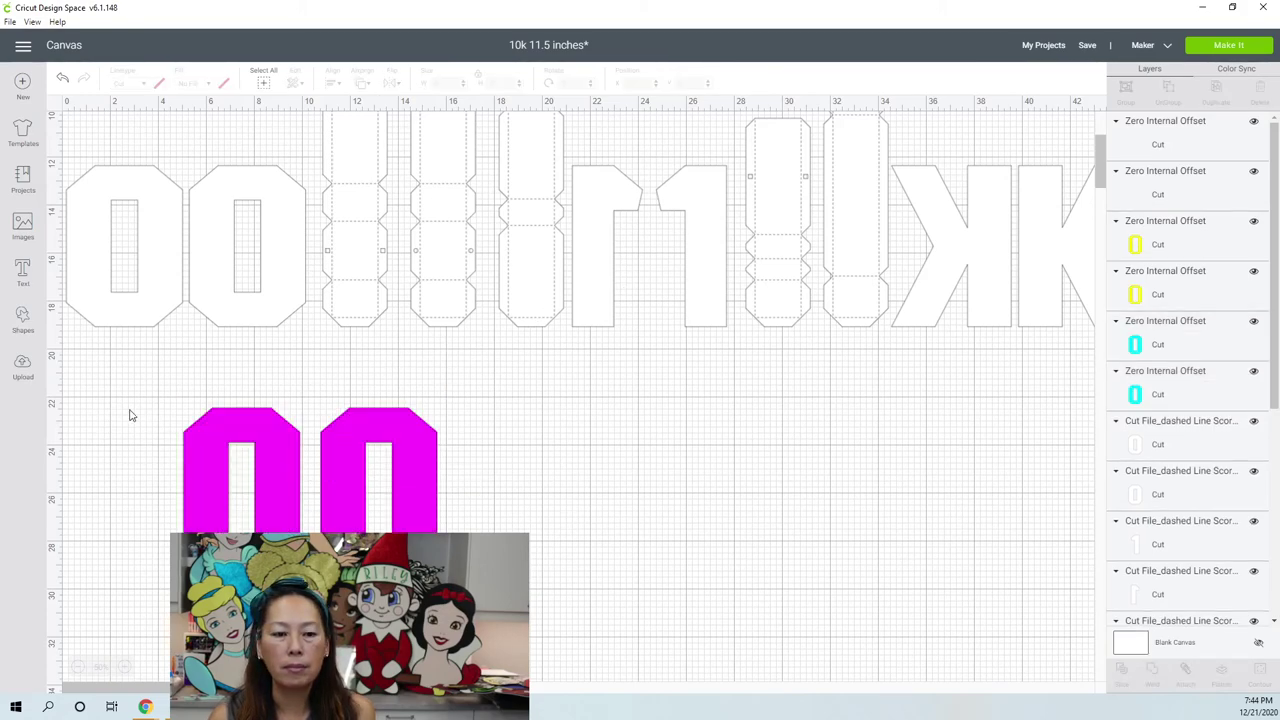
- Overlay the first layered 0 on the plain 0 face and spread its magenta, yellow and cyan layers across the empty canvas below
left_click_drag(132, 408, 146, 219)
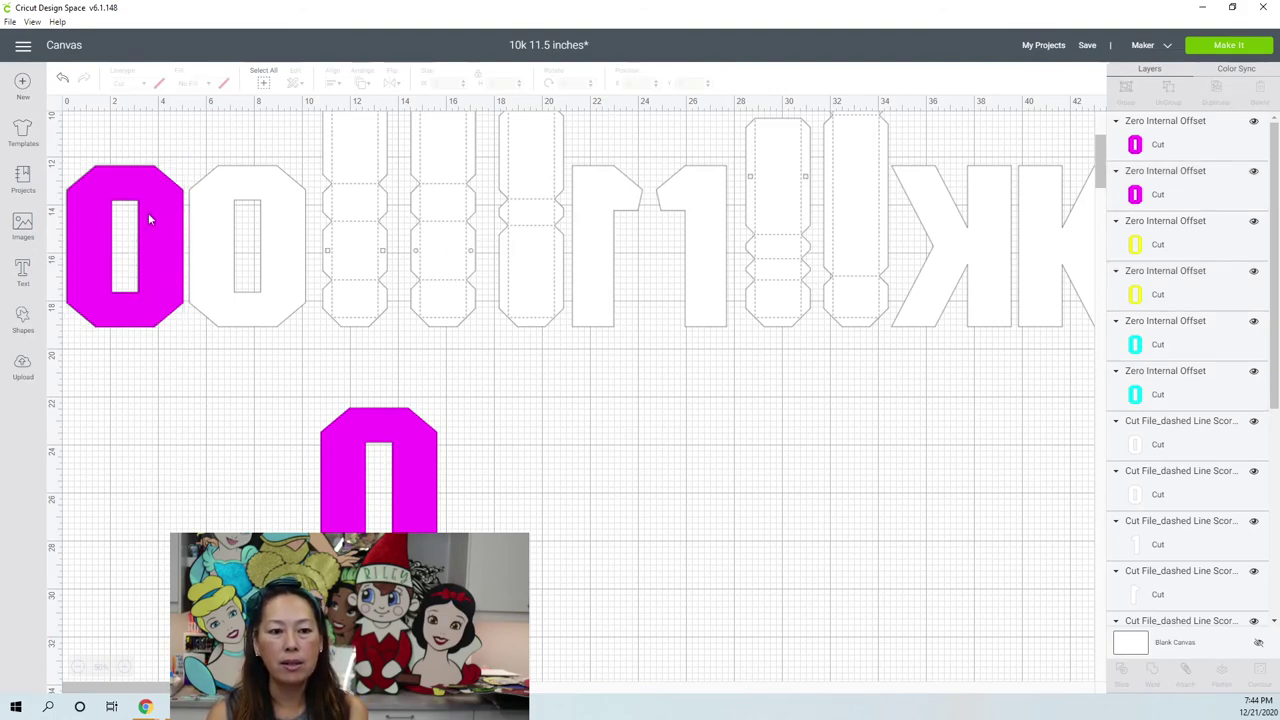
left_click_drag(148, 213, 205, 448)
left_click_drag(167, 238, 309, 412)
left_click_drag(169, 255, 715, 596)
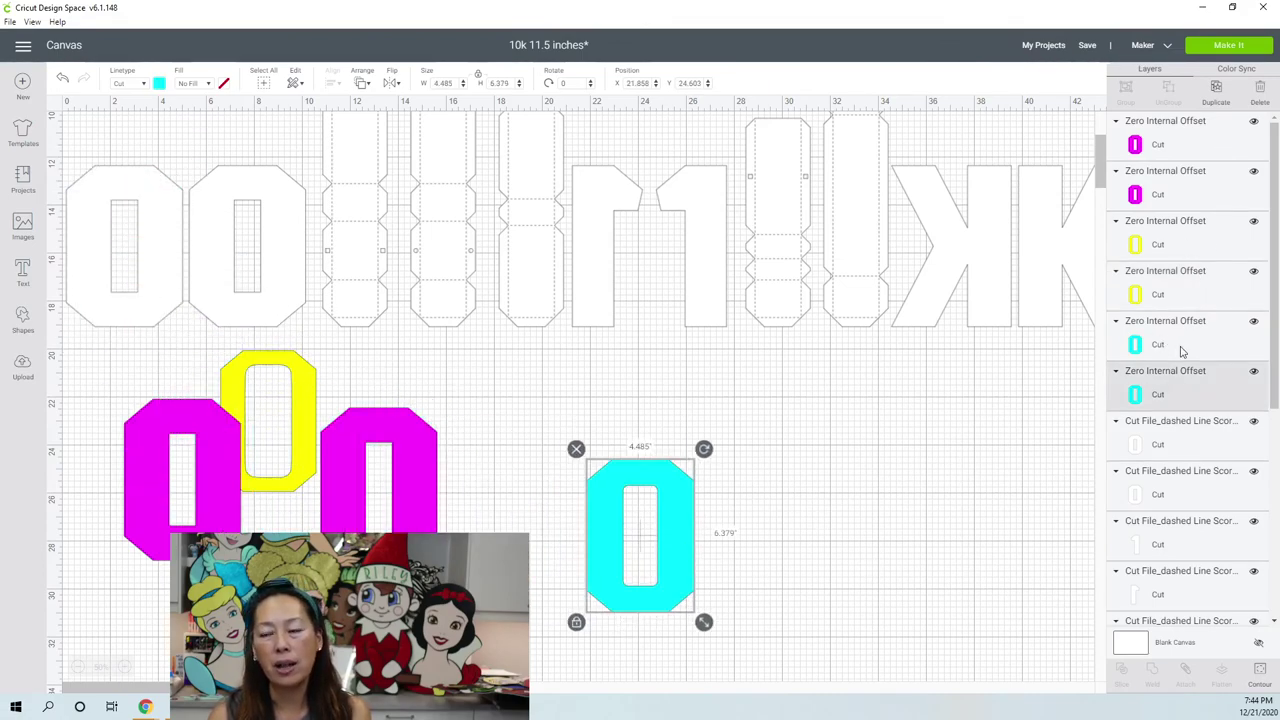